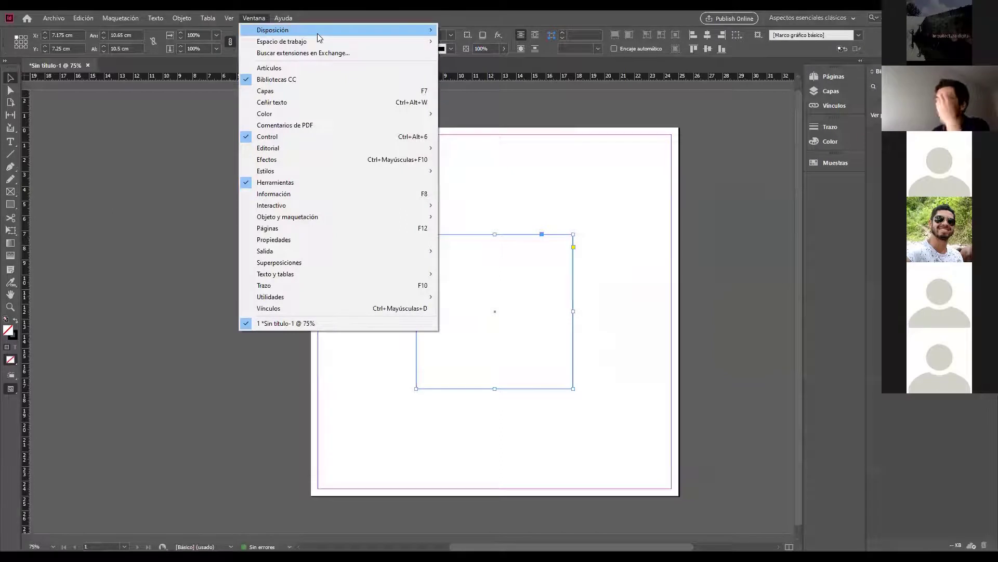
mouse_move(345, 41)
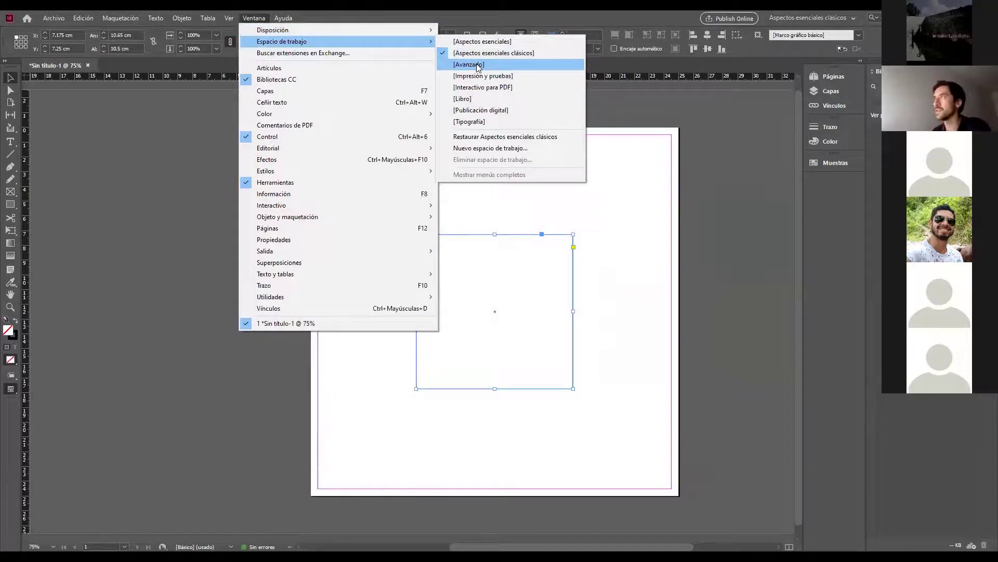
left_click(254, 18)
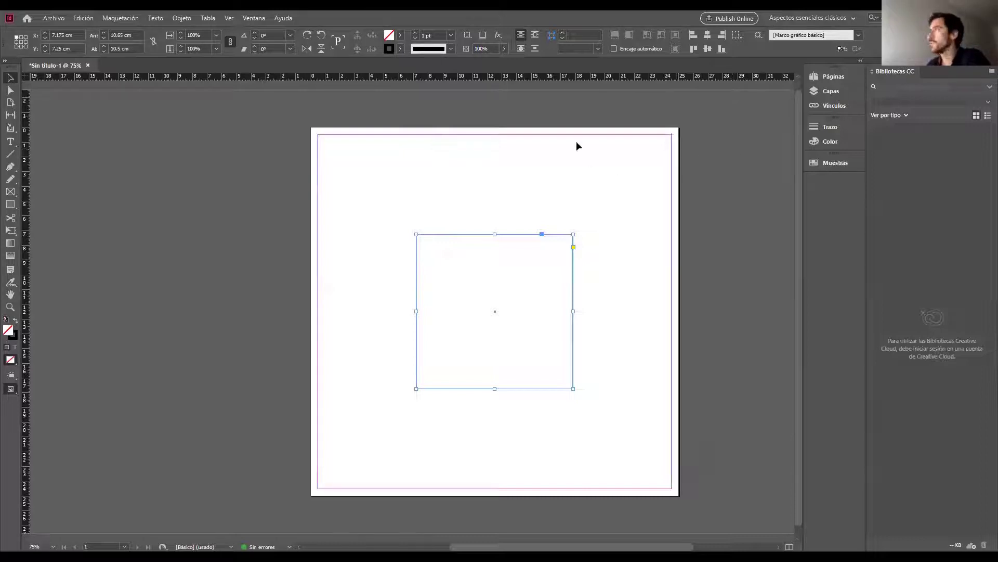
Delete the existing rectangular frame in the middle of the page
left_click(735, 98)
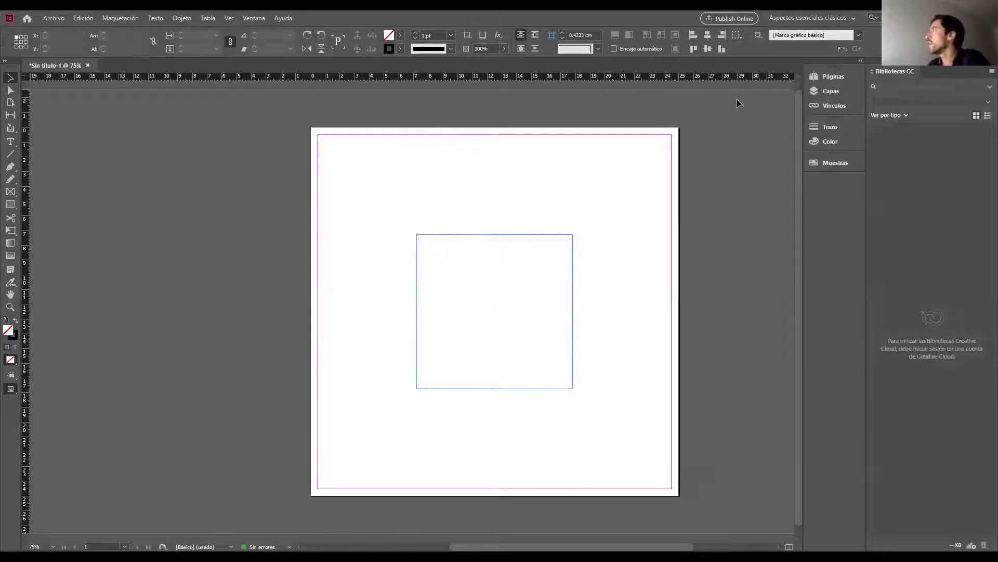
scroll(385, 296, "up", 1)
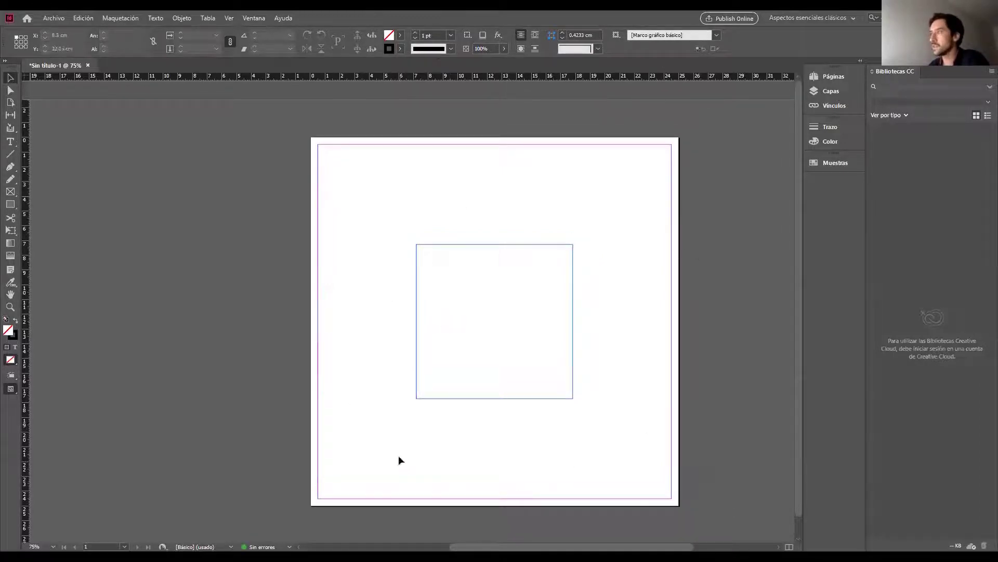
left_click(469, 244)
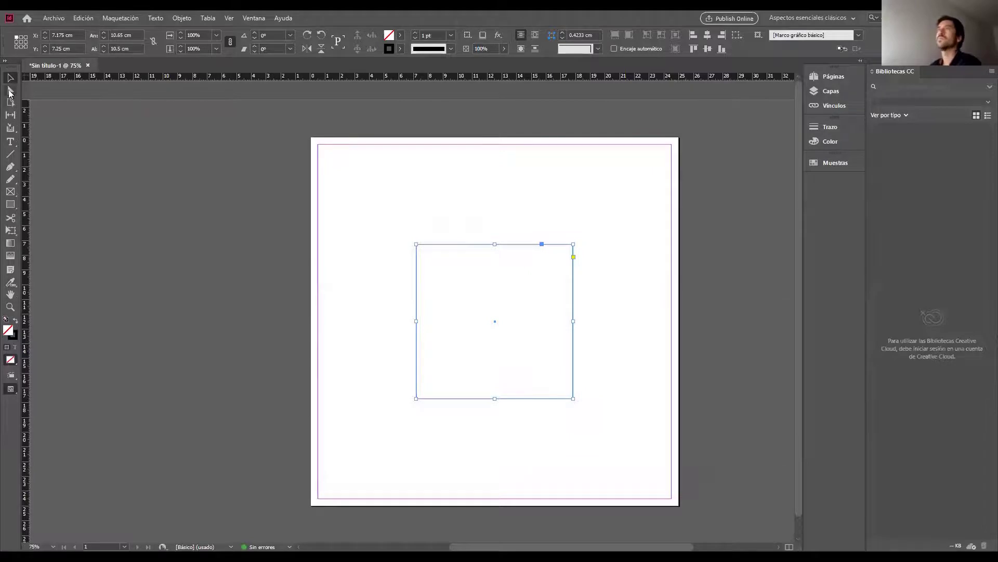
key("Delete")
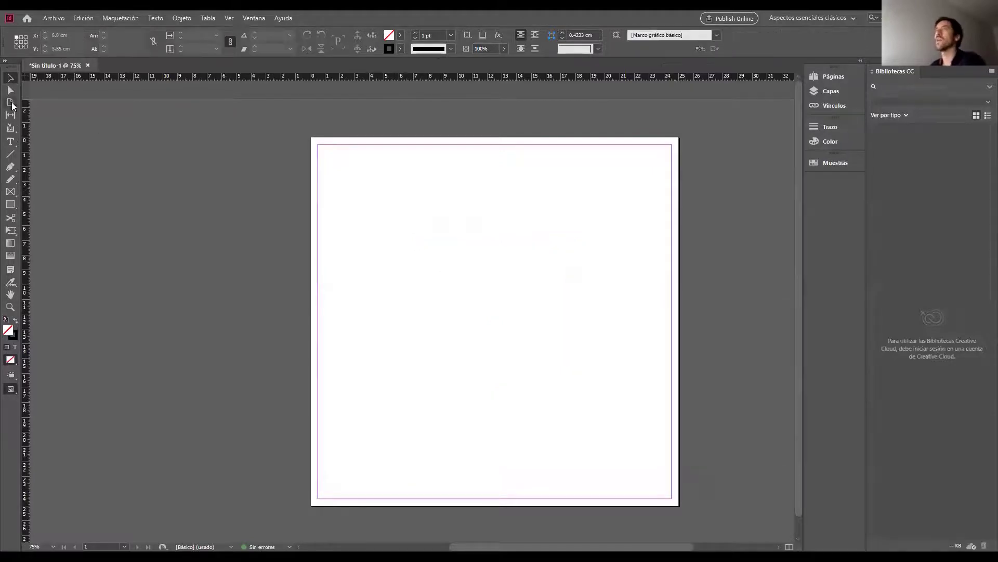
Draw an unfilled square of about 10.5 cm per side and move it to the centre of the page
left_click(11, 206)
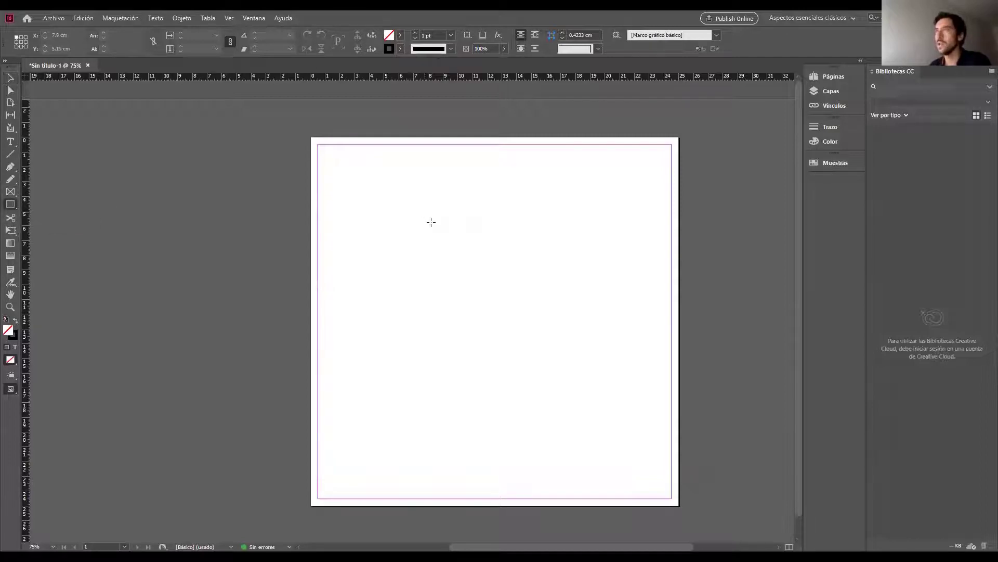
left_click_drag(408, 225, 590, 380)
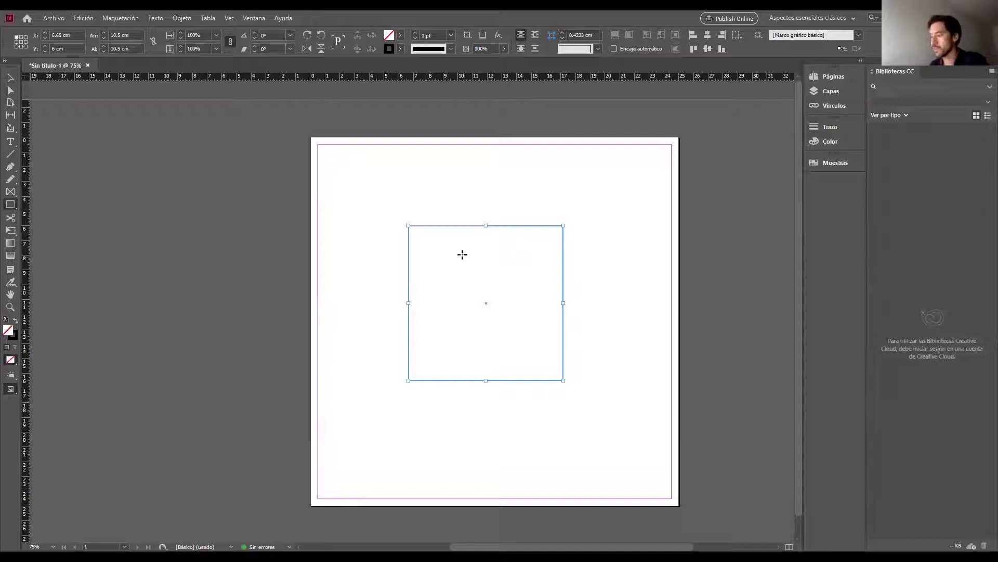
key("v")
left_click_drag(449, 226, 461, 248)
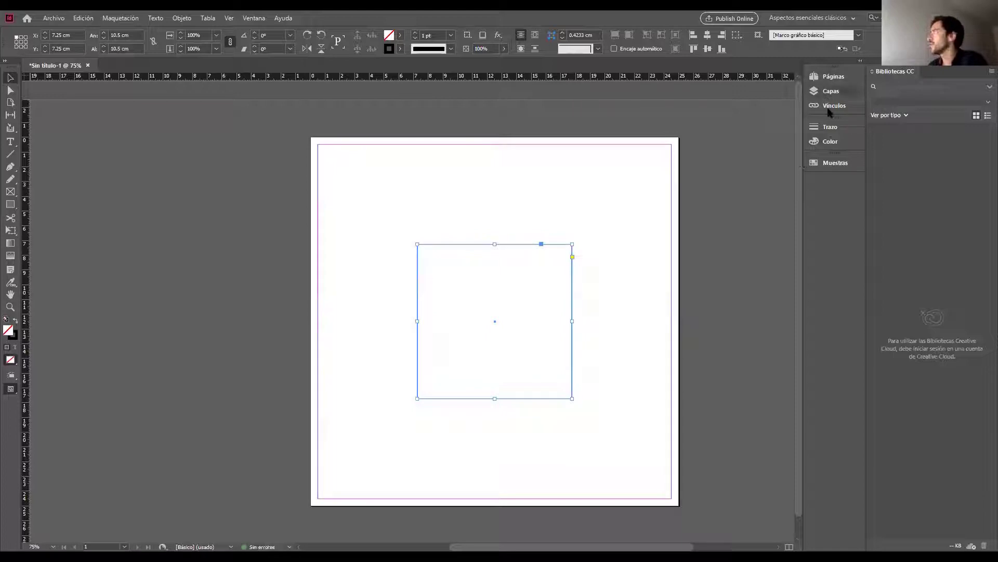
Dock the Páginas and Capas panels expanded above Bibliotecas CC, and adjust the panel height and the width of the collapsed panel column
left_click(827, 78)
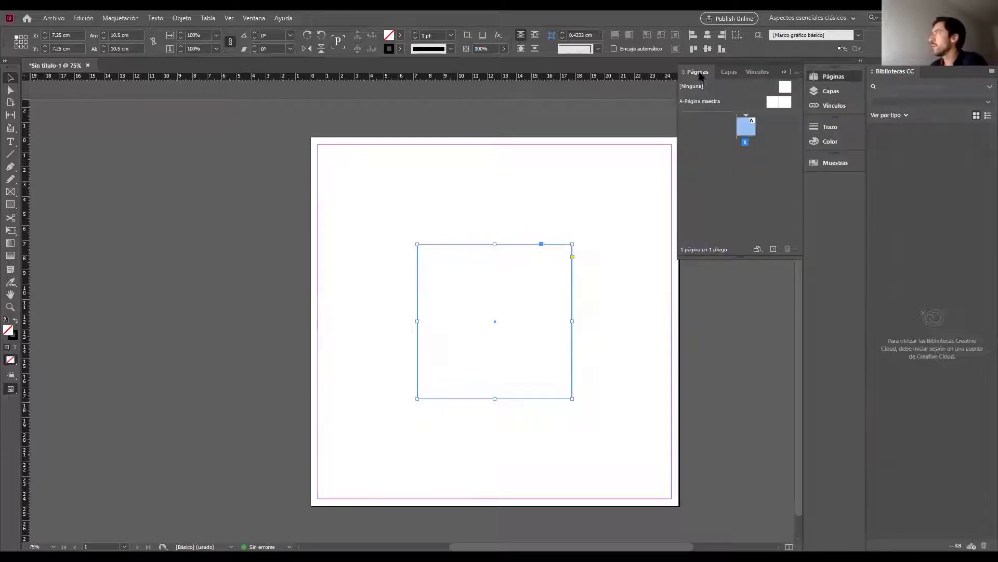
left_click(827, 78)
left_click_drag(804, 224, 778, 221)
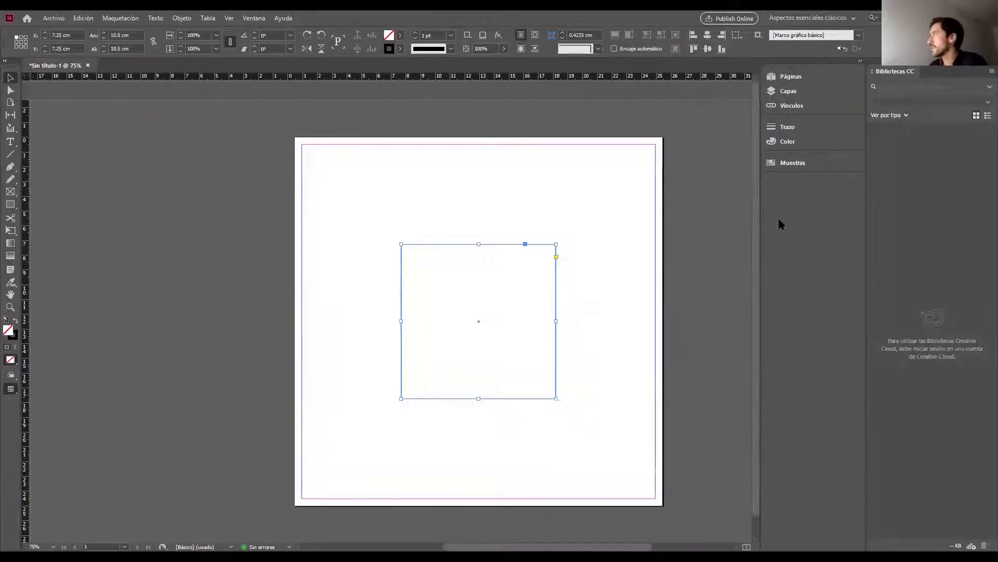
left_click_drag(787, 77, 898, 74)
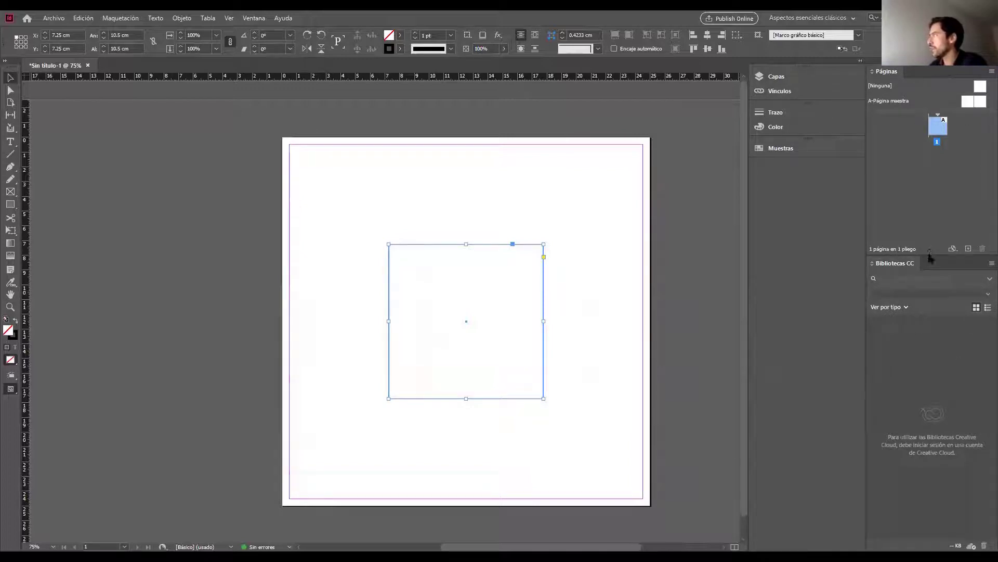
left_click_drag(928, 254, 908, 292)
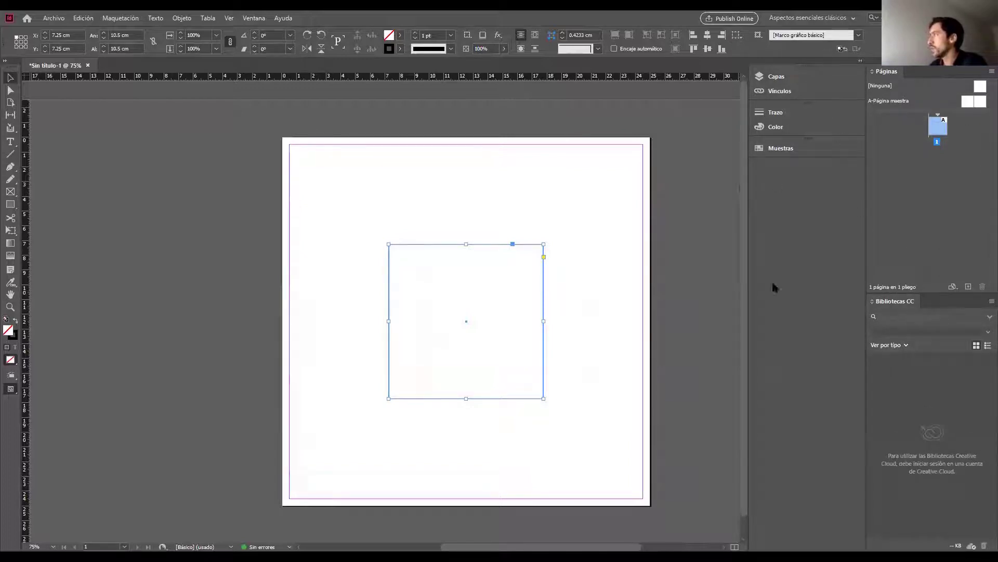
left_click_drag(747, 289, 776, 288)
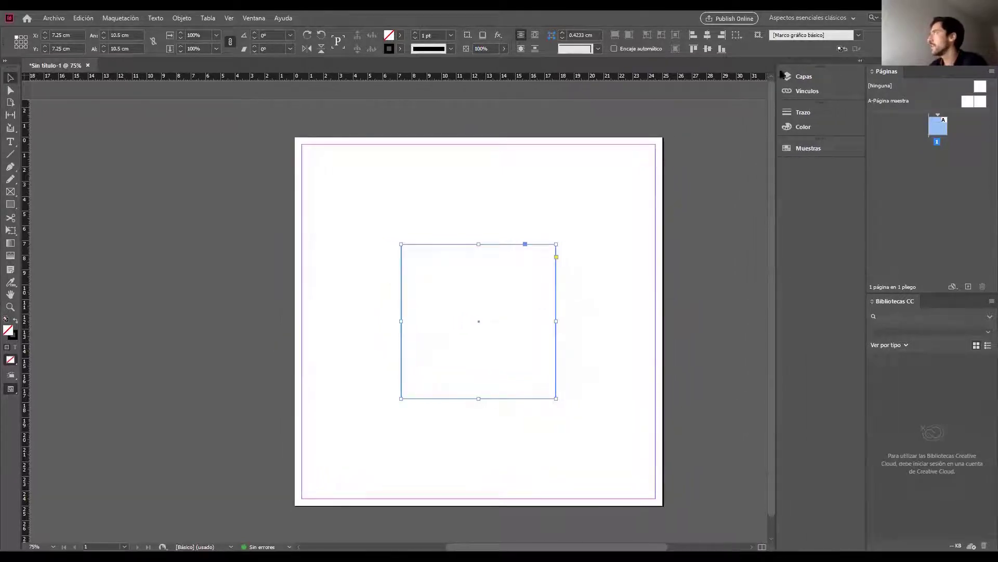
left_click_drag(798, 78, 915, 286)
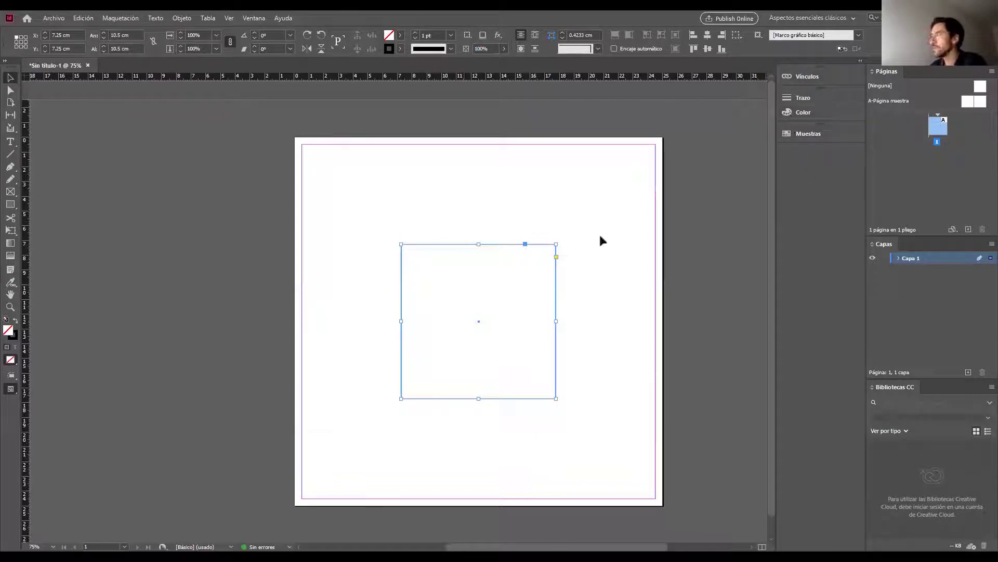
Undock and close the Bibliotecas CC panel, and give the Capas panel more height below Páginas
left_click(991, 387)
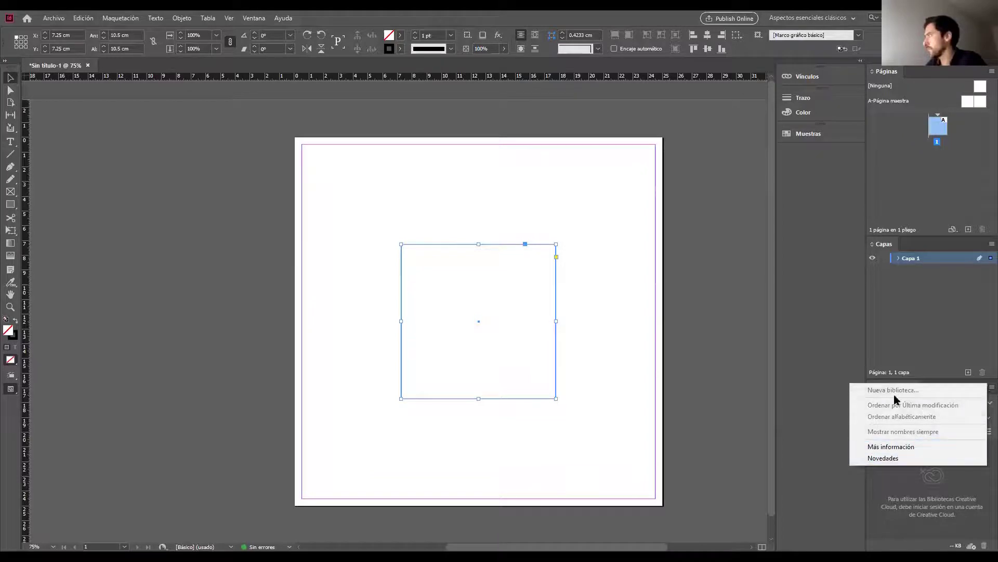
left_click(923, 344)
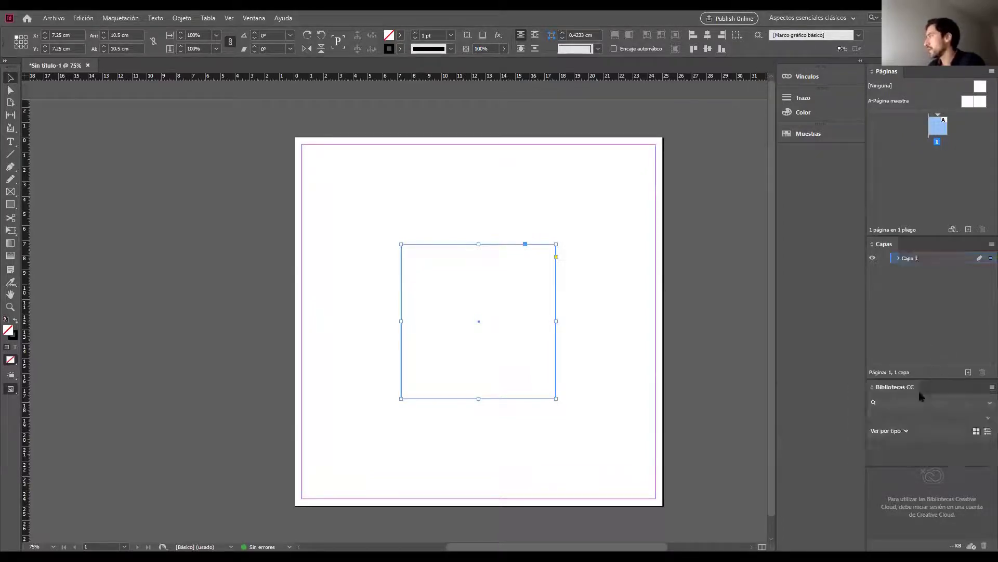
left_click_drag(899, 390, 582, 324)
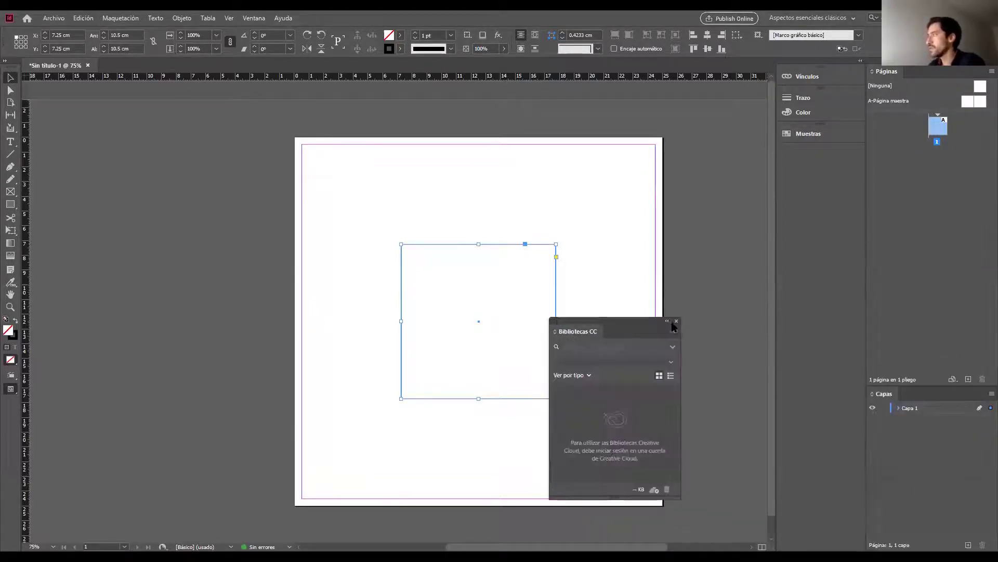
left_click(676, 320)
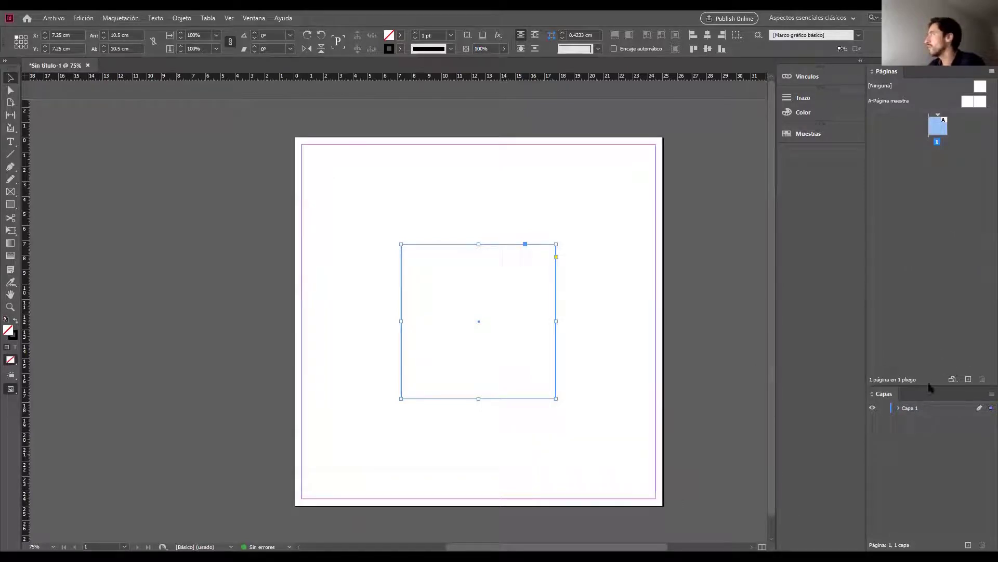
left_click_drag(929, 386, 914, 299)
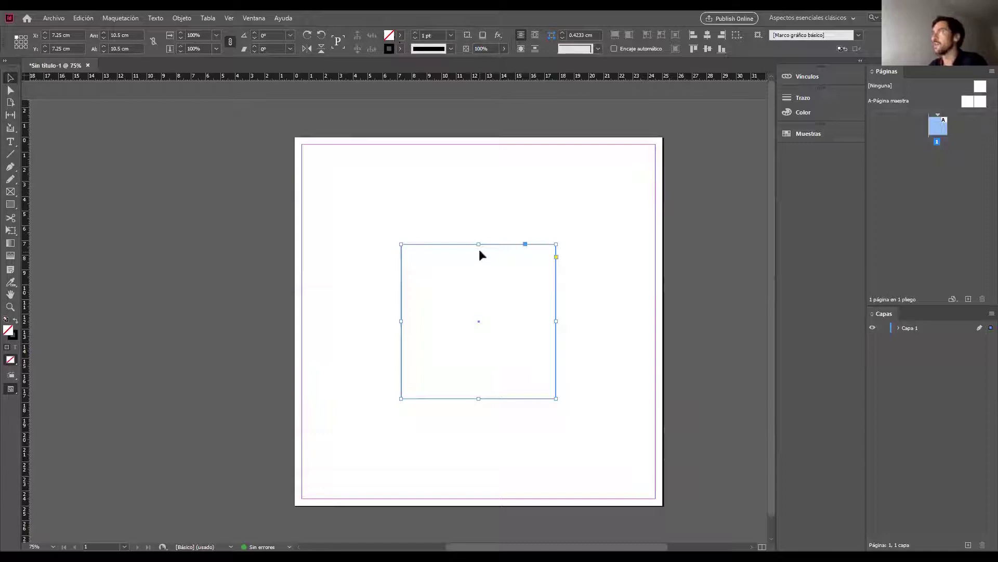
left_click(254, 17)
mouse_move(278, 45)
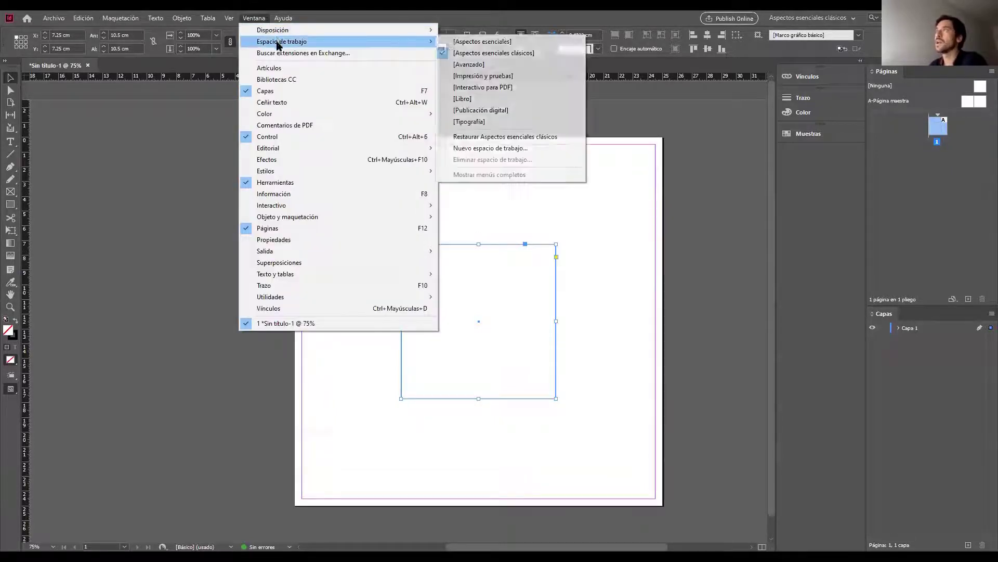
left_click(161, 168)
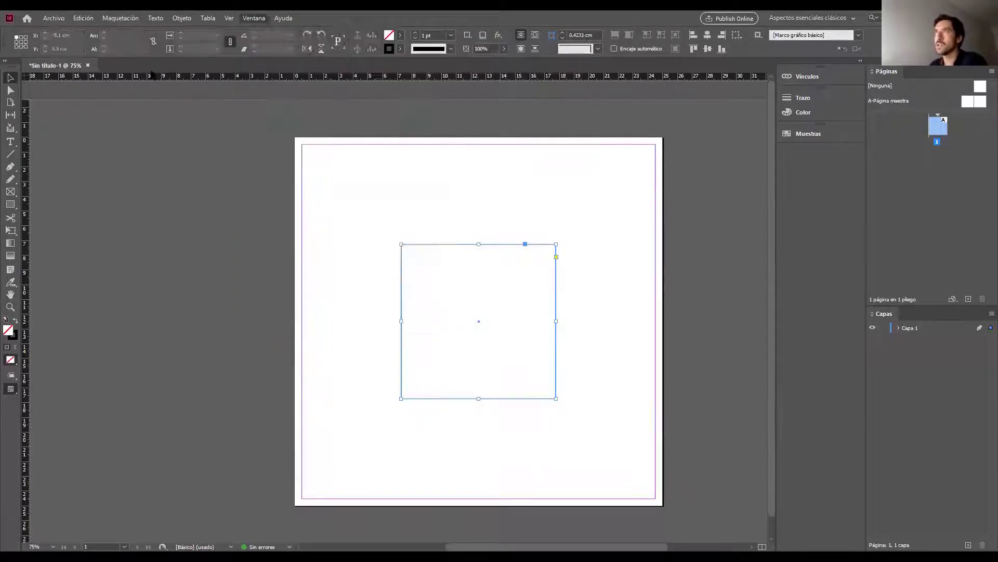
Fill the square with the [Negro] swatch at a 24% tint
left_click(445, 244)
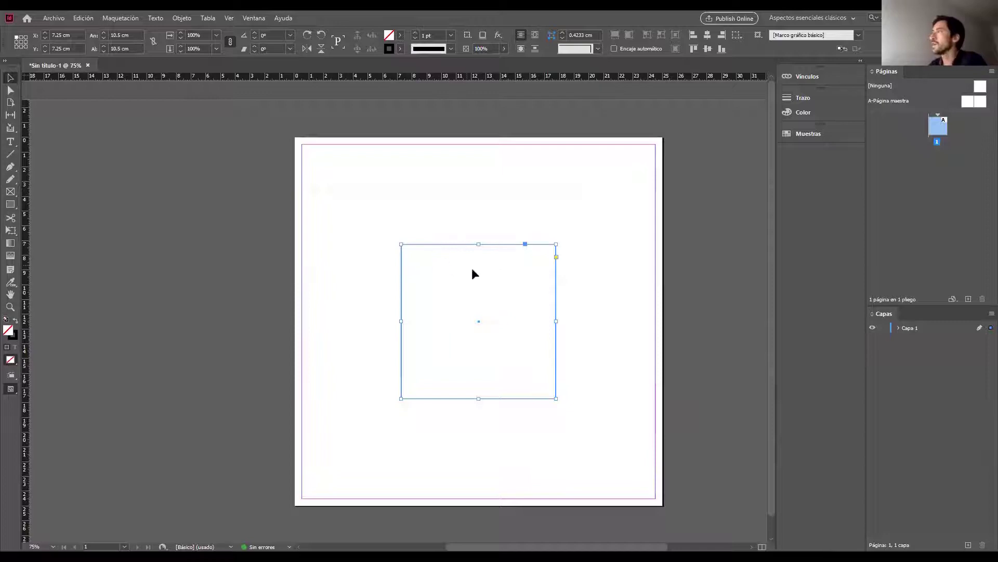
left_click(400, 37)
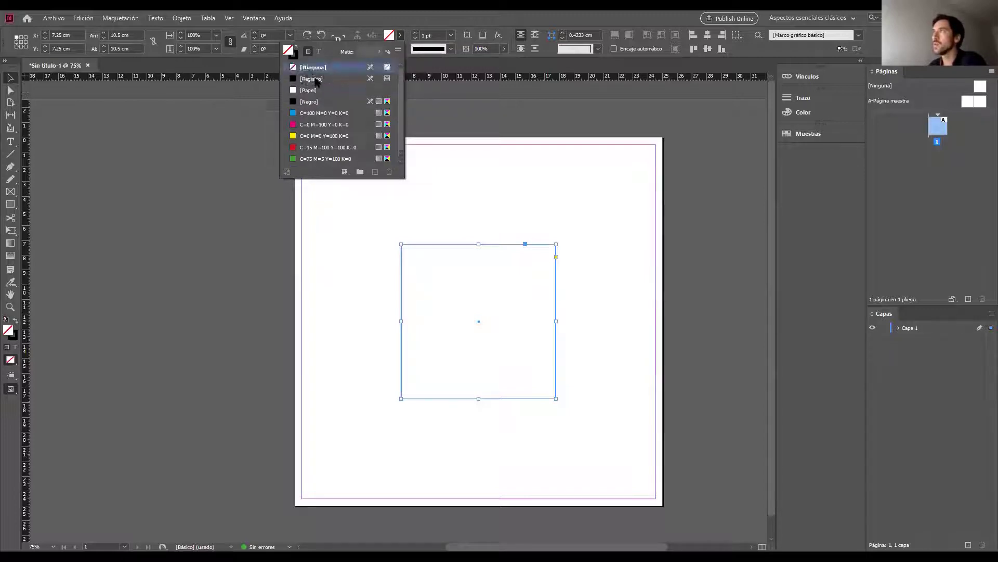
left_click(310, 101)
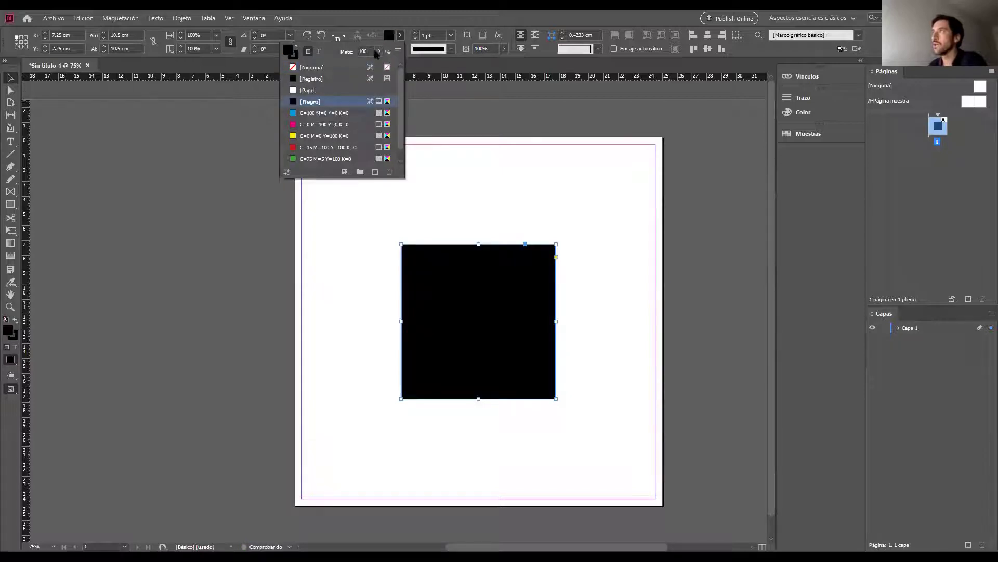
left_click_drag(378, 54, 341, 64)
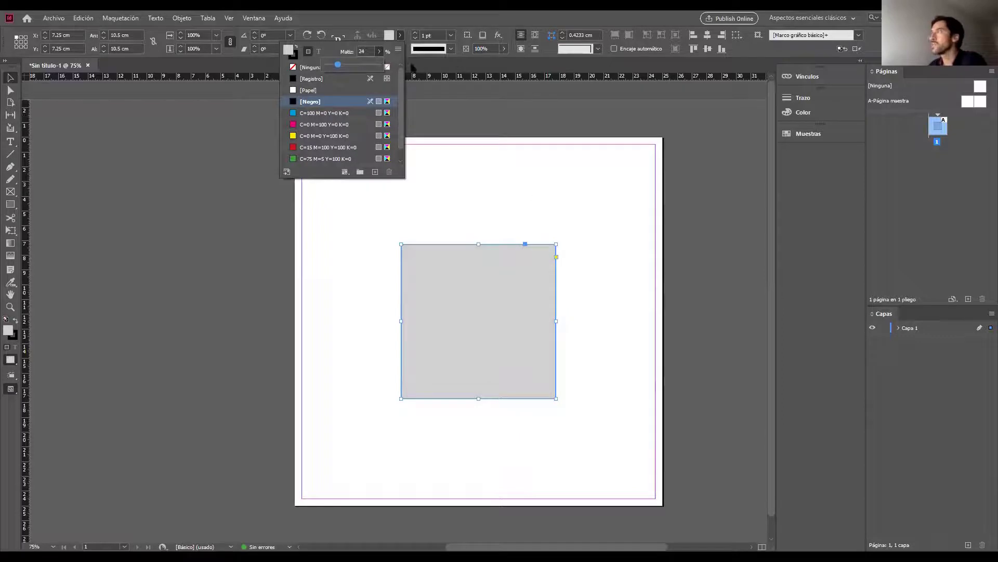
left_click(401, 37)
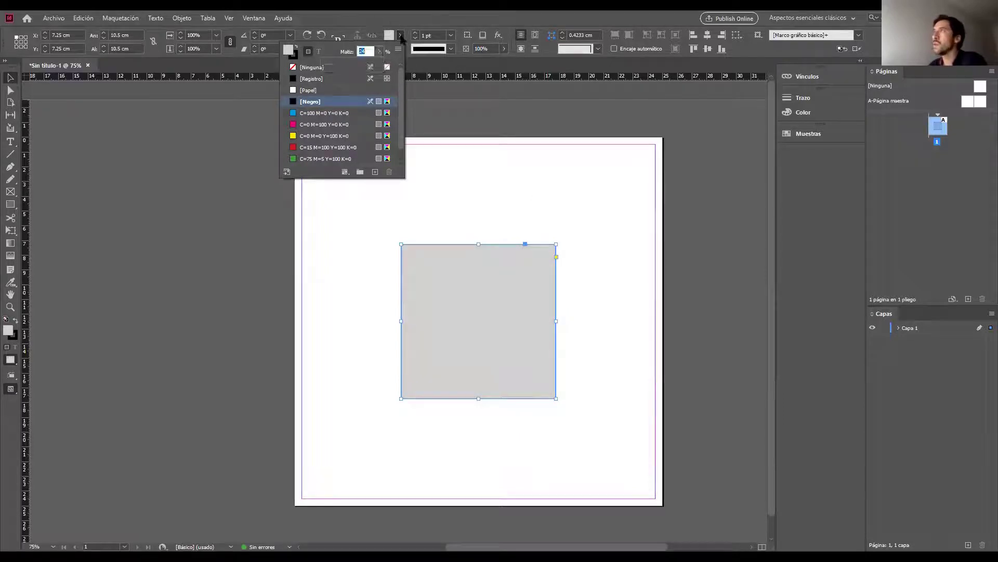
left_click(401, 18)
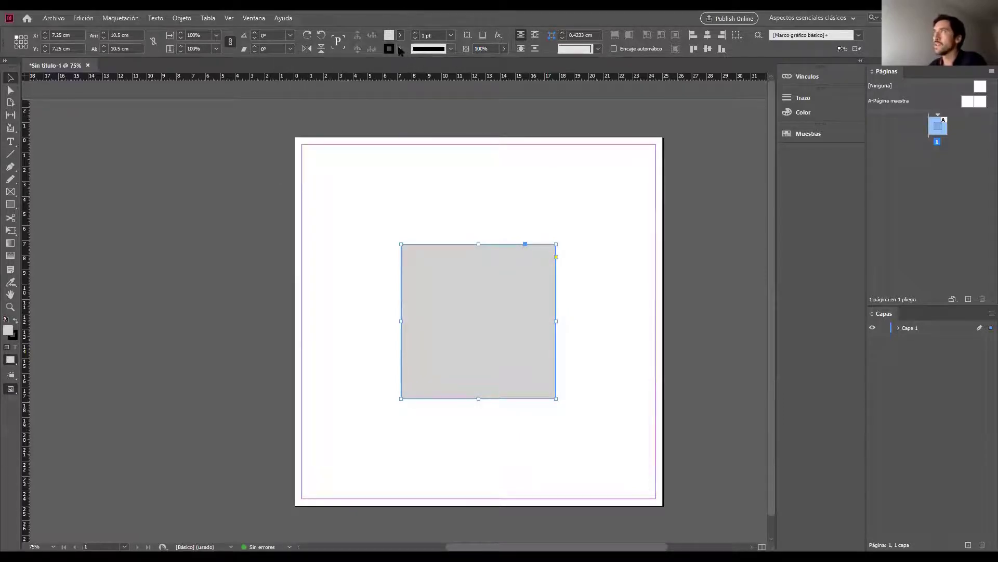
Examine the square's stroke colour and stroke type options and its outline at a closer zoom, leaving the square selected
left_click(399, 49)
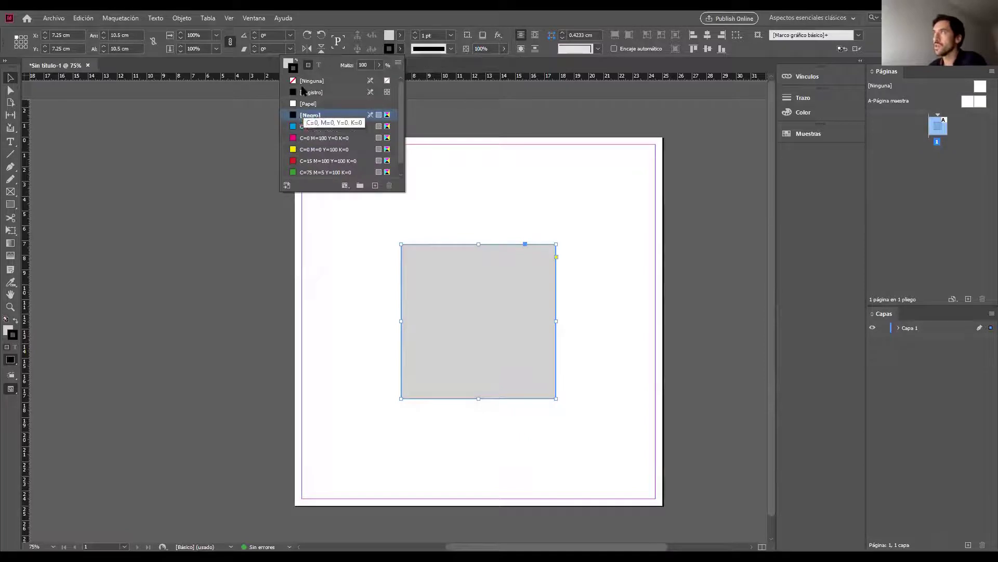
left_click(451, 48)
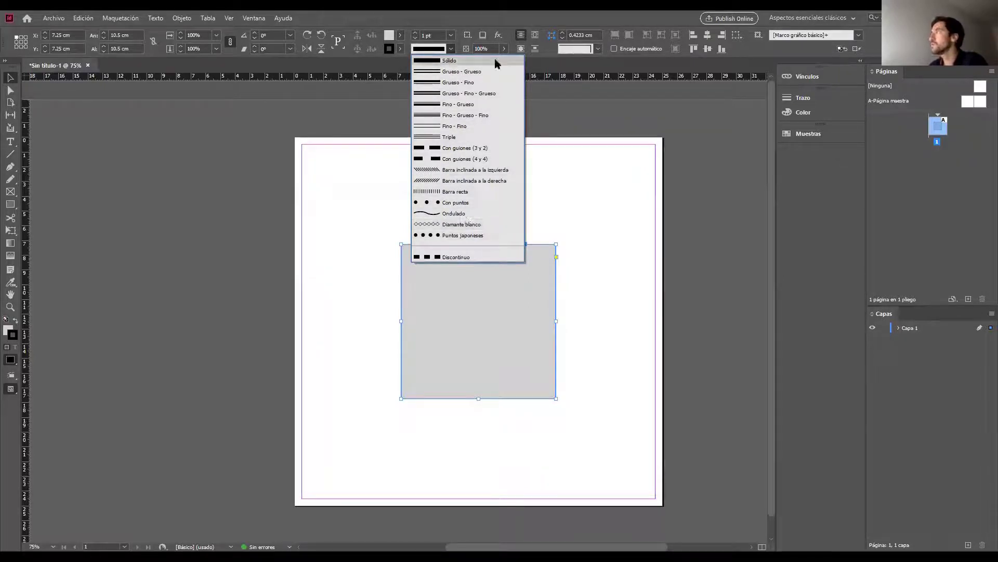
left_click(545, 45)
left_click(430, 220)
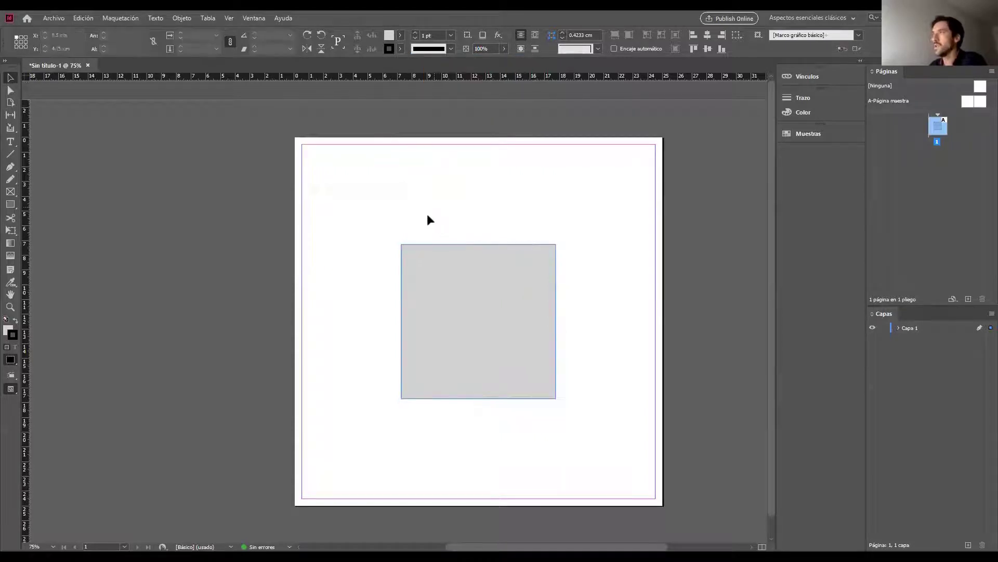
key("z")
left_click(446, 258)
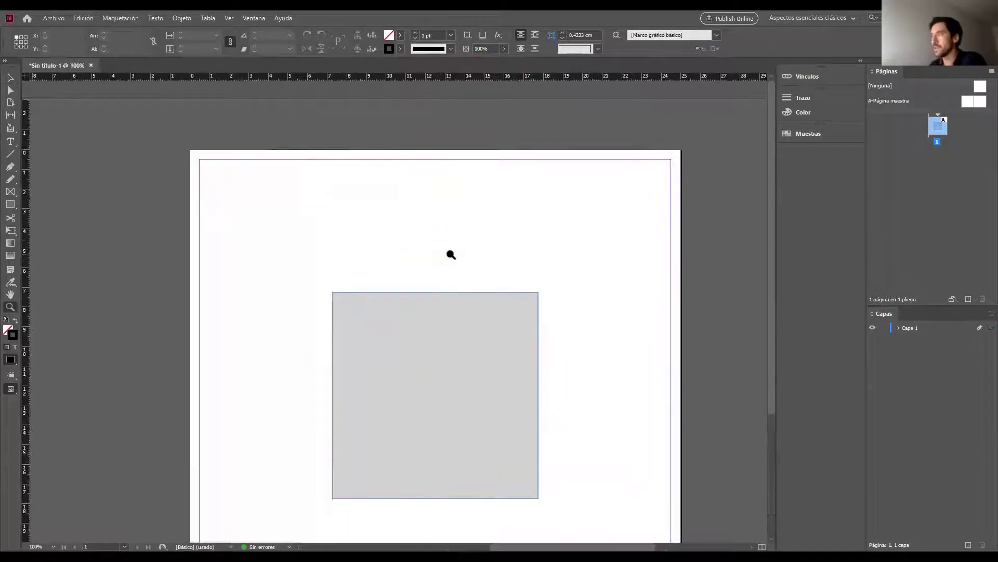
left_click(431, 328, "alt")
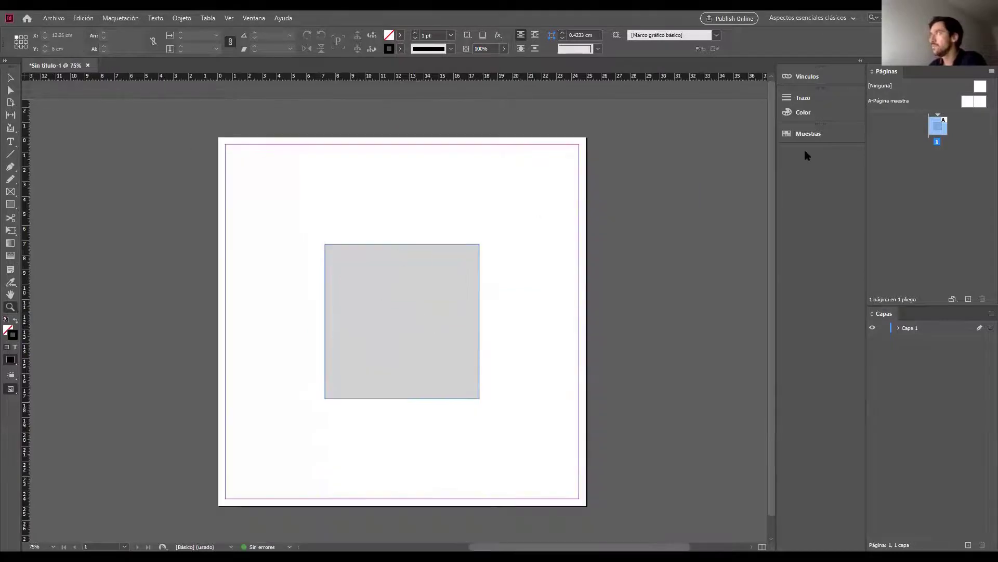
left_click(10, 77)
left_click(375, 248)
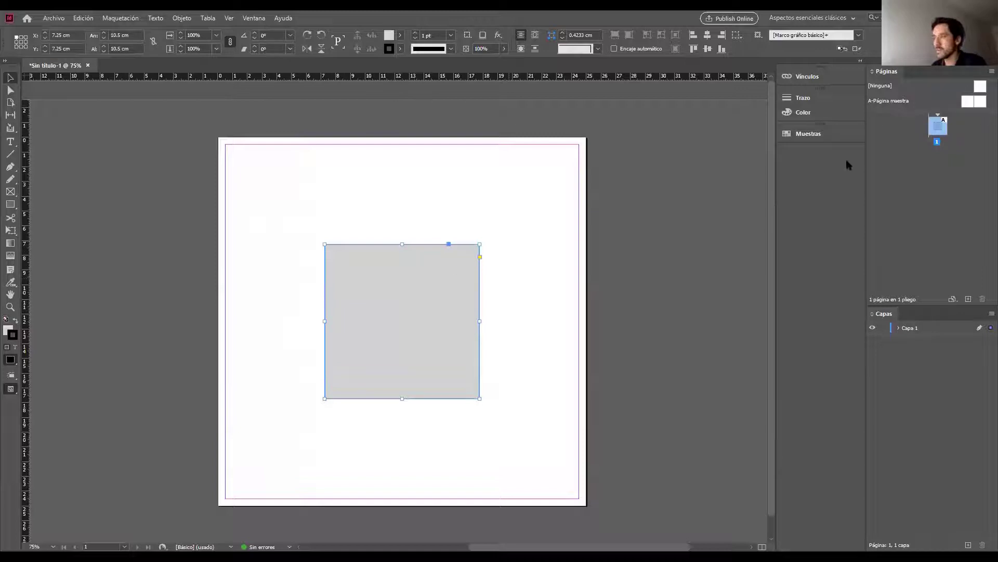
Insert 7 pages after page 1, based on A-Página maestra
right_click(938, 125)
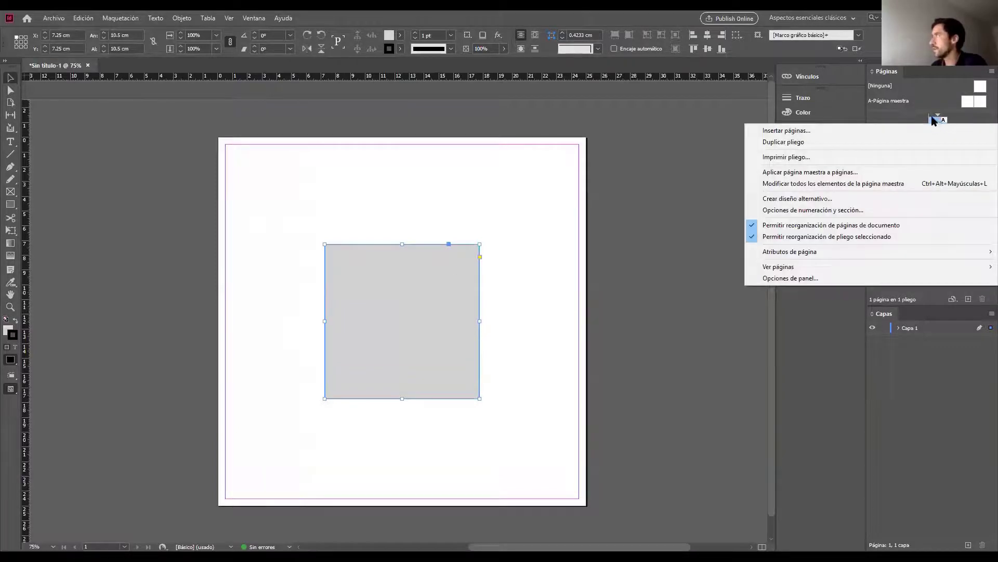
left_click(911, 120)
right_click(936, 125)
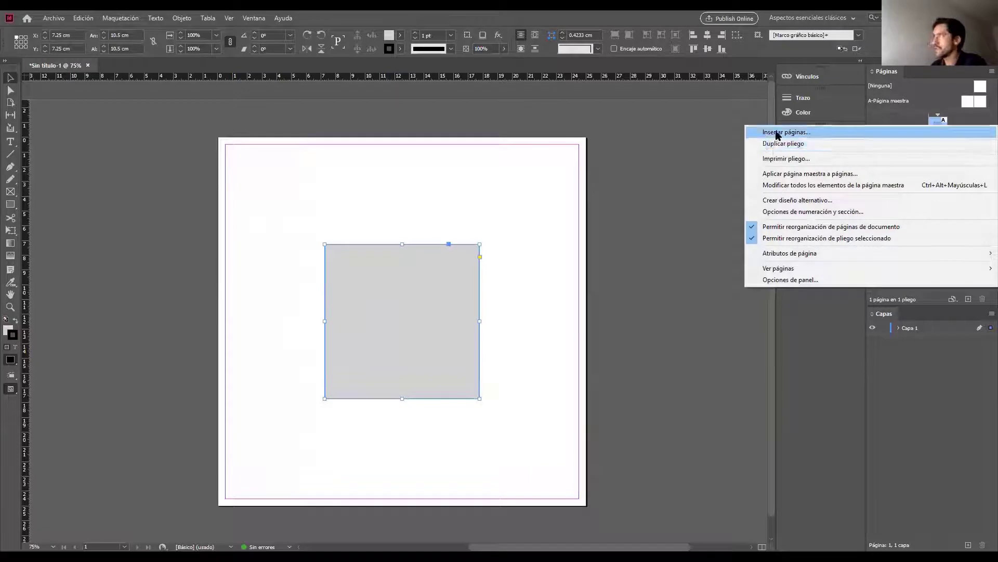
left_click(778, 133)
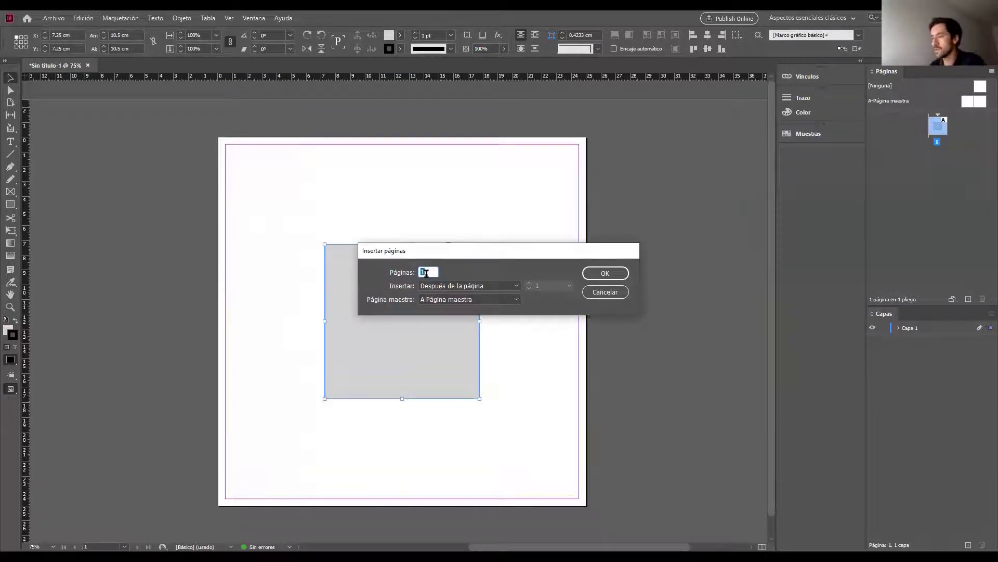
type("7")
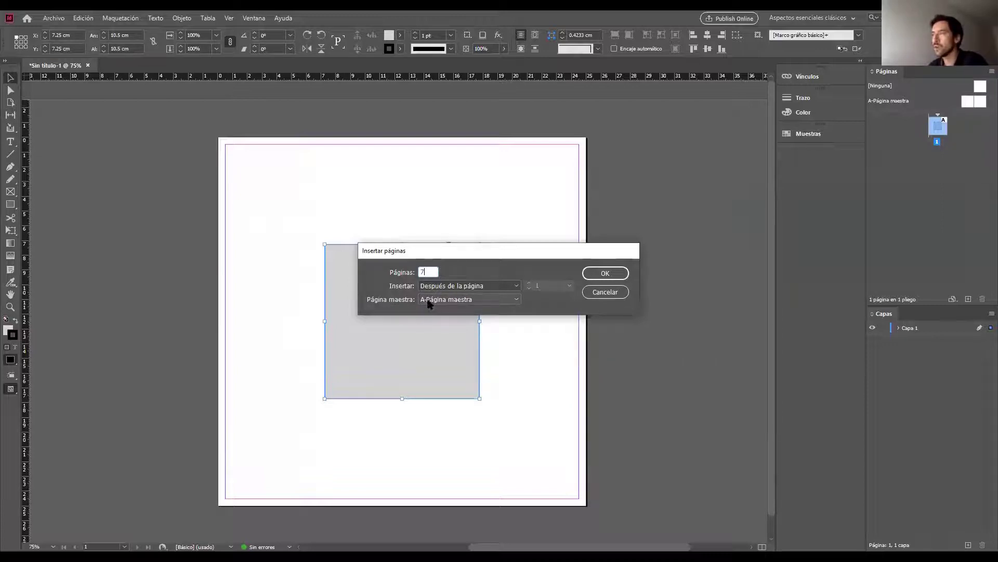
left_click(605, 274)
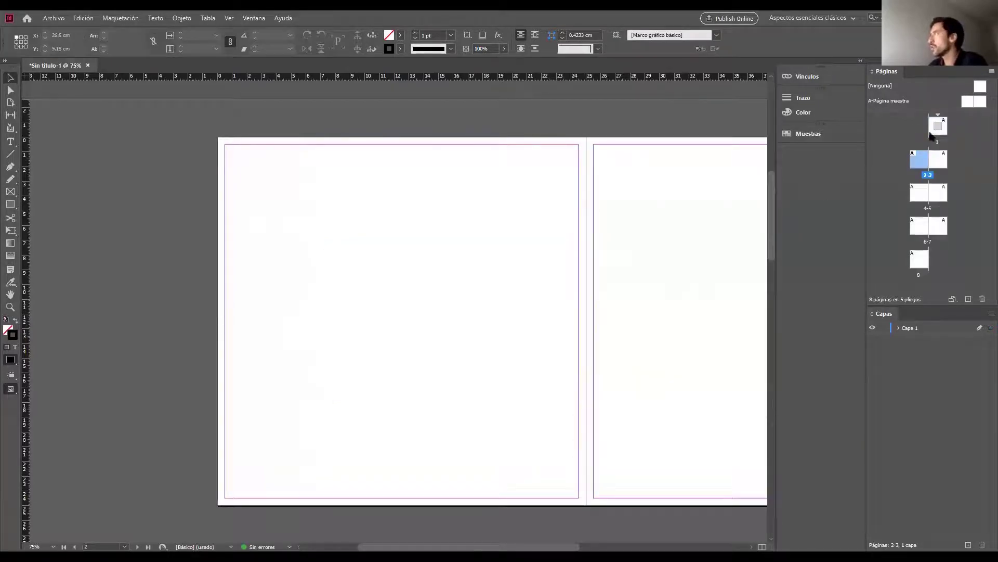
Examine the document's new pages, from the individual facing spreads to an overview of the whole layout
left_click(921, 192)
left_click(916, 221)
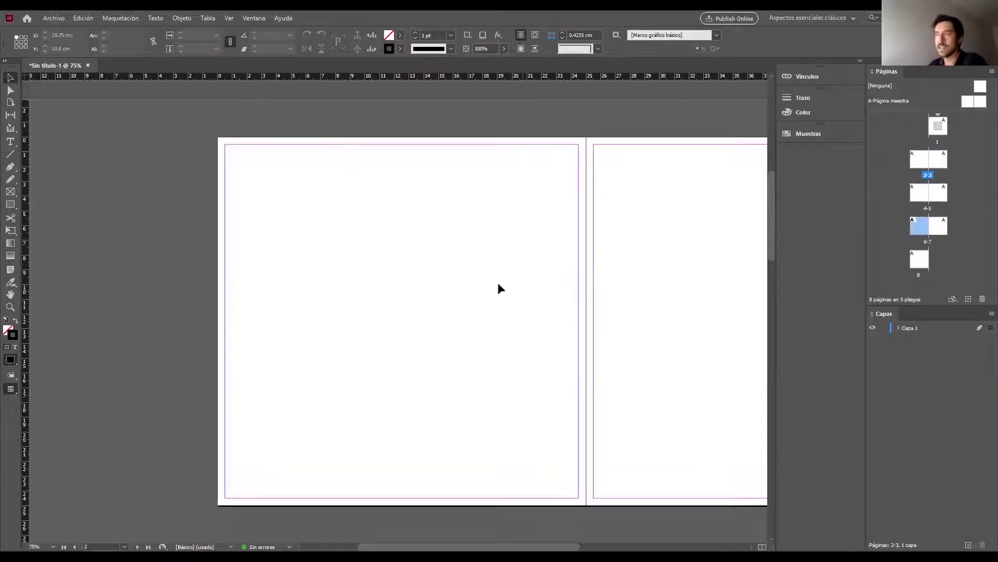
scroll(367, 336, "down", 2)
scroll(367, 335, "up", 3)
scroll(367, 335, "down", 1)
scroll(367, 335, "down", 4)
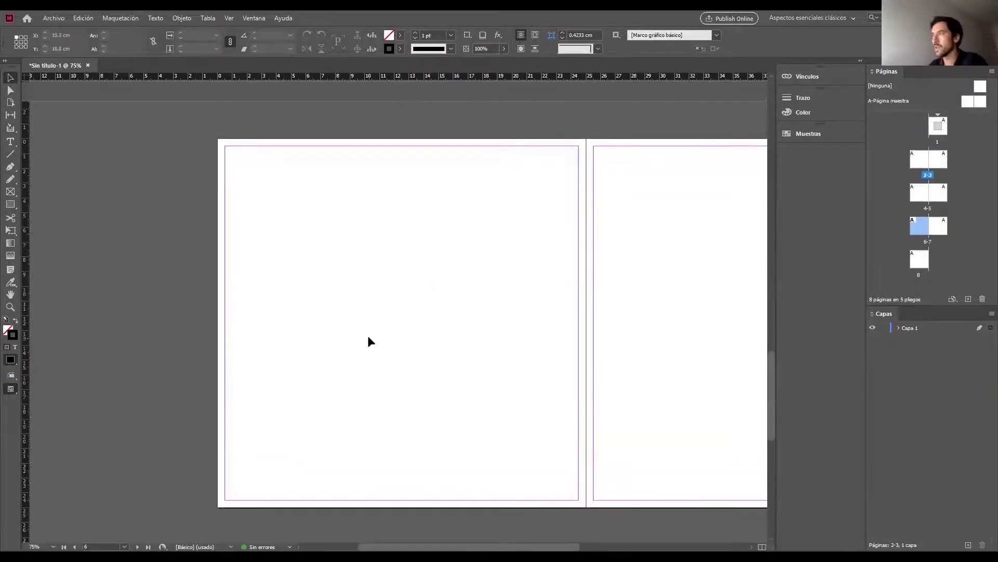
scroll(367, 335, "up", 1)
scroll(369, 338, "right", 1)
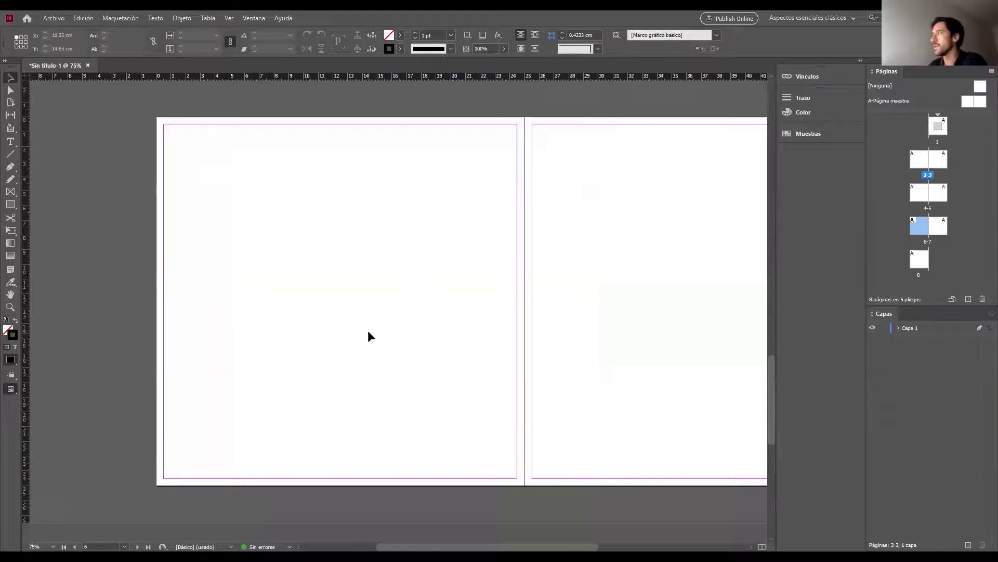
scroll(368, 337, "right", 2)
scroll(369, 335, "left", 2)
scroll(368, 335, "right", 1)
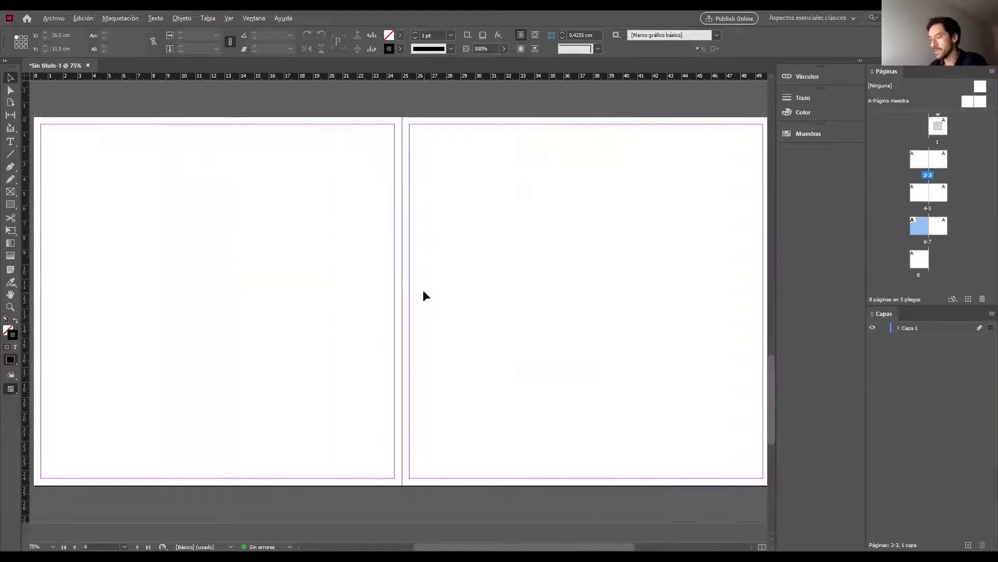
scroll(424, 297, "down", 4)
scroll(395, 281, "up", 2)
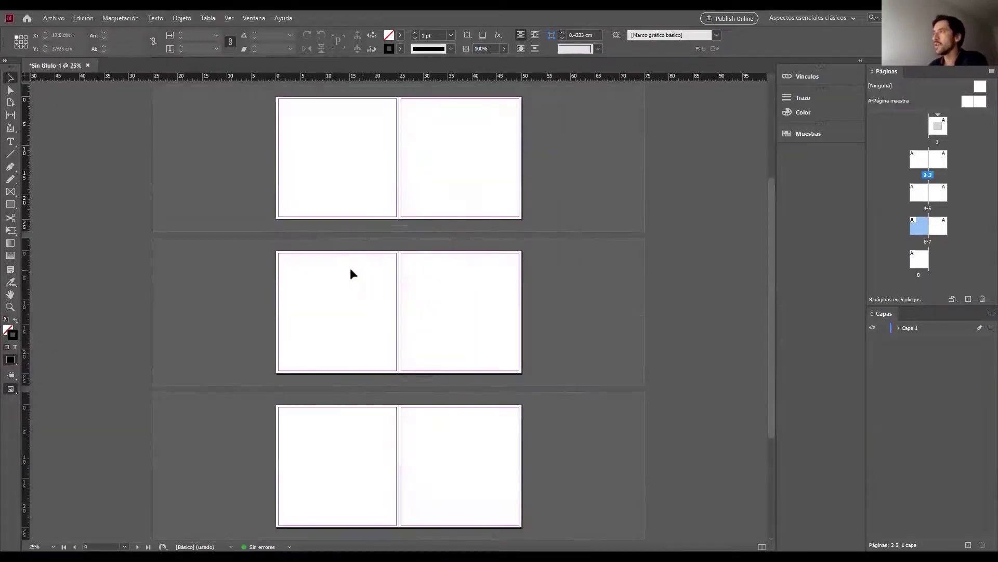
scroll(351, 258, "down", 1)
scroll(336, 258, "down", 2)
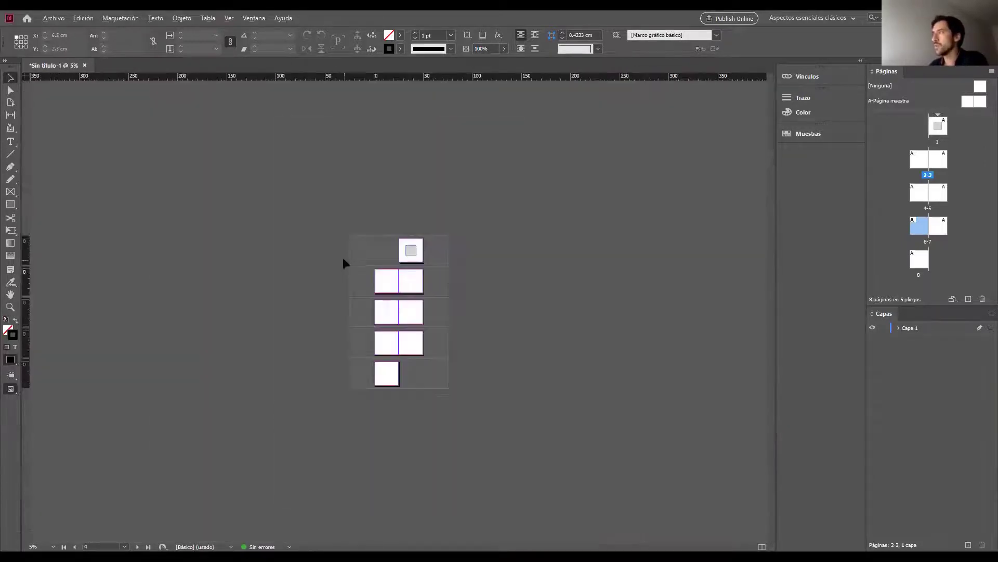
scroll(344, 261, "up", 1)
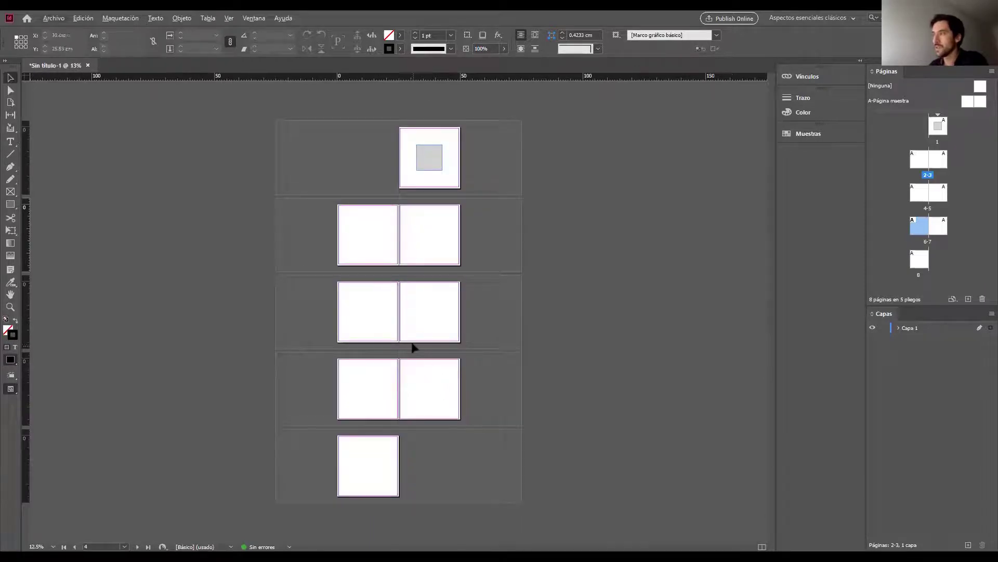
scroll(407, 312, "up", 1)
scroll(410, 301, "up", 4)
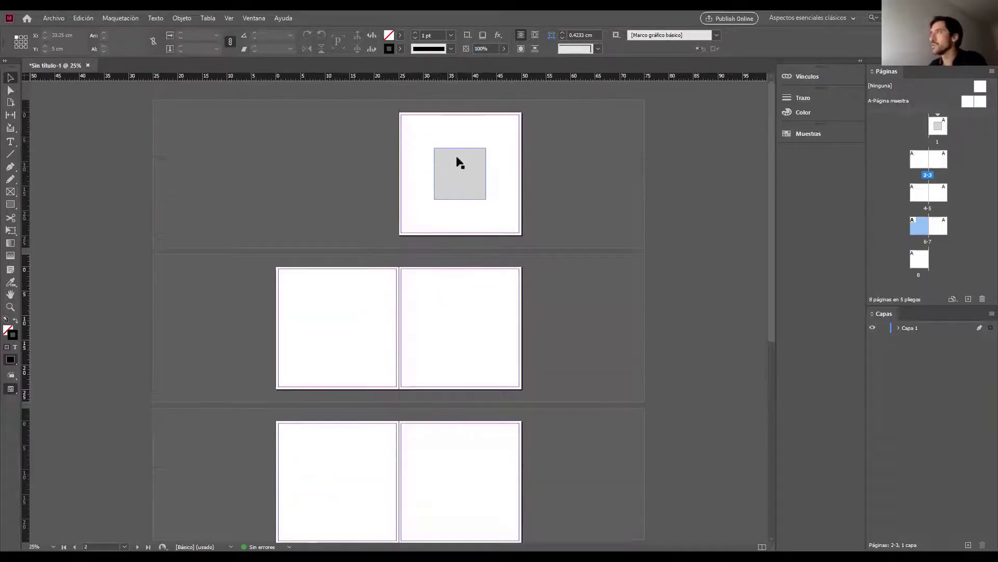
Cut the grey square from page 1 and open the A-Página maestra spread for editing
left_click(463, 164)
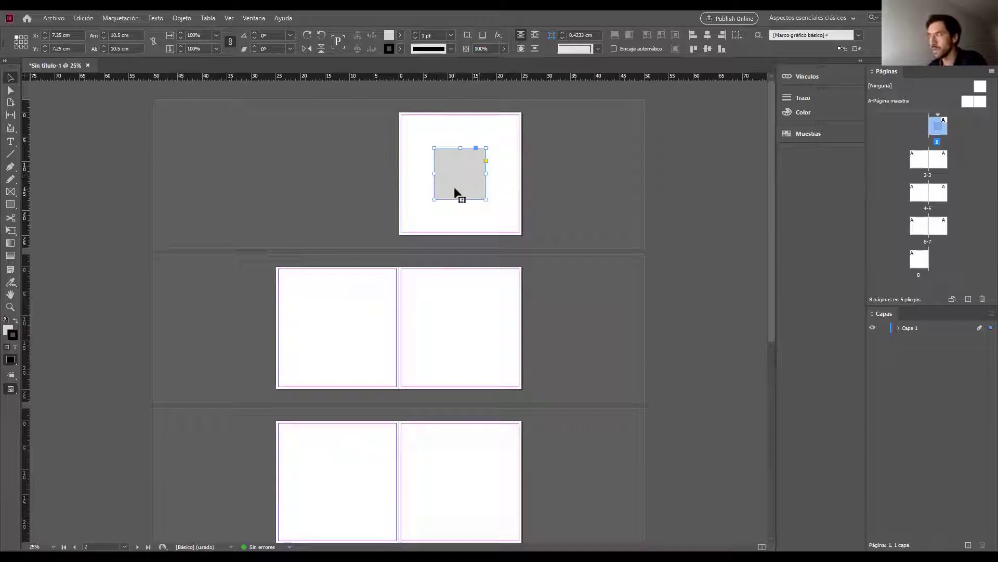
key("Delete")
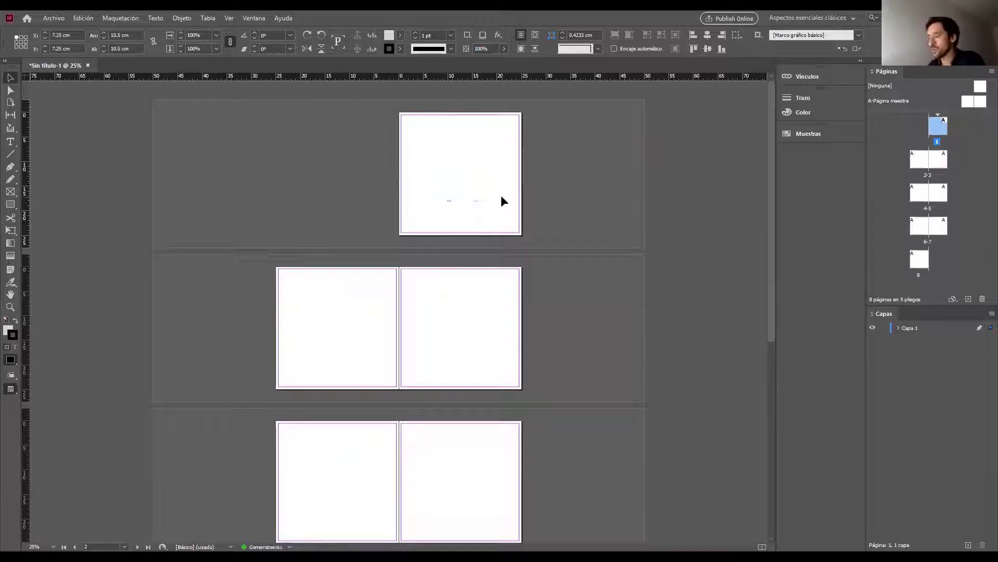
left_click(968, 103)
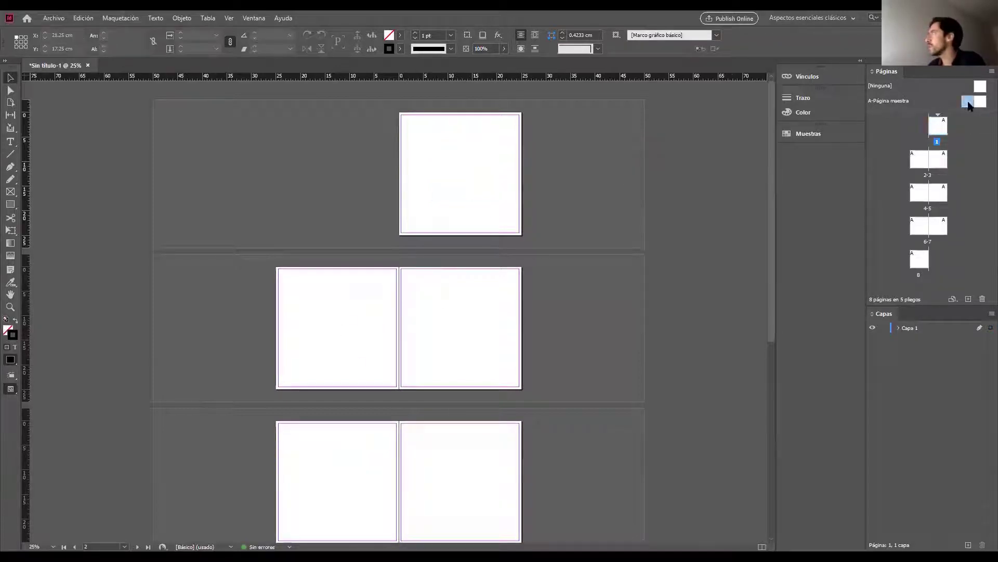
double_click(968, 103)
key("ctrl+0")
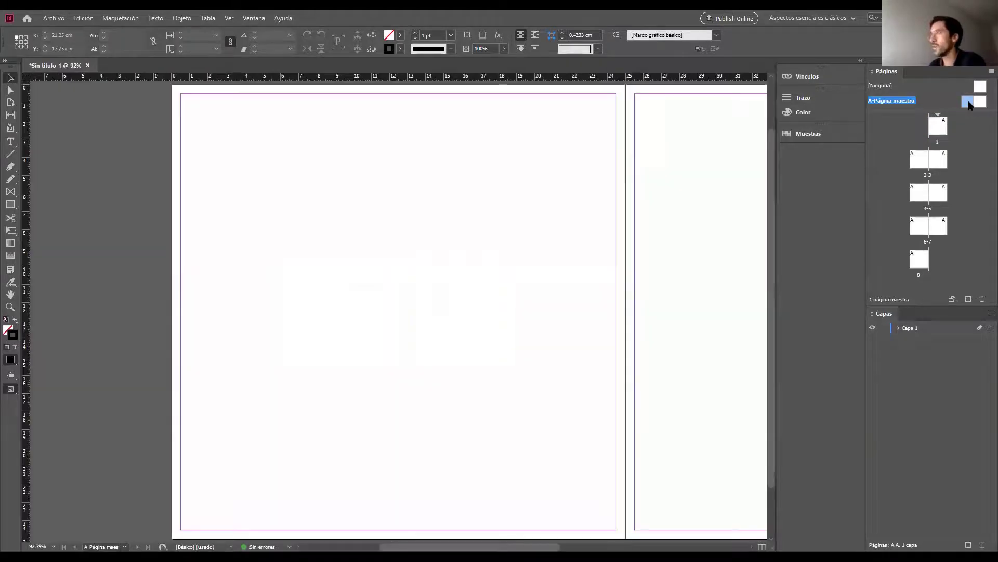
Paste the cut square in its same position on the right-hand page of the A-Página maestra spread
key("z")
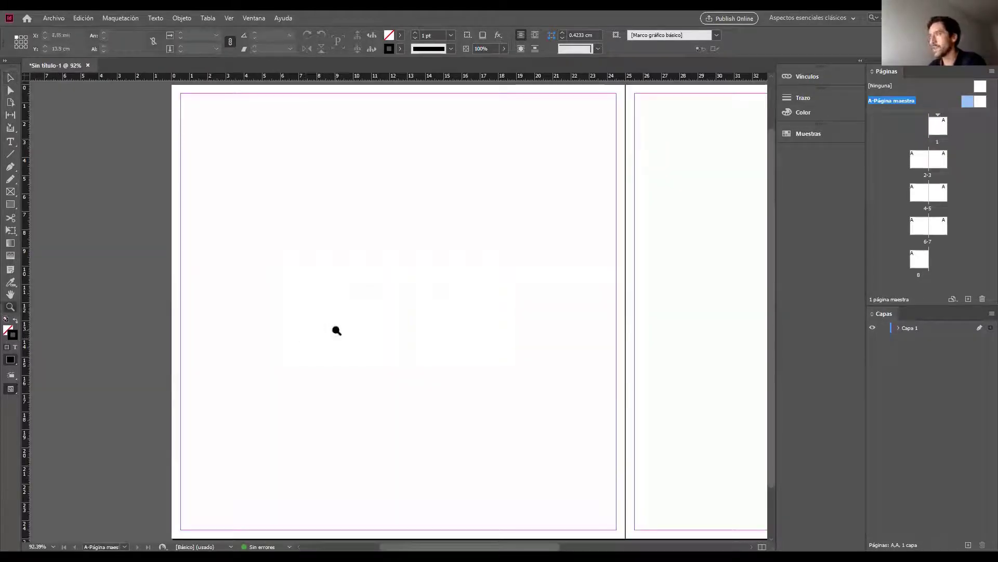
left_click(346, 324, "alt")
left_click(346, 321, "alt")
left_click(347, 318, "alt")
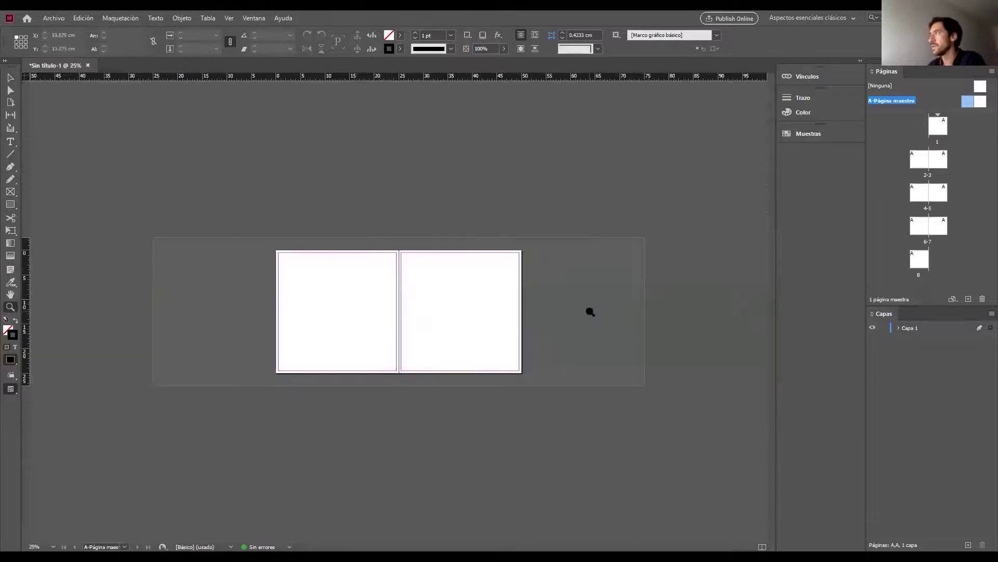
left_click(390, 298, "alt")
left_click(390, 310)
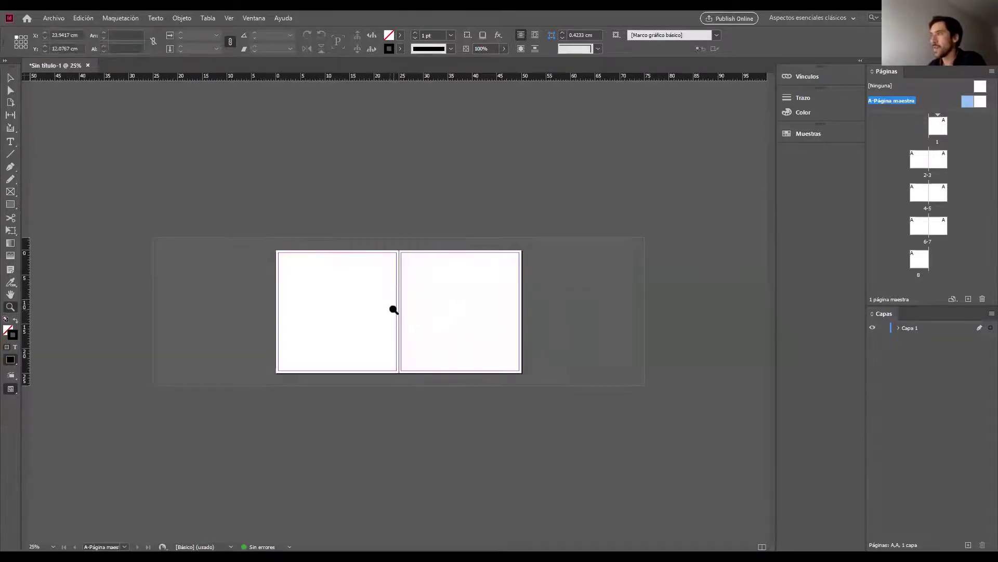
left_click(392, 310)
key("v")
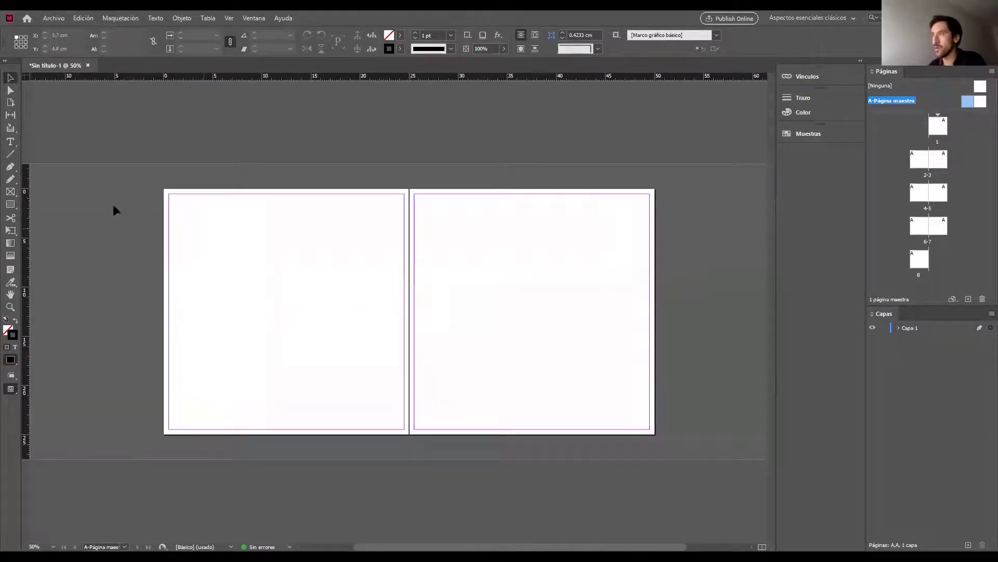
right_click(267, 280)
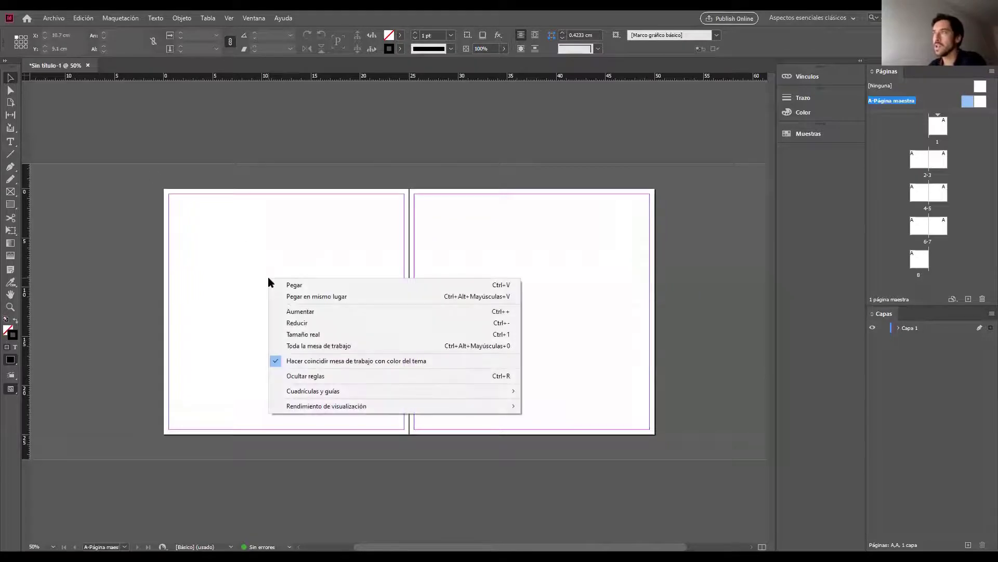
left_click(320, 297)
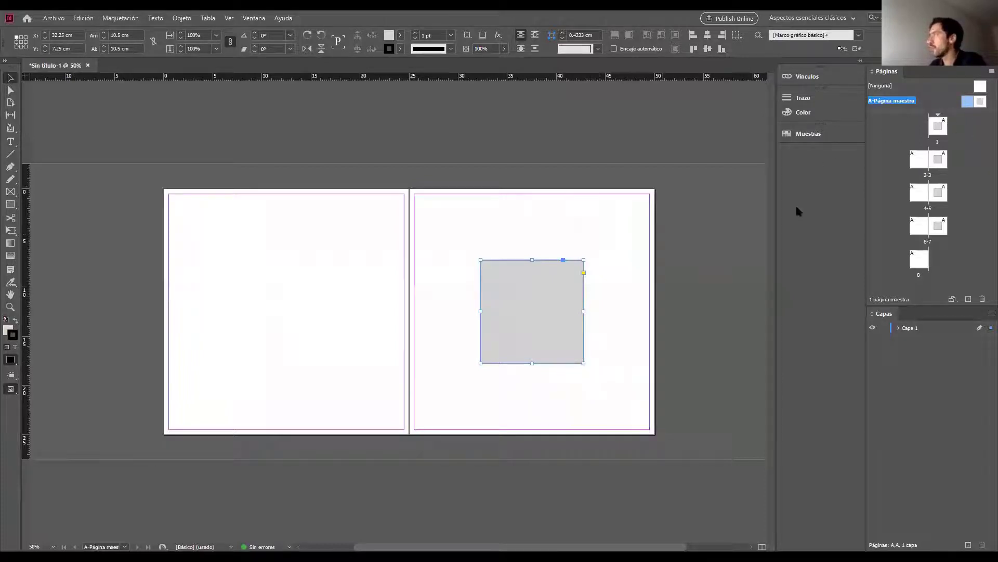
Return to page 1 and examine how the master square appears across the document's pages
left_click(937, 136)
double_click(936, 136)
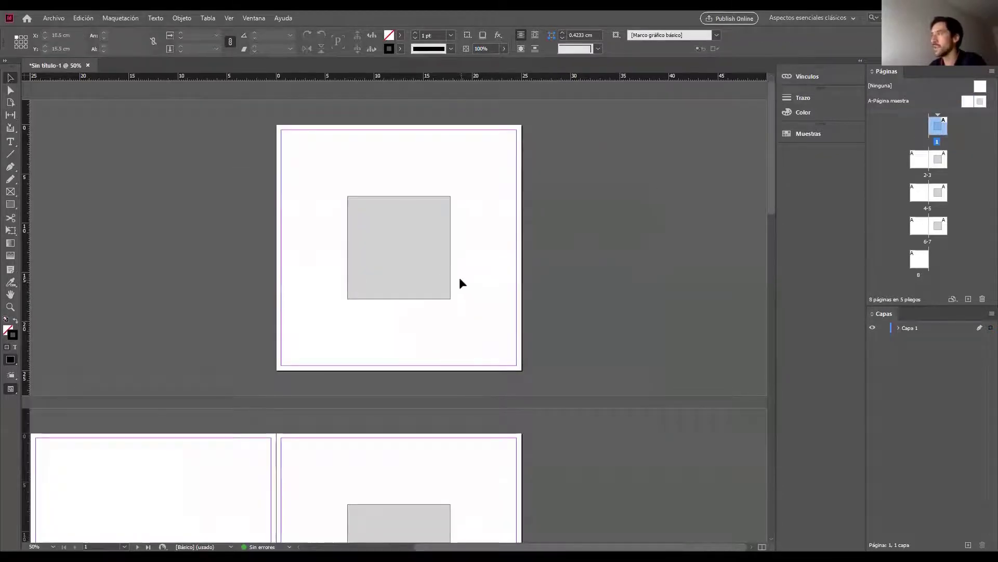
scroll(522, 284, "down", 2)
scroll(520, 284, "up", 1)
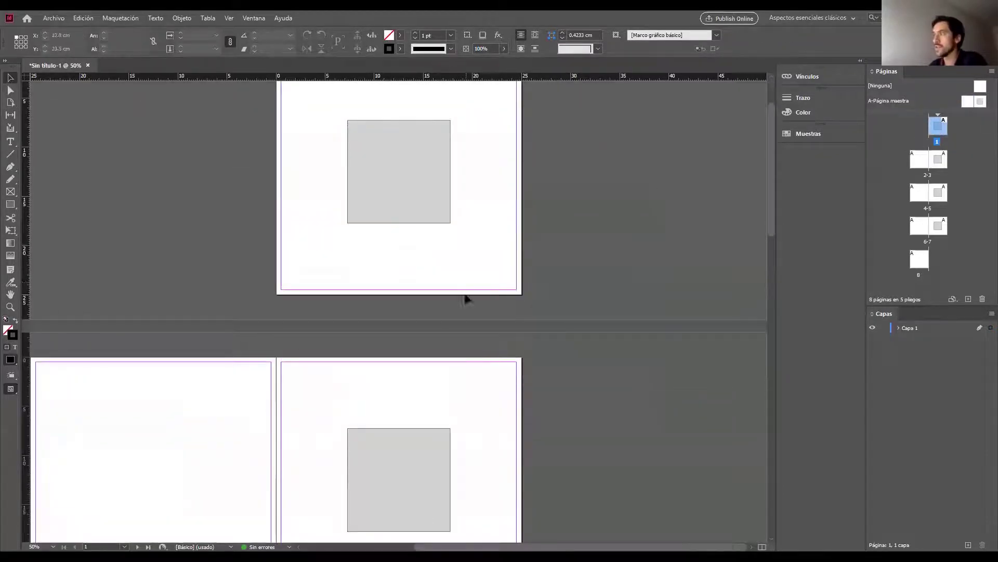
scroll(460, 283, "down", 1)
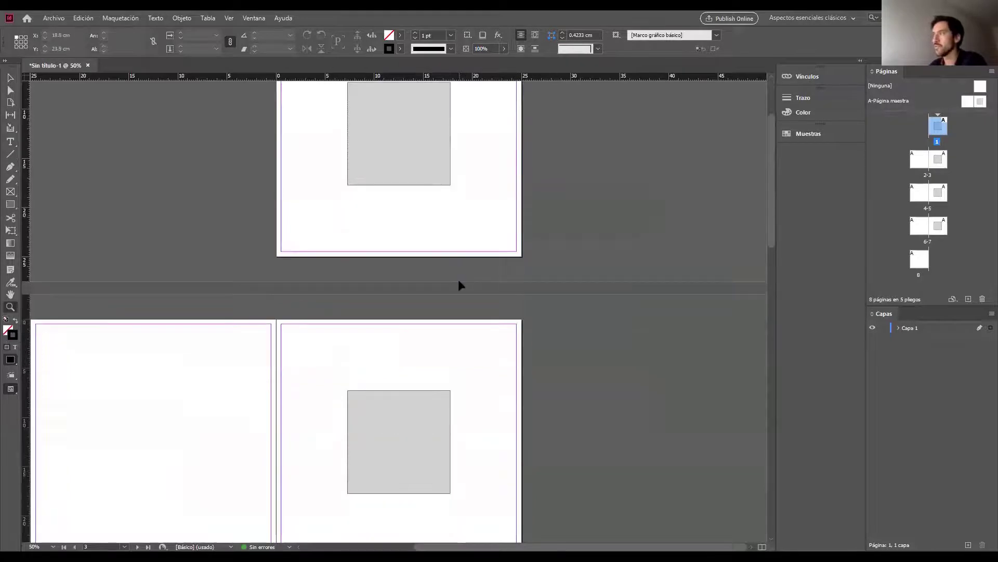
scroll(456, 279, "down", 2)
scroll(386, 249, "up", 1)
scroll(406, 257, "down", 1)
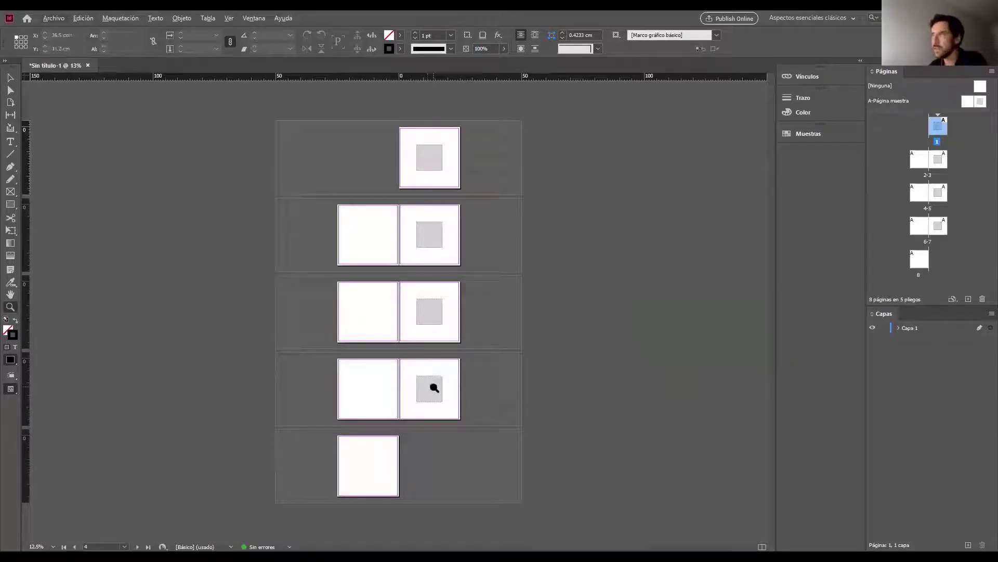
key("ctrl+plus")
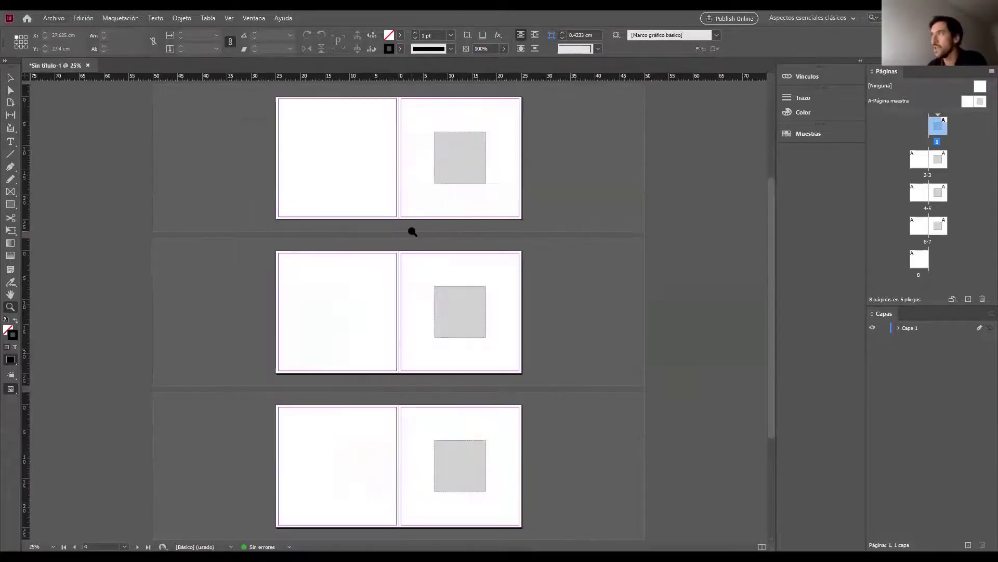
scroll(416, 240, "up", 3)
Open the A-Página maestra spread again and inspect both of its pages
double_click(974, 101)
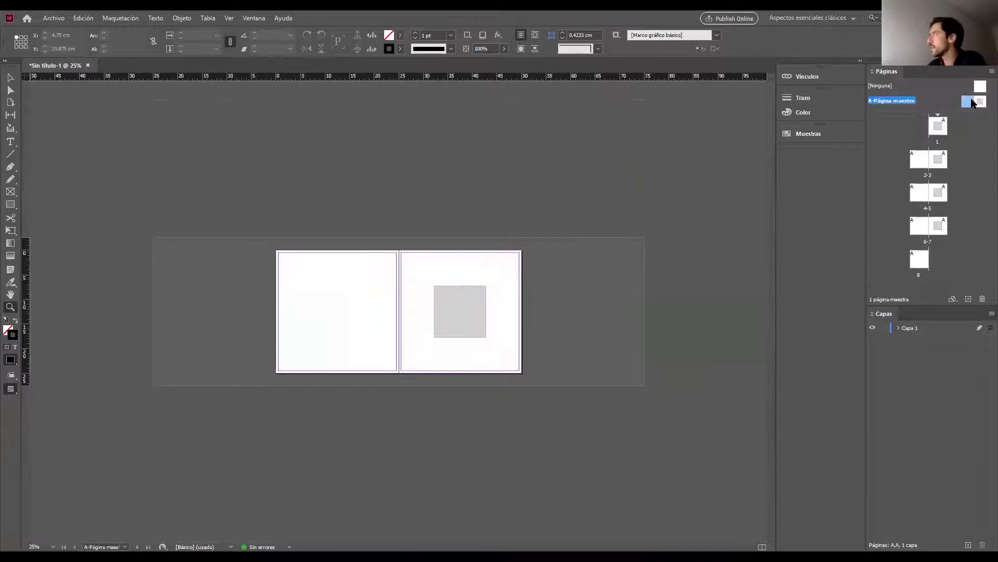
left_click_drag(382, 307, 394, 312)
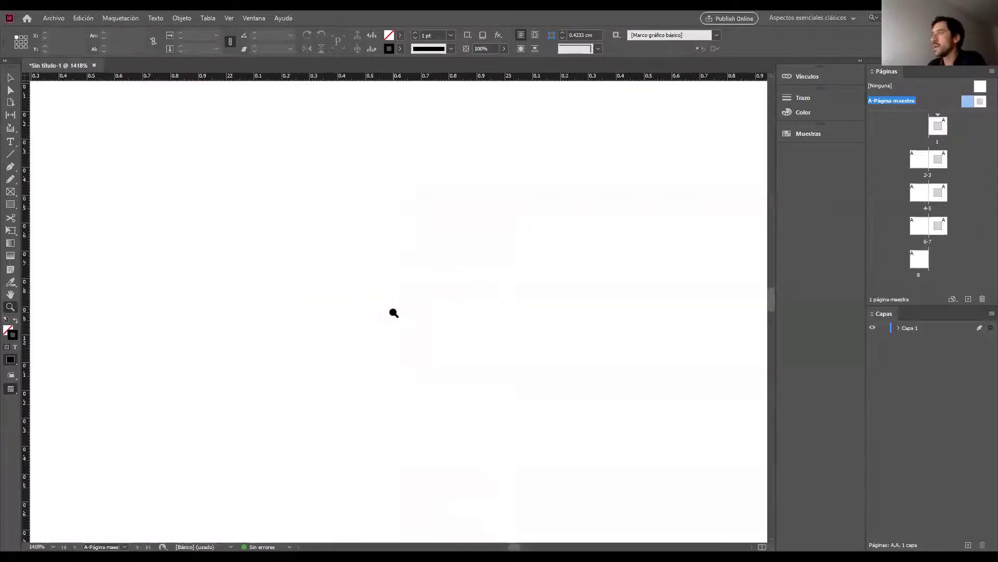
scroll(394, 312, "down", 10)
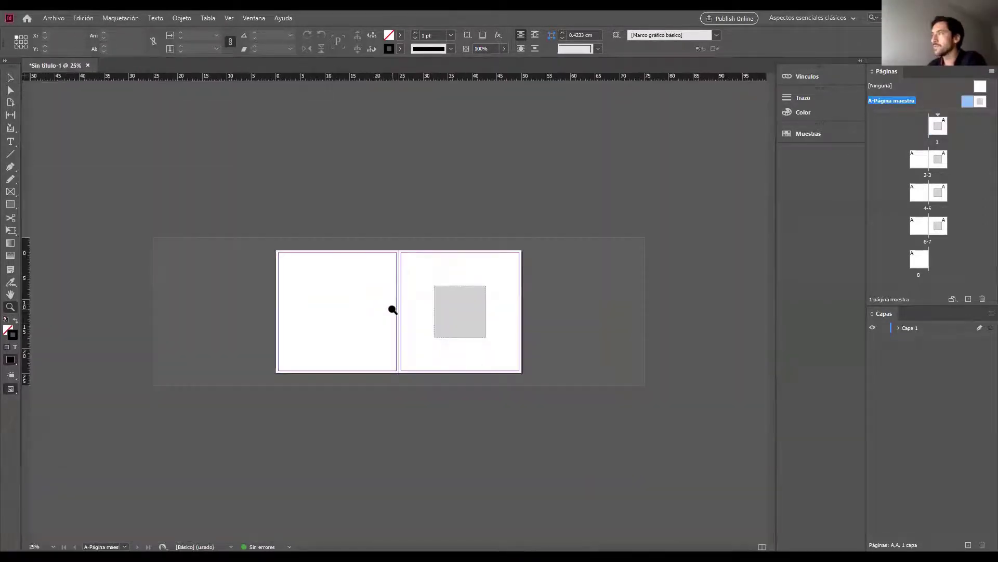
left_click(392, 310)
key("v")
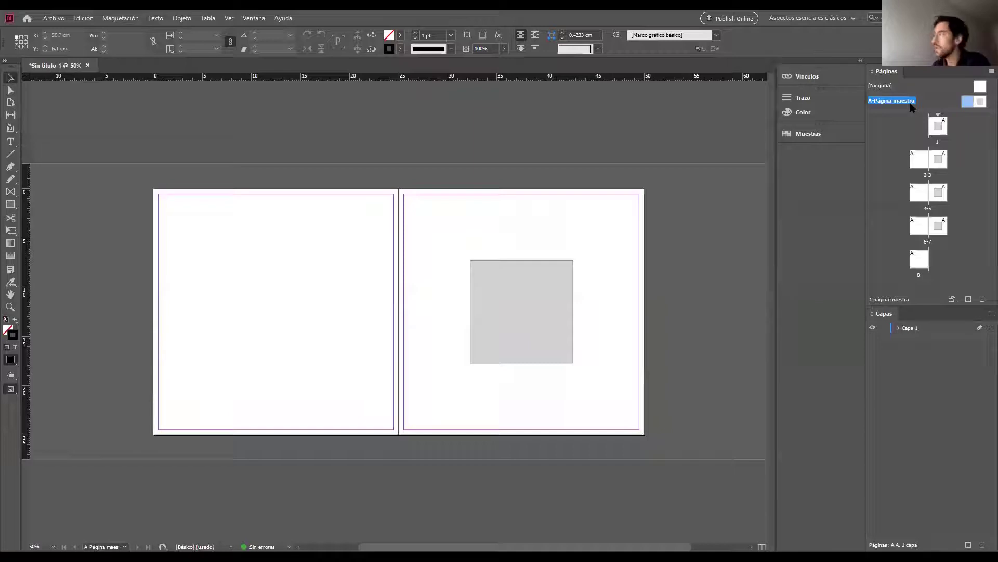
Create a two-page master with prefix B, named Página maestra, based on [Ninguna], at 25 cm by 25 cm
right_click(911, 108)
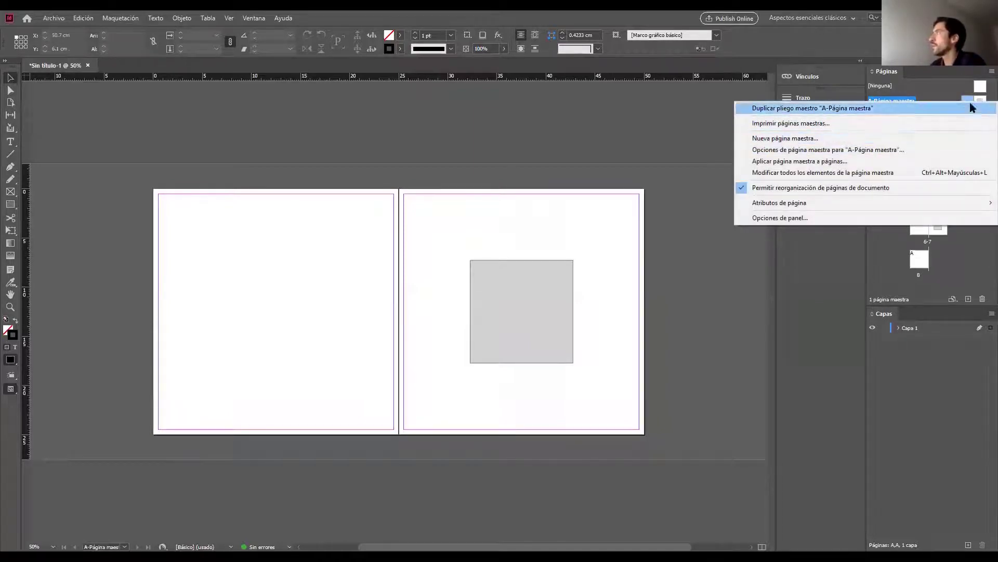
right_click(919, 96)
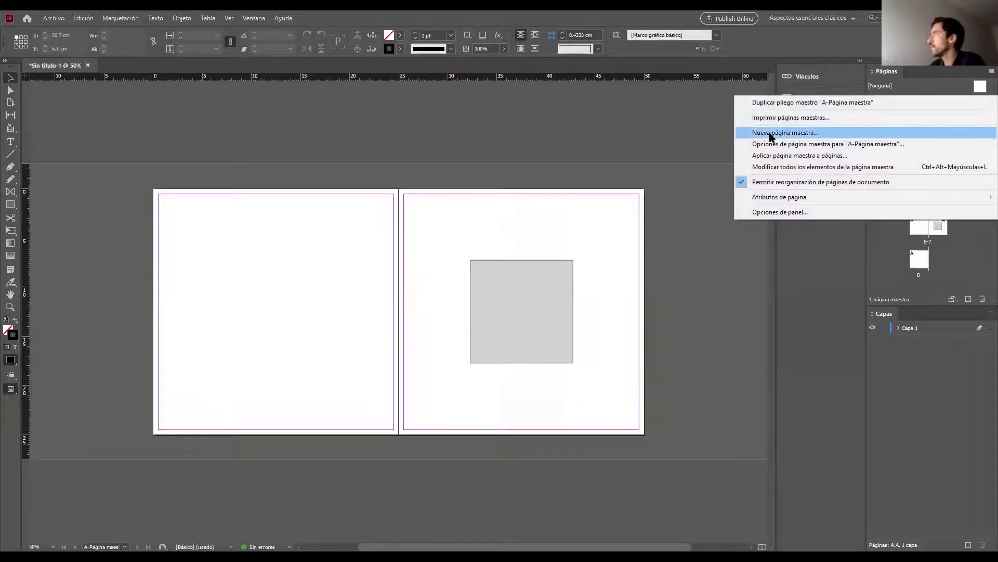
left_click(772, 136)
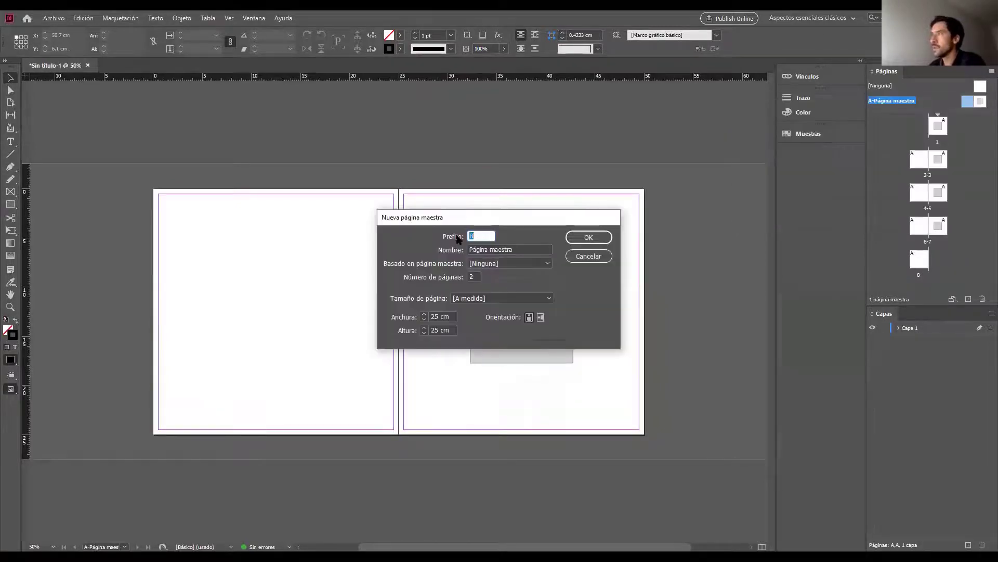
left_click(481, 249)
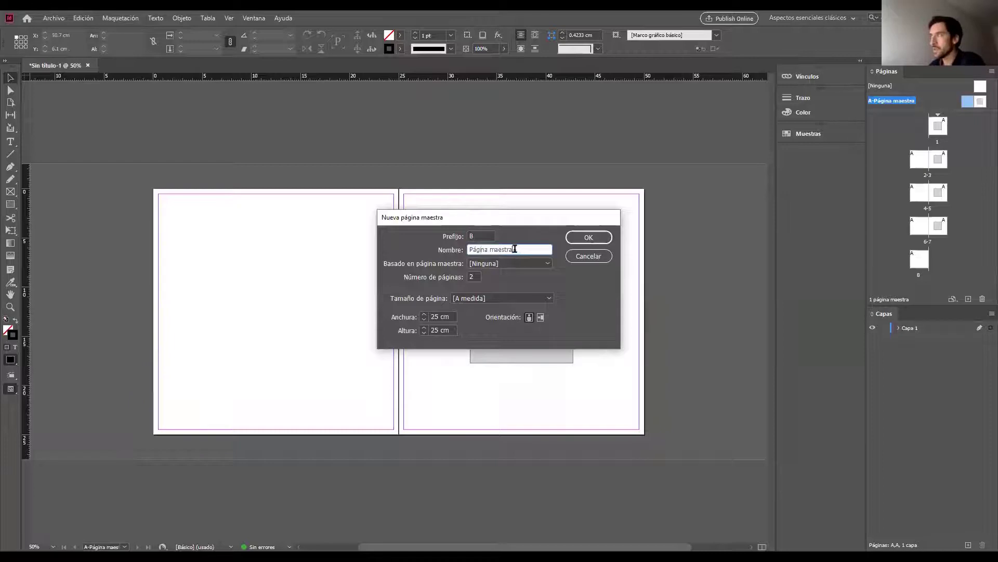
left_click_drag(515, 249, 449, 248)
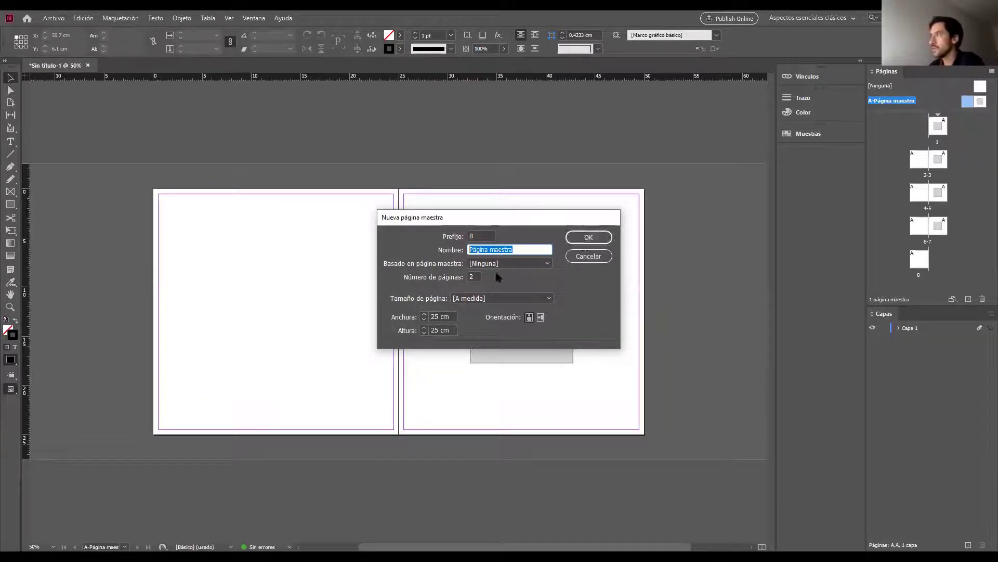
left_click(589, 238)
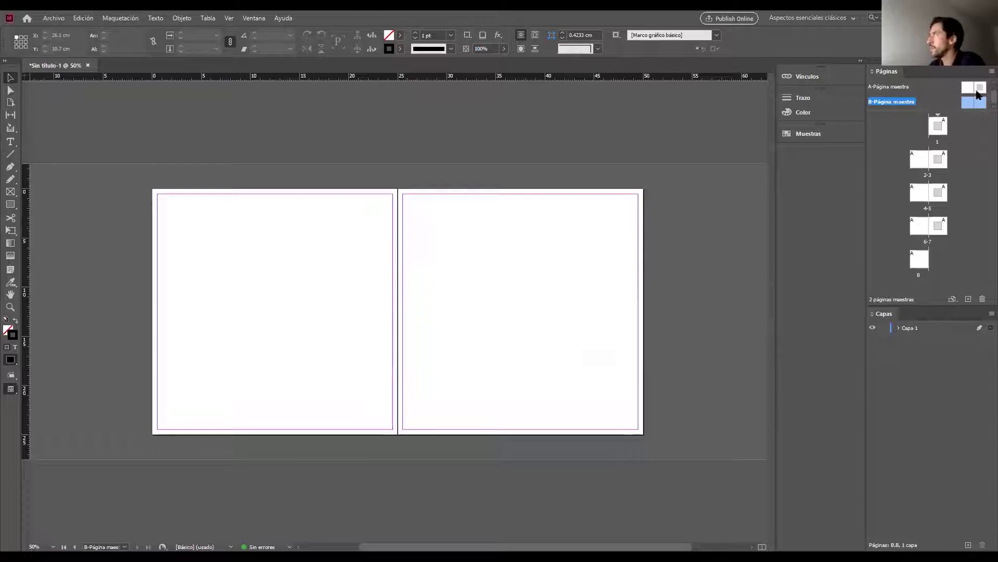
Enlarge the master list area and the Páginas panel so all masters and document pages fit in view
left_click(980, 88)
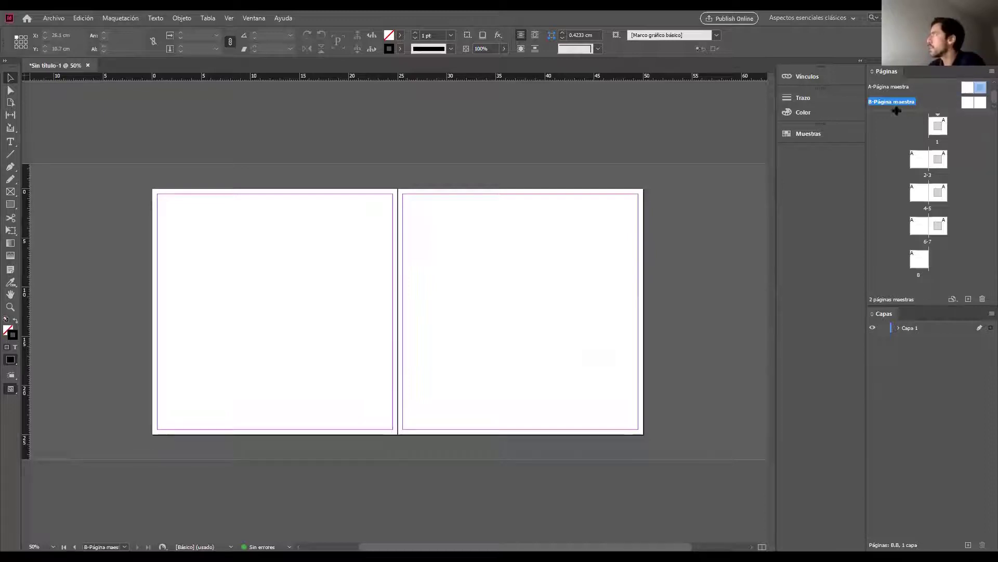
left_click_drag(896, 105, 890, 145)
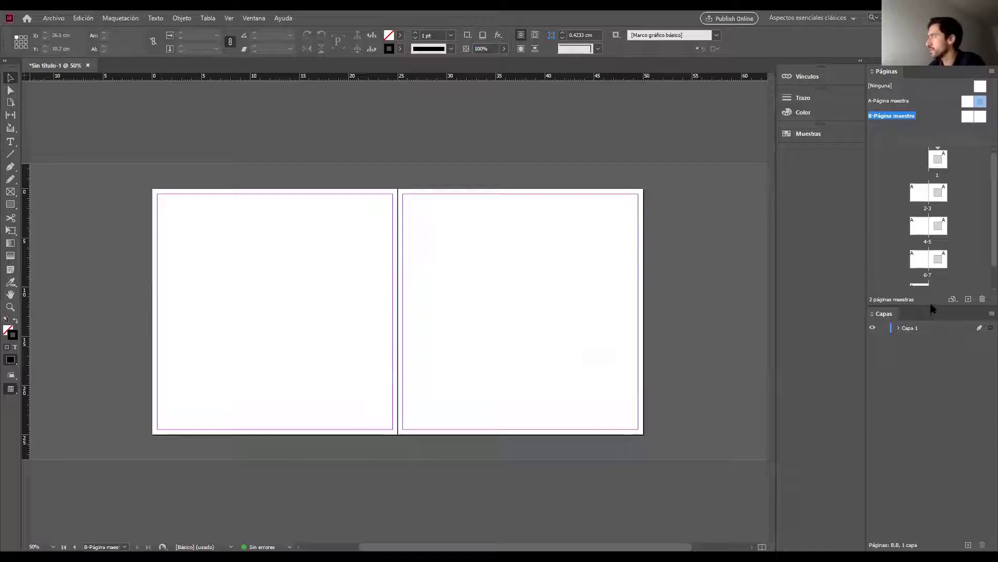
left_click_drag(931, 306, 932, 363)
left_click_drag(903, 143, 892, 165)
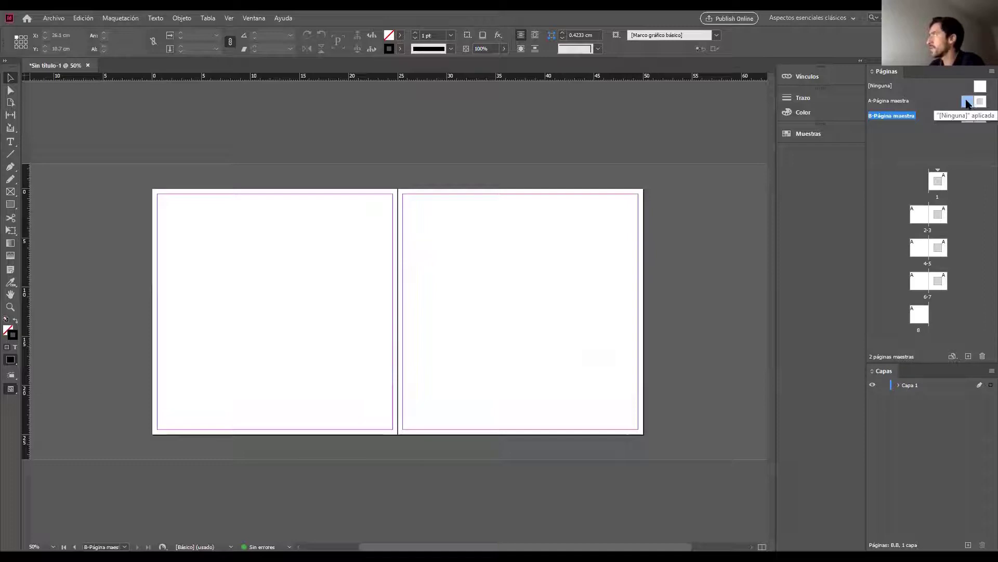
Open the A-Página maestra spread and duplicate its grey square onto the lower part of the left-hand page, flush with the outer edge
double_click(966, 102)
left_click(667, 300)
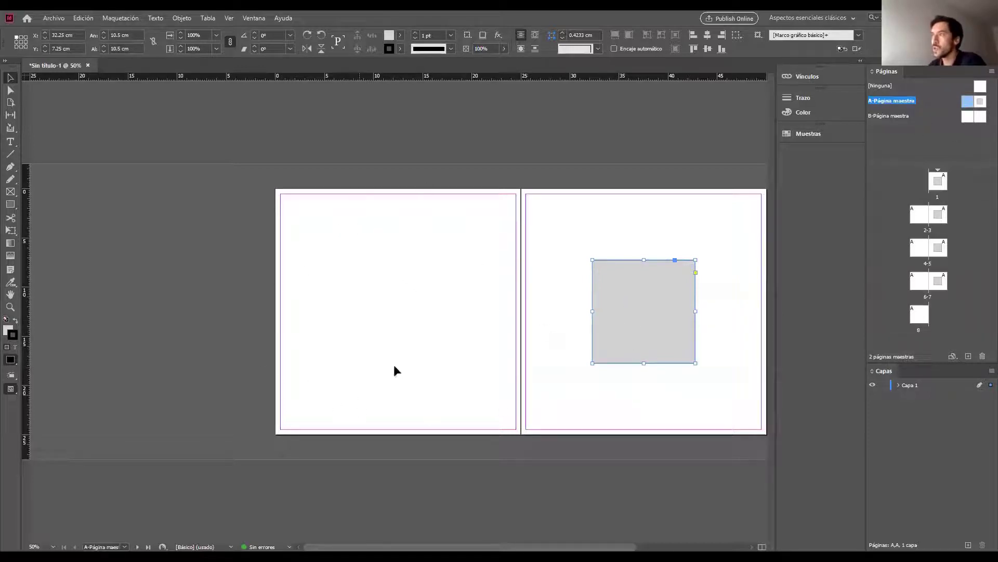
left_click(10, 206)
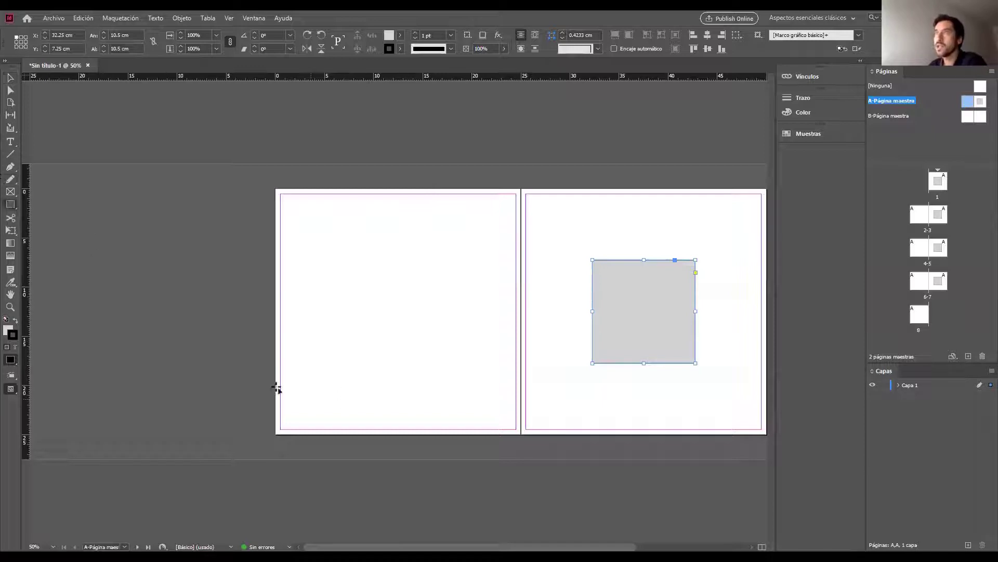
left_click(10, 78)
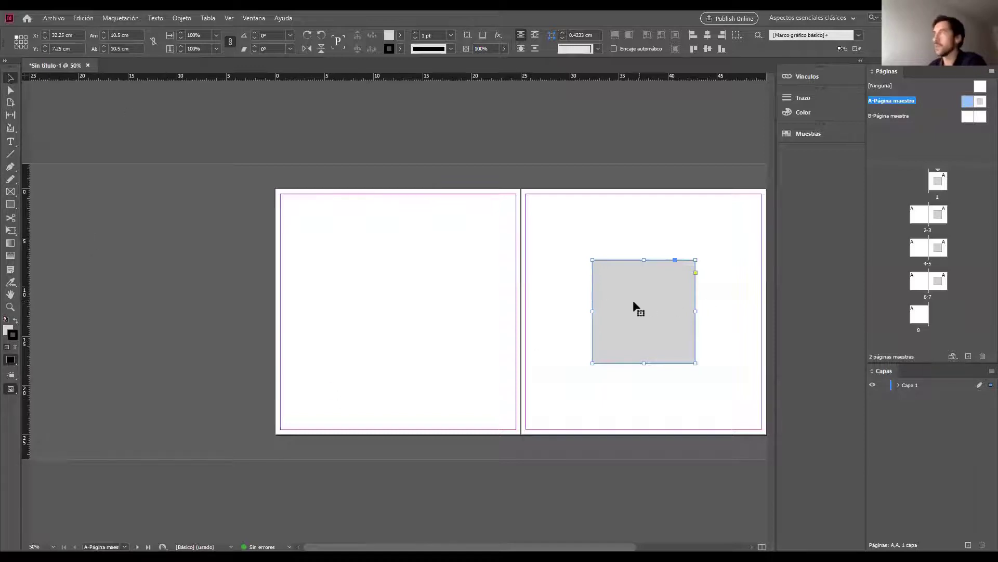
left_click_drag(652, 300, 337, 351)
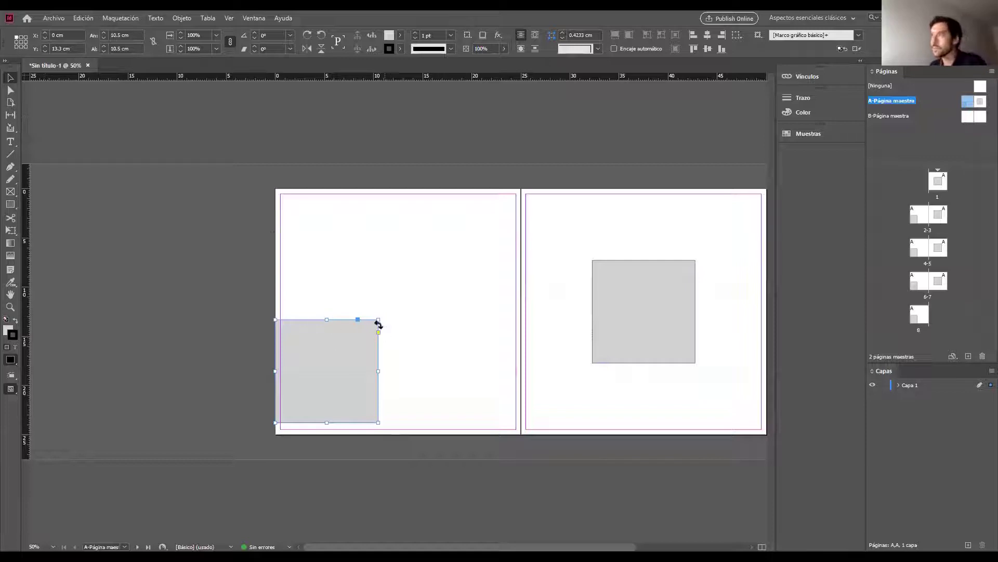
Reshape the duplicated square on the left-hand page into a strip about 20.8 cm wide and 1.5 cm high
left_click_drag(377, 320, 480, 408)
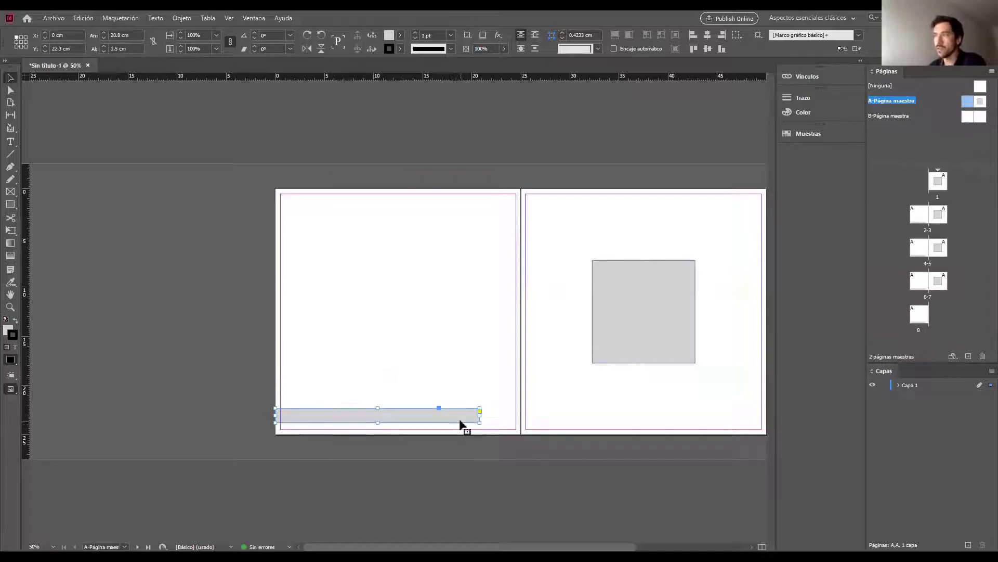
left_click(451, 379)
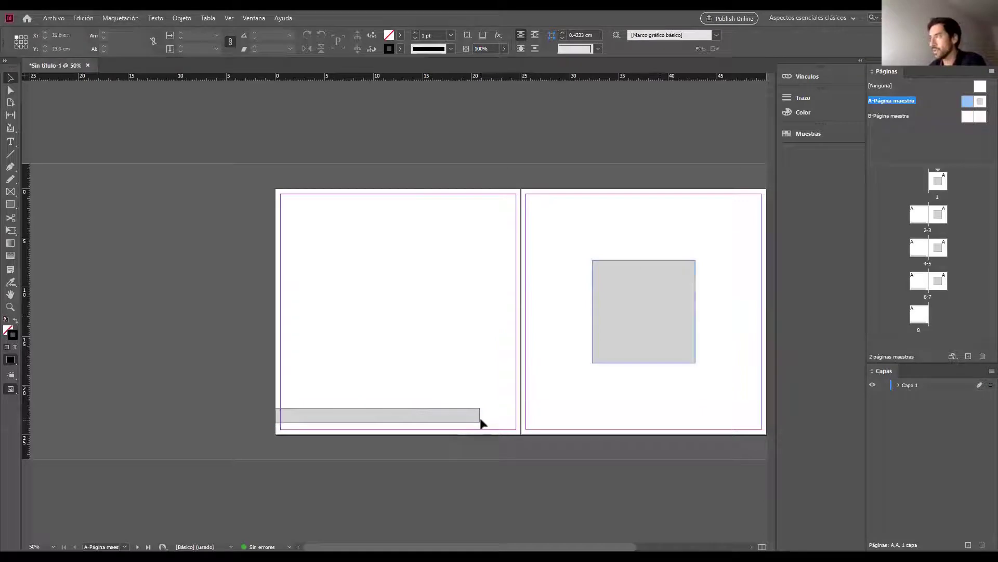
scroll(610, 361, "up", 1)
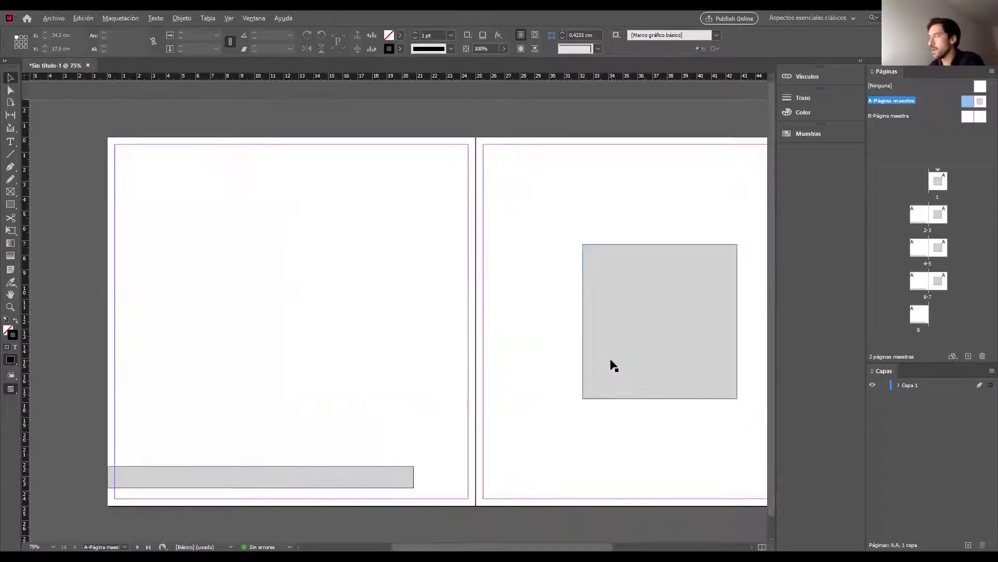
key("ctrl+minus")
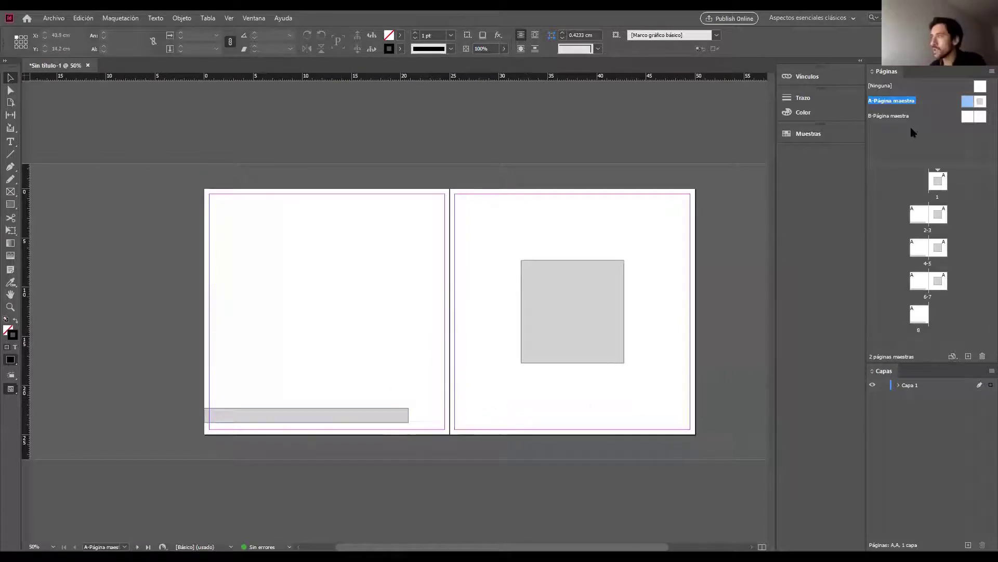
Open spread 2-3 and examine how the master square and strip repeat across all document pages
left_click(940, 223)
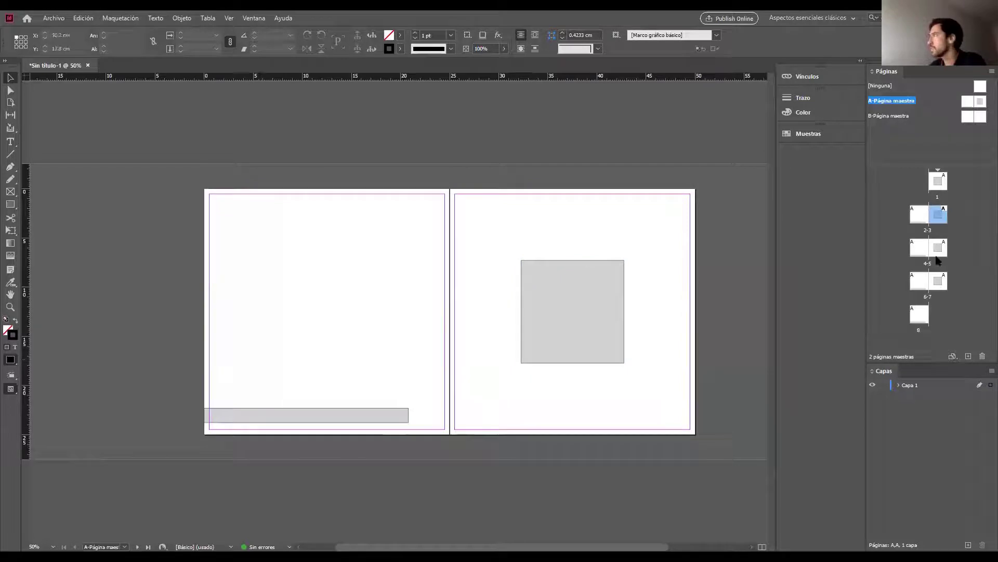
left_click(961, 211)
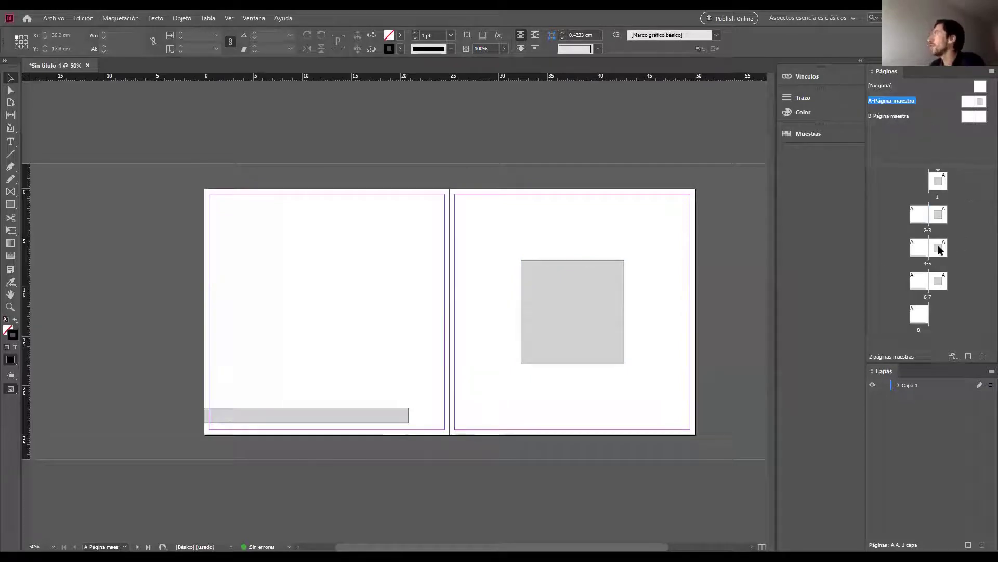
left_click(924, 215)
left_click(937, 213)
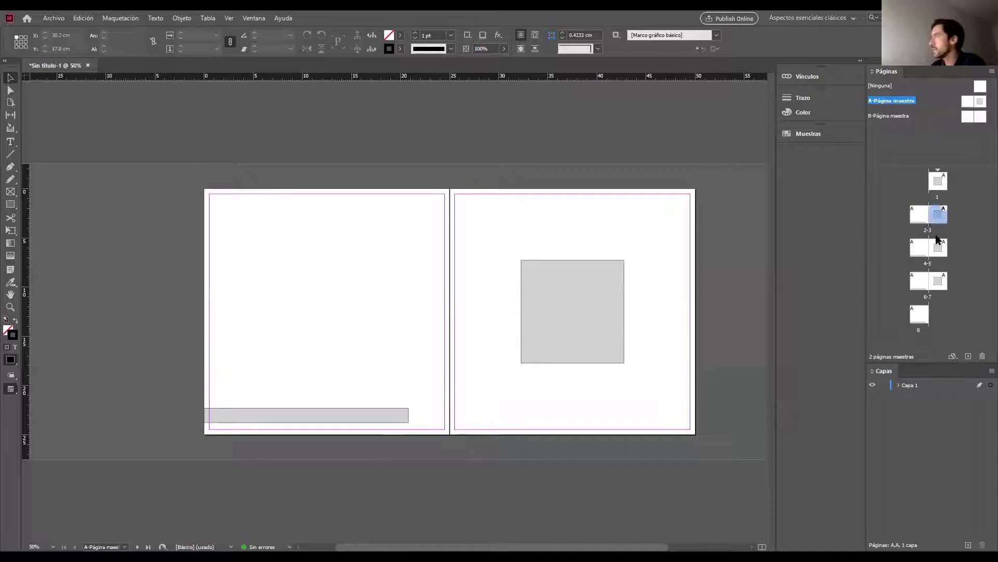
left_click(926, 250)
left_click(938, 248)
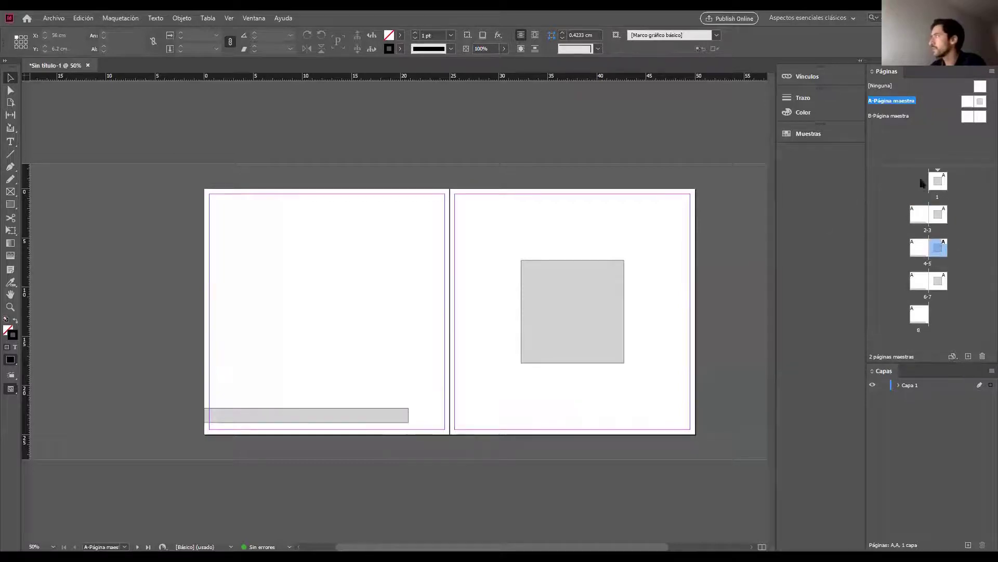
double_click(922, 219)
key("ctrl+minus")
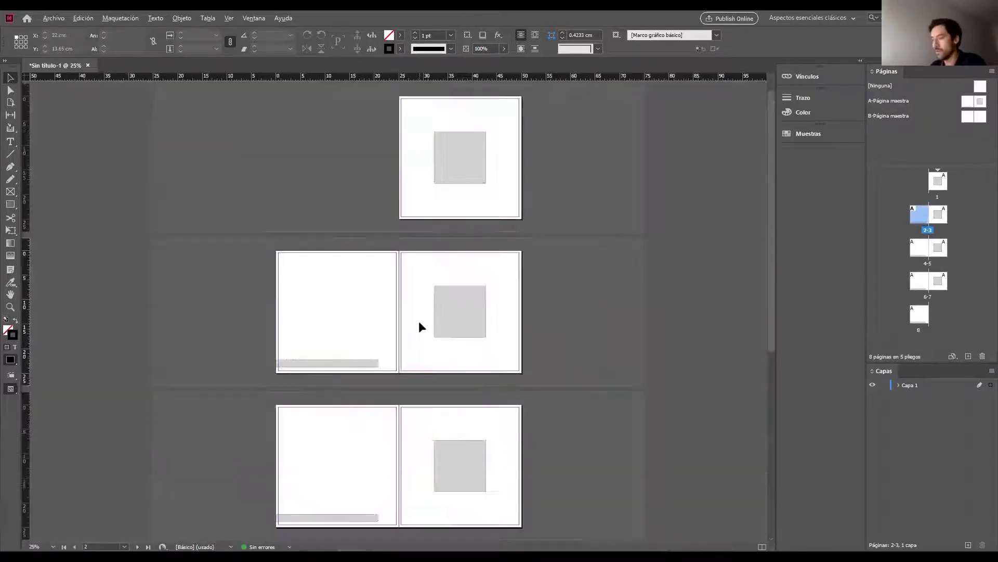
key("ctrl+minus")
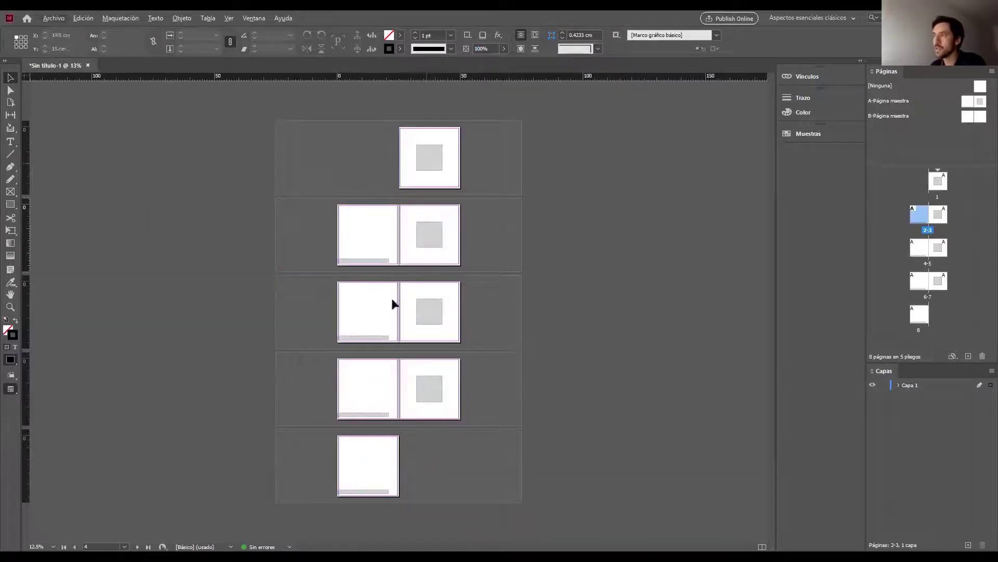
Open the B-Página maestra spread and draw a rectangle 50 cm wide and about 5.1 cm high along the bottom of both pages
key("ctrl+plus")
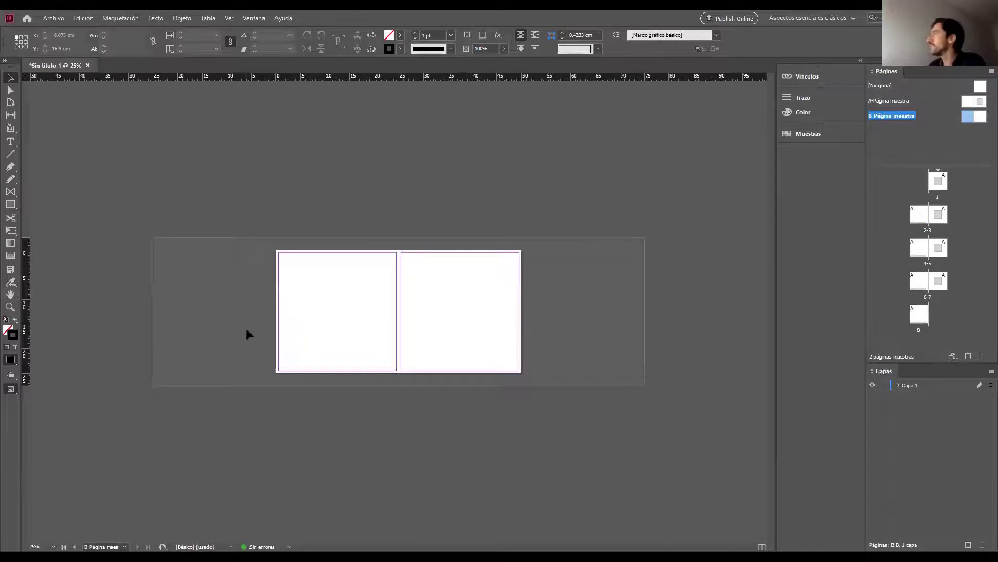
key("ctrl+equal")
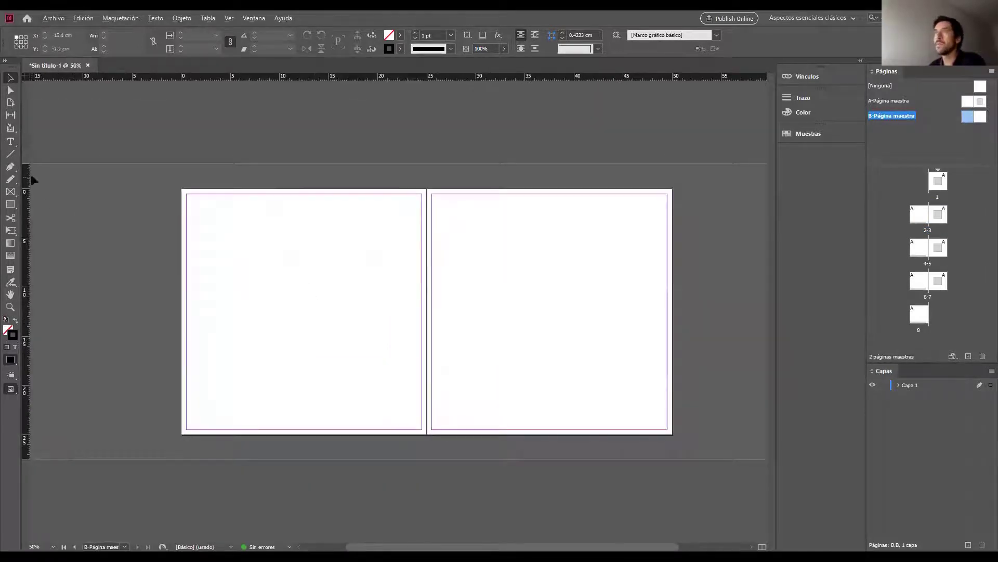
left_click(10, 203)
left_click_drag(158, 383, 672, 435)
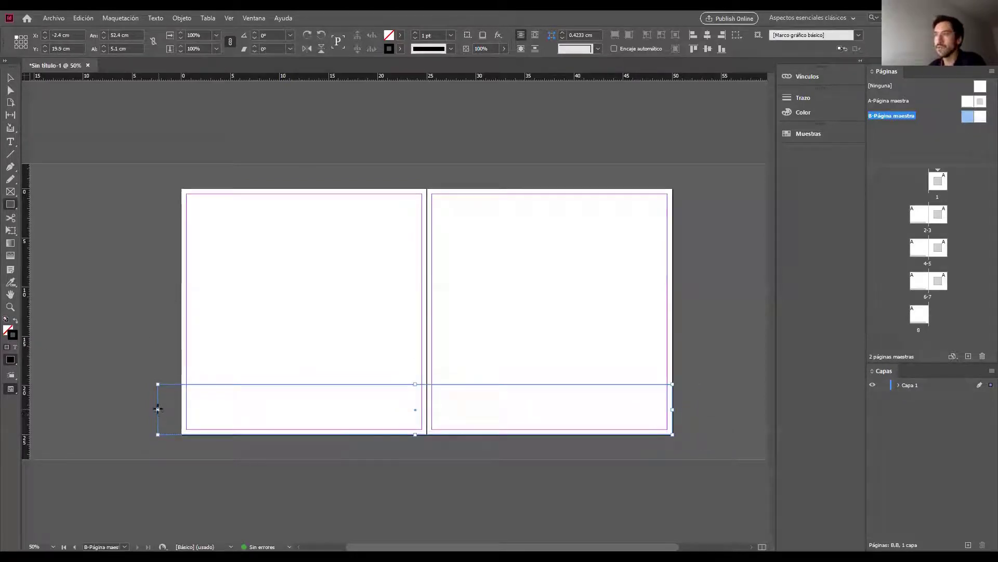
left_click(11, 78)
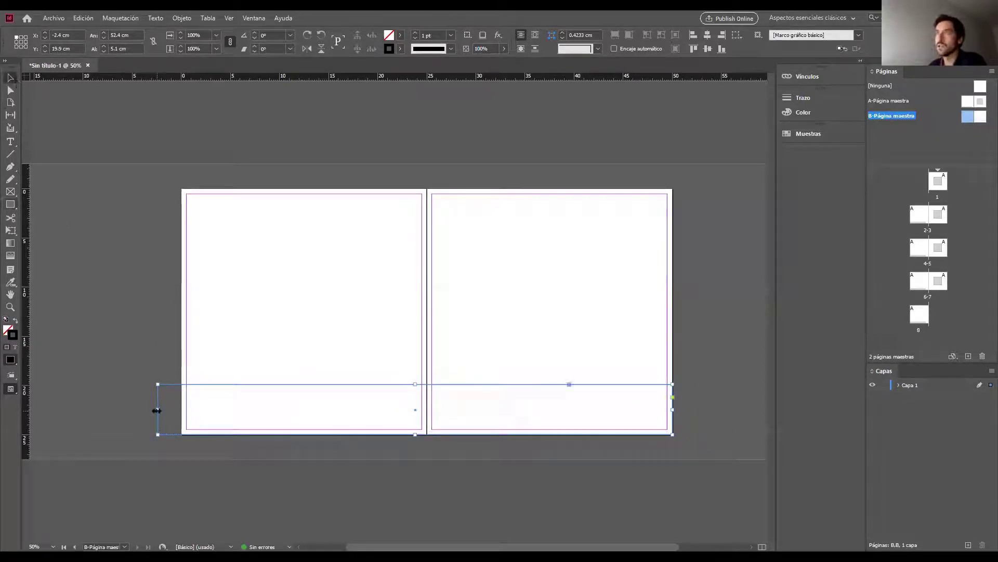
left_click_drag(158, 409, 182, 409)
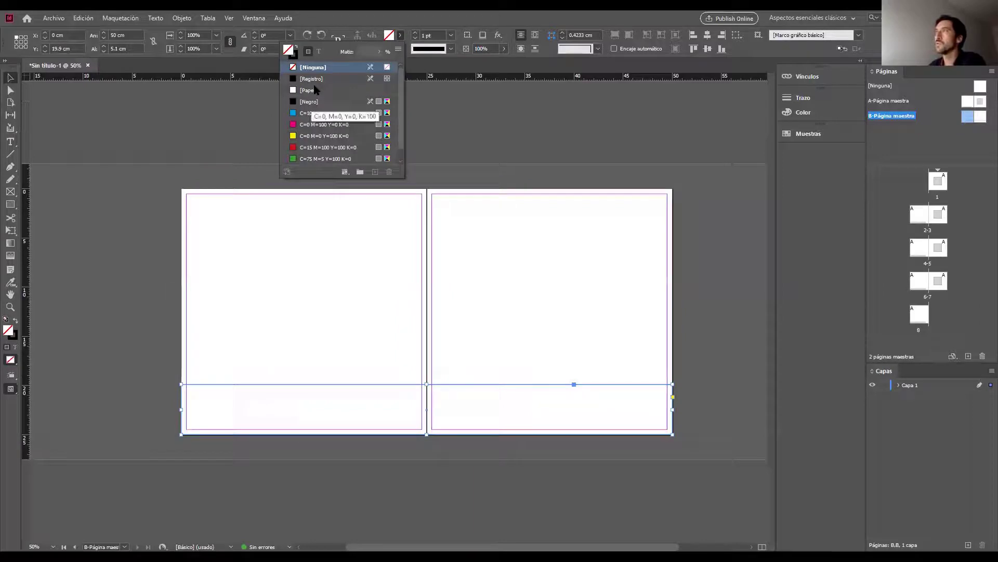
Fill the rectangle with [Negro] and extend its upper edge to make it about 5.8 cm high
left_click(311, 101)
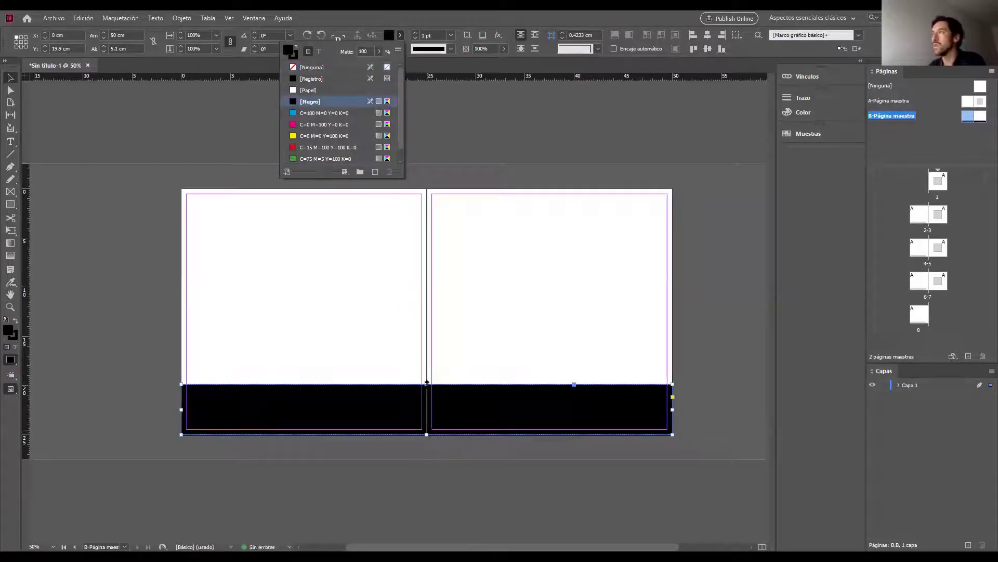
left_click_drag(426, 383, 425, 376)
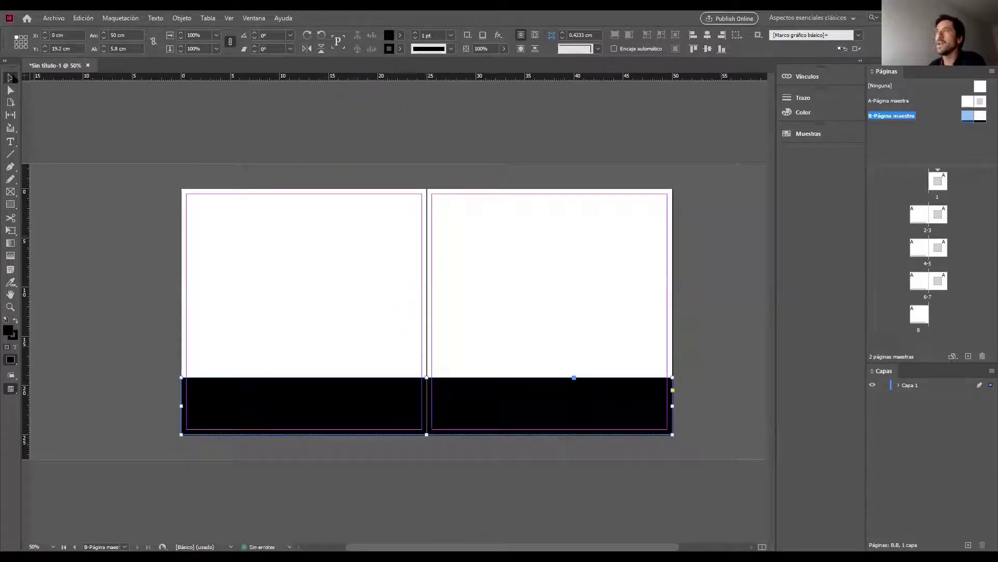
left_click(150, 273)
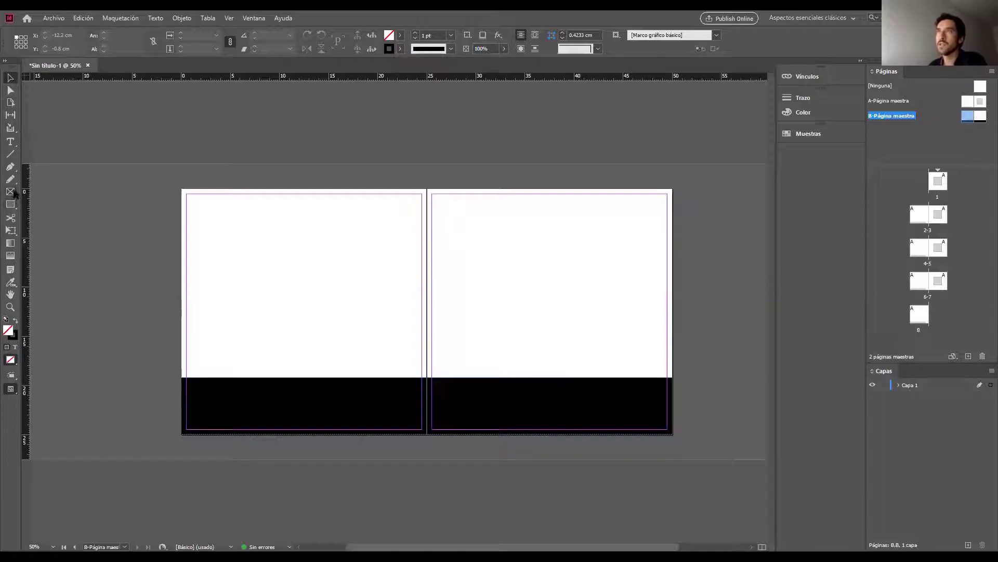
Draw a circle about 2.1 cm across in the lower outer corner of the right-hand page and fill it with C=100 M=0 Y=0 K=0
left_click(13, 206)
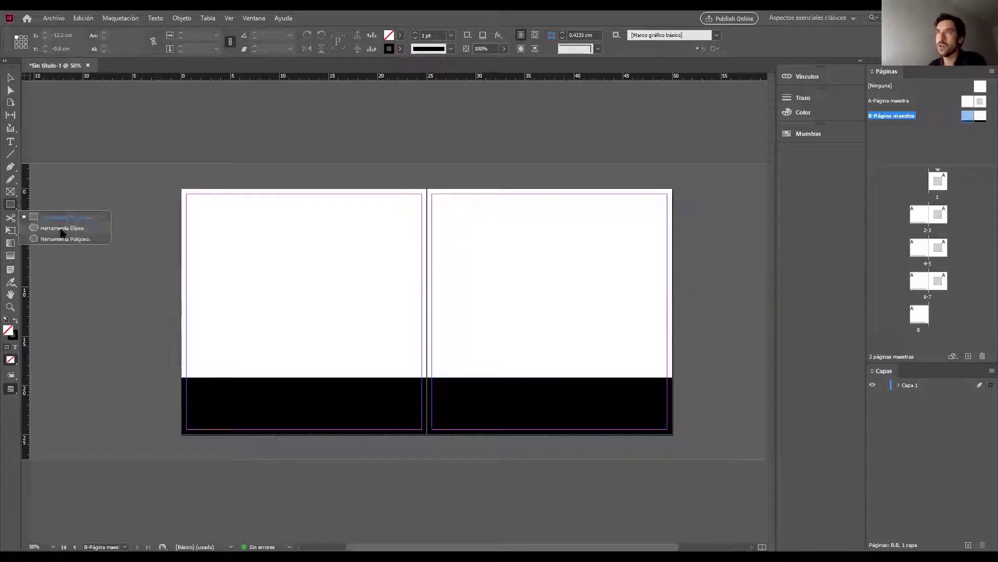
left_click(60, 228)
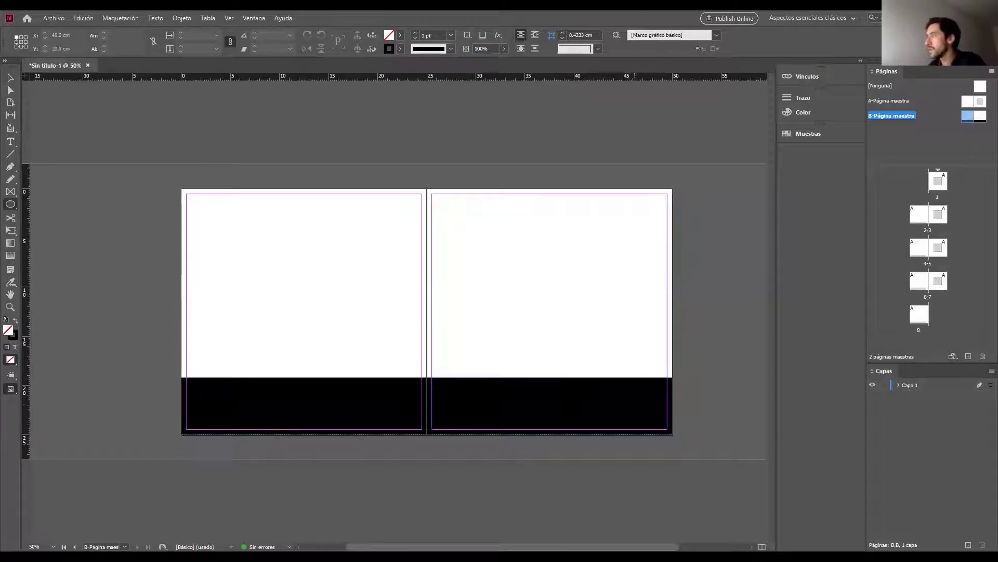
left_click_drag(641, 405, 664, 426)
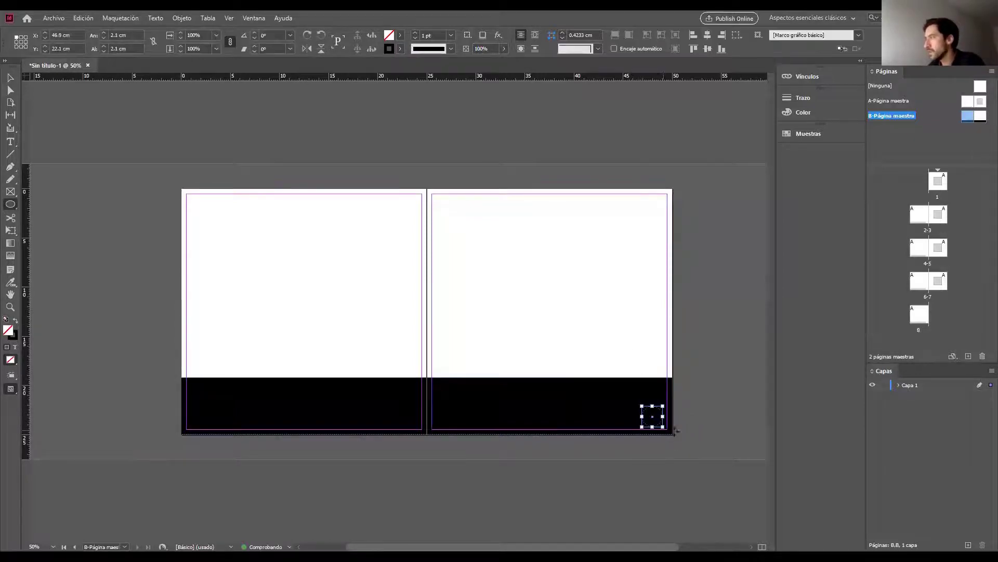
left_click(401, 35)
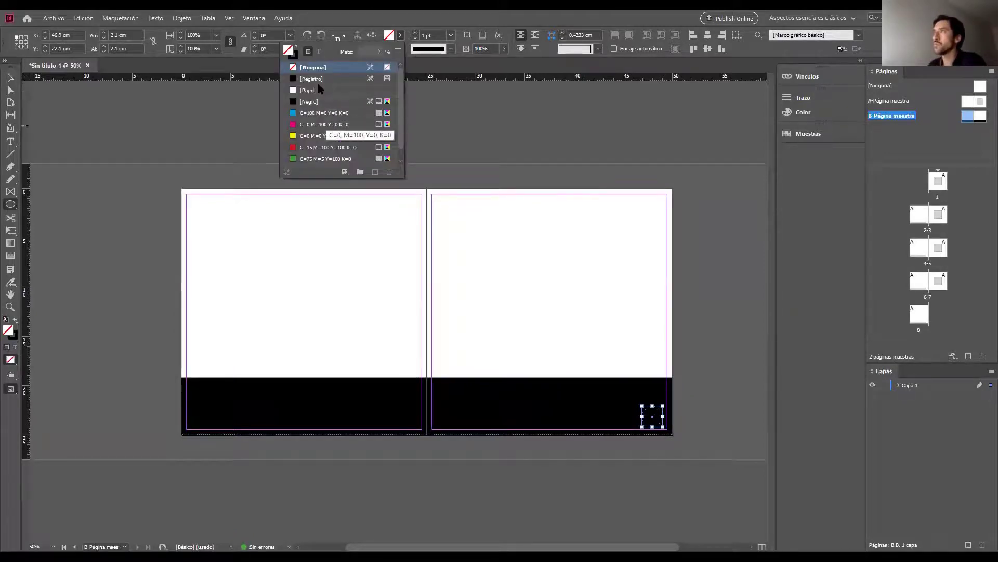
left_click(325, 113)
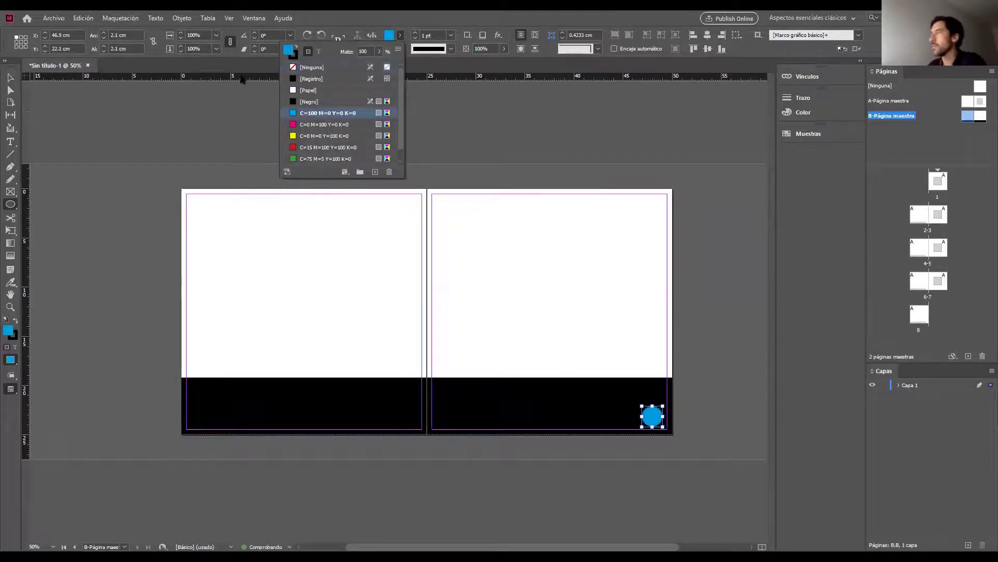
Nudge the blue circle slightly up and to the right inside the black band, to X 46.95 cm and Y 22 cm
left_click(11, 78)
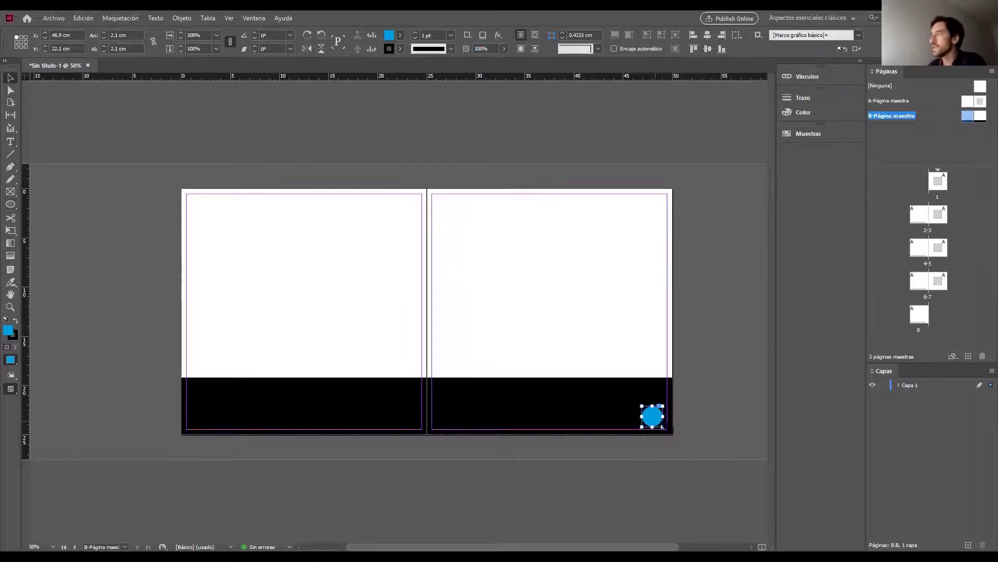
key("Up")
key("Up")
key("Up")
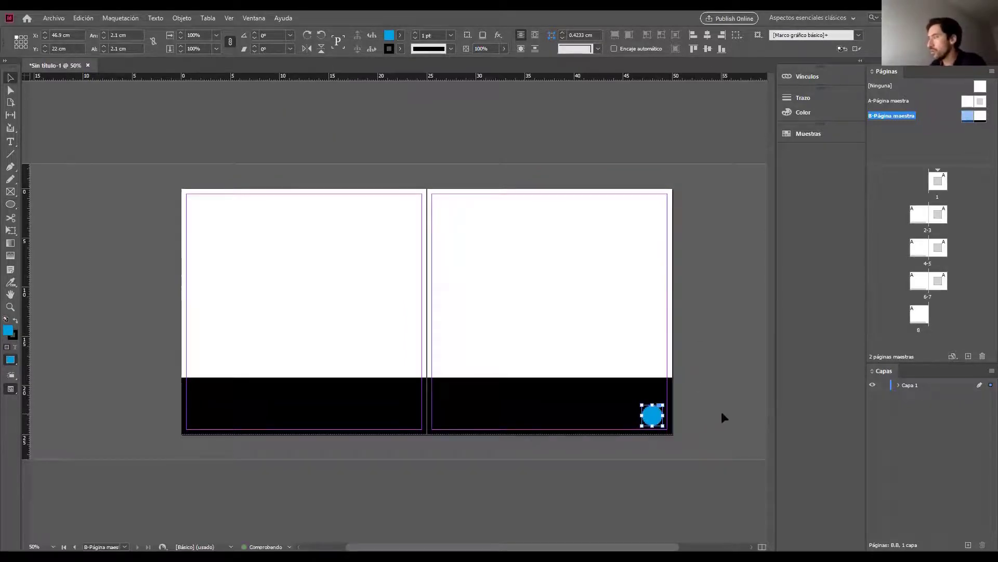
key("Right")
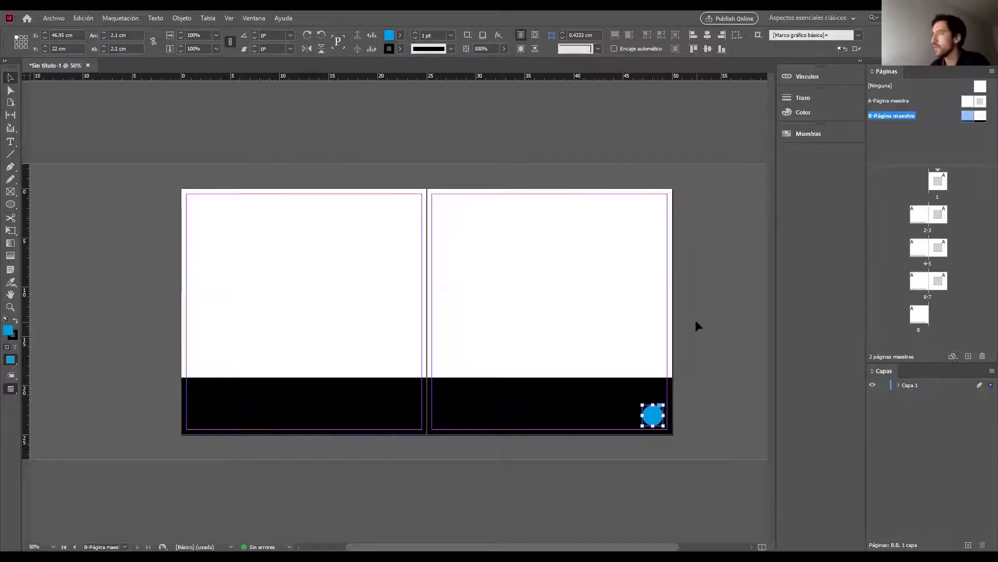
left_click(682, 437)
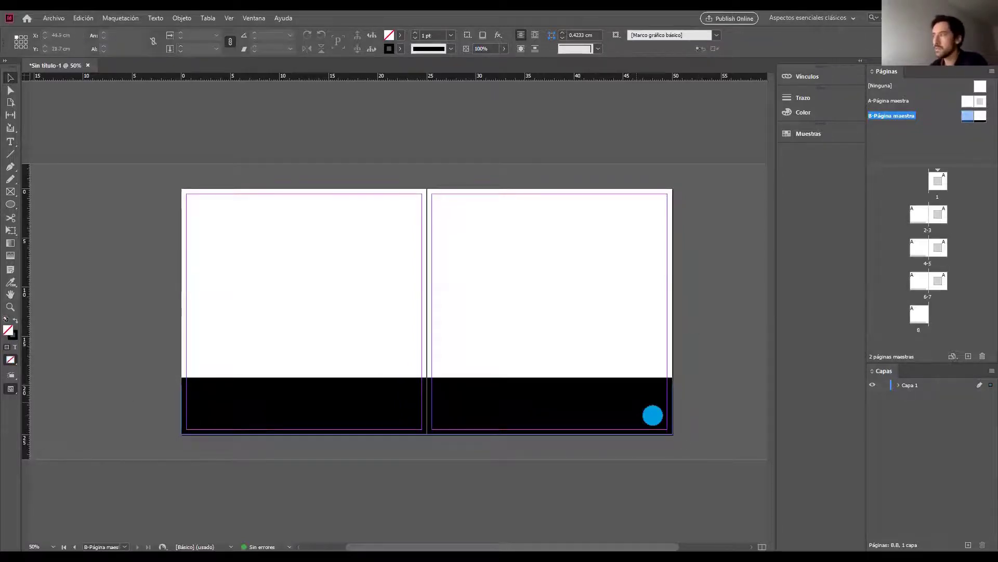
left_click(457, 389)
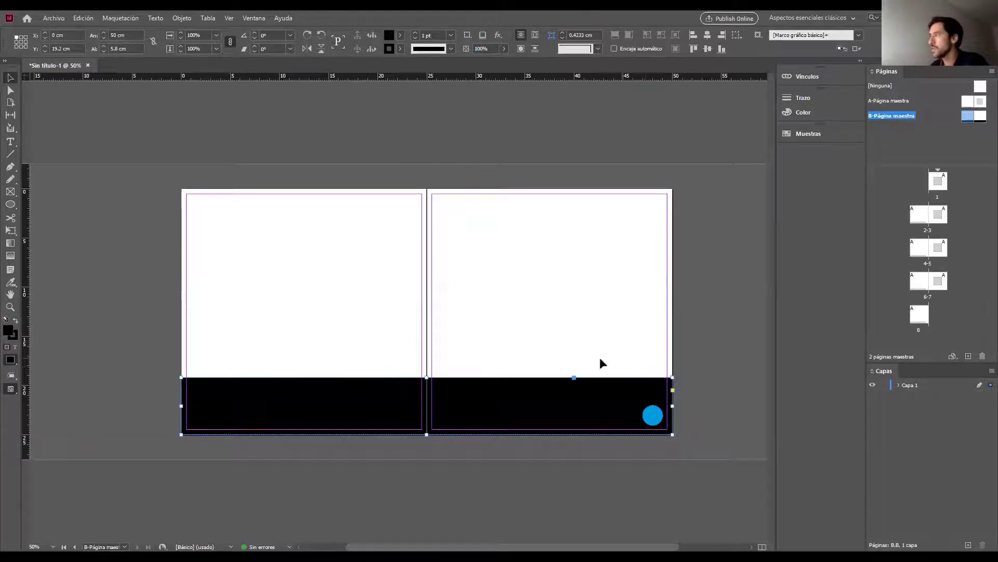
left_click(708, 299)
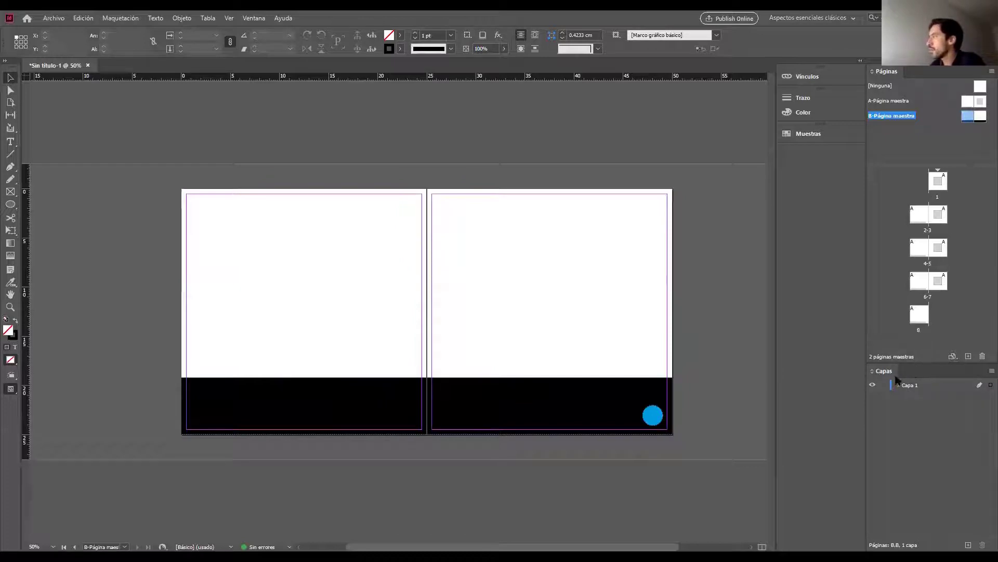
Add three new layers above Capa 1
left_click(911, 386)
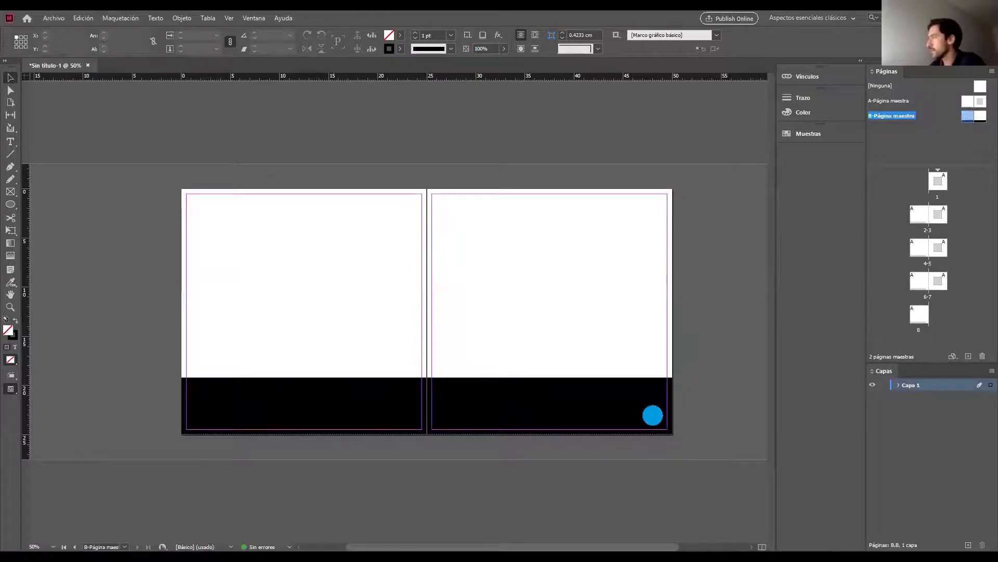
left_click(969, 545)
left_click(969, 545)
left_click(969, 545)
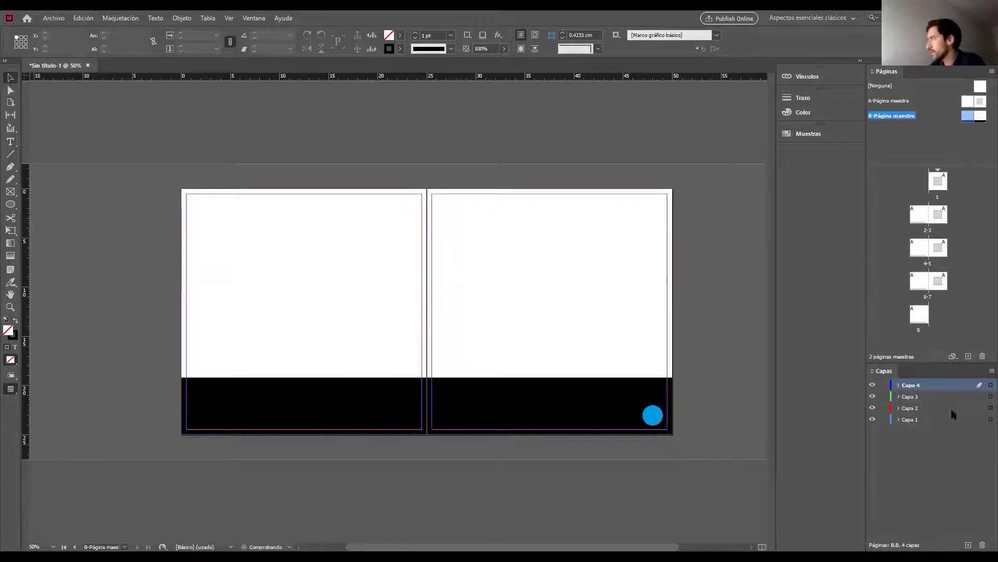
Rename the layer Capa 3 as TEXTOS
left_click(911, 397)
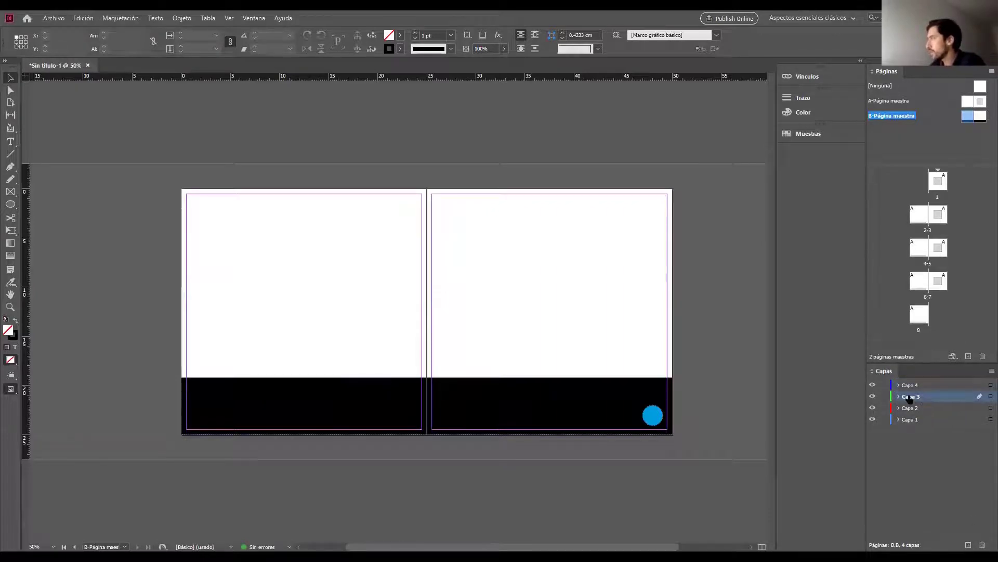
double_click(910, 397)
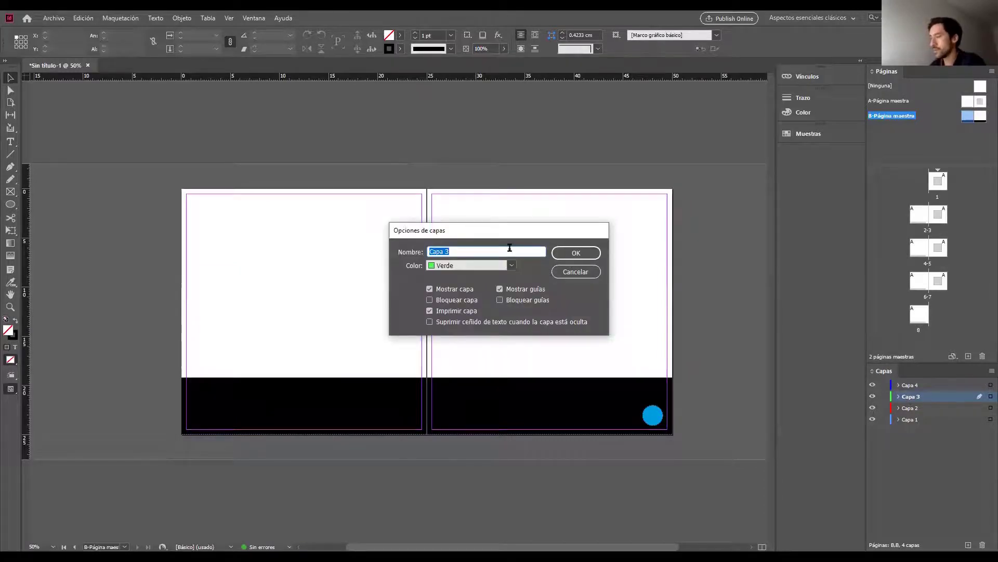
type("TE")
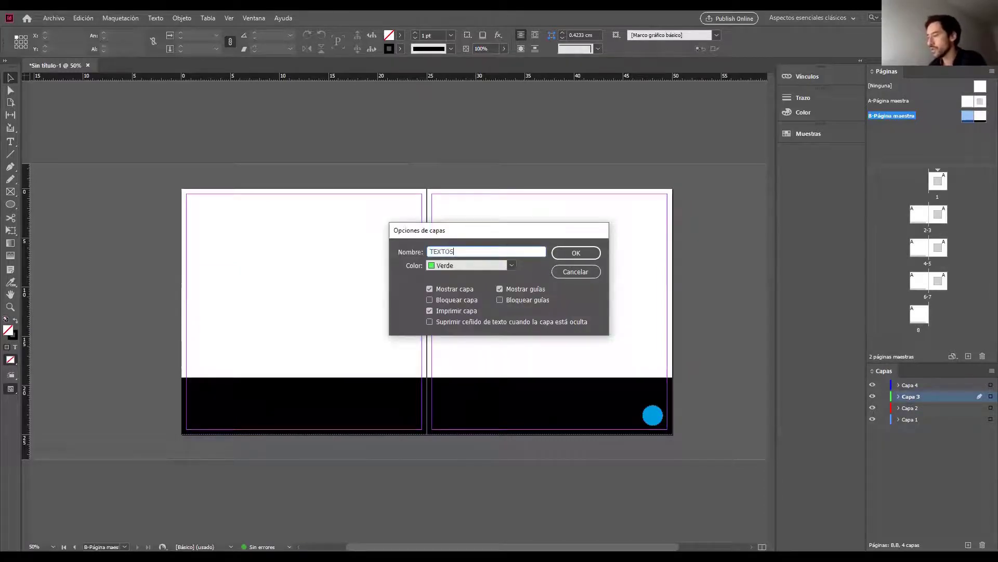
type("XTOS")
left_click(575, 253)
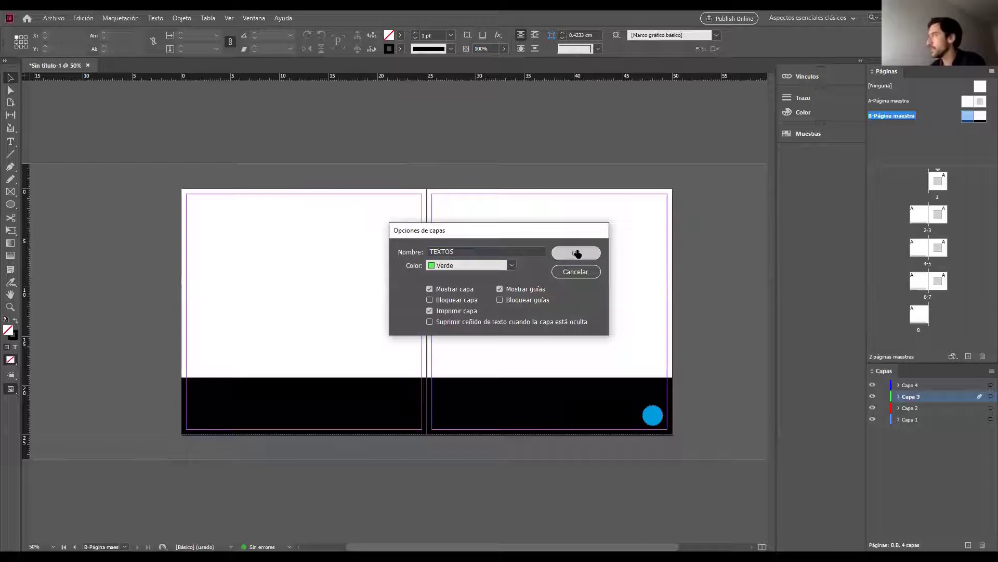
Rename the layer Capa 2 as IMAGENES and the layer Capa 4 as DIAGRAMAS
double_click(911, 408)
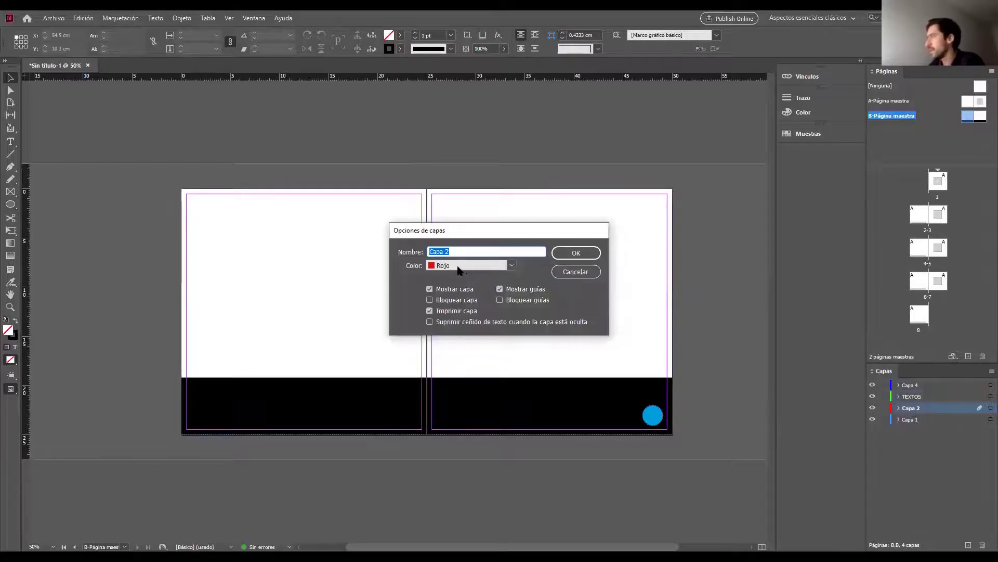
type("IMAGENES")
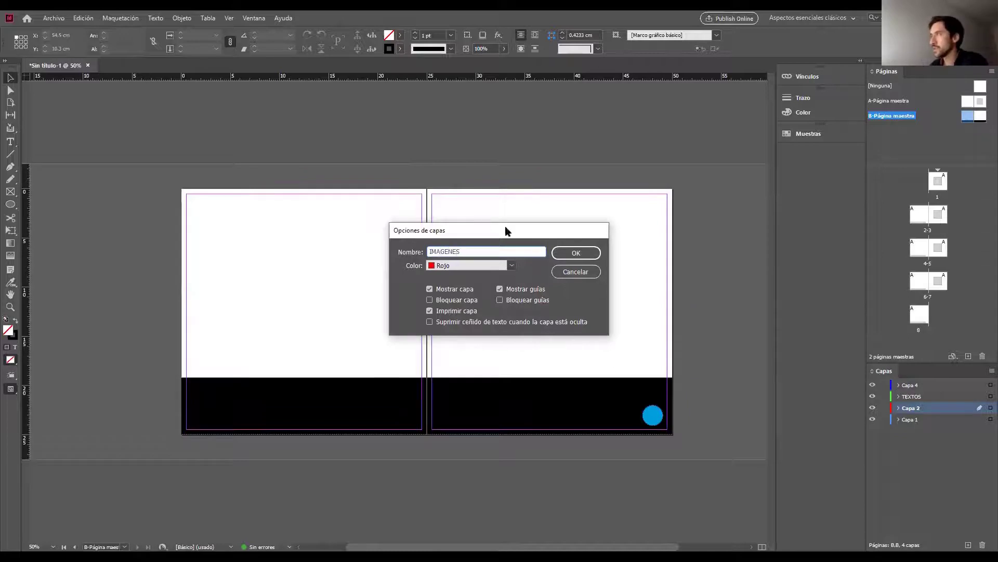
left_click(575, 252)
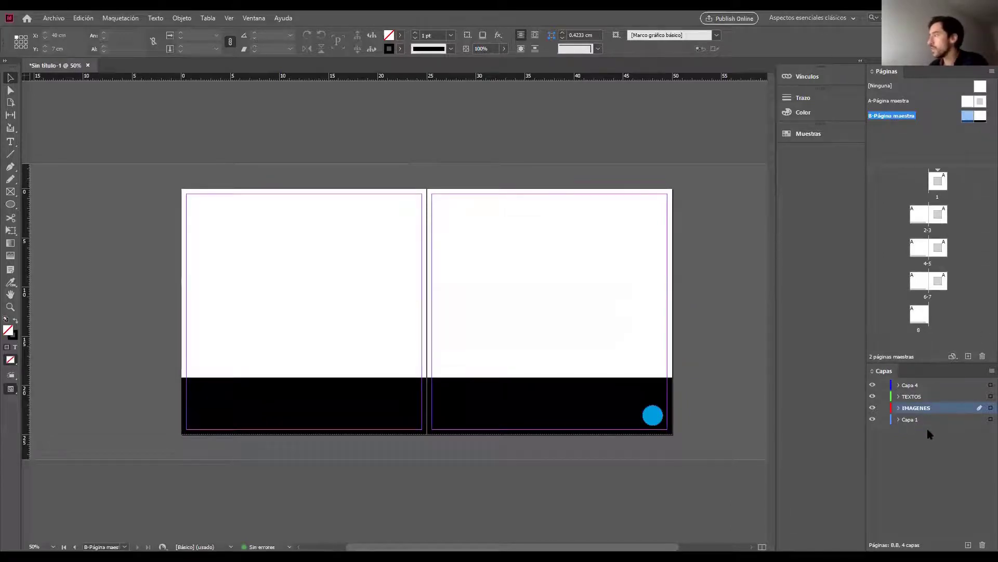
left_click(913, 387)
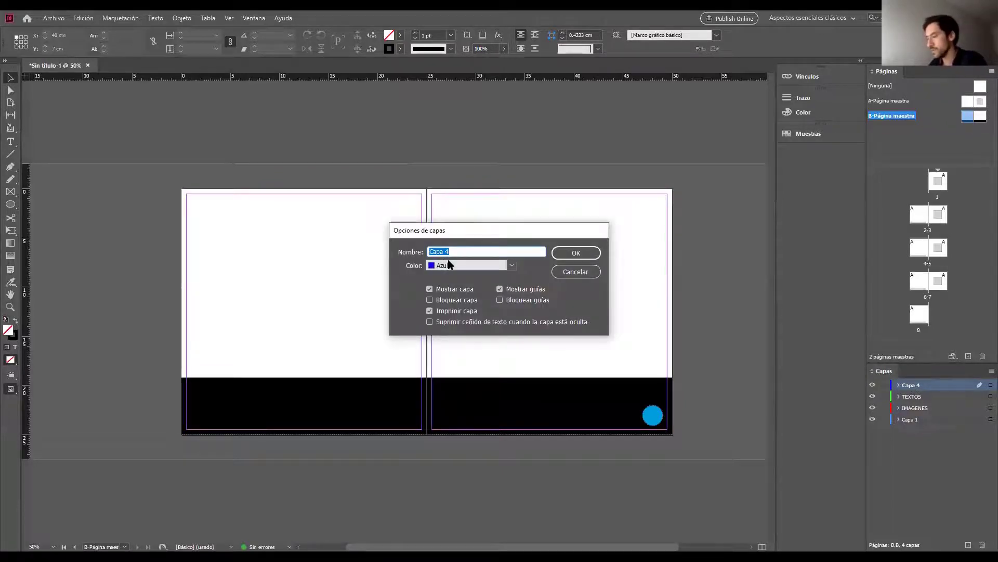
type("DIAGRAMAS")
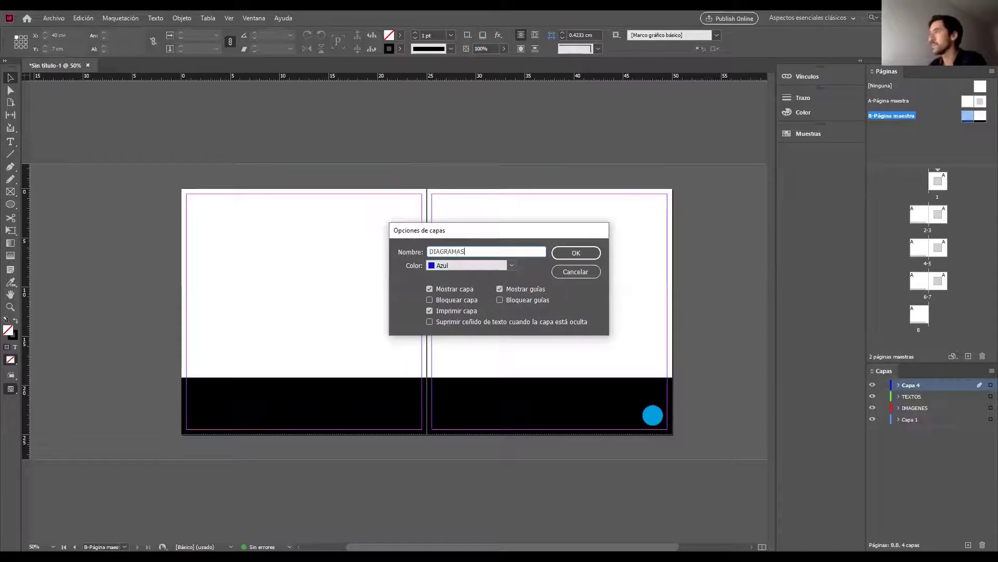
left_click(557, 257)
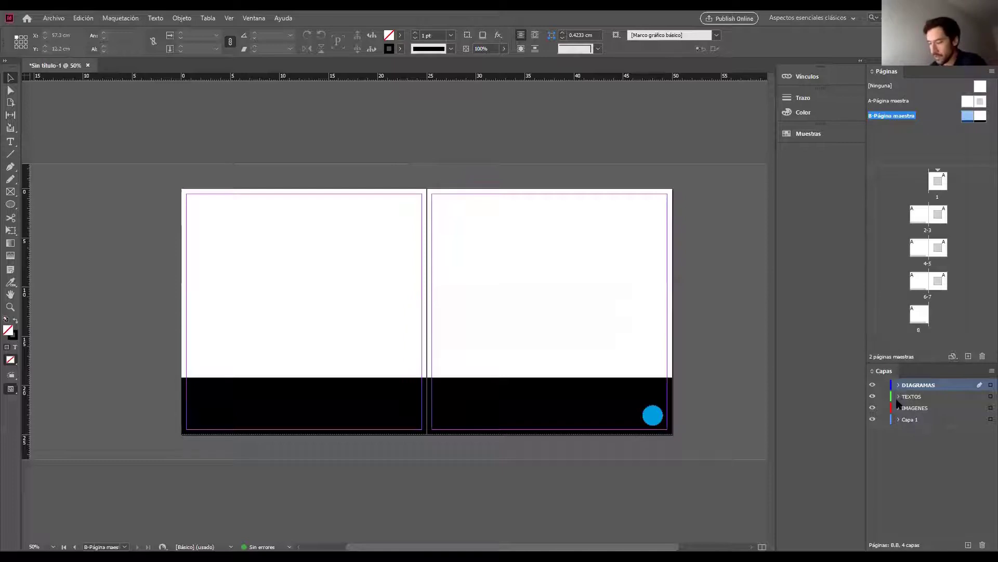
Move the DIAGRAMAS layer between IMAGENES and Capa 1, and make TEXTOS the active layer
left_click(874, 385)
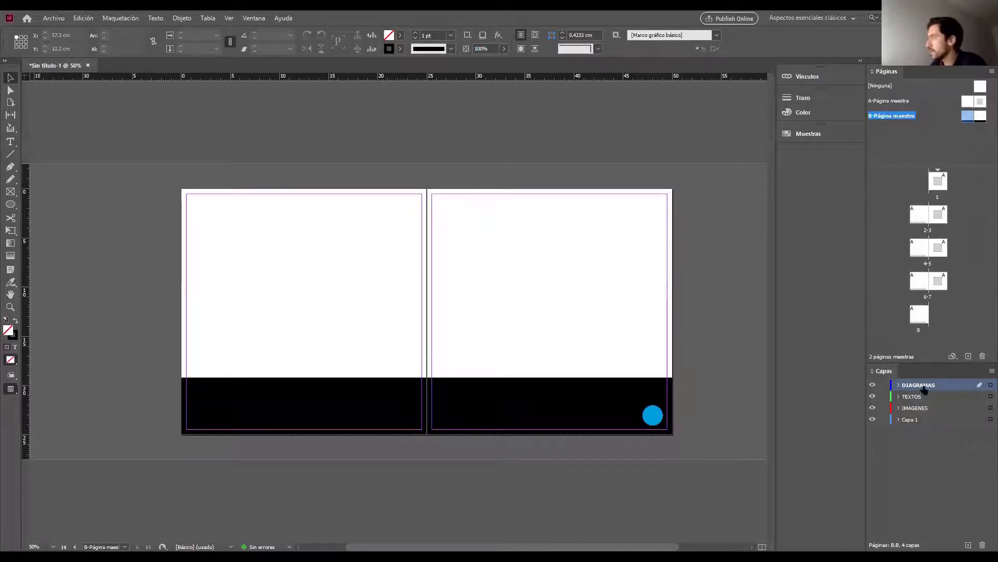
left_click_drag(937, 388, 931, 414)
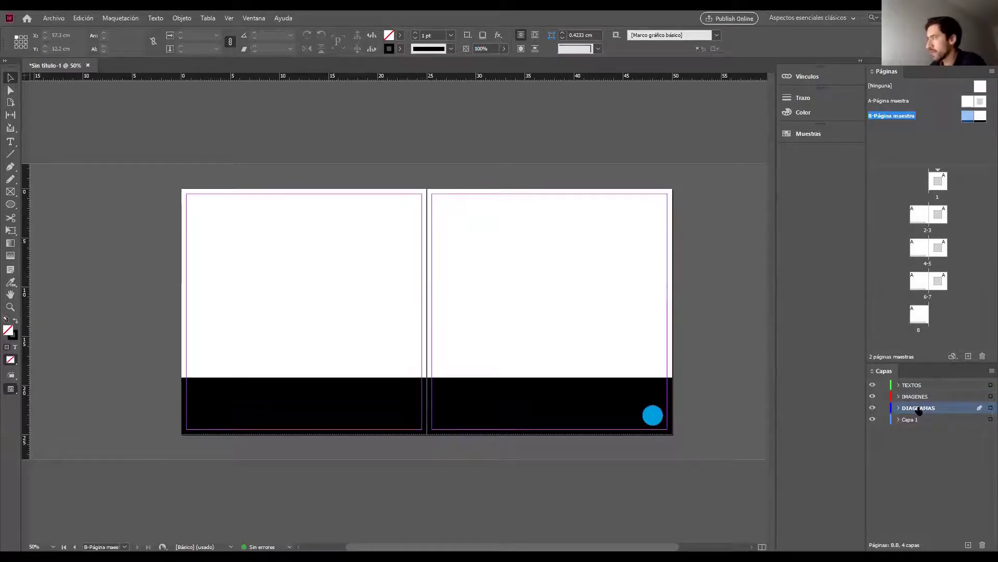
left_click(917, 385)
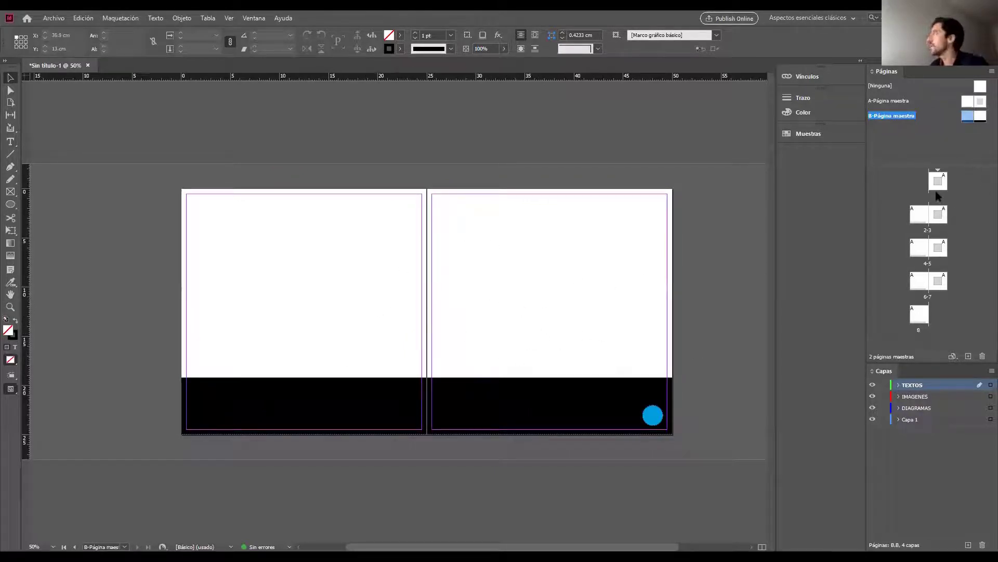
Open spread 2-3 and compare the document pages with the A-Página maestra
double_click(923, 216)
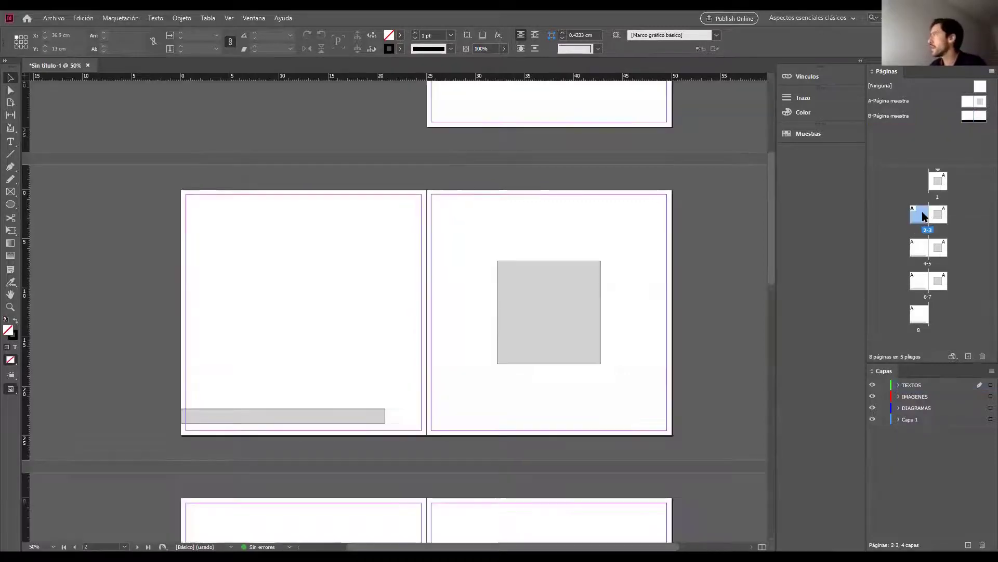
left_click(938, 182)
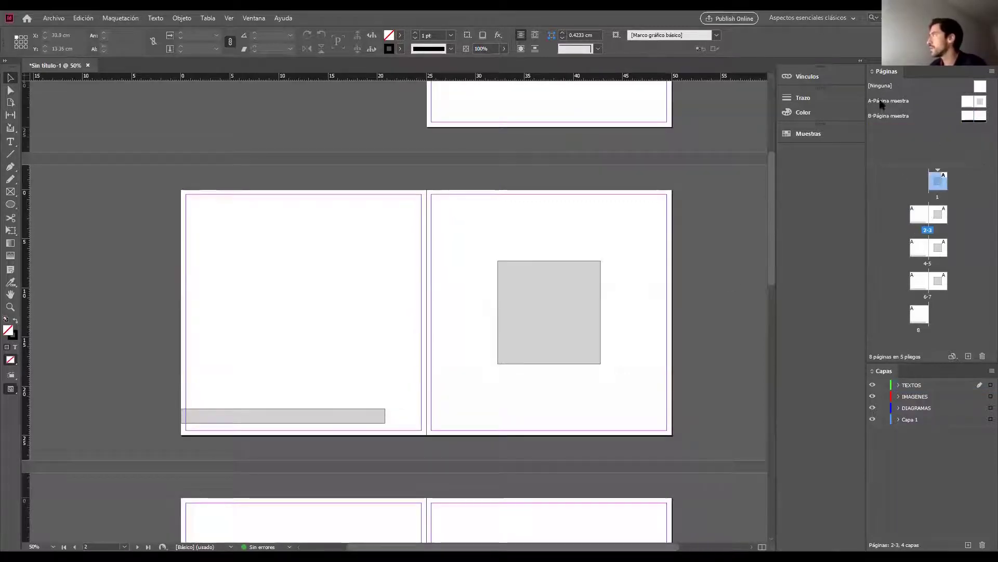
left_click(887, 99)
left_click(944, 178)
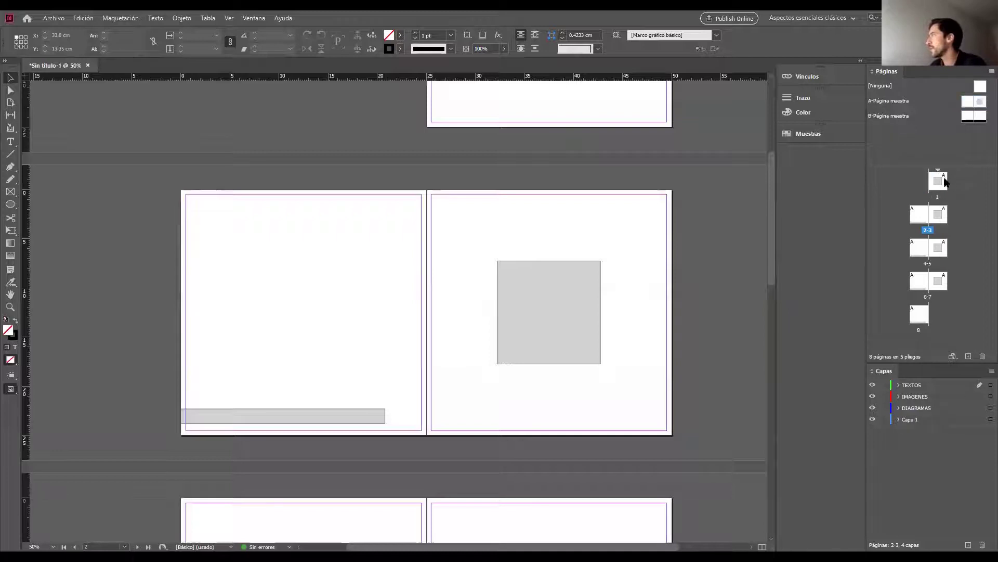
Create a new two-page master with prefix C, based on [Ninguna], with 25 x 25 cm pages
right_click(906, 102)
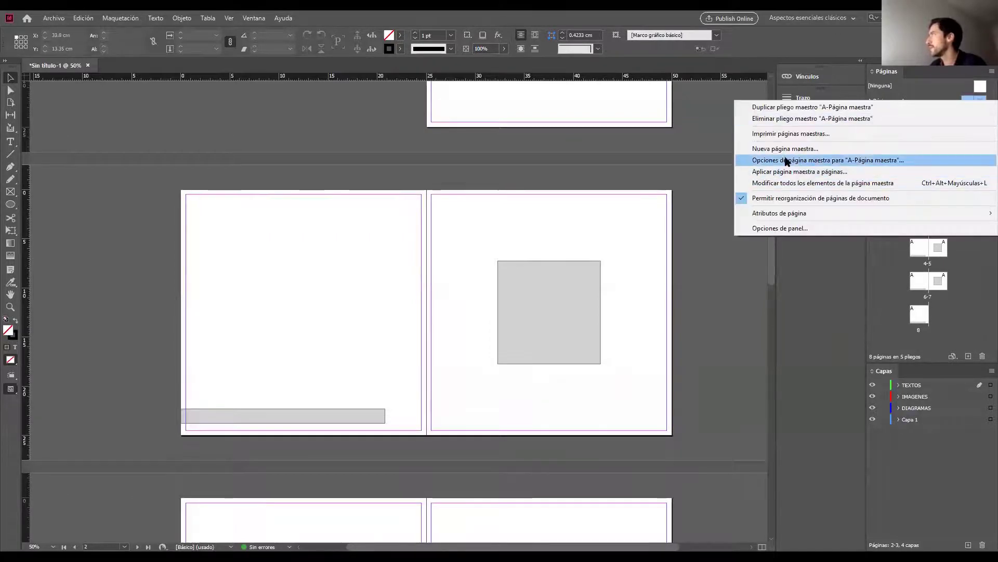
left_click(786, 149)
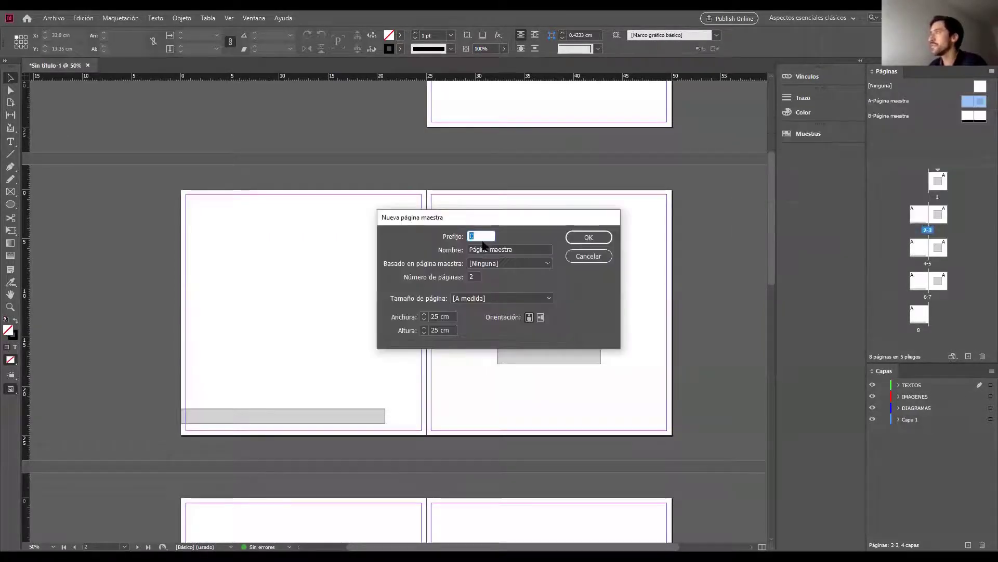
left_click(588, 237)
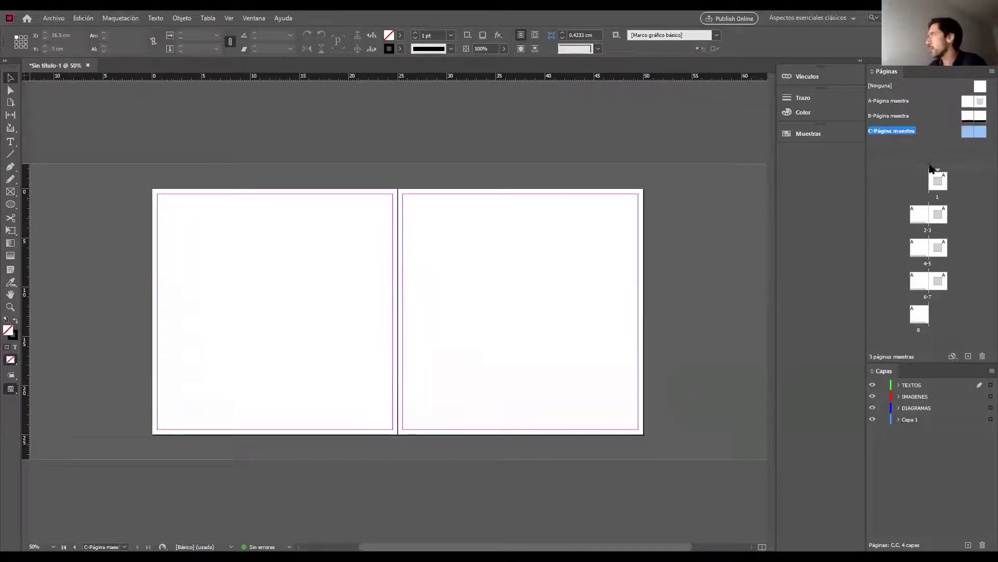
Override all master page items on document page 1
right_click(939, 181)
key("Escape")
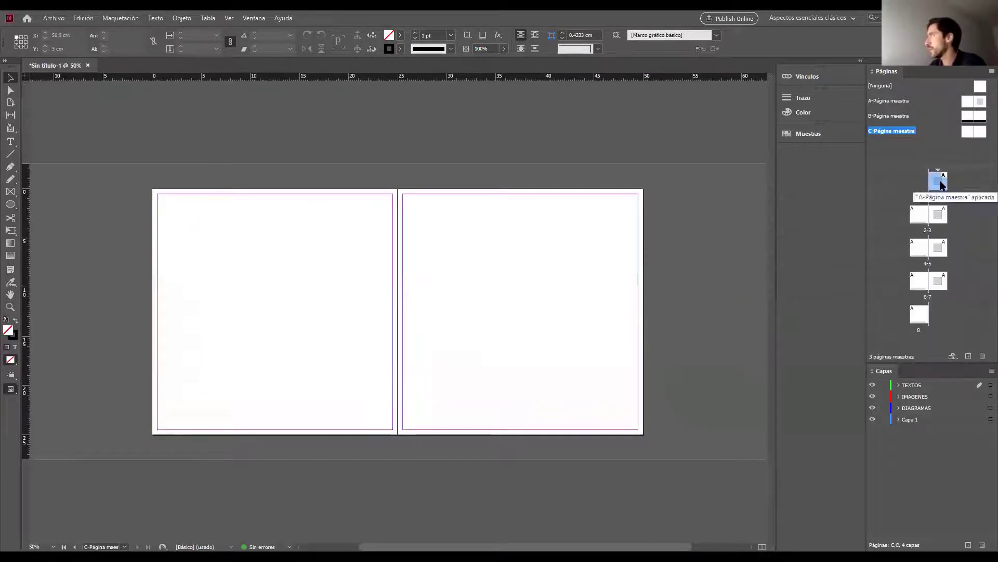
right_click(940, 181)
key("Escape")
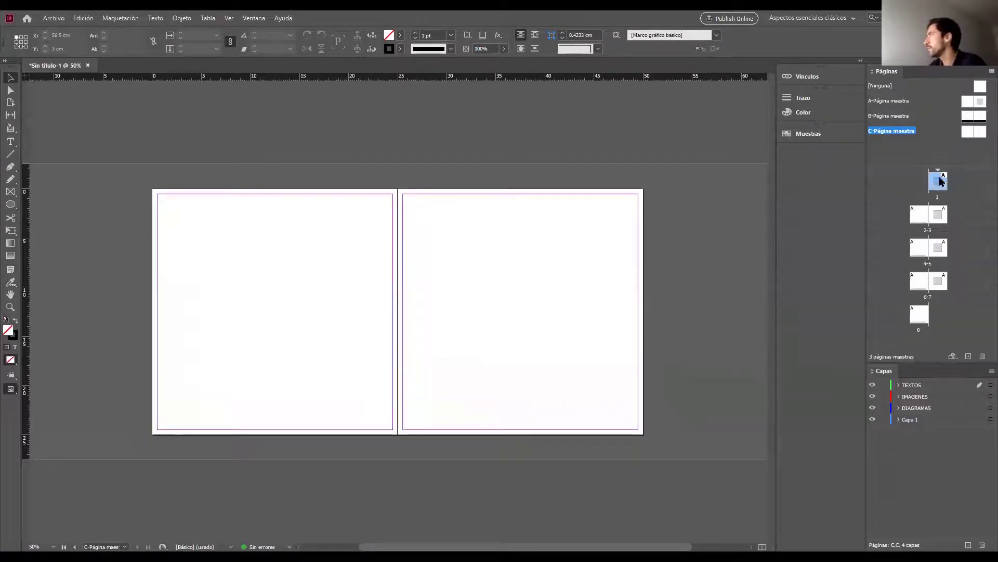
right_click(940, 180)
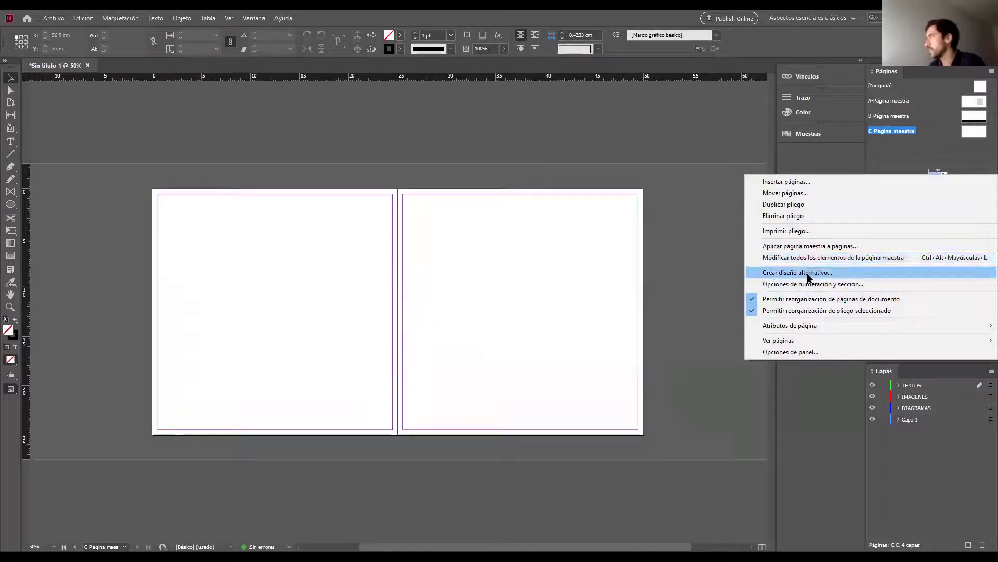
left_click(813, 259)
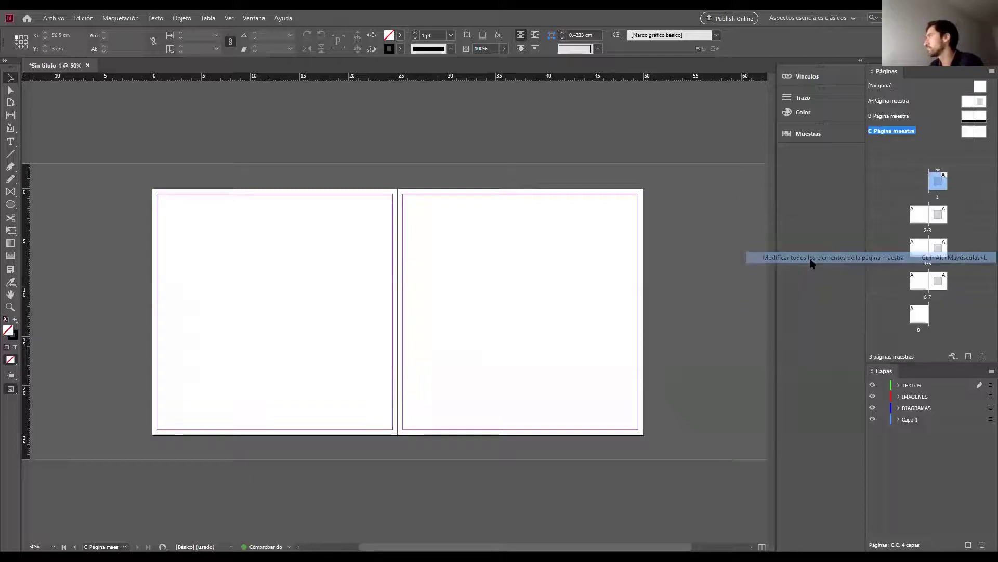
right_click(940, 181)
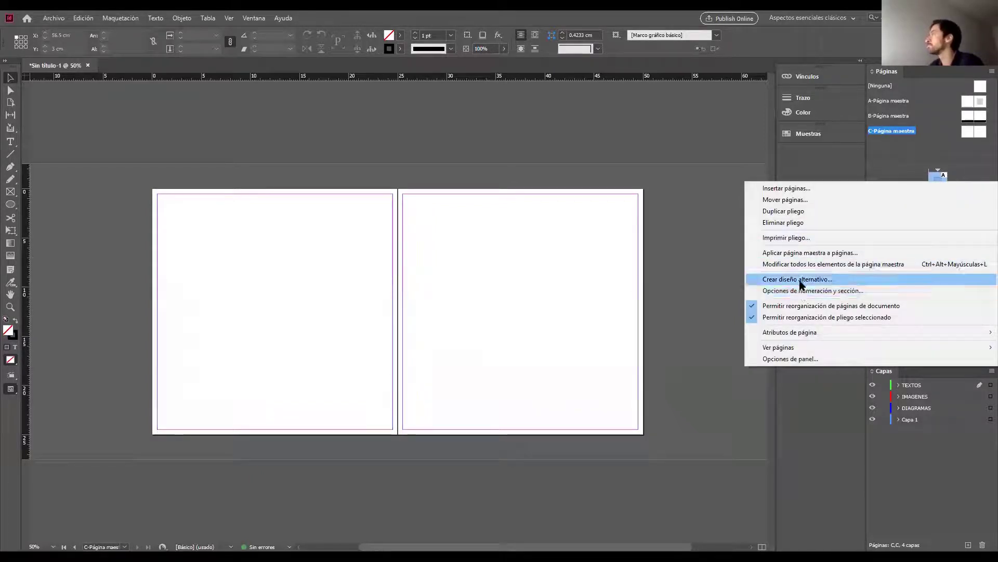
mouse_move(797, 334)
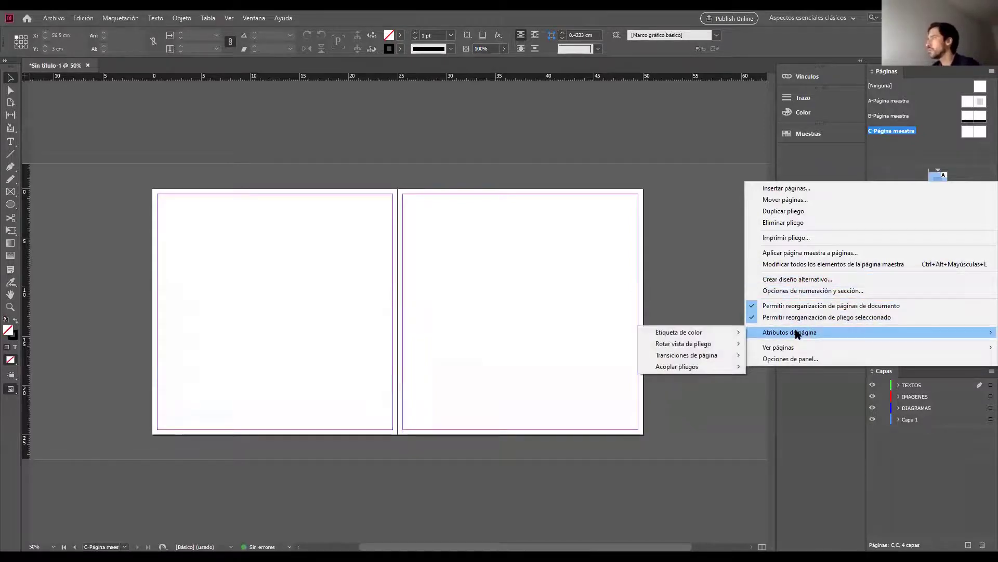
left_click(794, 359)
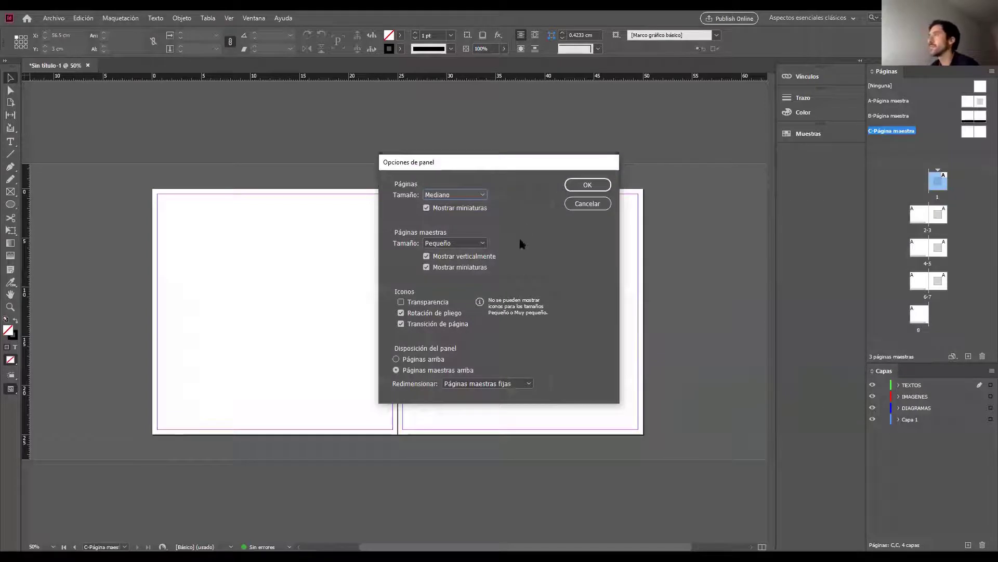
left_click(587, 202)
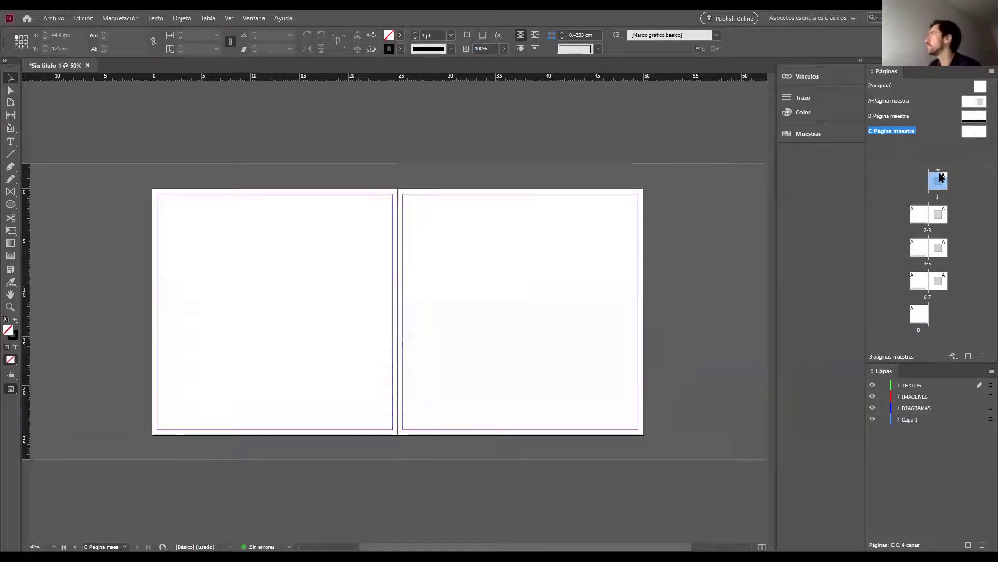
Apply C-Página maestra to page 1
right_click(939, 179)
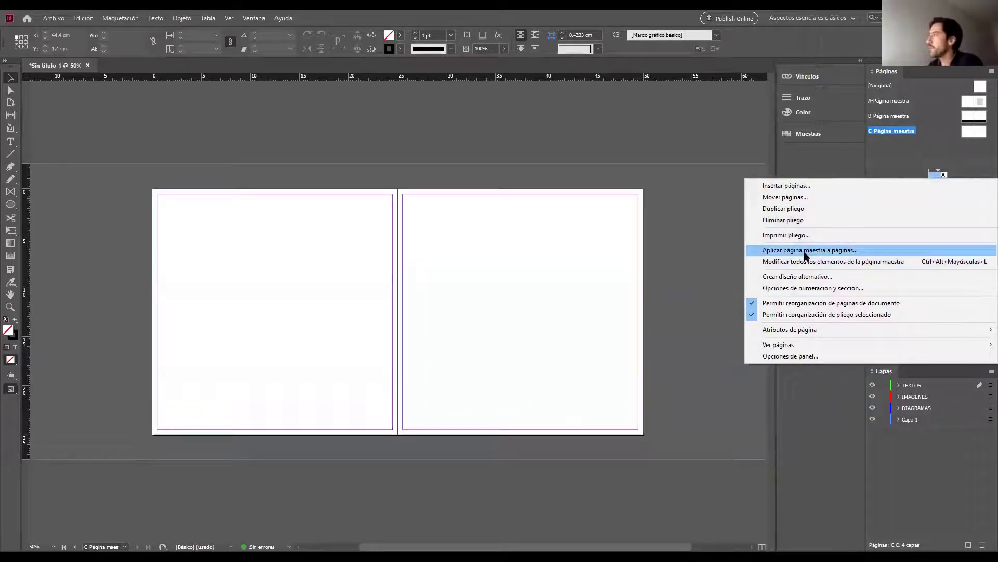
left_click(839, 255)
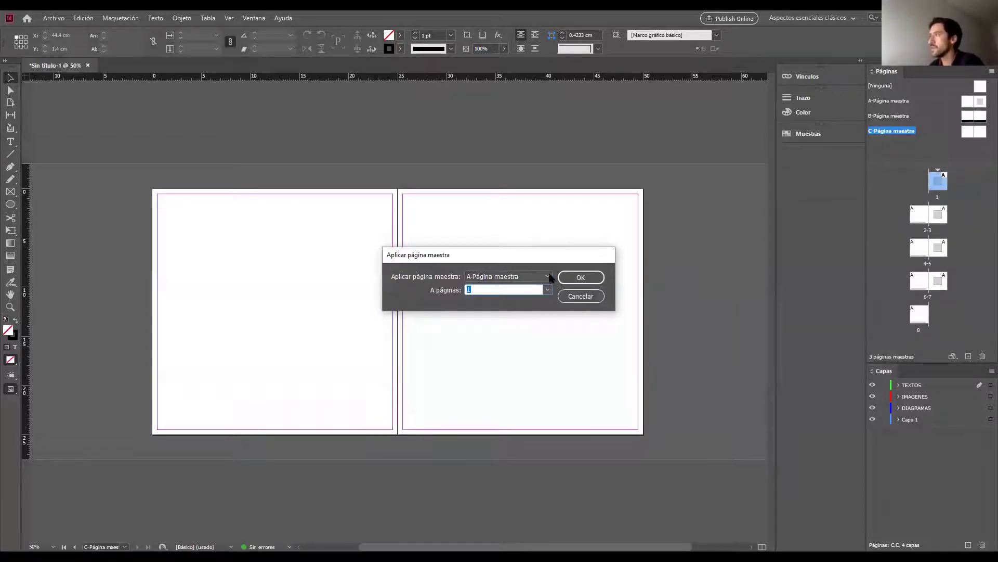
left_click(548, 276)
left_click(511, 321)
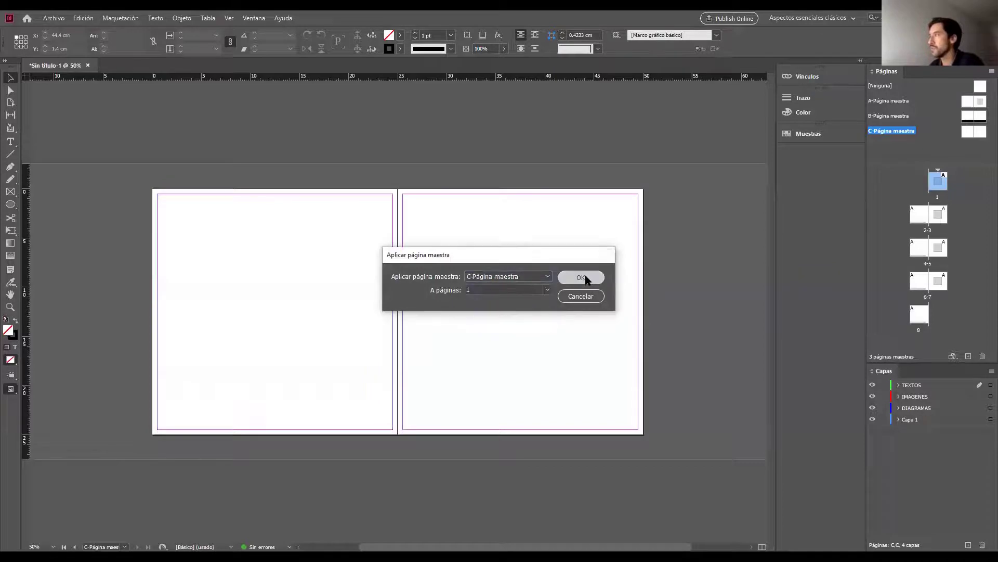
left_click(582, 278)
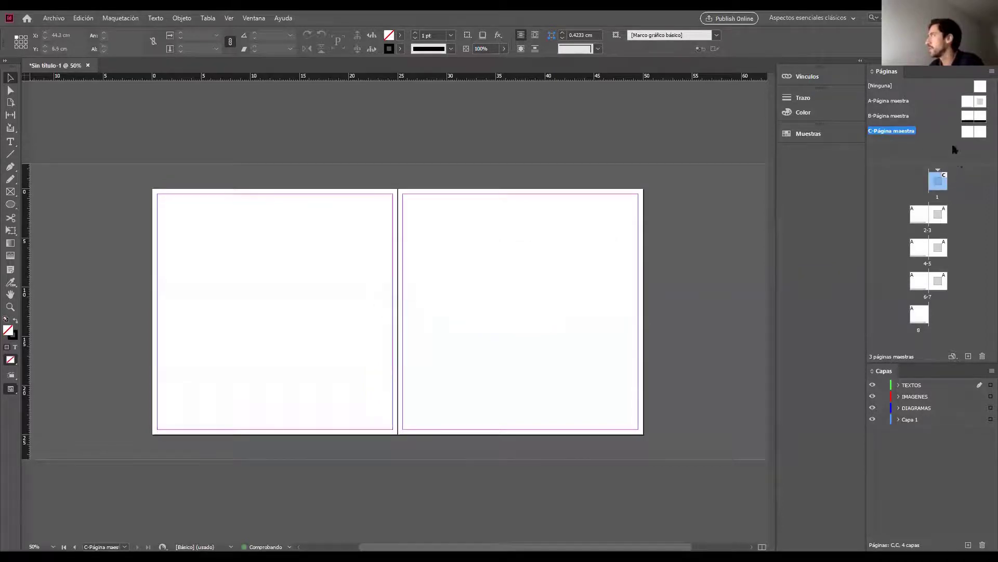
Open page 1 and delete the grey square in its centre
left_click(981, 197)
double_click(937, 182)
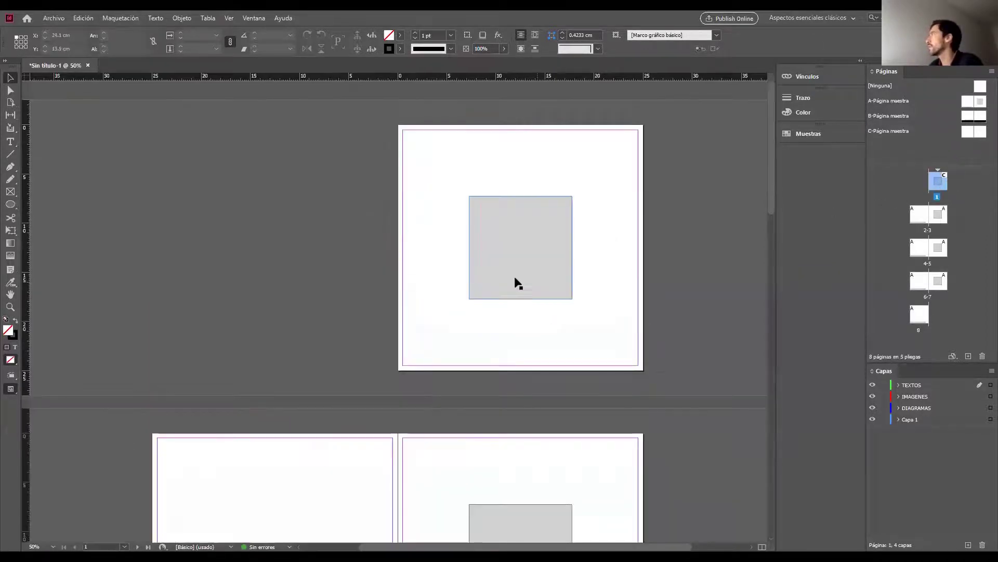
left_click(495, 255)
key("Delete")
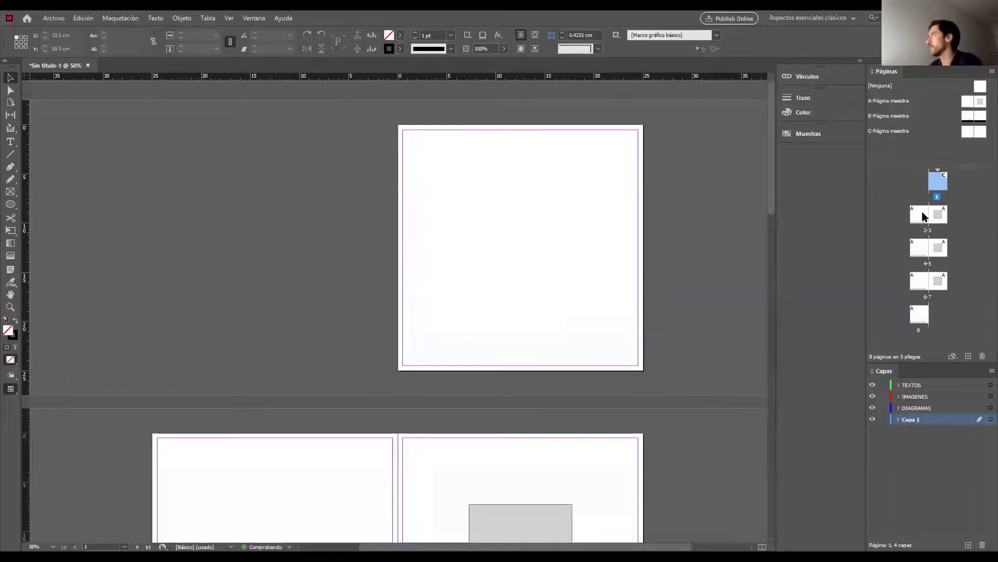
Apply B-Página maestra to both pages of spread 2-3
double_click(937, 214)
left_click(924, 213)
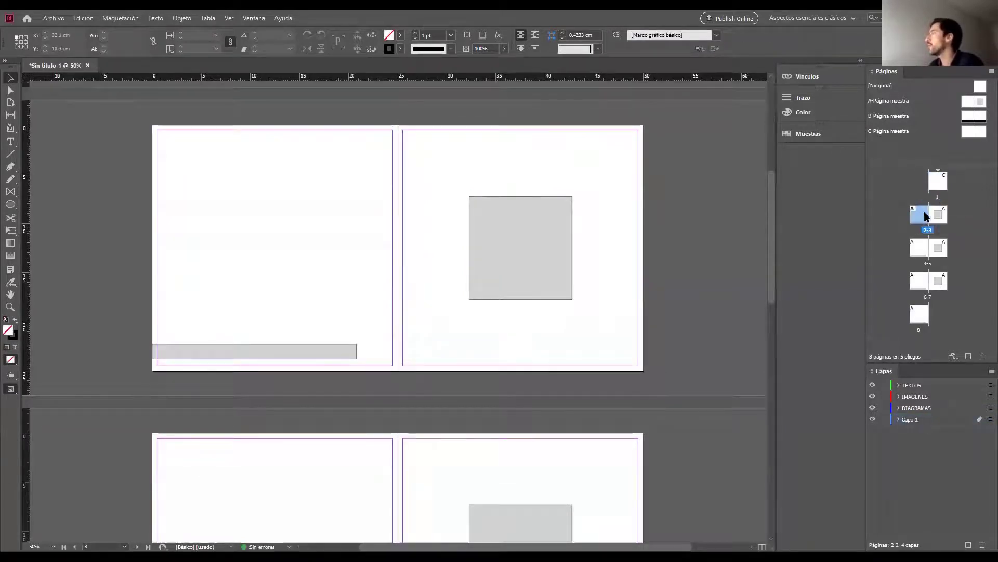
left_click(942, 215, "shift")
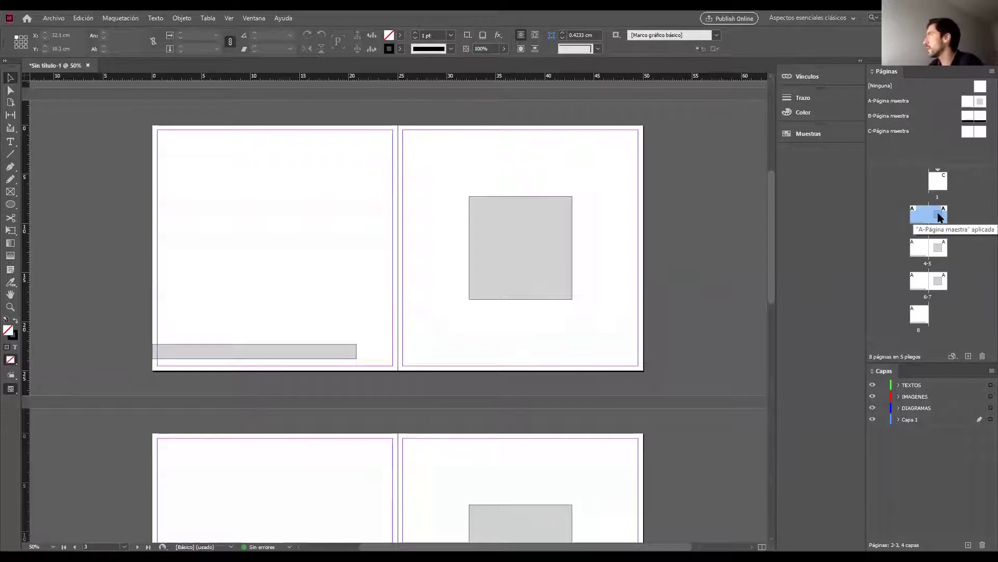
right_click(940, 217)
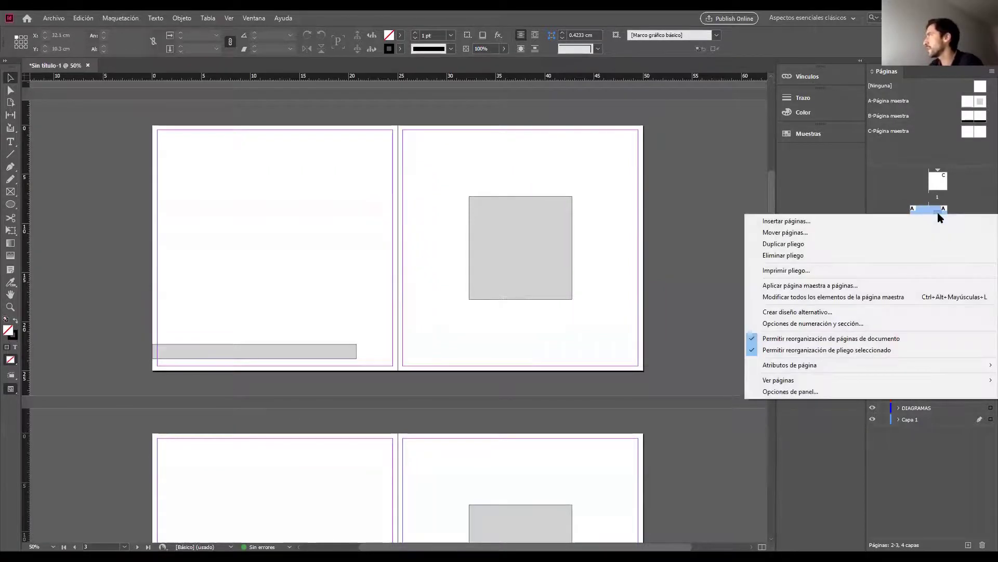
left_click(804, 286)
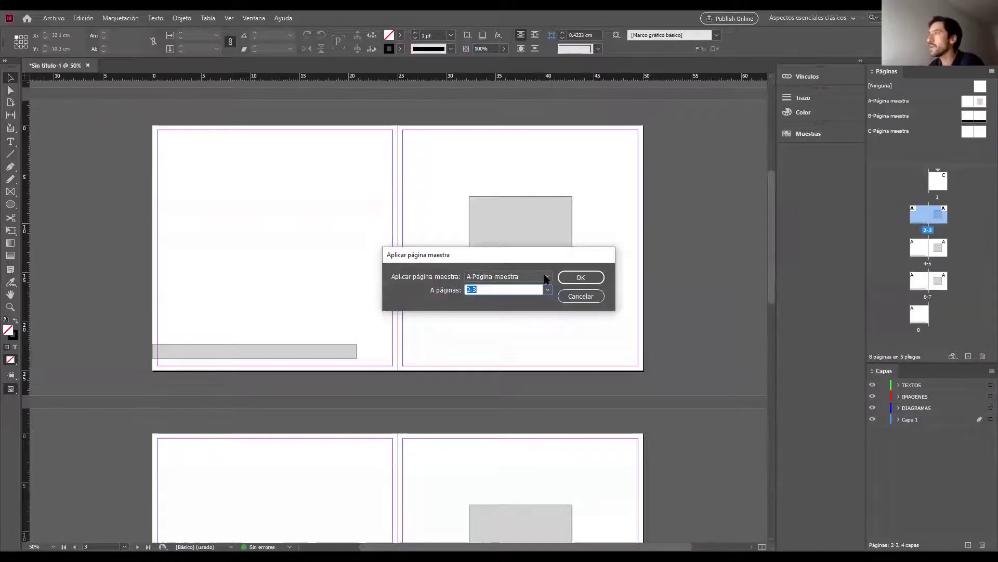
left_click(546, 278)
left_click(490, 309)
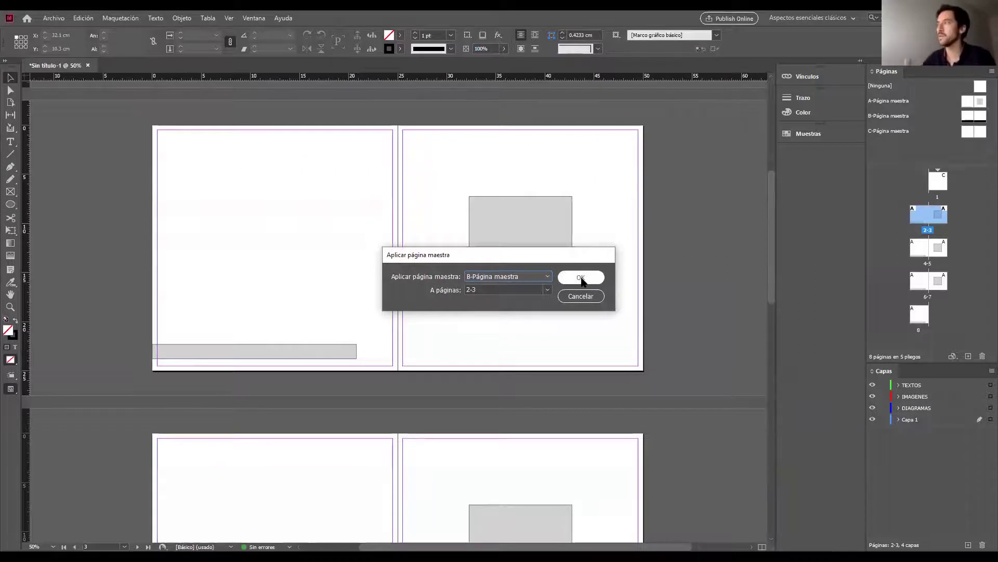
left_click(582, 279)
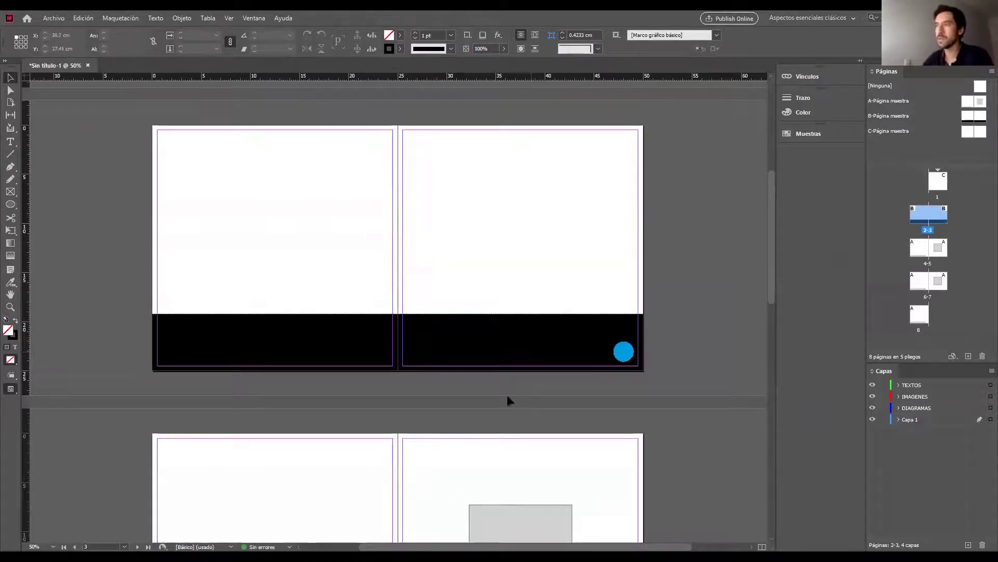
Examine spread 2-3 up close and compare it with the other spreads of the document
key("z")
left_click_drag(494, 312, 467, 295)
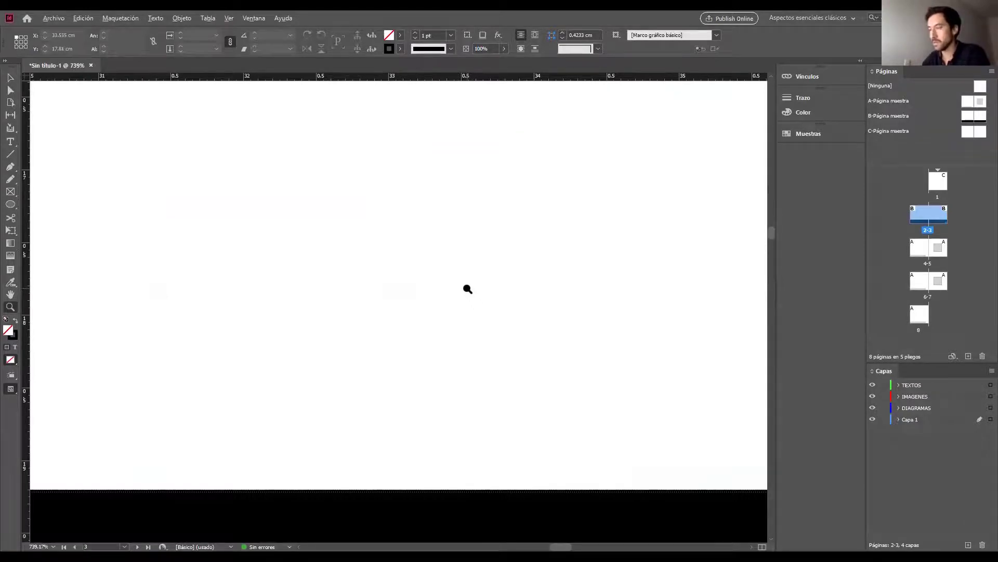
left_click(466, 289, "alt")
left_click(466, 288, "alt")
left_click(467, 288, "alt")
left_click(474, 285, "alt")
left_click(474, 285, "alt")
left_click(473, 285, "alt")
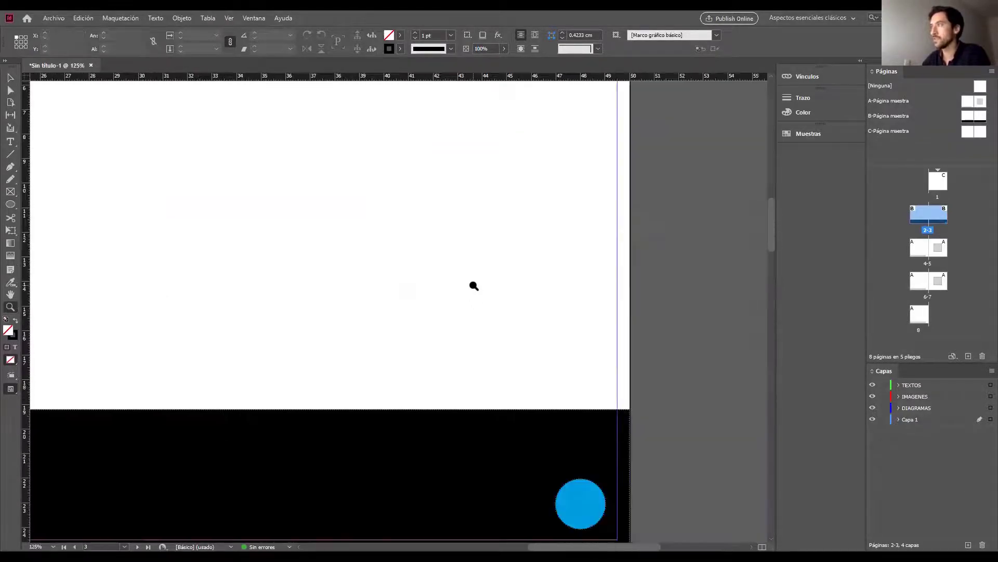
left_click(473, 285, "alt")
left_click(473, 285, "alt")
left_click(390, 291, "alt")
left_click(389, 291, "alt")
left_click(391, 291, "alt")
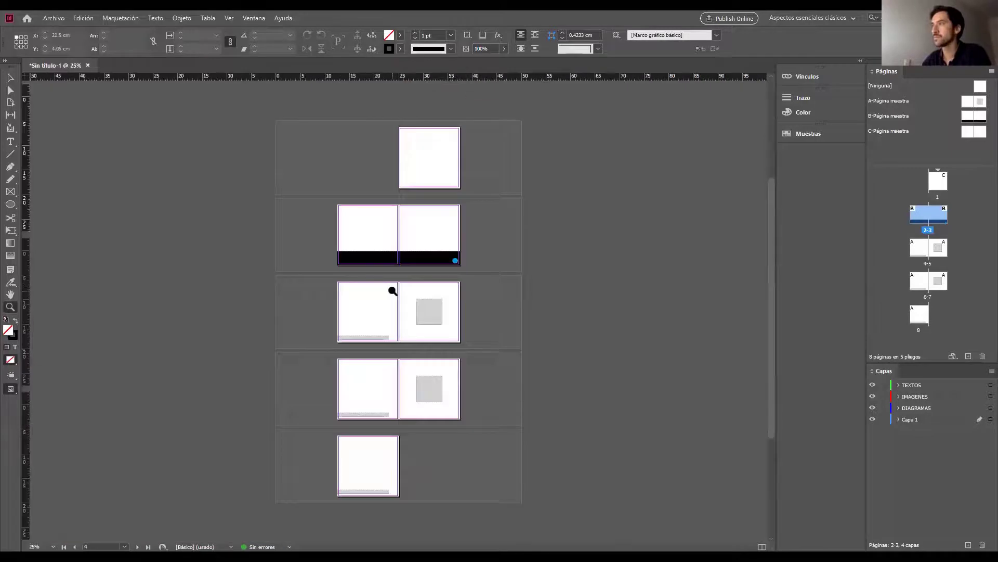
left_click(393, 291)
Insert 5 pages after page 8, based on B-Página maestra
left_click(917, 253)
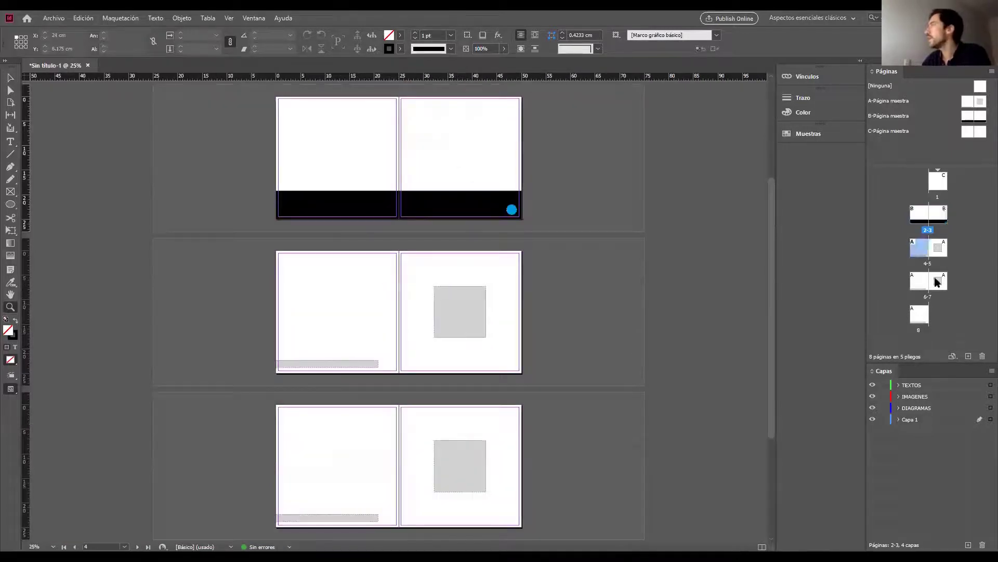
left_click(926, 316)
scroll(448, 318, "down", 3)
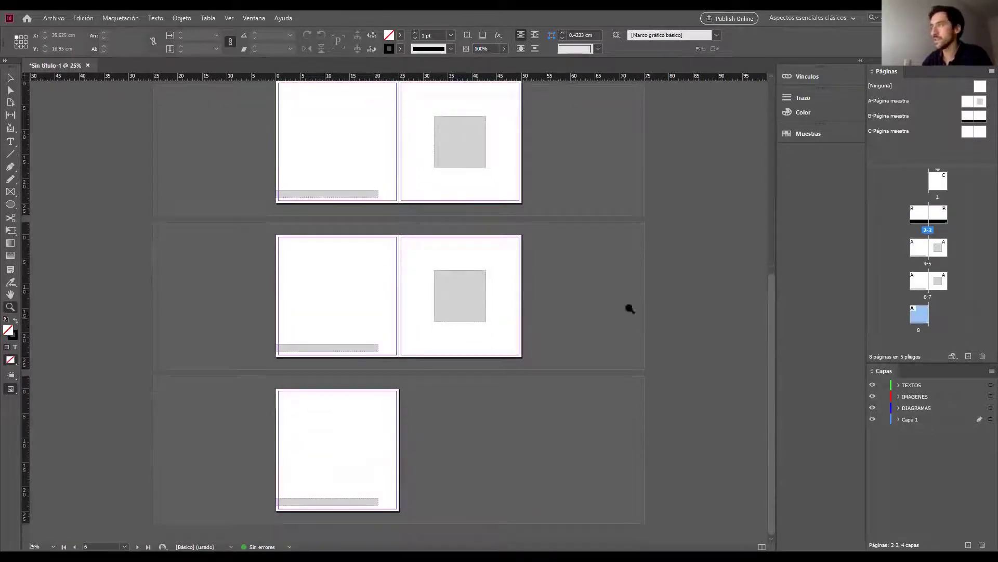
right_click(919, 312)
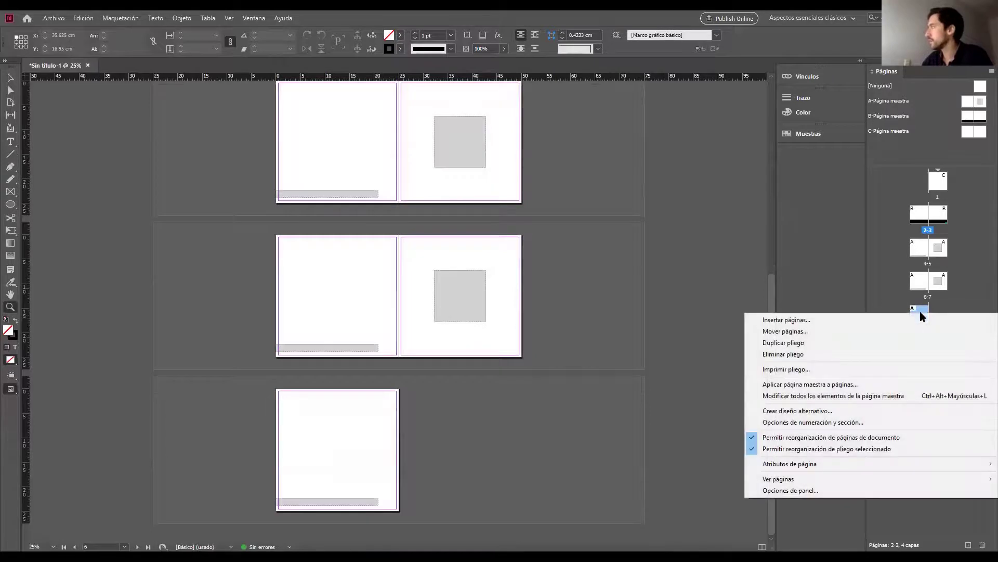
left_click(787, 320)
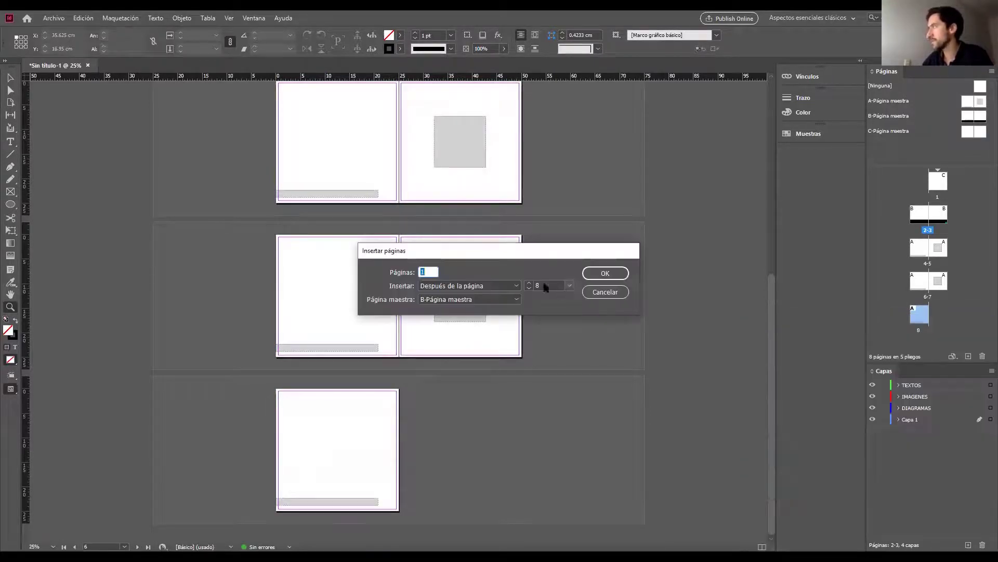
type("5")
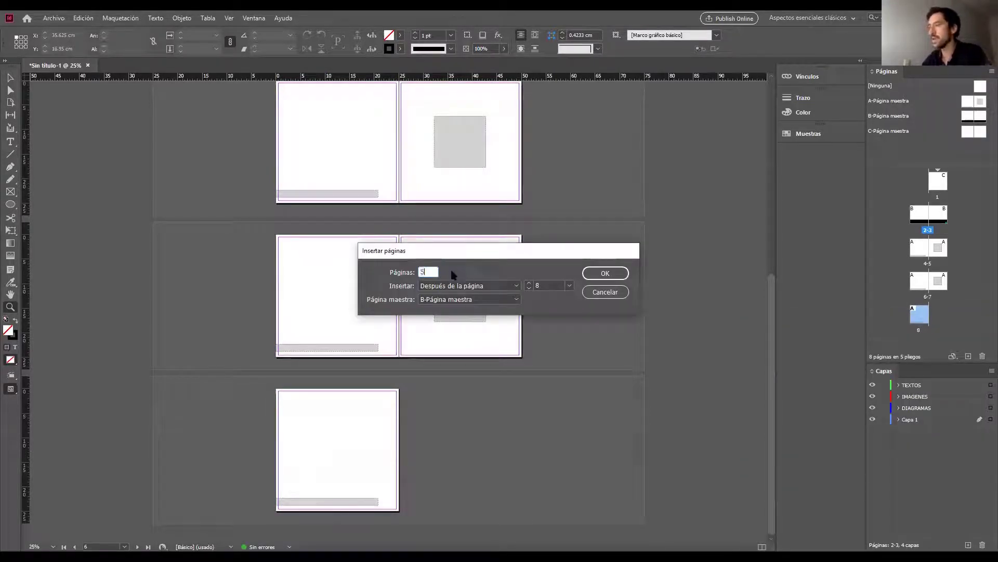
left_click(431, 300)
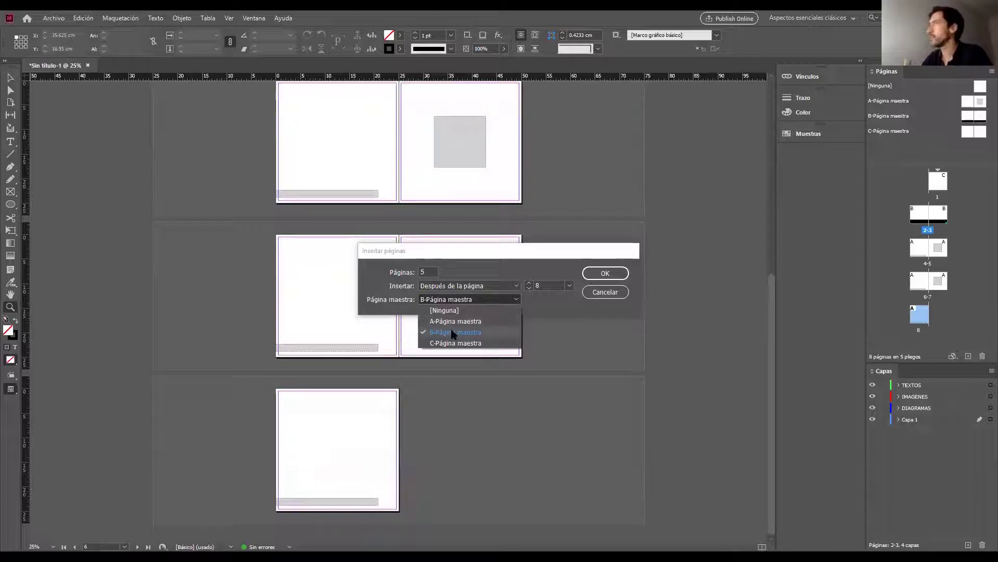
left_click(451, 334)
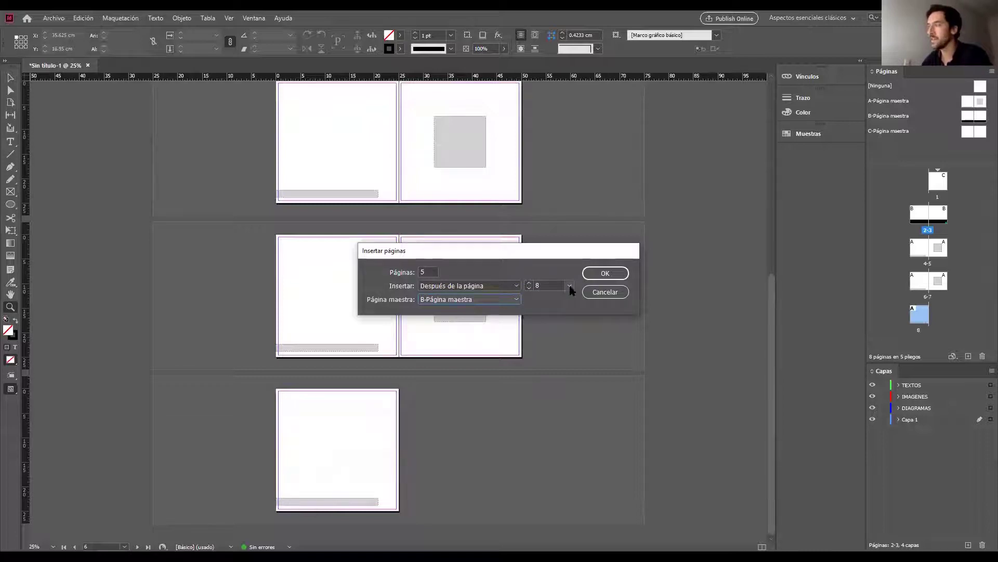
left_click(605, 273)
Apply B-Página maestra to the pages of spreads 4-5 and 6-7
scroll(494, 338, "up", 10)
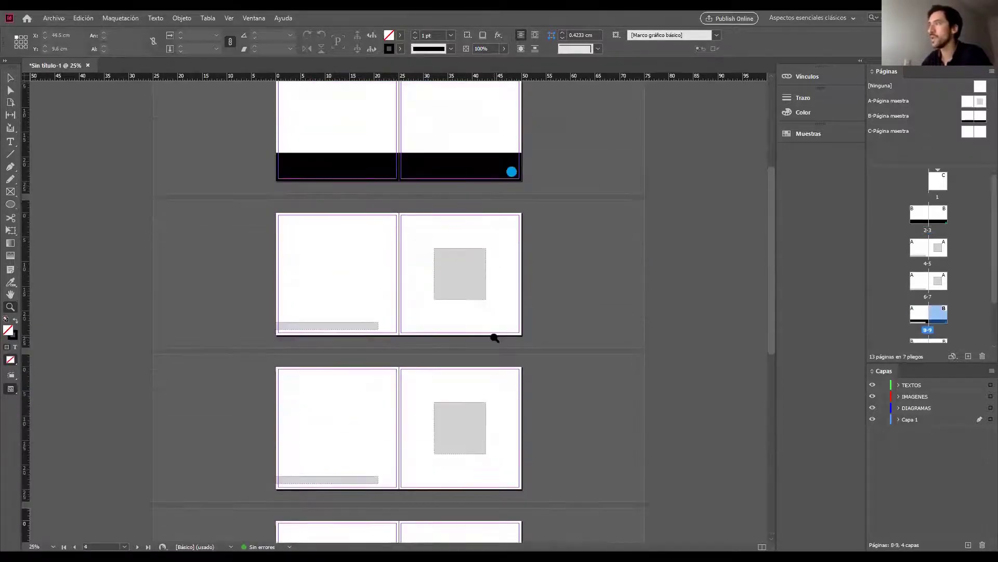
left_click(928, 252)
left_click(944, 283, "shift")
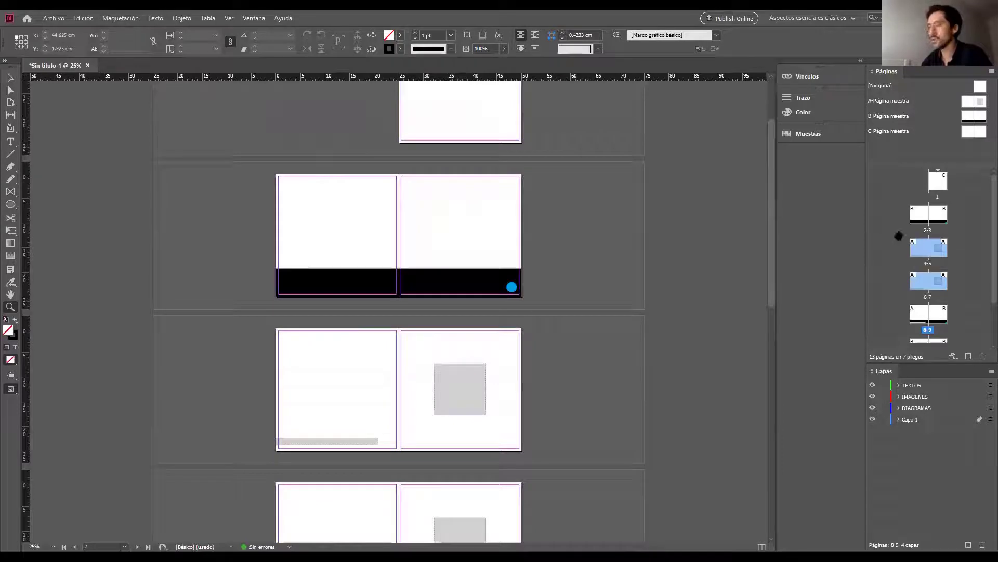
right_click(919, 251)
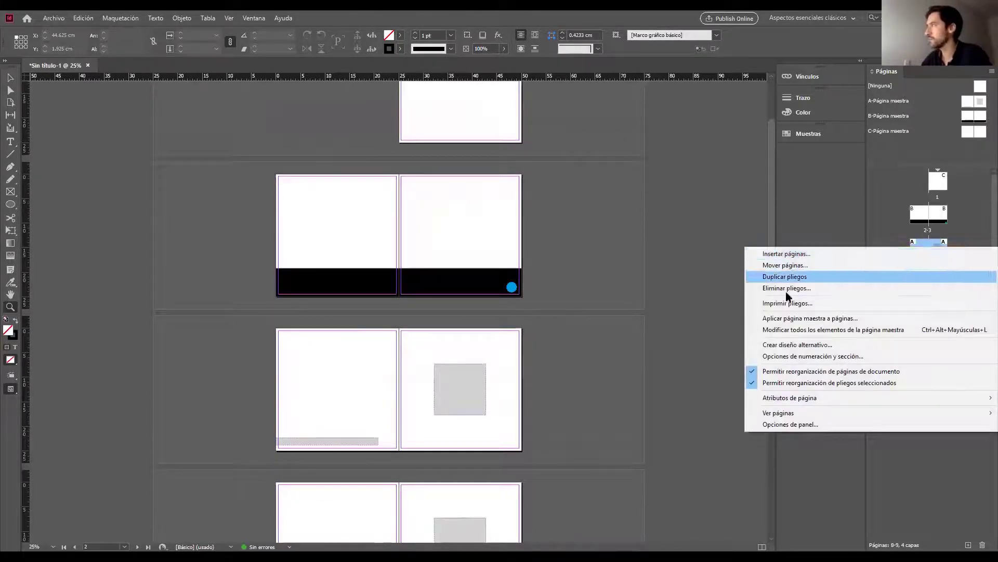
left_click(818, 320)
left_click(548, 276)
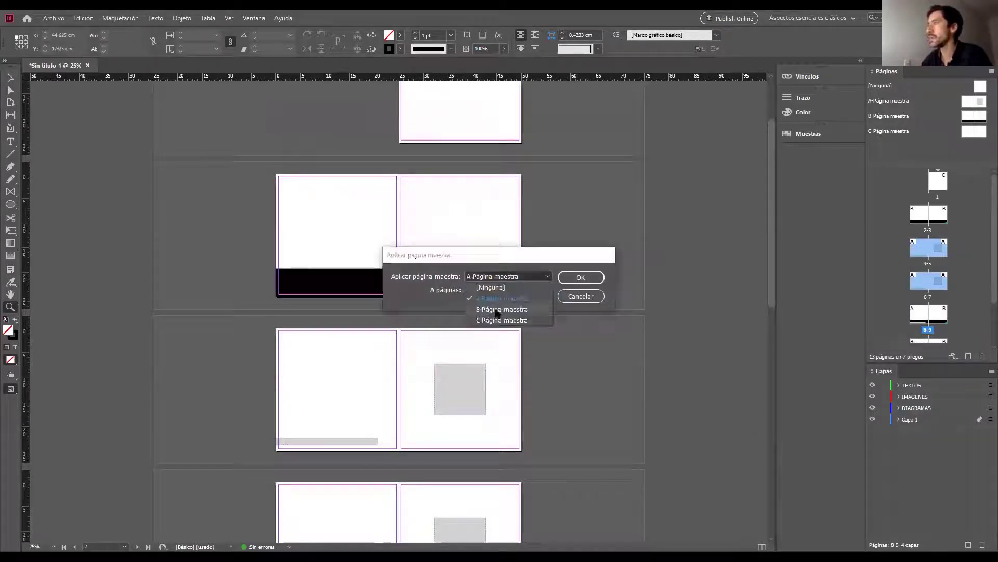
left_click(499, 310)
left_click(581, 277)
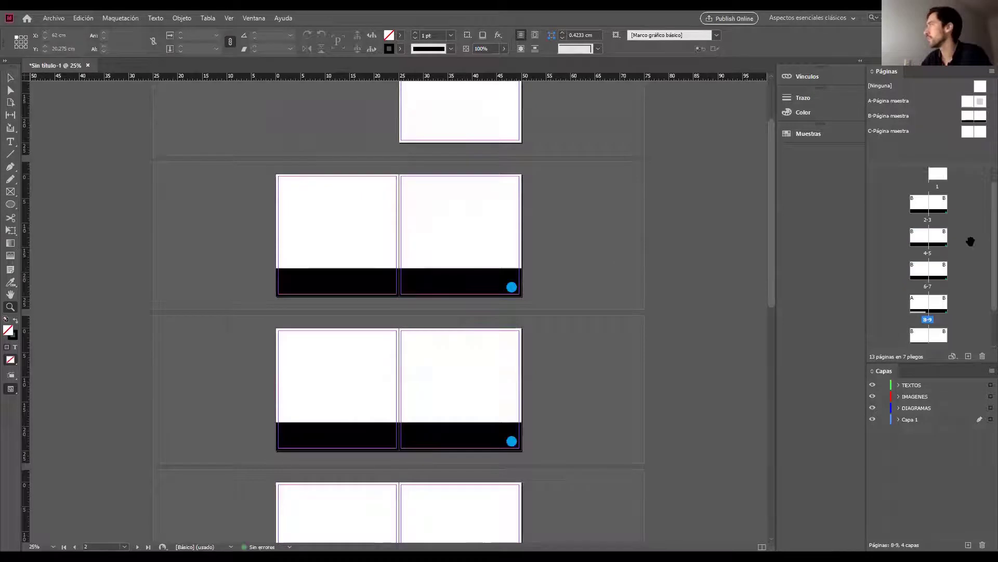
Examine all document spreads together and check which master page each one uses
scroll(970, 241, "down", 2)
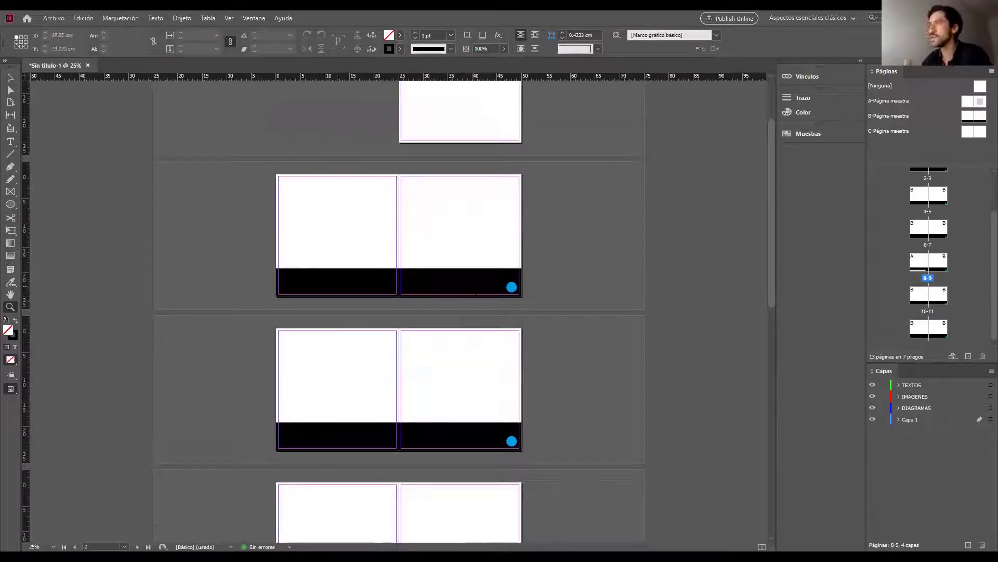
left_click(572, 276)
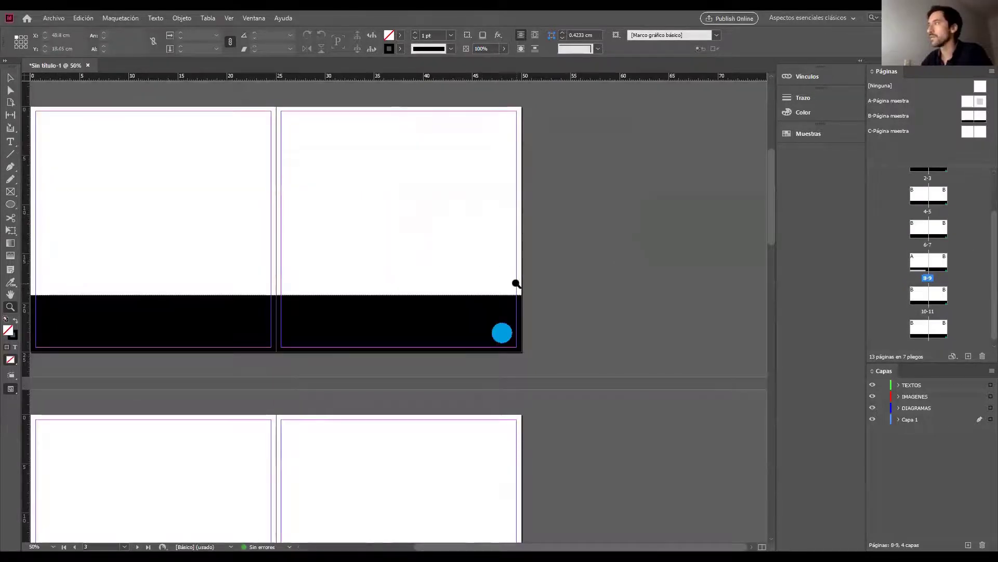
scroll(484, 280, "down", 3)
scroll(360, 282, "up", 1)
scroll(365, 283, "down", 1)
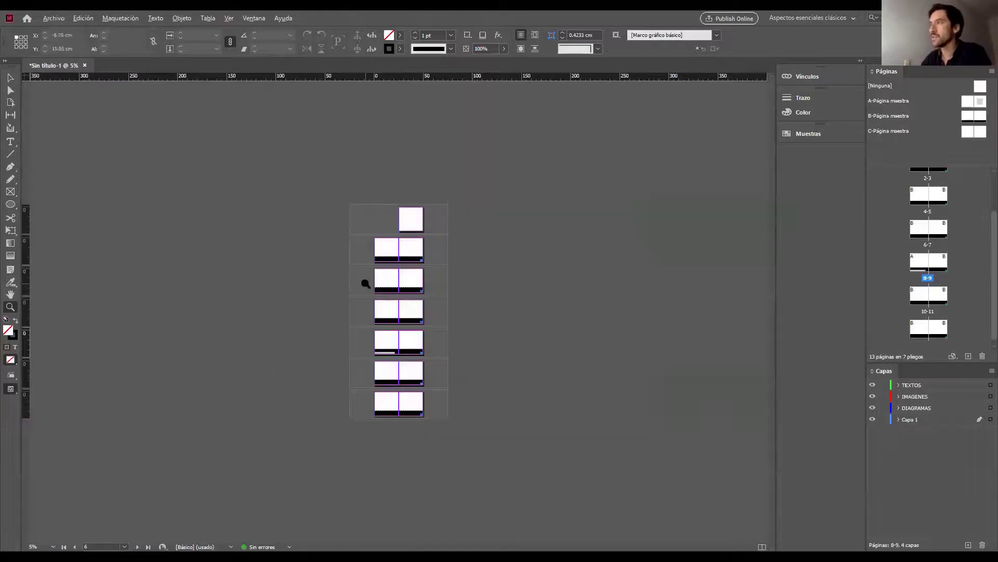
scroll(372, 280, "up", 1)
scroll(395, 232, "down", 1)
scroll(986, 219, "up", 1)
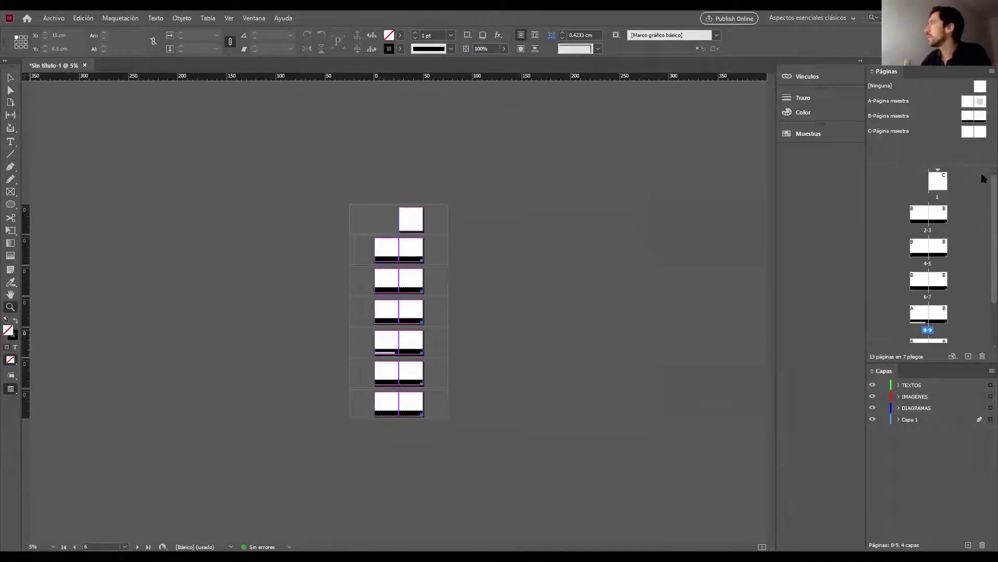
Apply A-Página maestra to pages 2-3
left_click(919, 216)
right_click(932, 218)
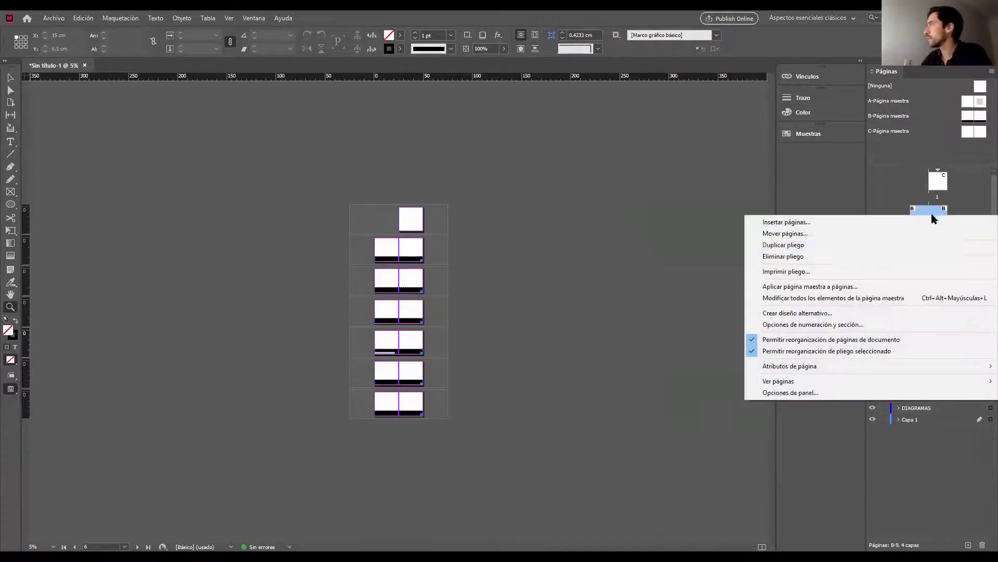
left_click(784, 287)
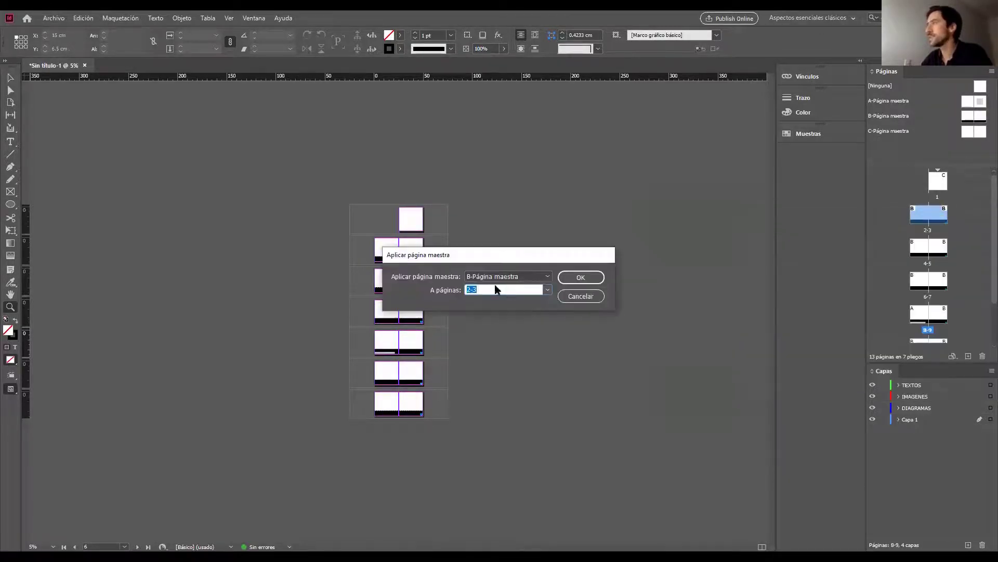
left_click(547, 277)
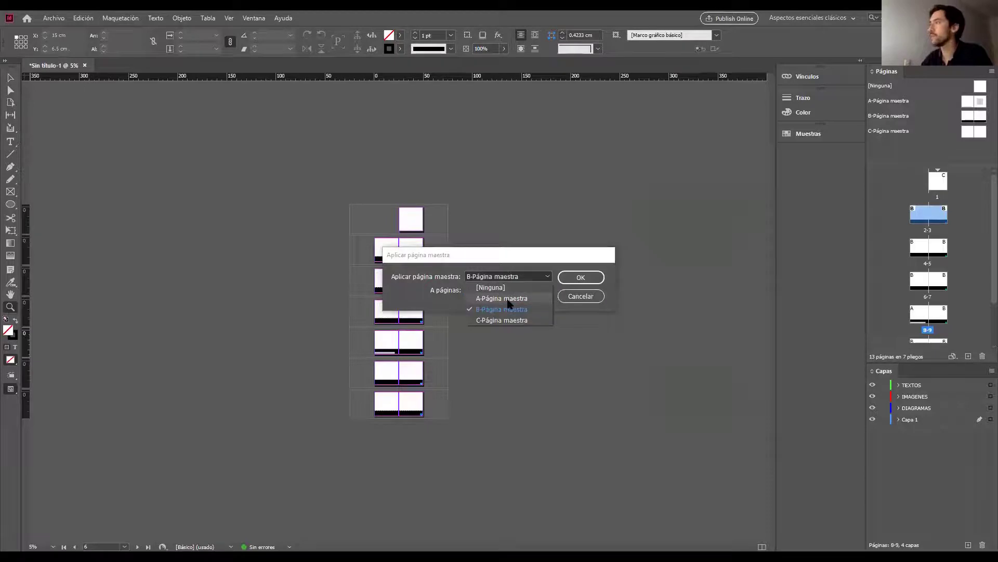
left_click(507, 299)
left_click(589, 280)
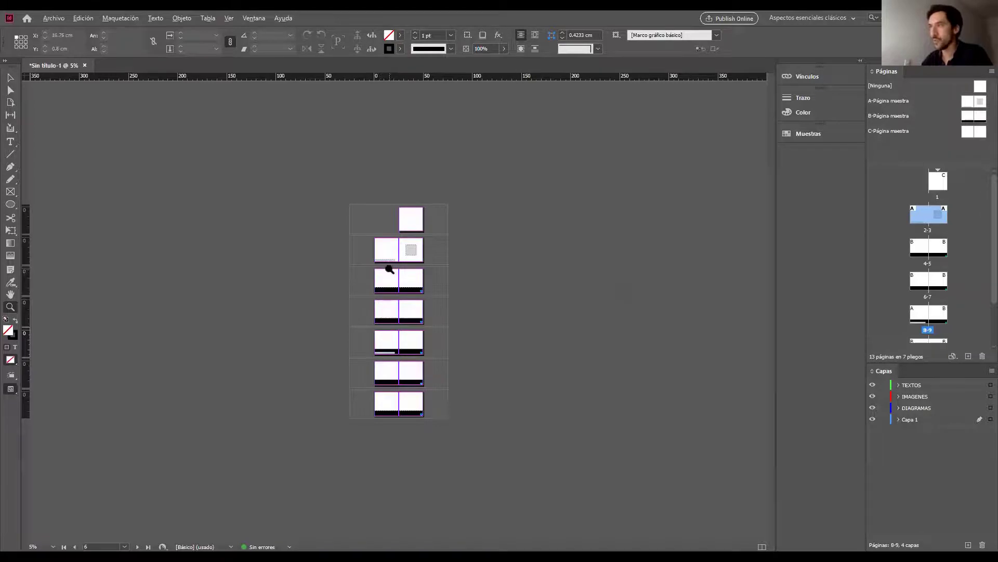
Examine the grey bar and grey square on spread 2-3 up close
left_click(389, 268)
scroll(427, 281, "up", 4)
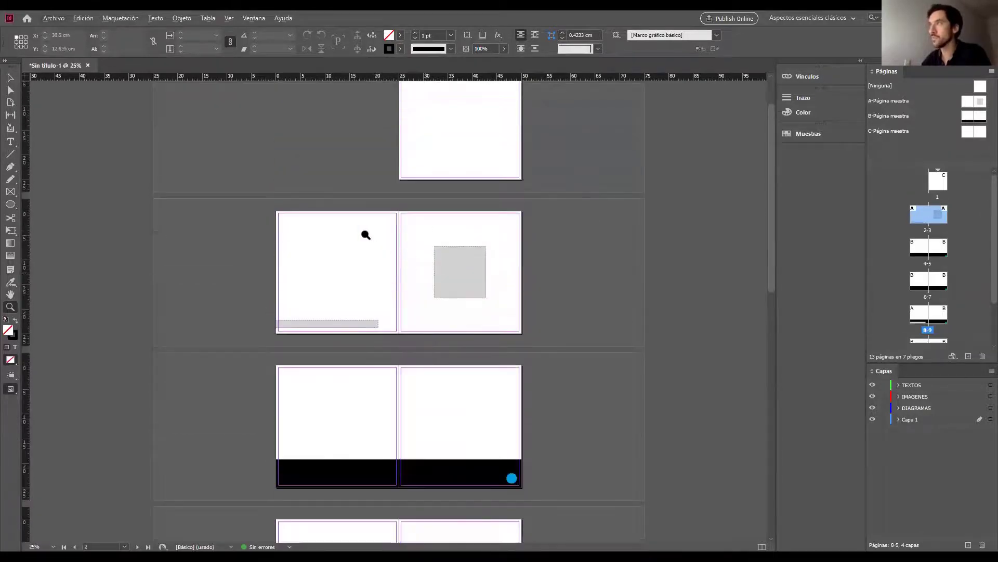
left_click(302, 258)
left_click(302, 259, "alt")
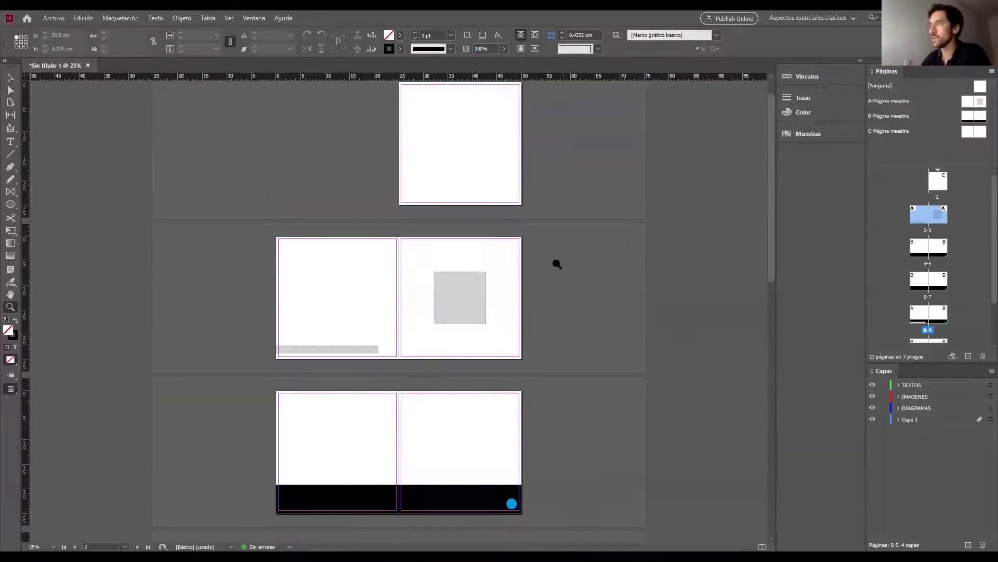
left_click(494, 281)
left_click(494, 281)
left_click(316, 306, "alt")
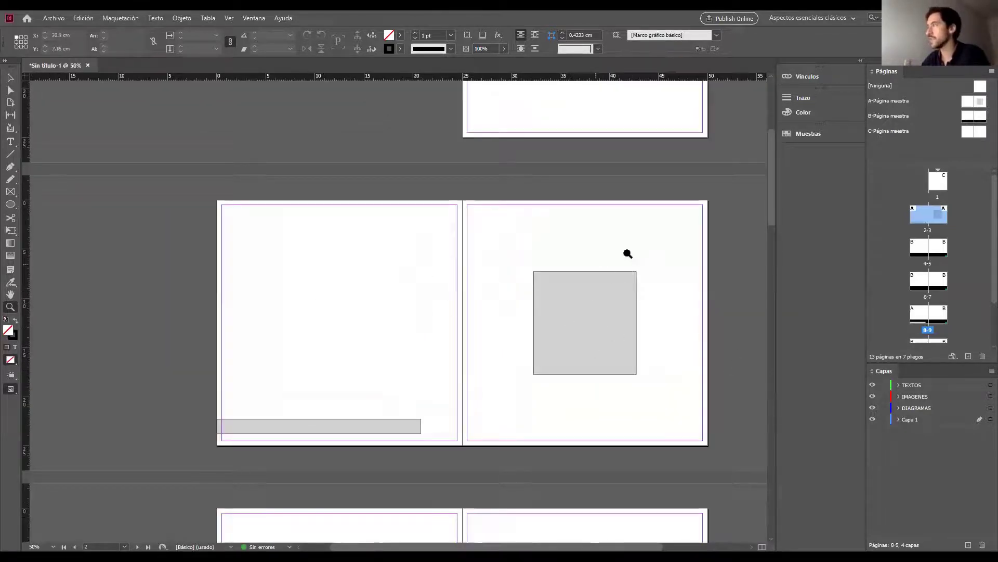
On the TEXTOS layer, draw a 9.7 × 9.5 cm text frame inside page 3's grey square and enter the dummy text DFDSFSDF
left_click(969, 217)
double_click(945, 215)
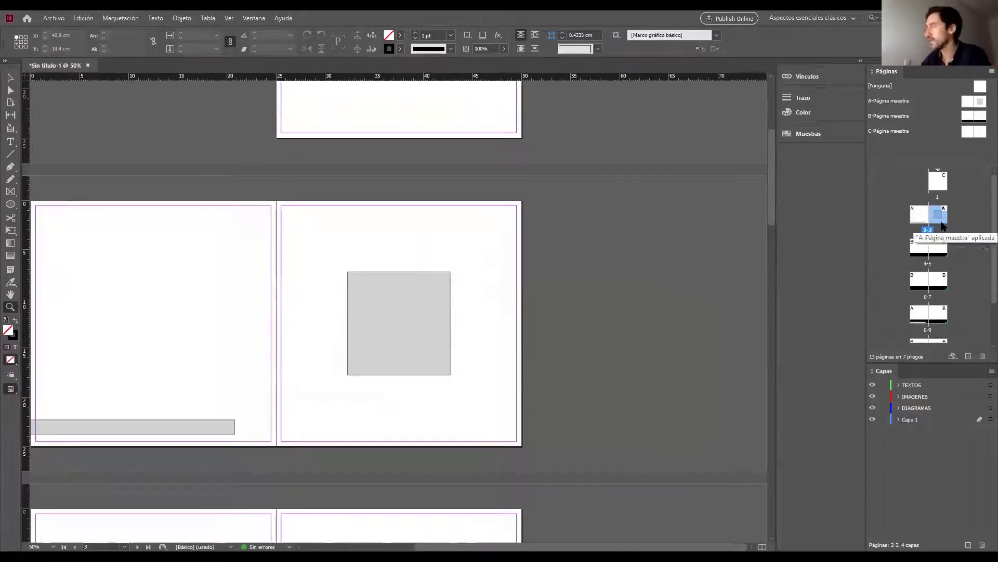
left_click(913, 385)
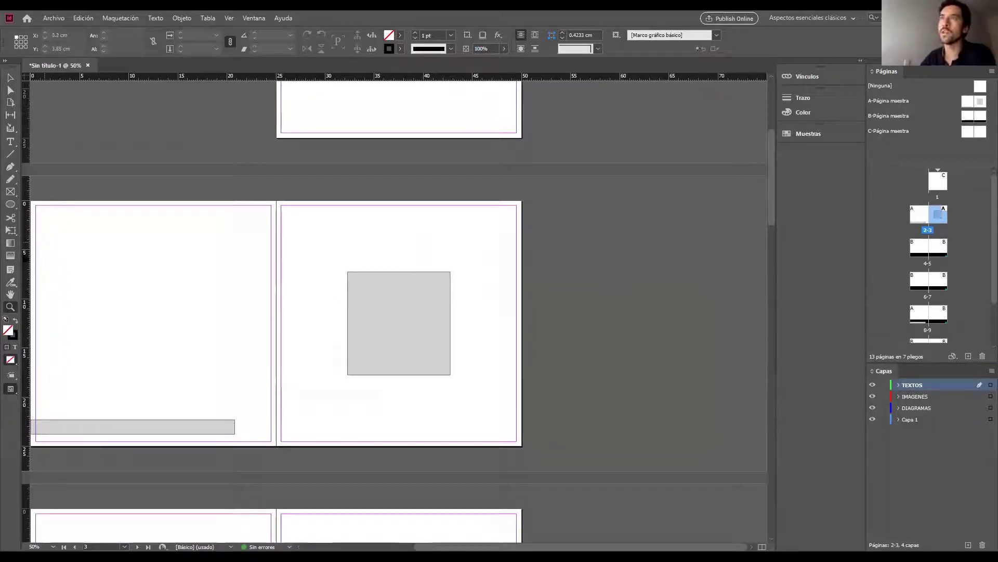
left_click(10, 142)
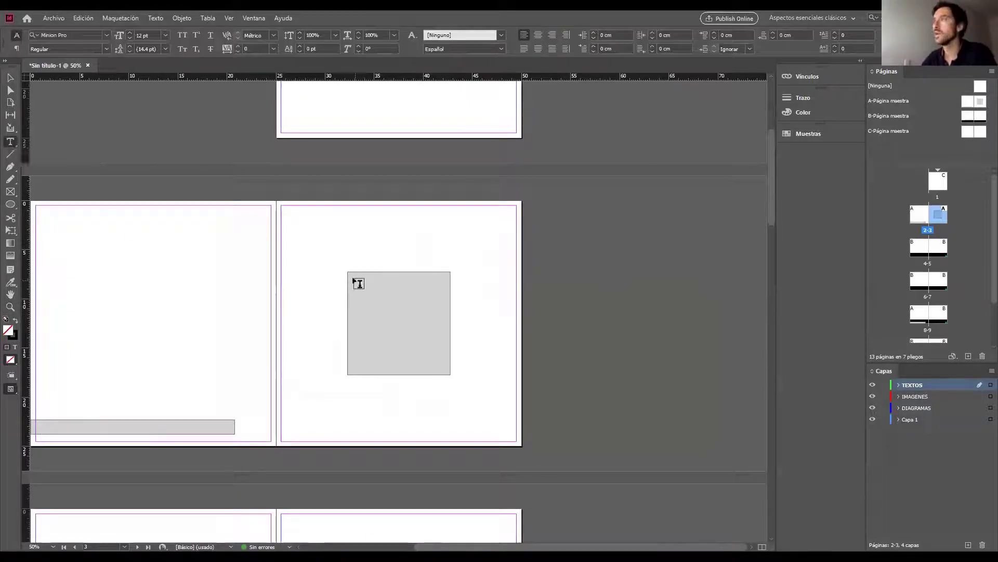
left_click_drag(355, 280, 446, 372)
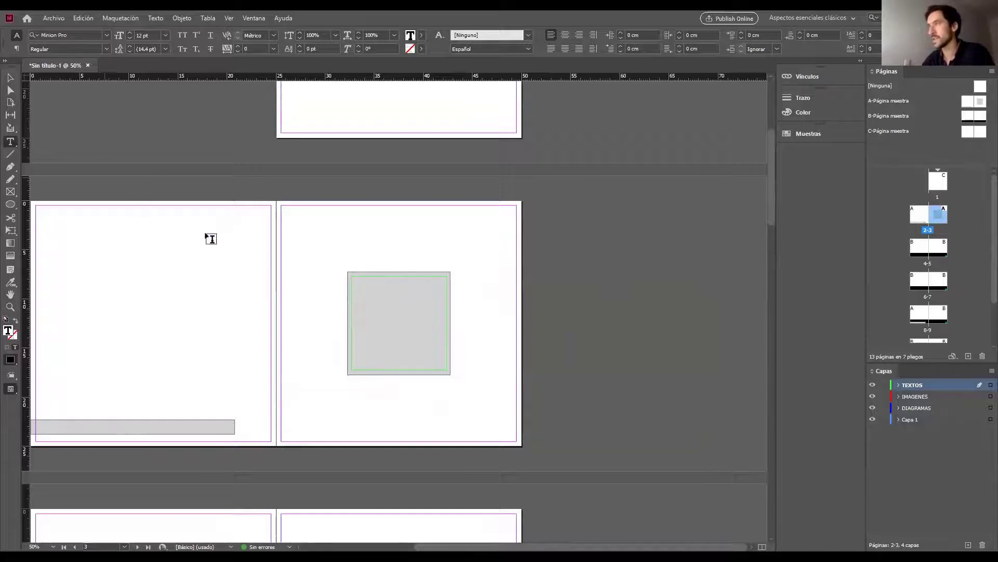
type("DFDSFSDF")
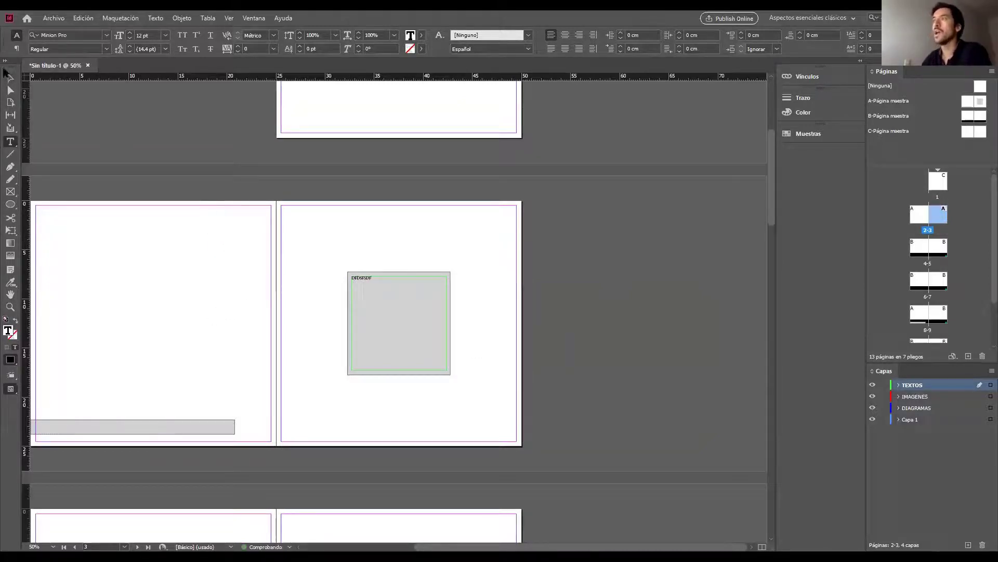
left_click(9, 77)
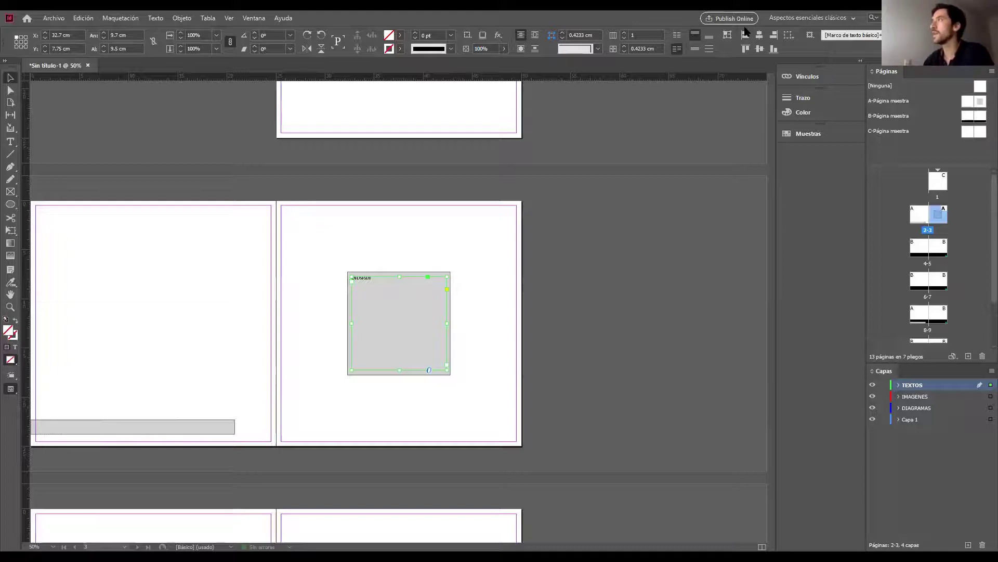
Switch to Chrome, search Google for LOREM IPSUM and open the lipsum.com generator site
key("alt+Tab")
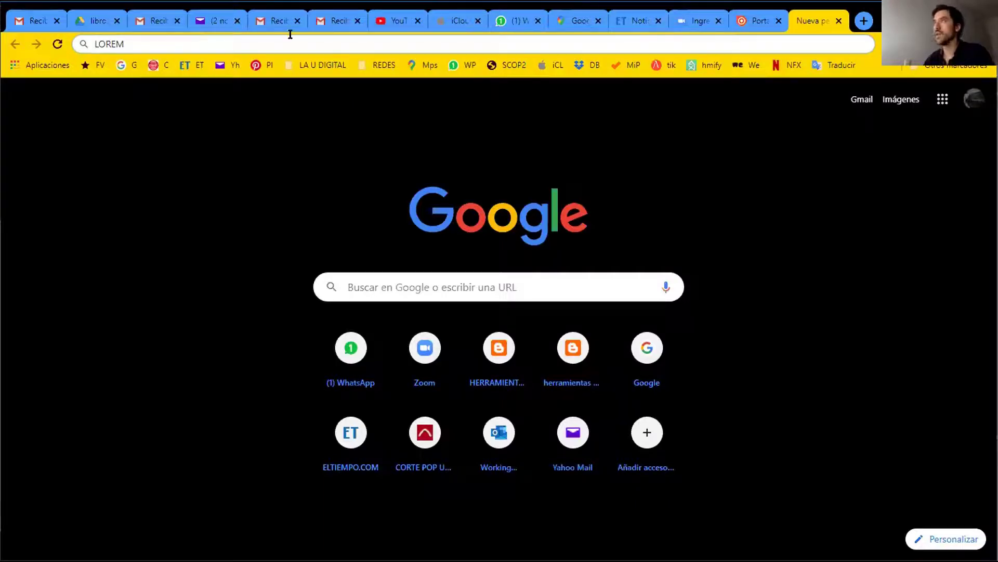
type("IPSUM")
key("Return")
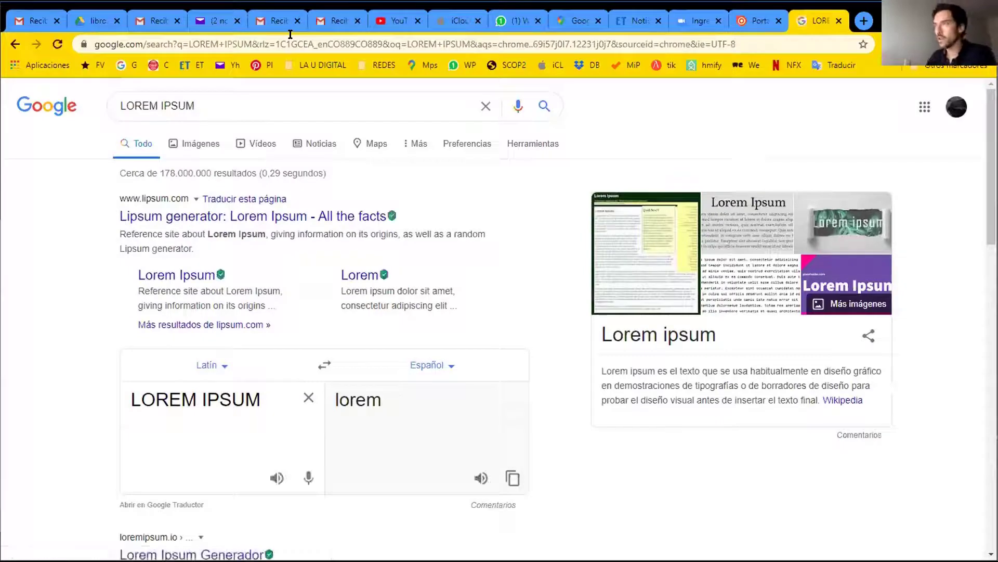
left_click(198, 217)
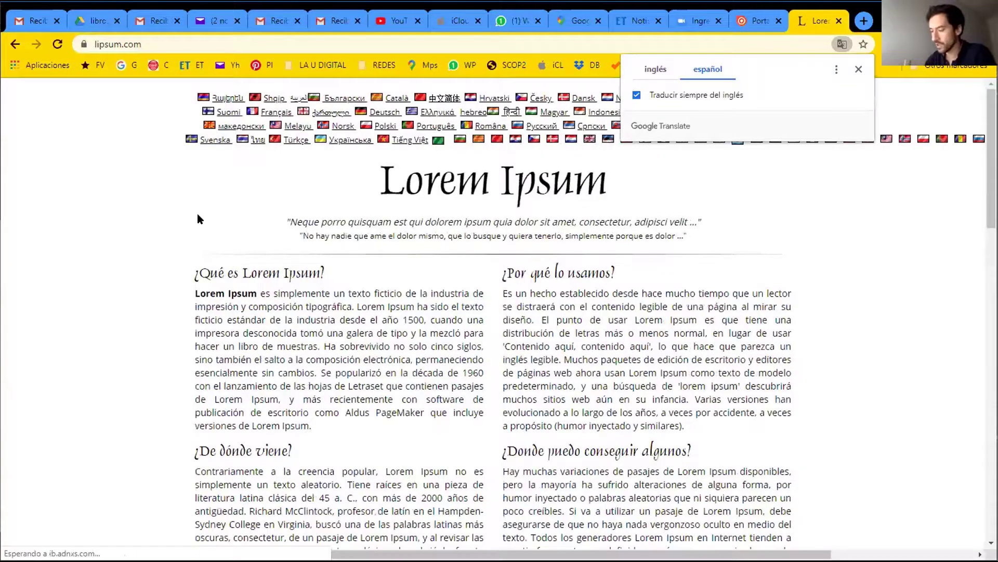
Generate 300 words of Lorem Ipsum, using words (palabras) as the unit
scroll(476, 323, "down", 9)
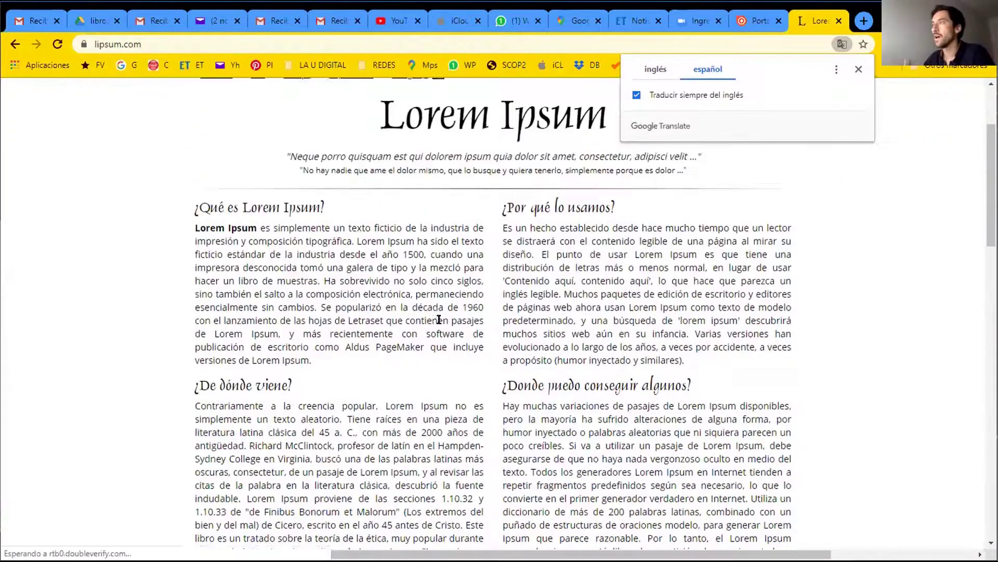
scroll(679, 359, "up", 1)
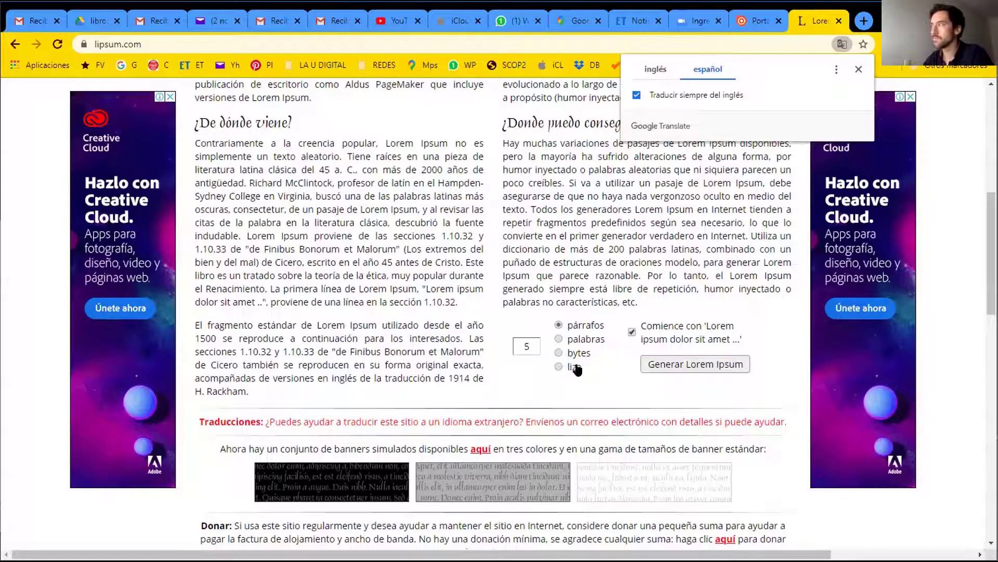
double_click(527, 345)
left_click(572, 340)
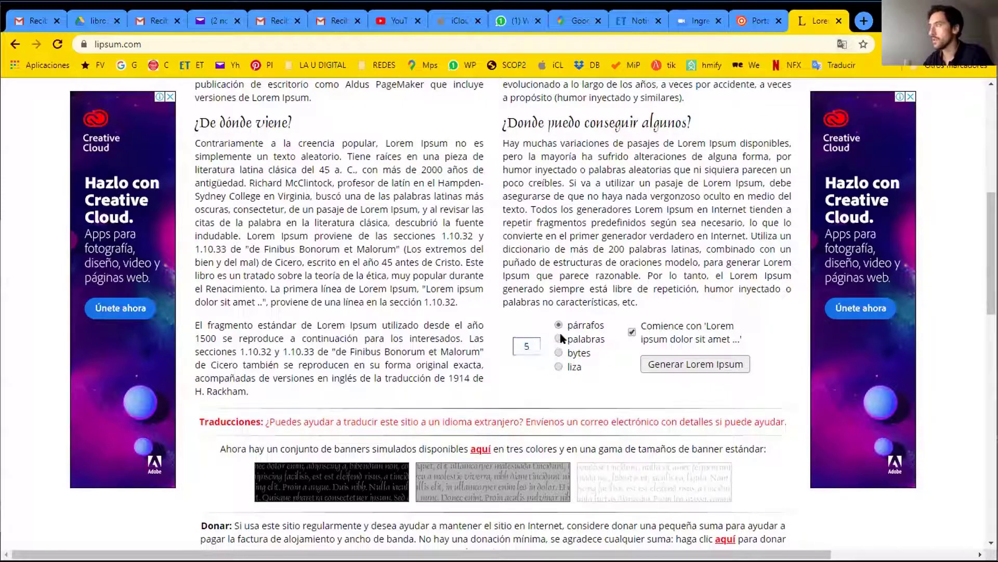
double_click(534, 341)
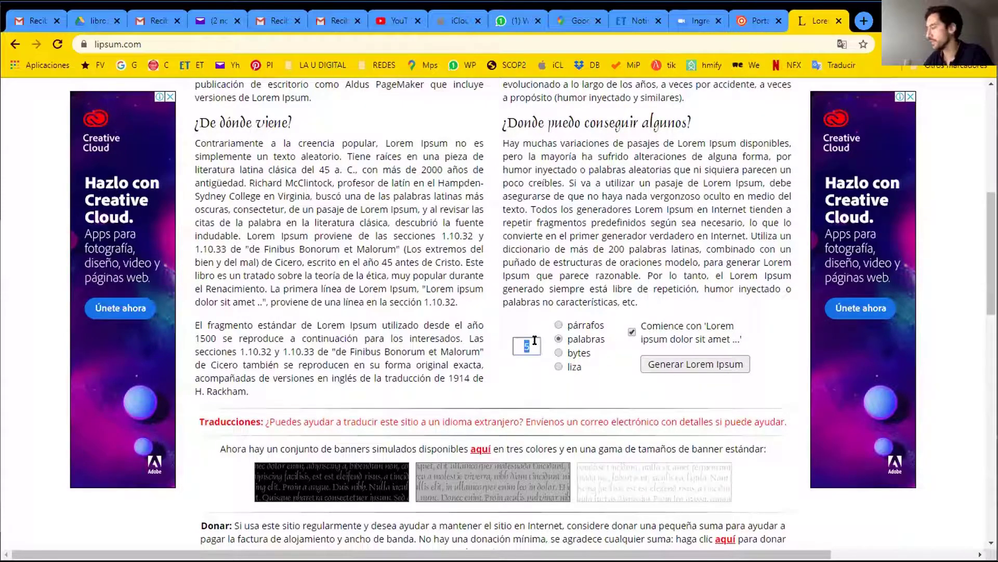
type("300")
left_click(667, 366)
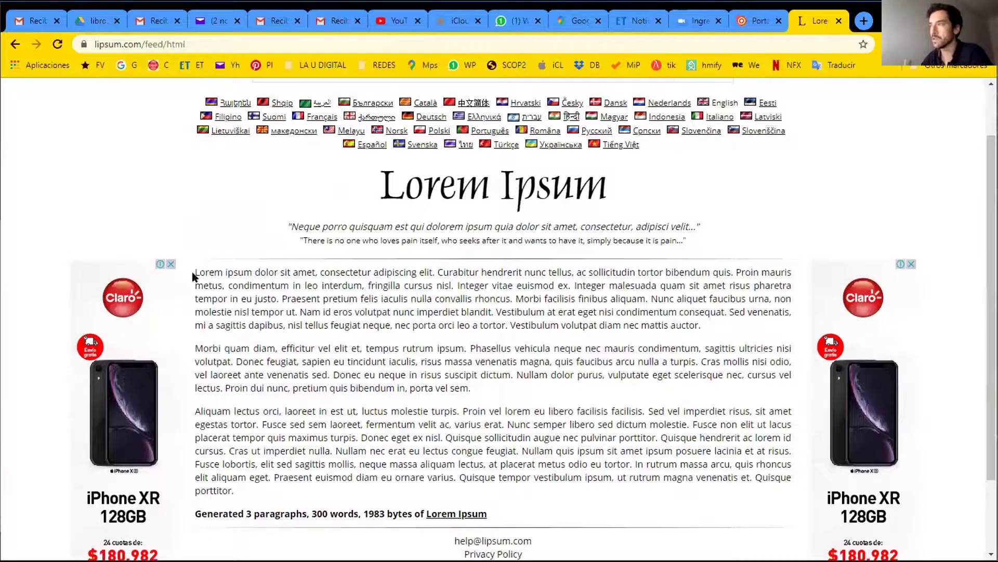
Review the generated text, return to the generator and generate 200 words of Lorem Ipsum instead
scroll(475, 473, "down", 2)
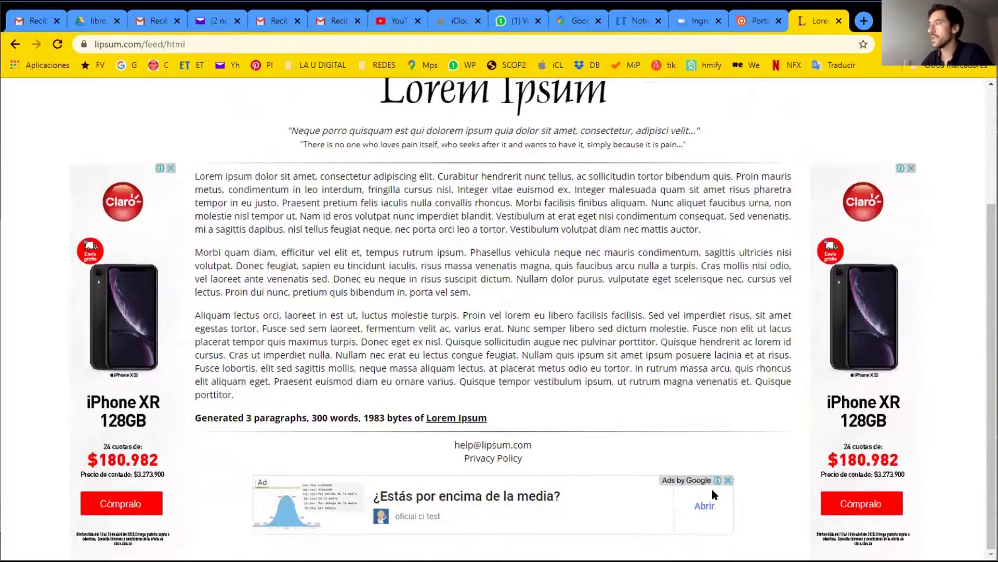
scroll(628, 445, "up", 2)
scroll(626, 440, "up", 1)
key("alt+Left")
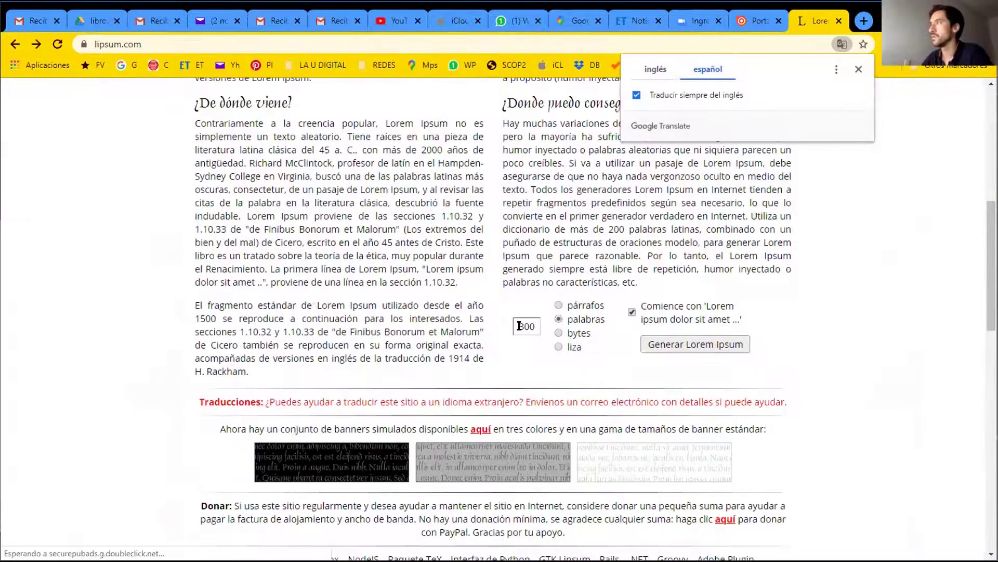
left_click_drag(515, 326, 523, 326)
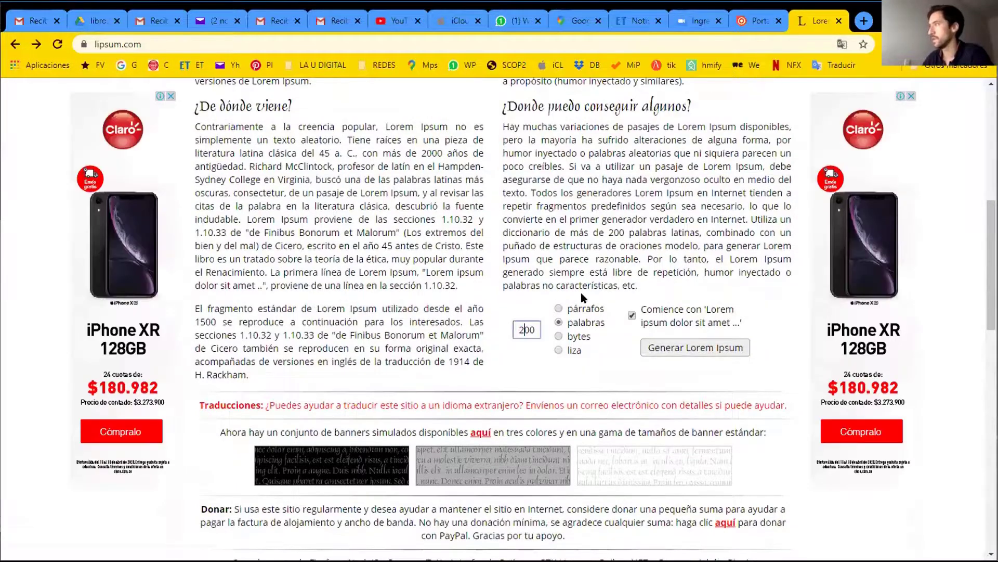
left_click(695, 348)
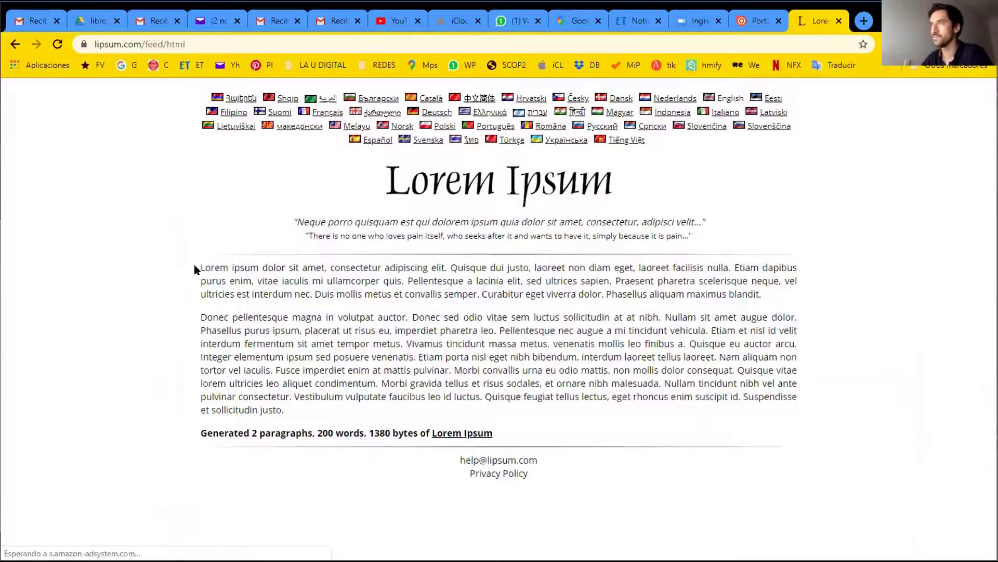
Copy both generated paragraphs and, back in InDesign, replace the dummy text in page 3's text frame with them
left_click_drag(196, 335, 279, 480)
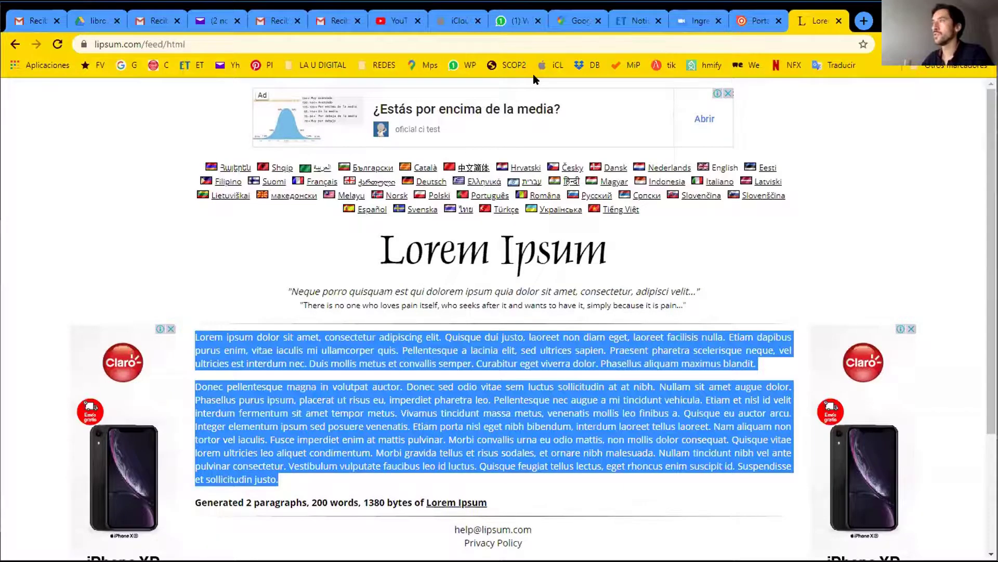
key("alt+Tab")
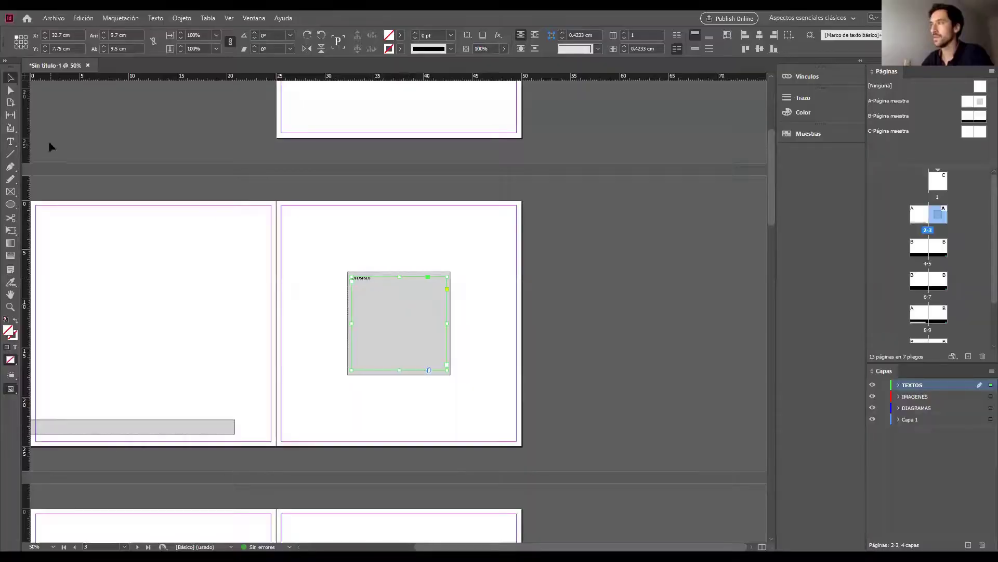
double_click(366, 280)
left_click_drag(385, 278, 341, 271)
key("ctrl+v")
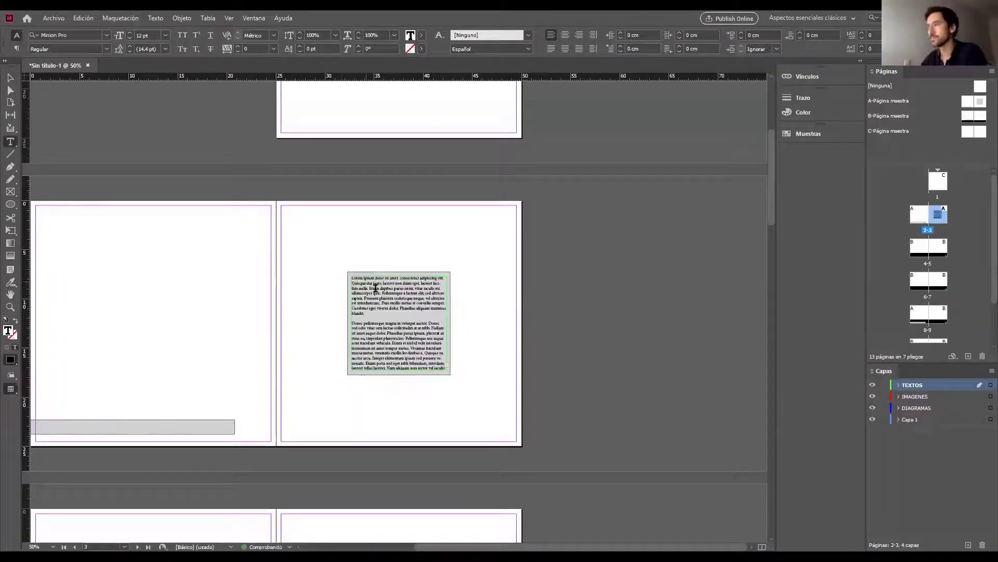
Extend page 3's text frame downward to a height of 14.85 cm to fit all its text
left_click(9, 78)
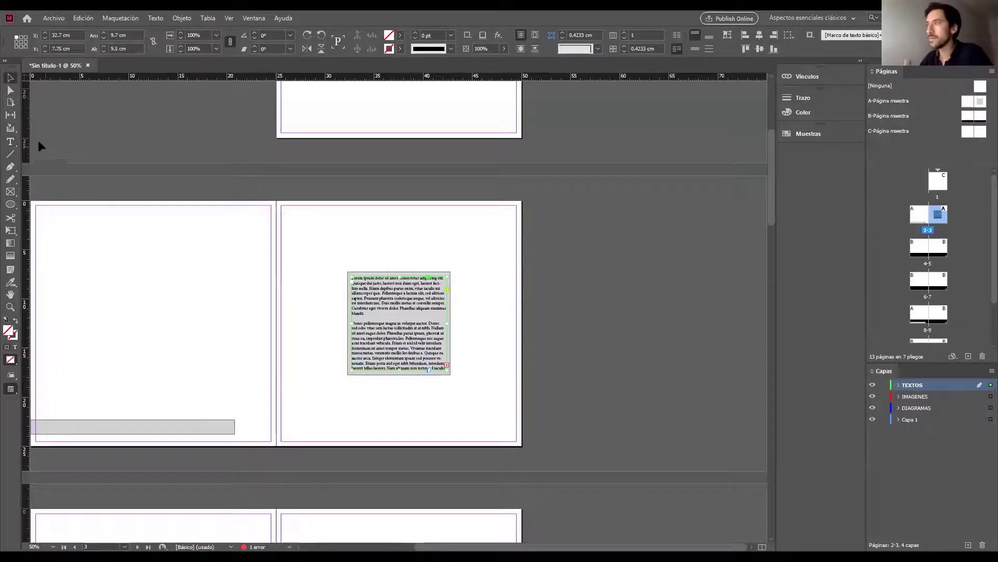
left_click_drag(400, 370, 399, 423)
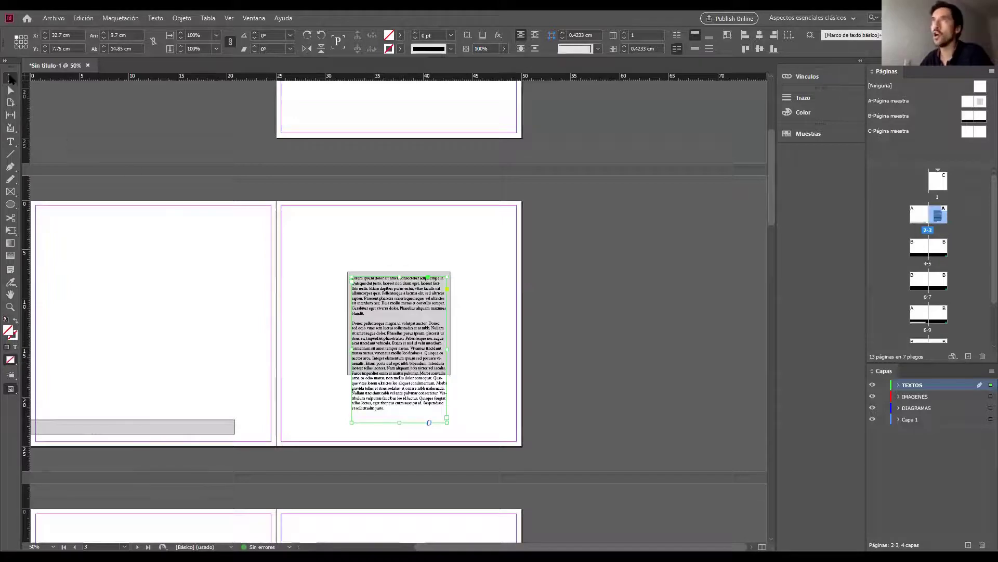
scroll(352, 288, "up", 1)
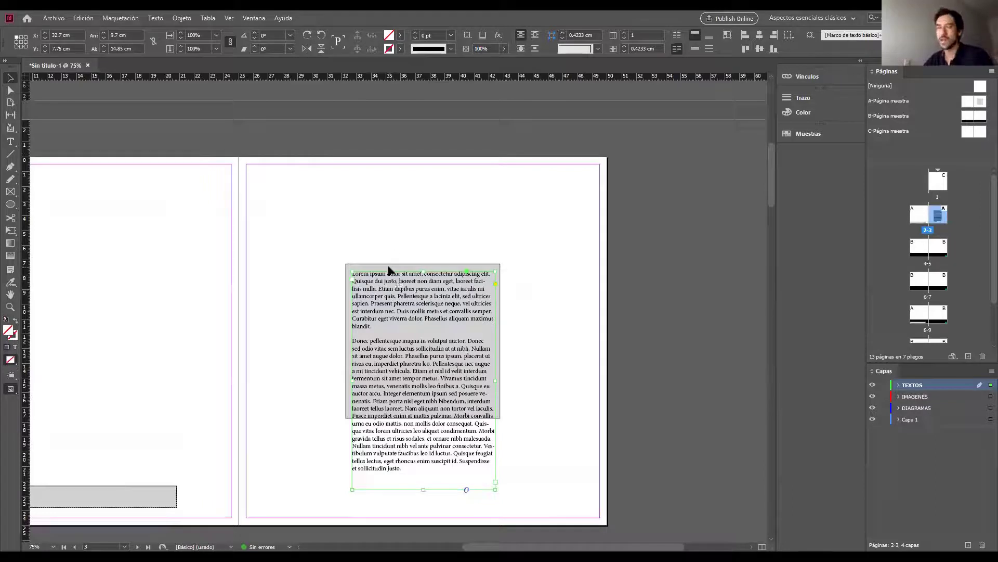
Display the Character (Carácter) settings and place them in the empty area beside page 3
left_click(253, 18)
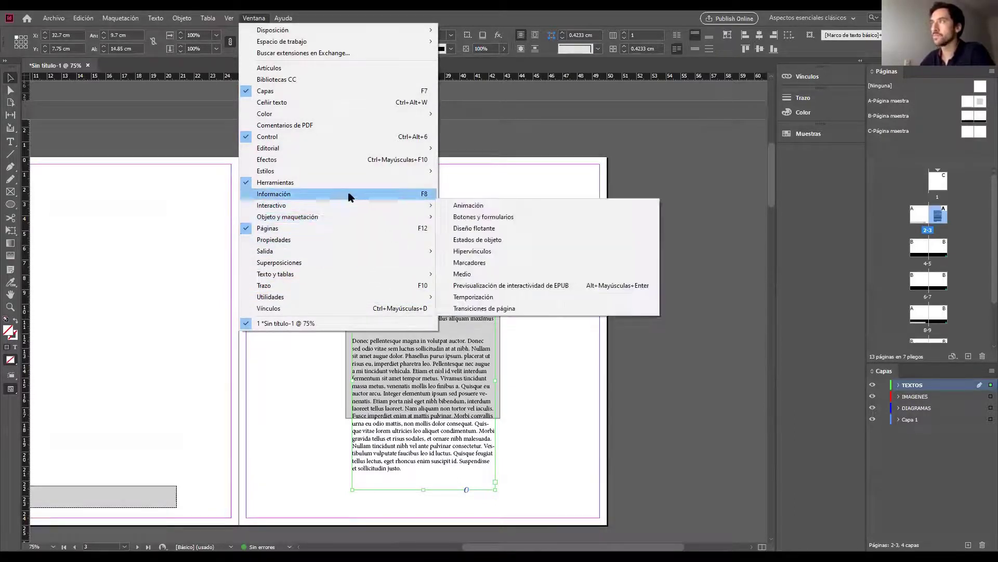
mouse_move(357, 211)
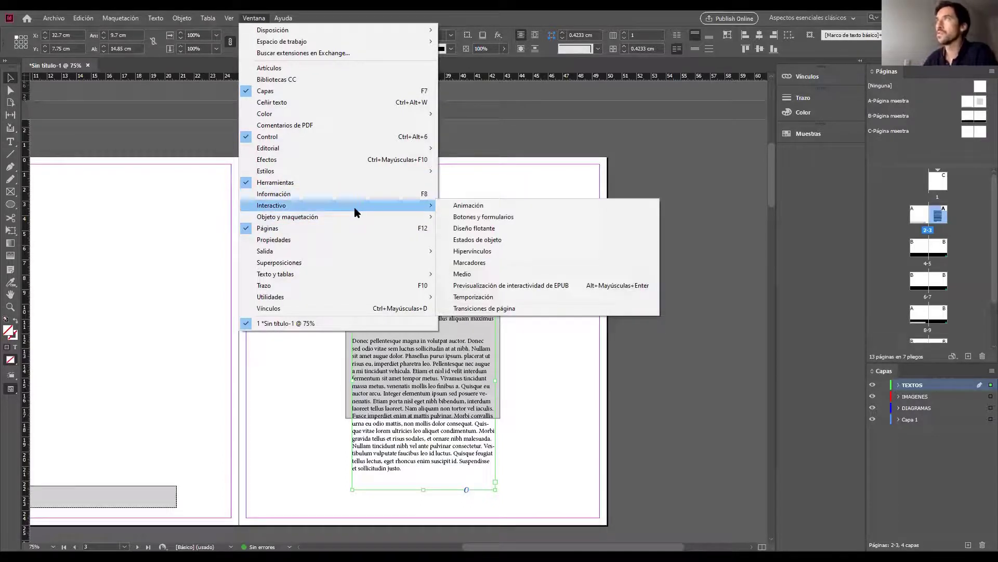
mouse_move(355, 303)
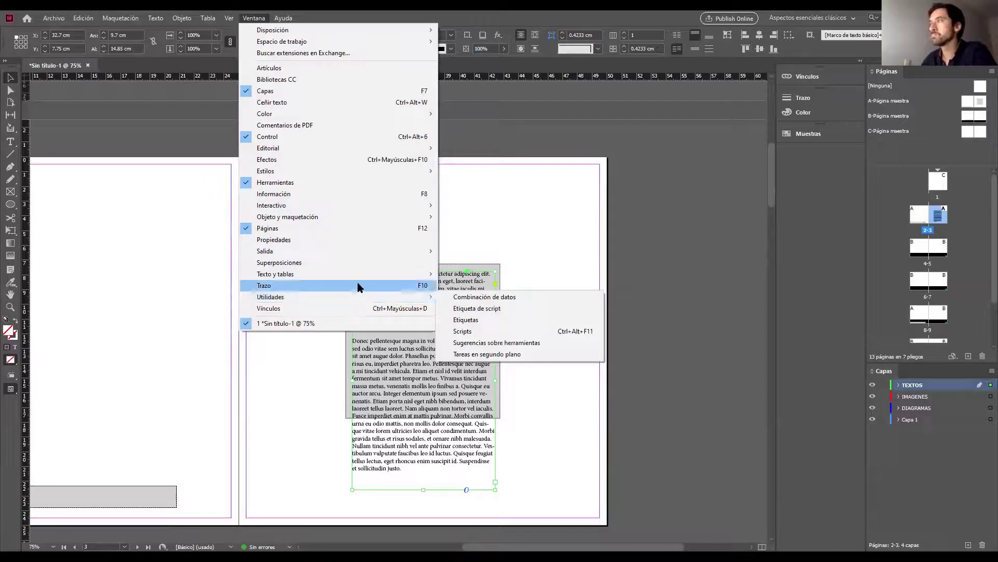
mouse_move(363, 279)
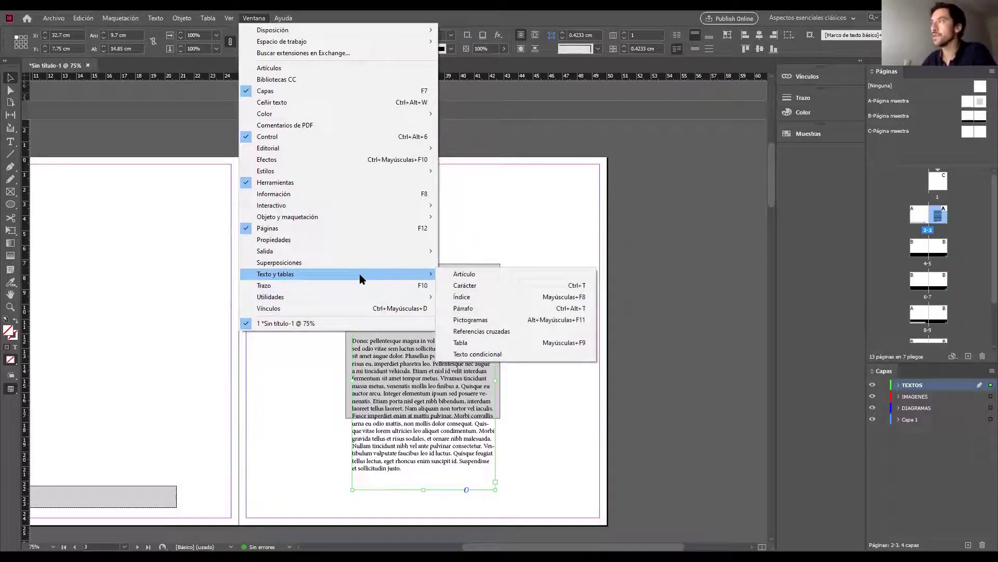
left_click(473, 292)
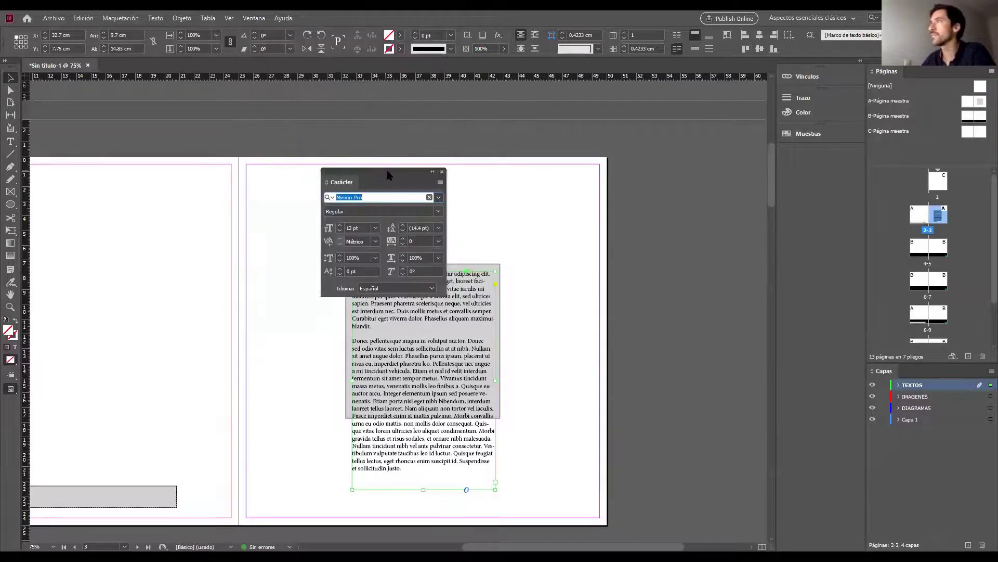
left_click_drag(385, 171, 701, 252)
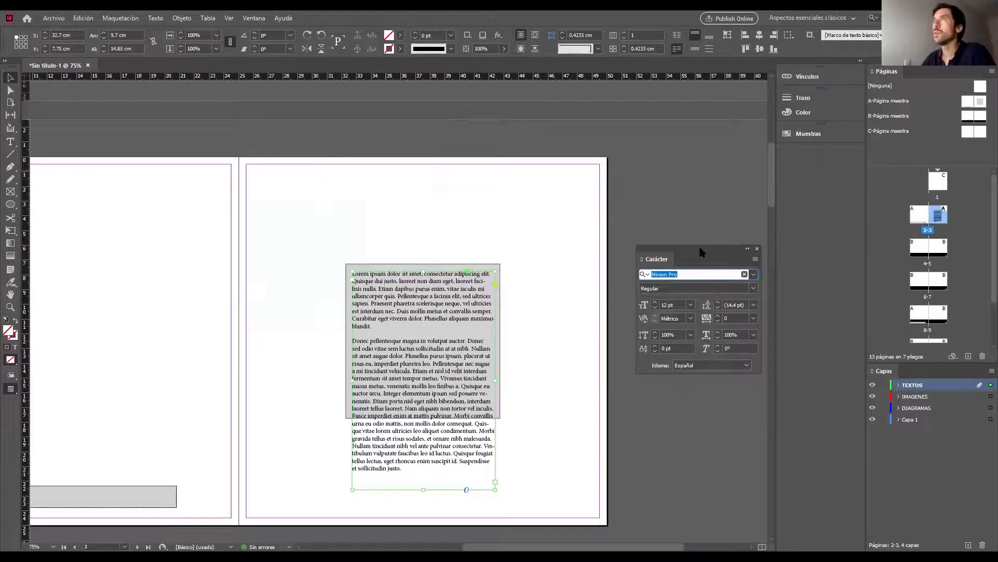
Display the Paragraph (Párrafo) settings and place them directly below the Character settings
left_click(254, 17)
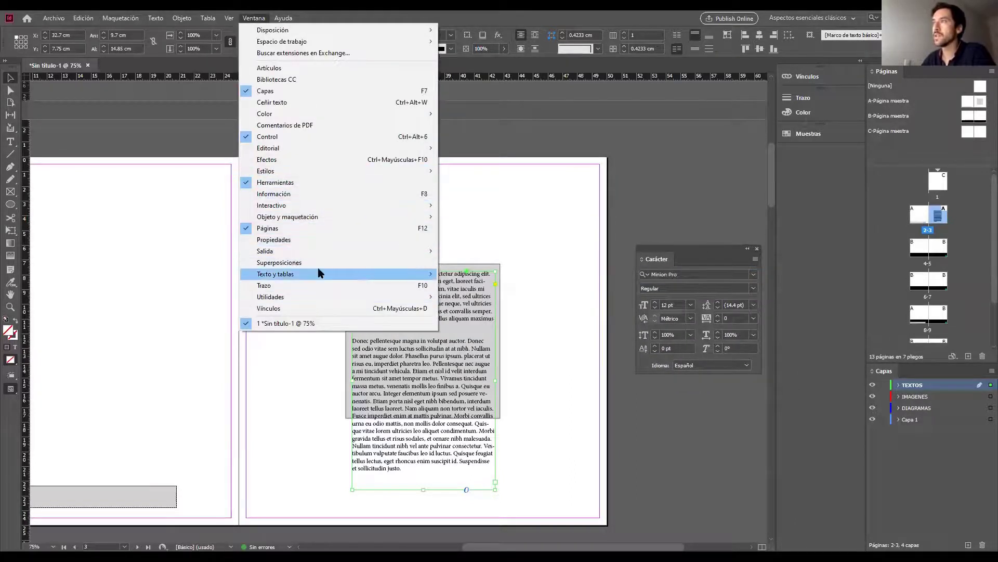
mouse_move(403, 274)
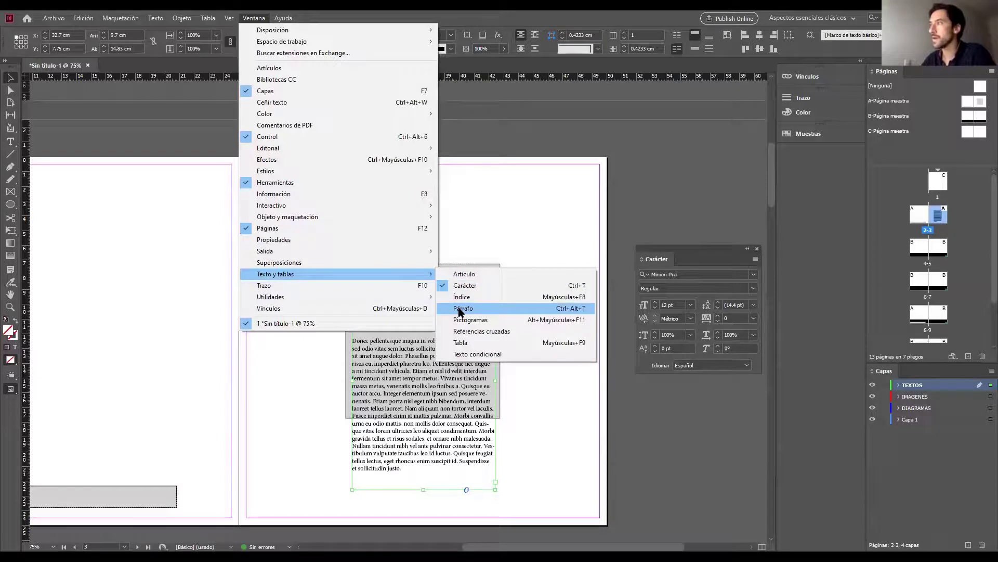
key("Return")
left_click_drag(393, 183, 709, 347)
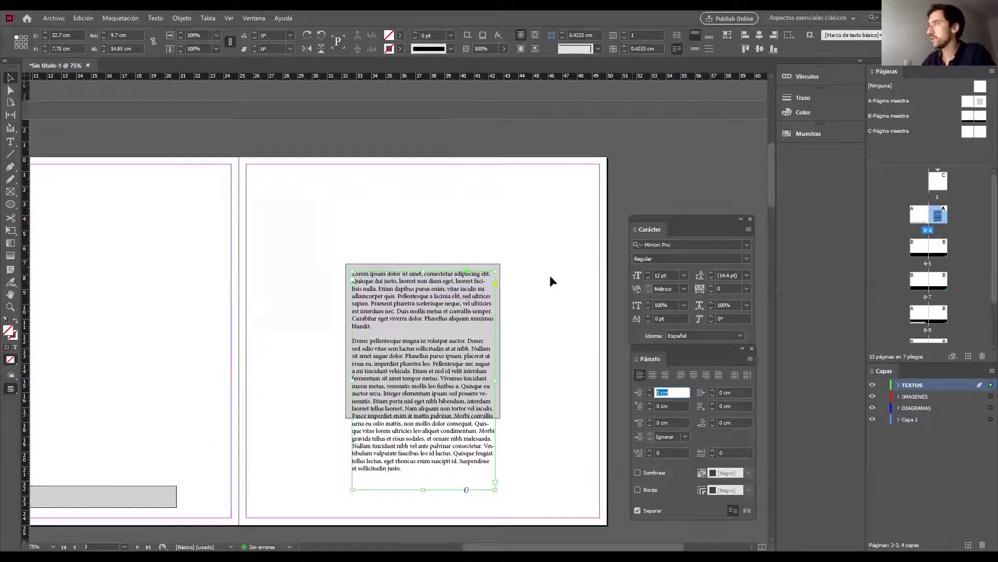
Change the font of page 3's text frame to Arial
left_click(748, 246)
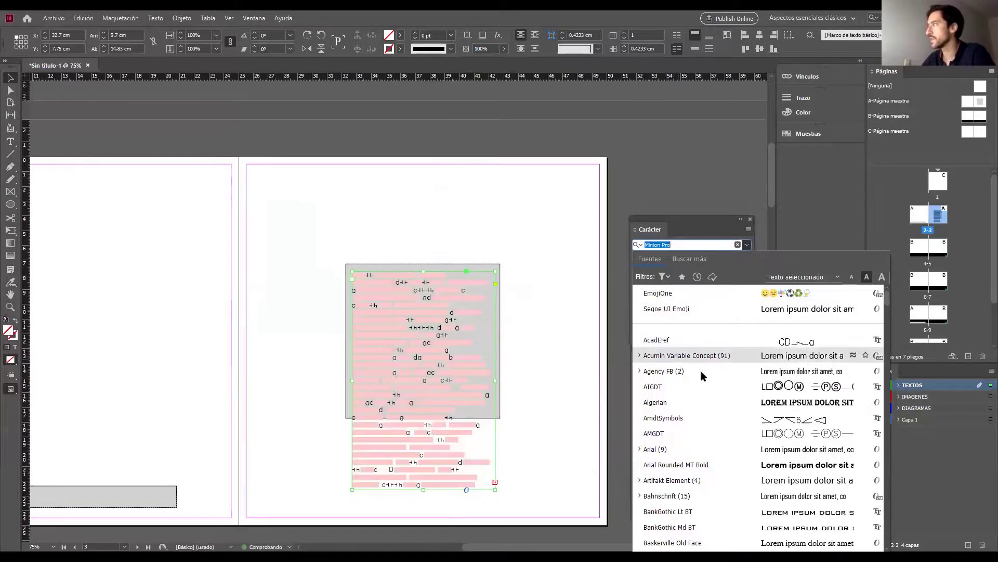
scroll(700, 353, "down", 1)
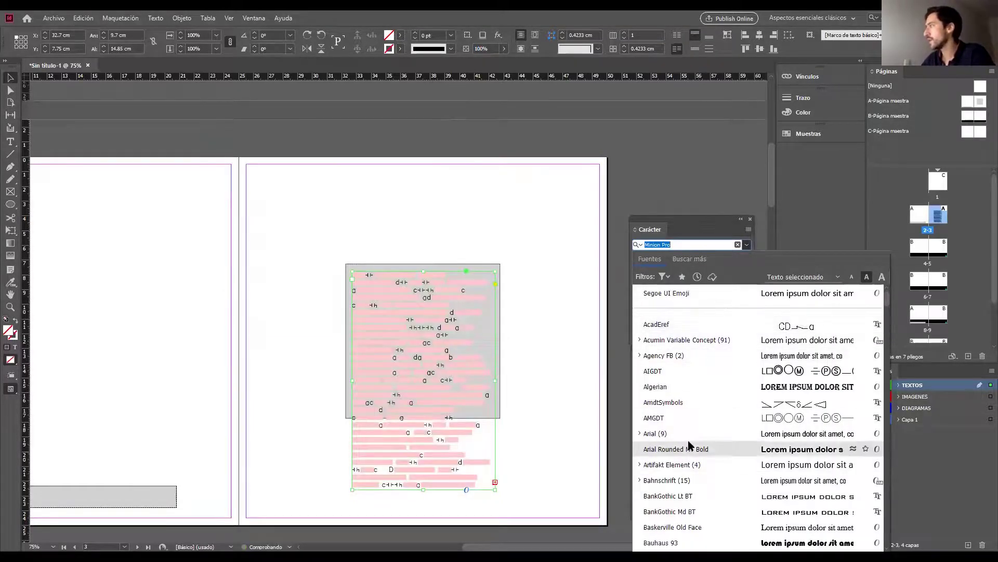
left_click(675, 432)
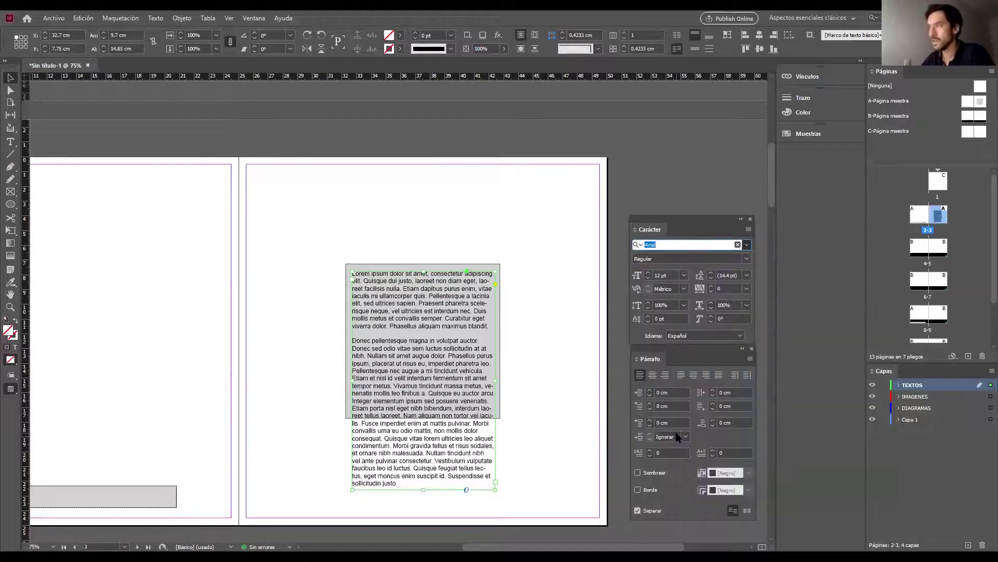
Set the font size of page 3's text to 9 pt, comparing it with 10 pt before returning to 9 pt
left_click(684, 276)
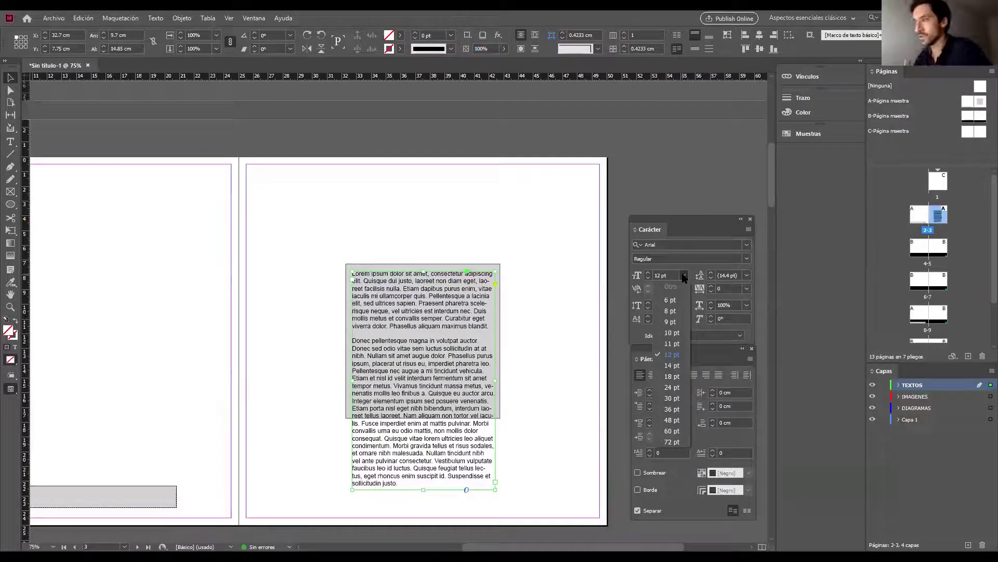
left_click(671, 322)
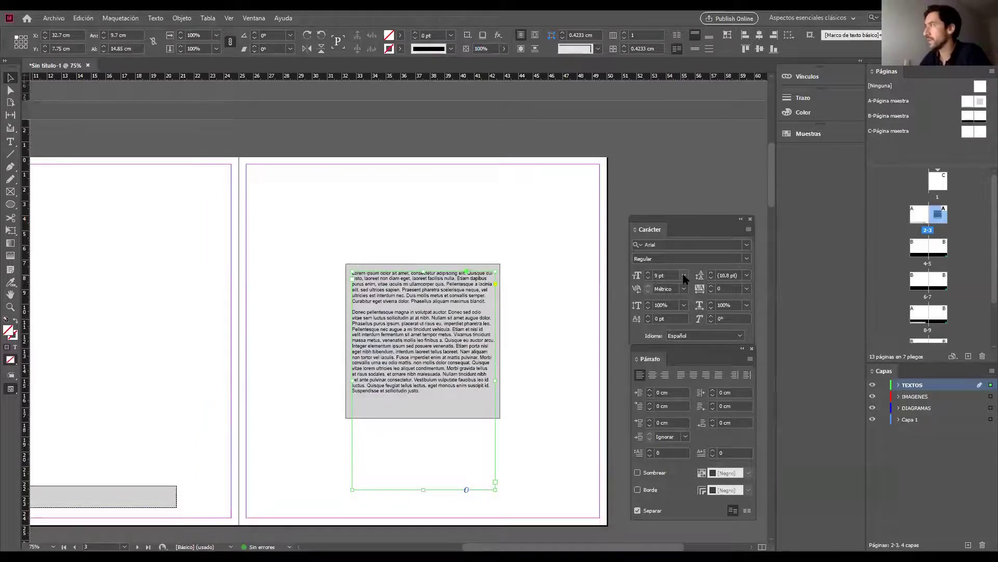
left_click(684, 276)
left_click(671, 332)
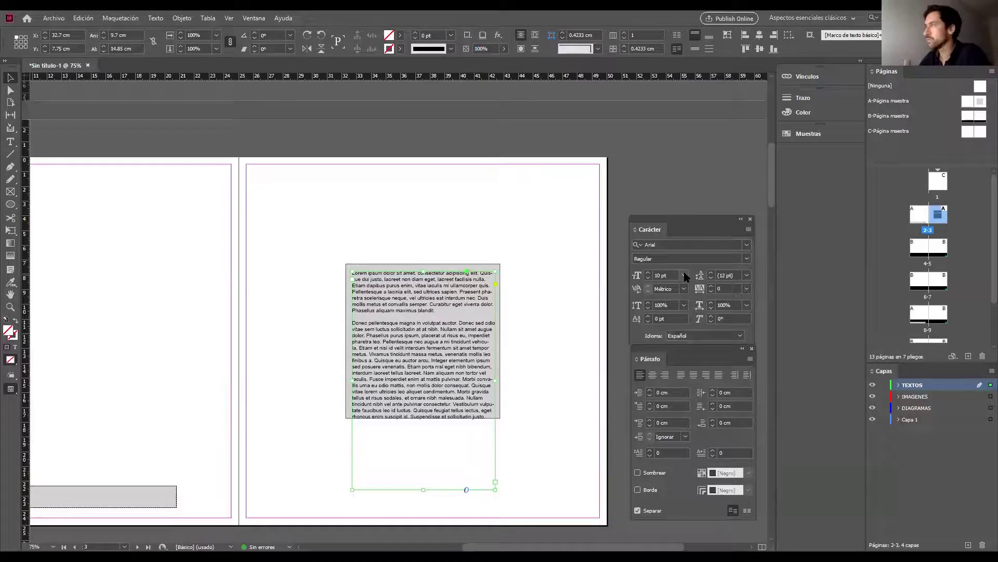
left_click(684, 276)
left_click(669, 322)
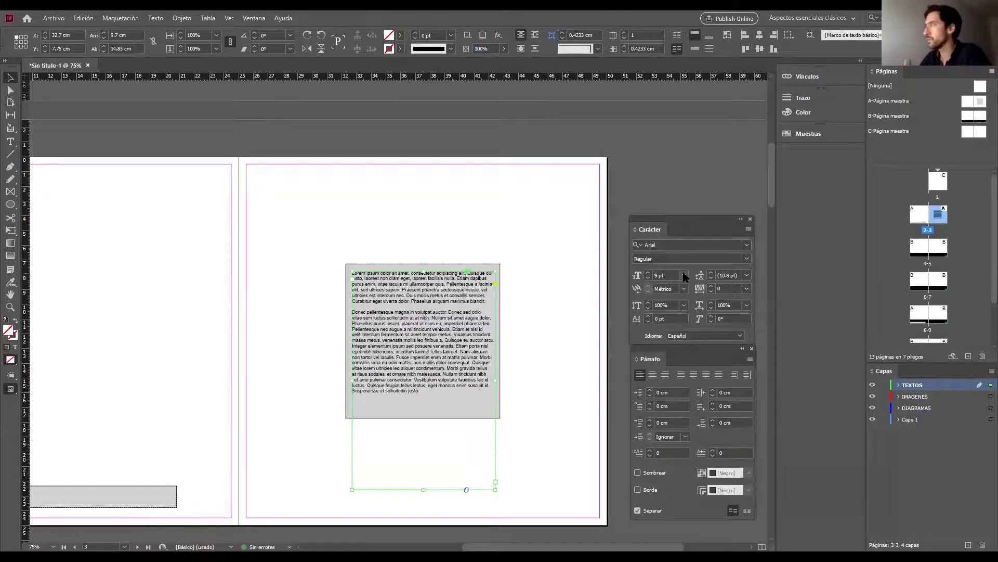
left_click(684, 276)
left_click(684, 276)
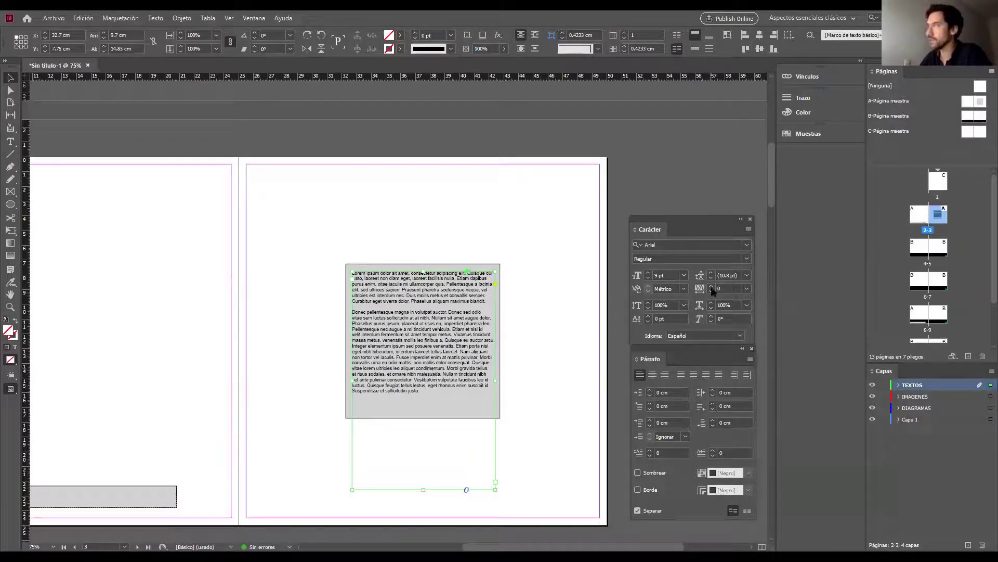
Try leading values of 10, 12 and 14 pt on page 3's text, going back to 12 pt
left_click(750, 280)
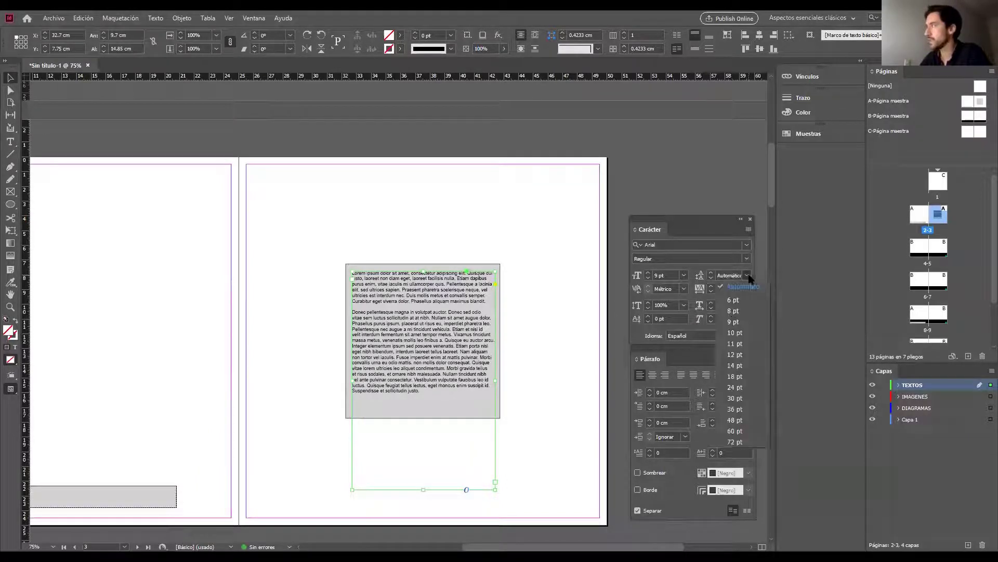
left_click(734, 336)
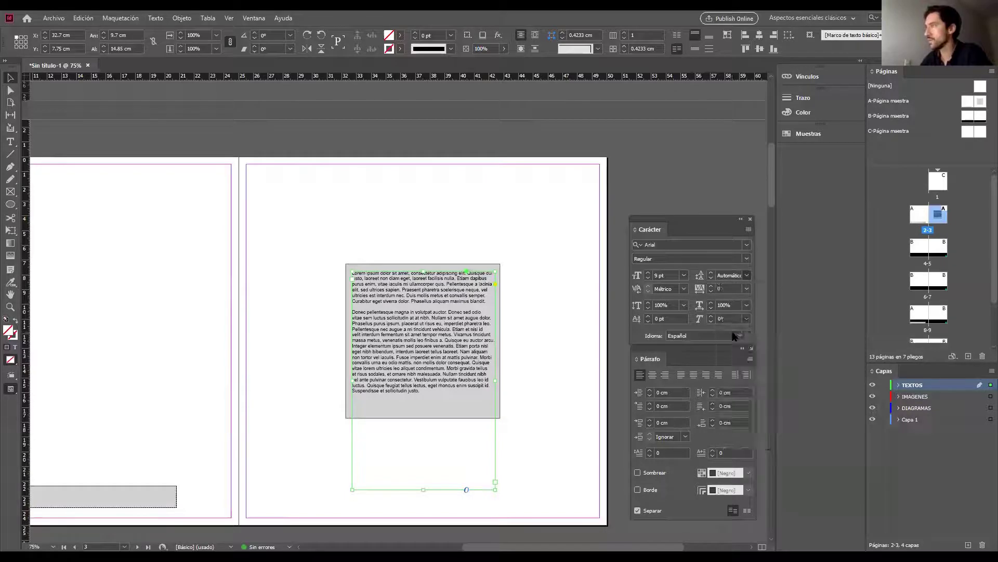
left_click(748, 276)
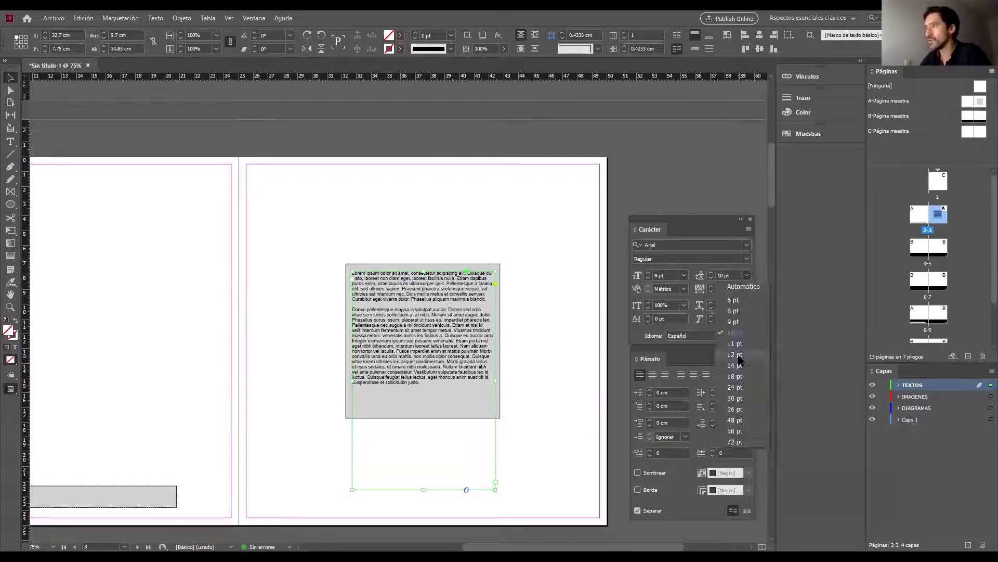
left_click(735, 354)
left_click(746, 276)
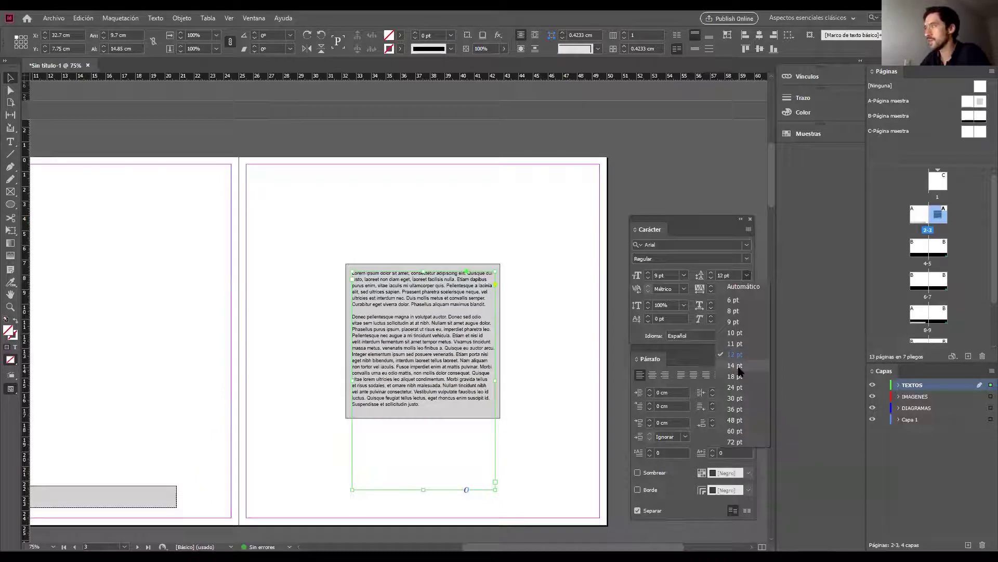
left_click(738, 365)
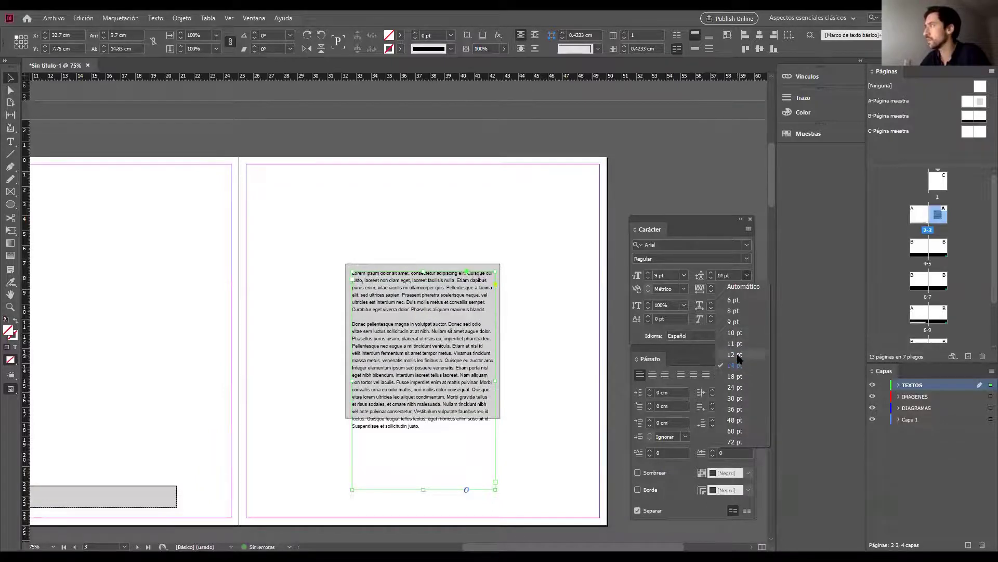
left_click(734, 355)
Set the leading of page 3's text to 13 pt
left_click(719, 275)
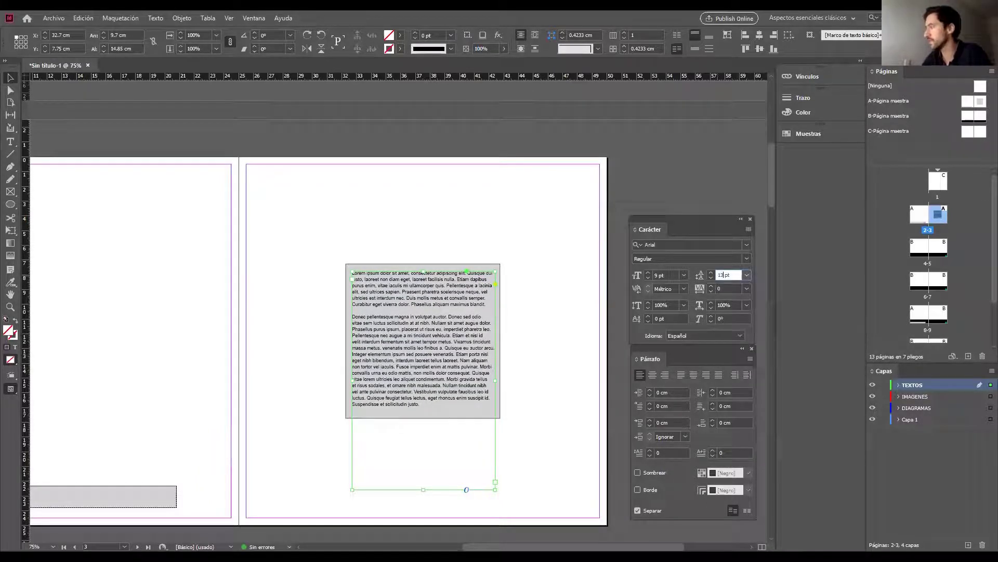
type("13")
key("Return")
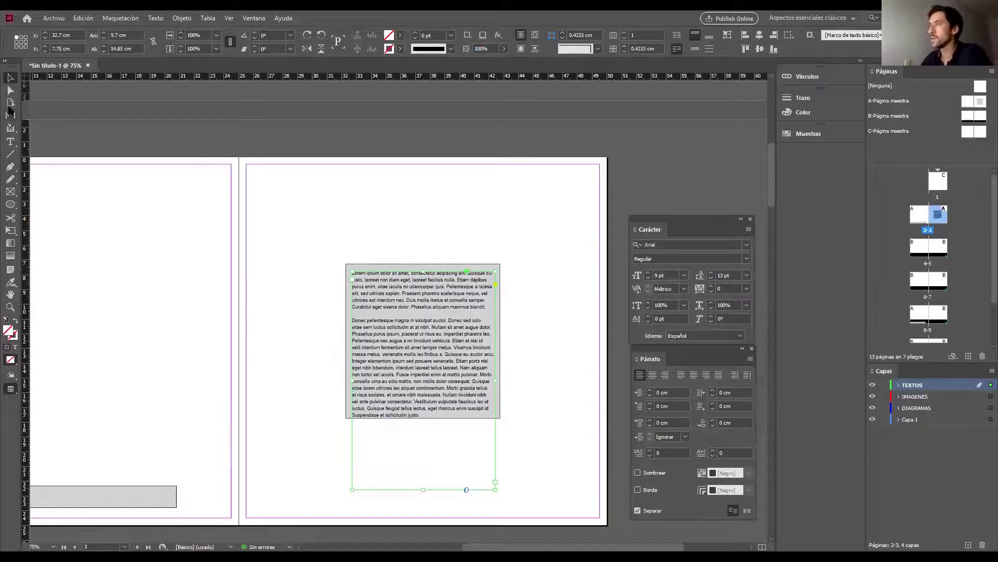
Shorten page 3's text frame from below to a height of 10.5 cm and nudge it up to Y 7.575 cm
left_click_drag(422, 489, 423, 426)
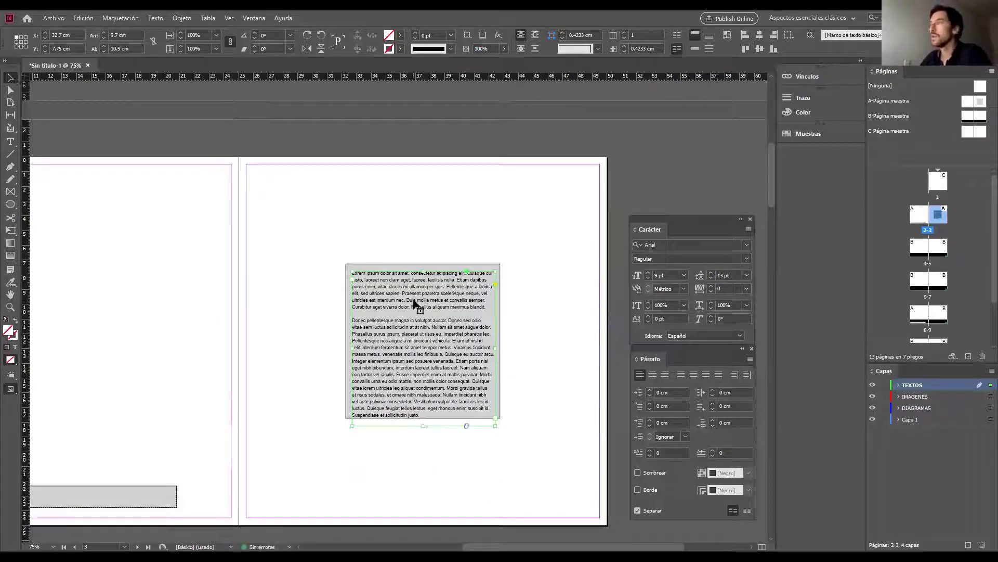
key("Up")
key("Up")
key("Up")
key("Up")
key("Up")
key("Up")
key("Up")
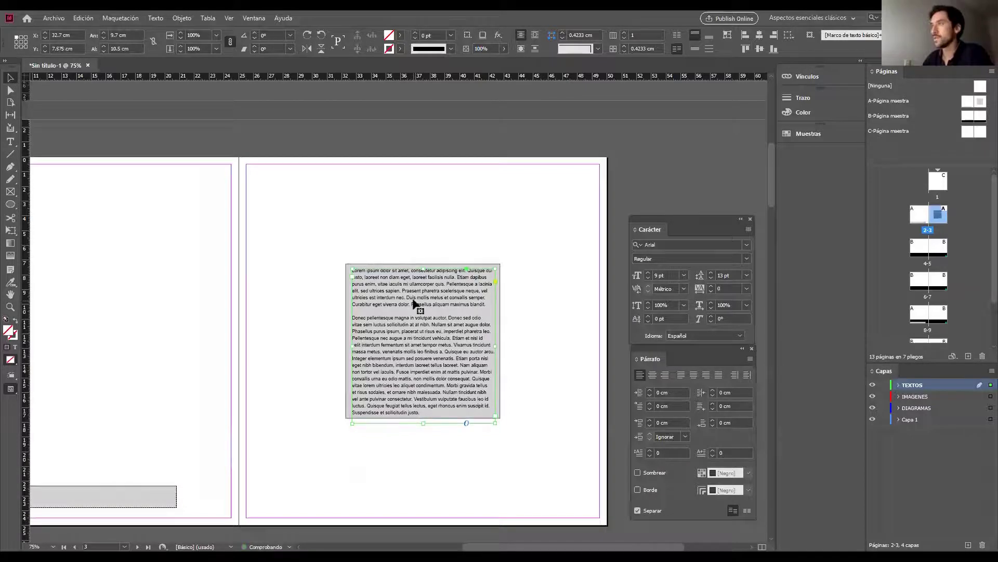
key("Left")
key("Right")
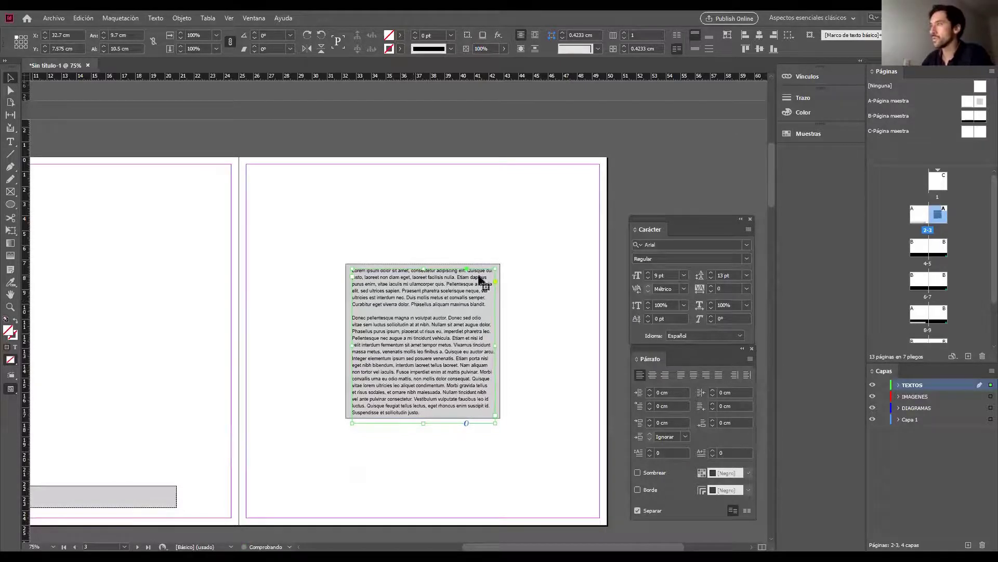
Examine up close how the text frame fits inside the grey box on page 3
key("z")
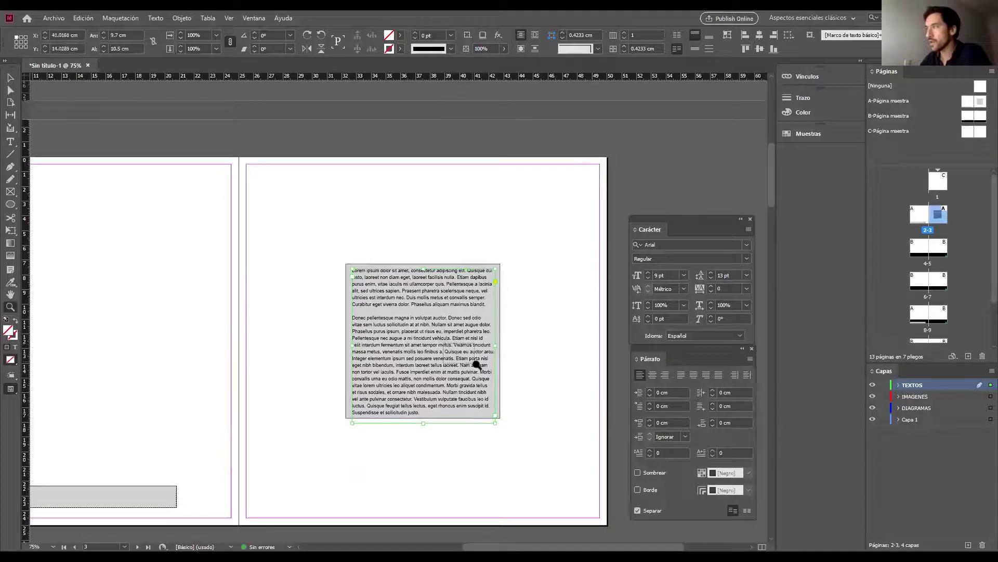
left_click_drag(443, 342, 531, 435)
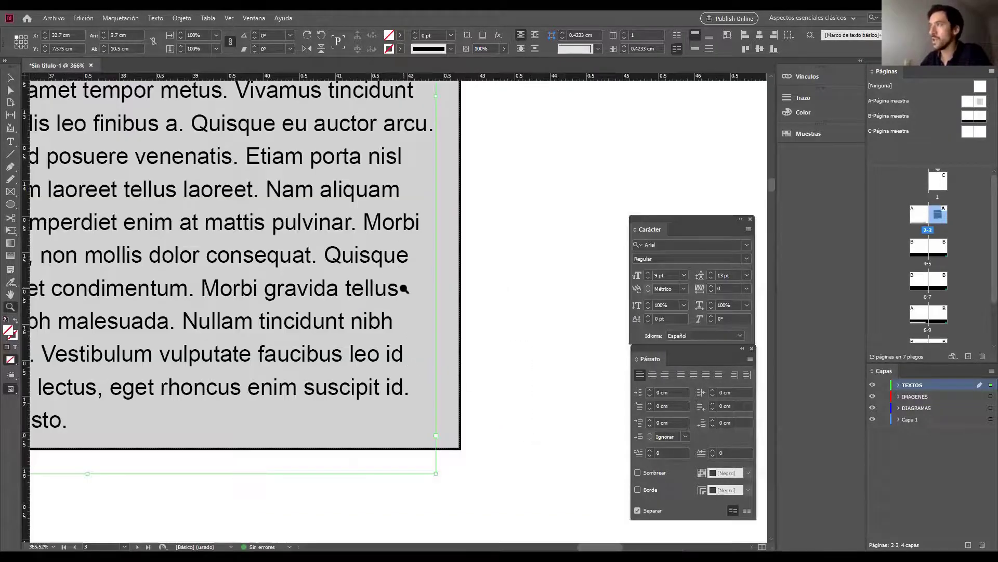
scroll(383, 287, "down", 6)
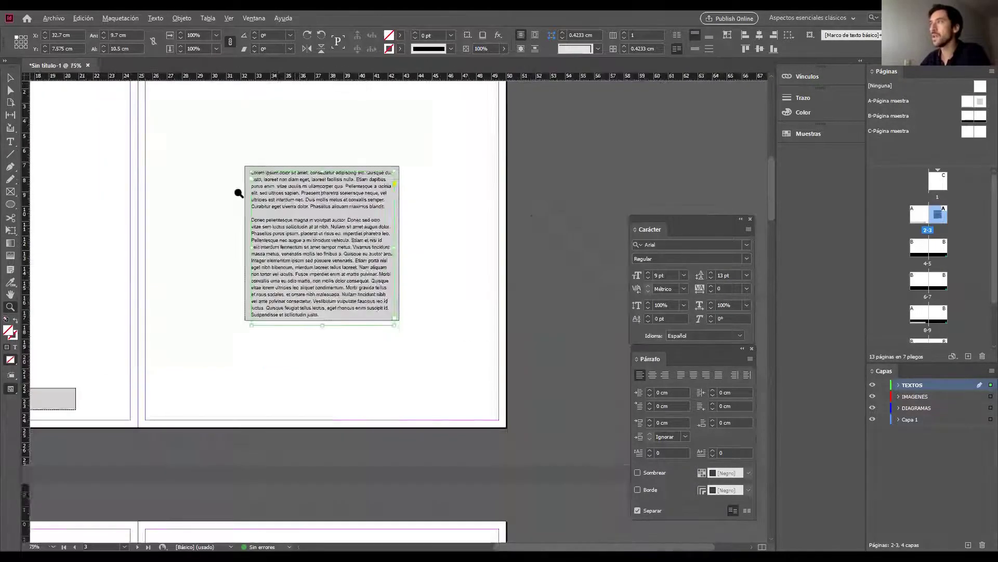
scroll(226, 175, "up", 1)
scroll(306, 192, "up", 2)
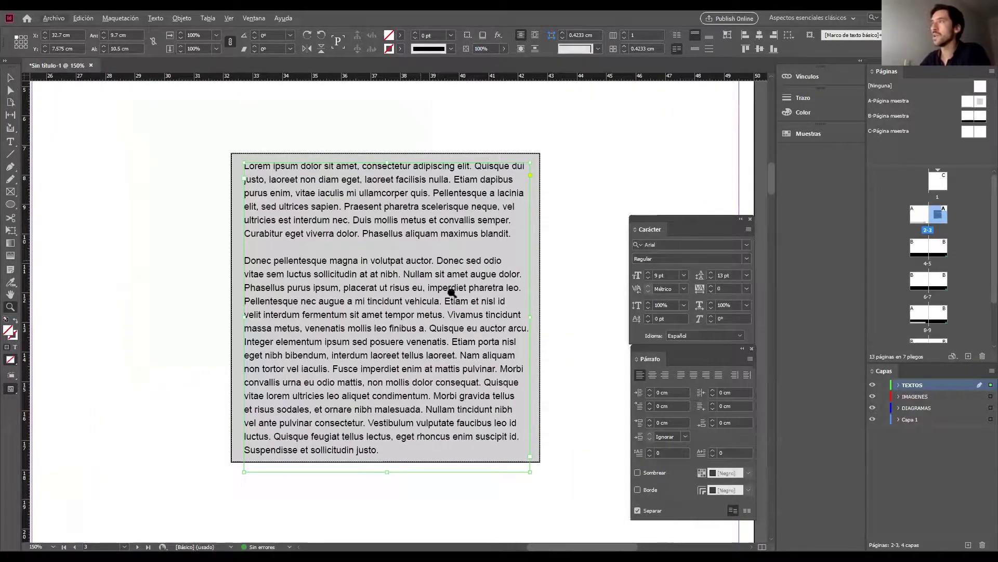
scroll(474, 299, "up", 1)
scroll(474, 299, "down", 1)
scroll(458, 296, "down", 2)
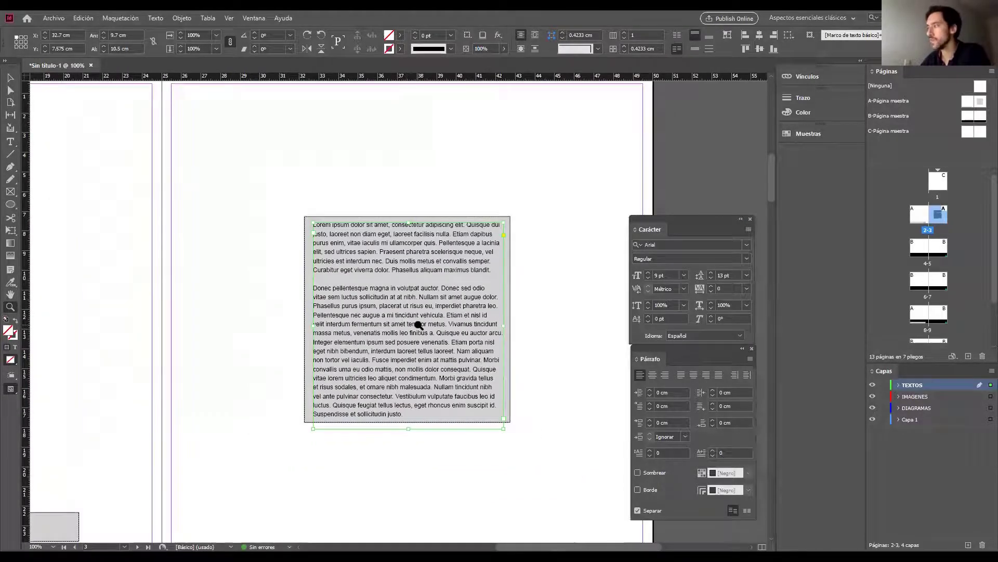
Turn hyphenation (Separar) off and back on for page 3's text frame to compare the line breaks
key("v")
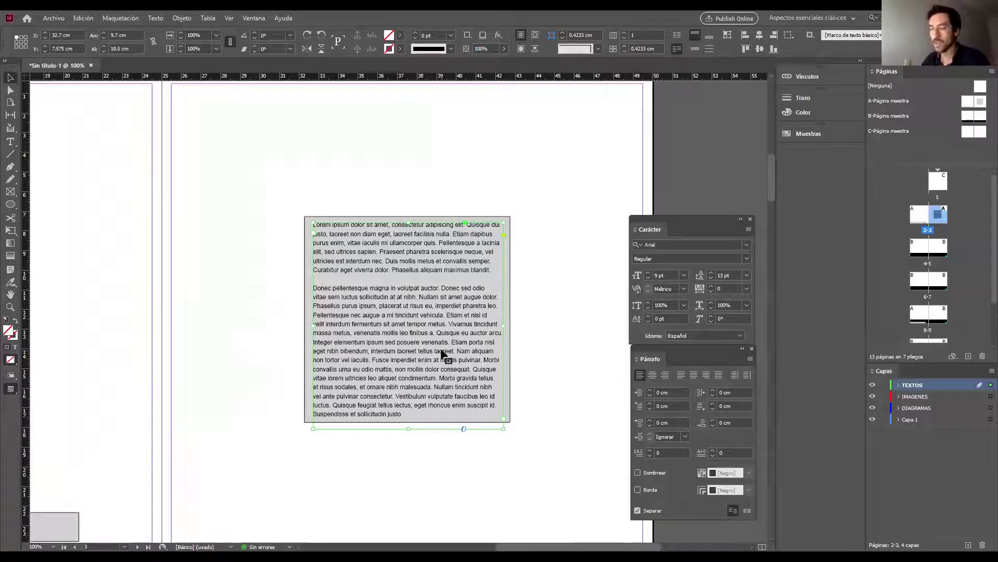
left_click(637, 511)
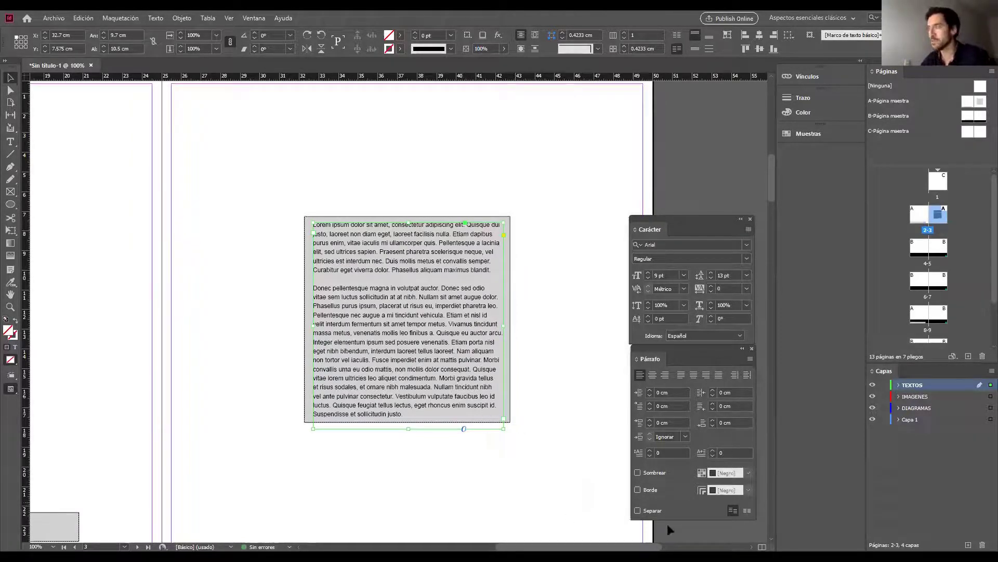
left_click(638, 512)
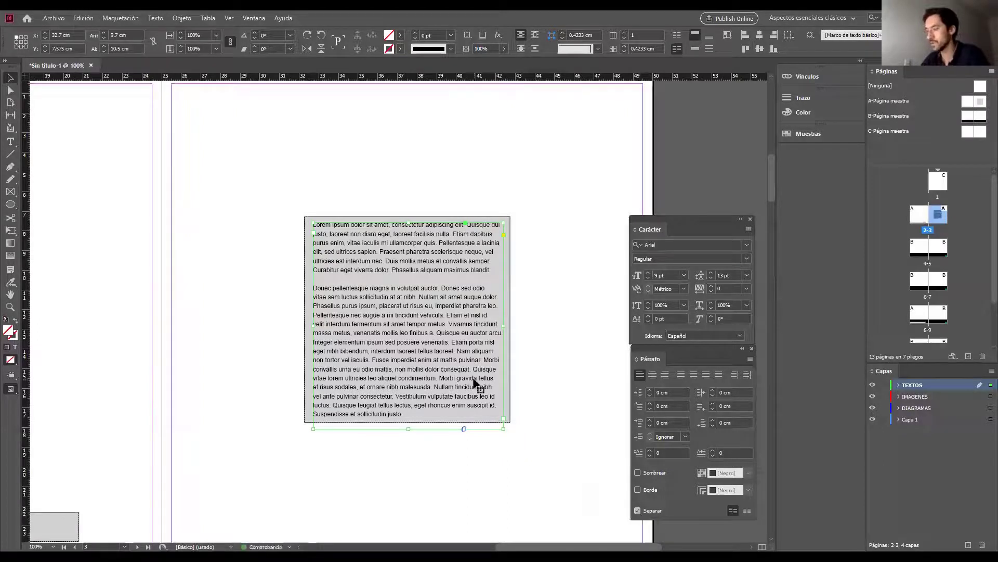
Replace the rest of the first paragraph after "Lorem ipsum dolor sit amet, c" with long uppercase filler words starting "ANDASDSAD ASDASDASD ASDJHOIFUESOF"
double_click(472, 363)
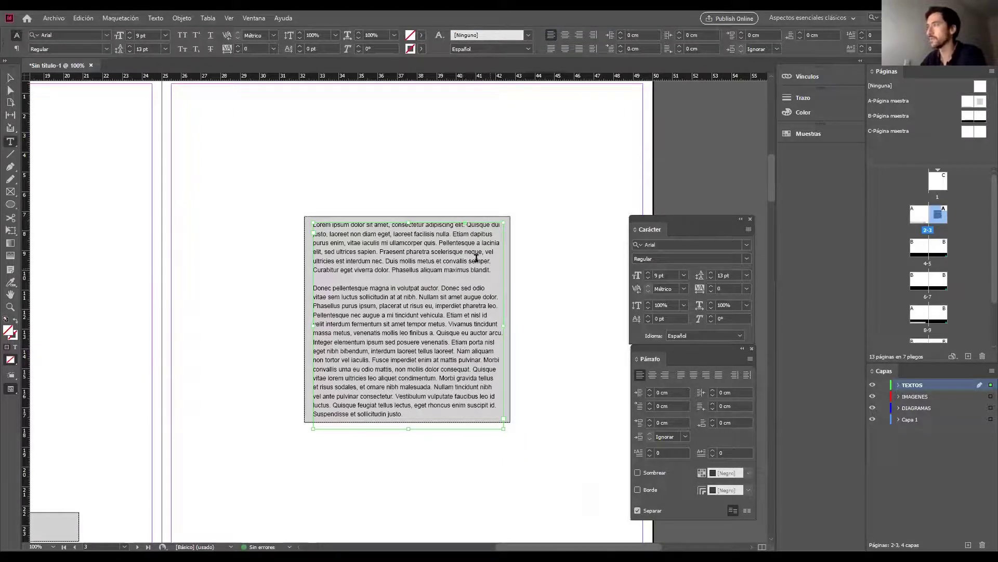
left_click_drag(491, 270, 395, 224)
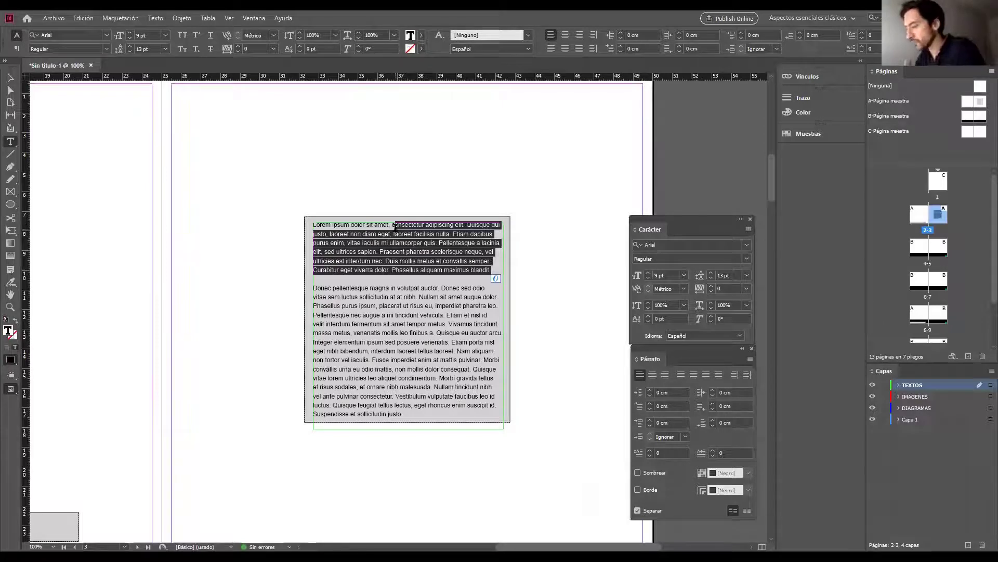
type("ANDASDSAD ASDAS")
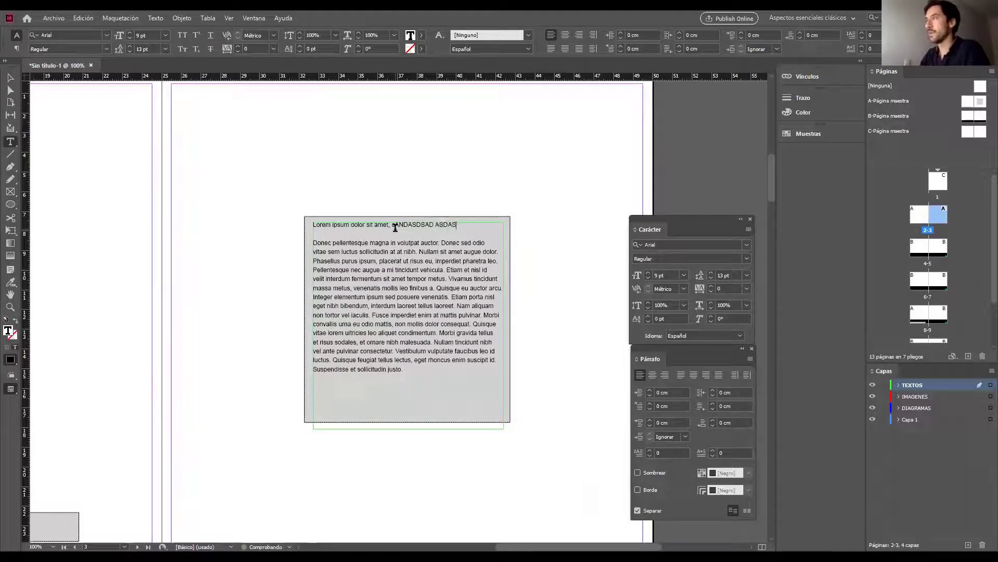
type("DASD ASD-JHOIFUESOF ")
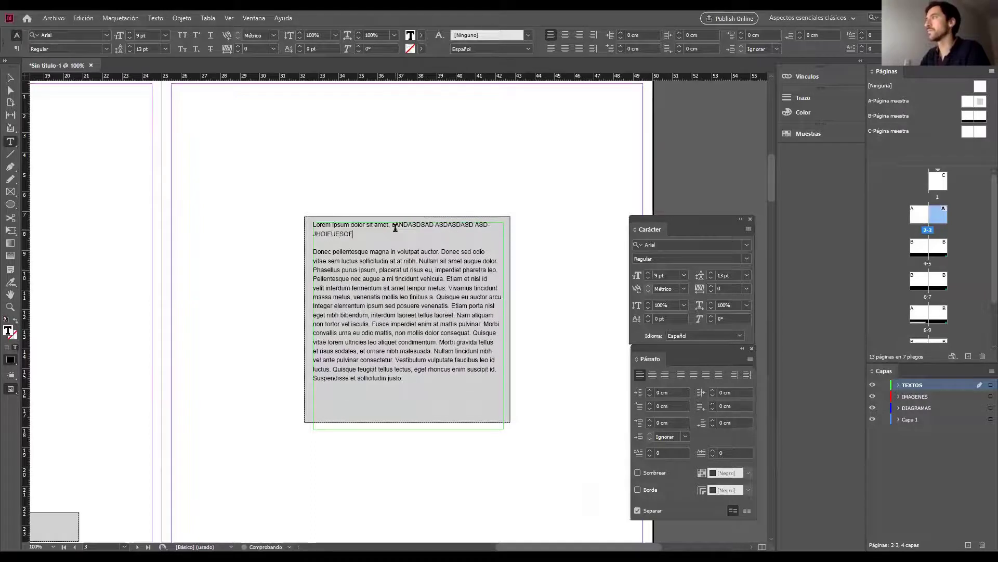
type("SDJKFHSDF")
type("LKSDFJLSD")
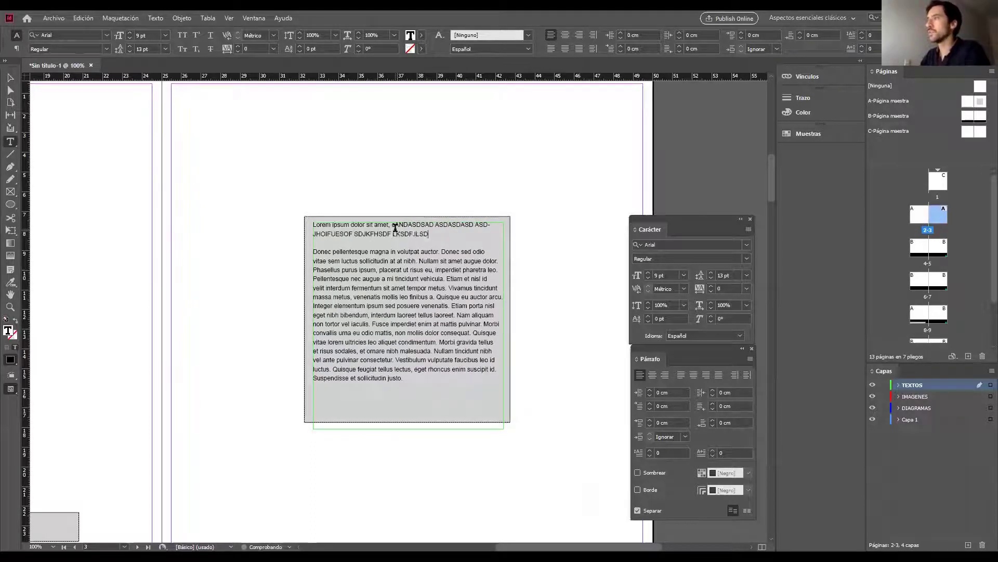
type("JF LSKDFJDSLF LKSDJFLSDKJF F")
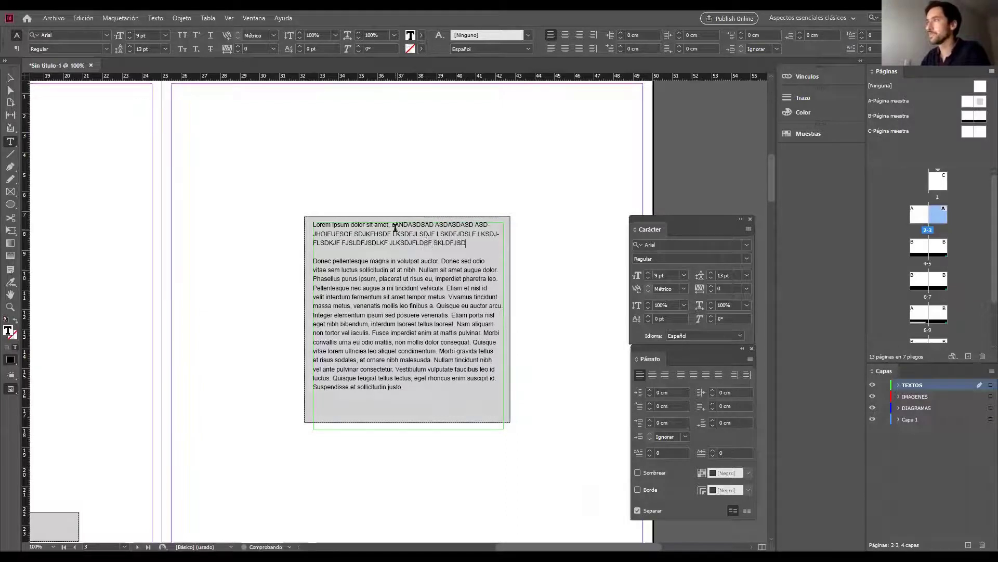
type("JSLDFJSDLKF JLKSDJFLDSF SKLDFJSDJUOI LSDJFLSDKJF")
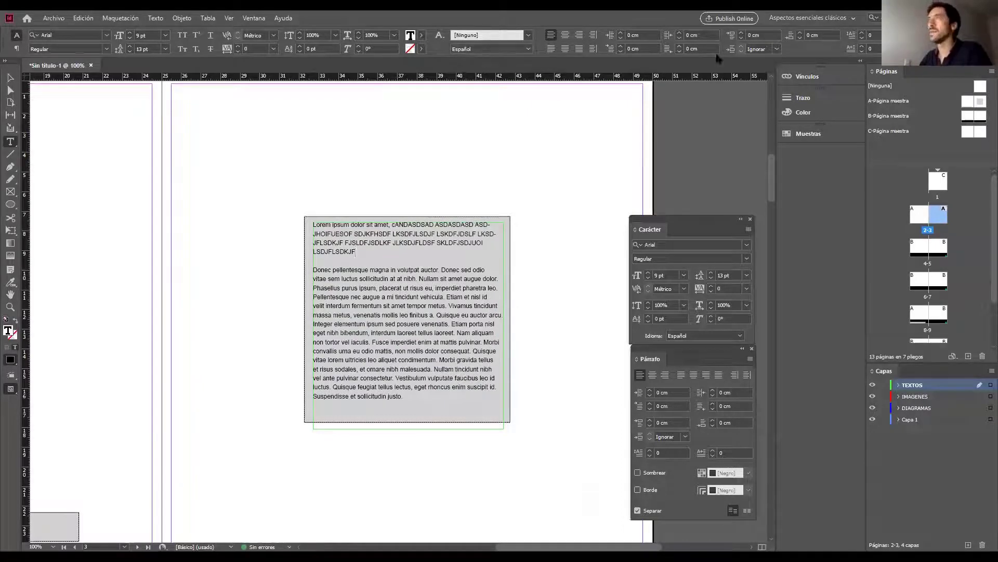
key("Escape")
Inspect the hyphenated line ends in the uppercase text and turn off hyphenation (Separar) for page 3's text frame
scroll(488, 225, "up", 1)
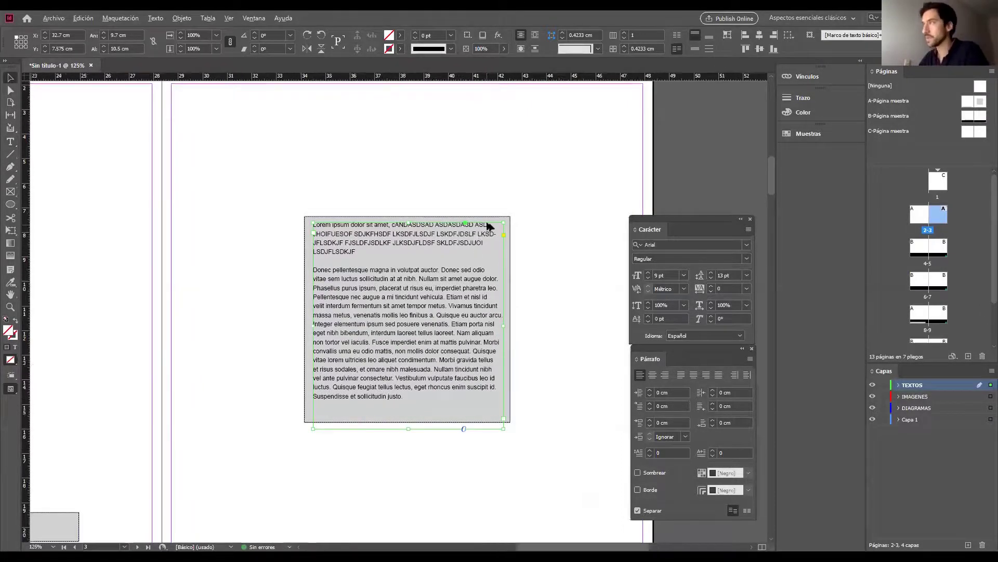
scroll(489, 225, "up", 4)
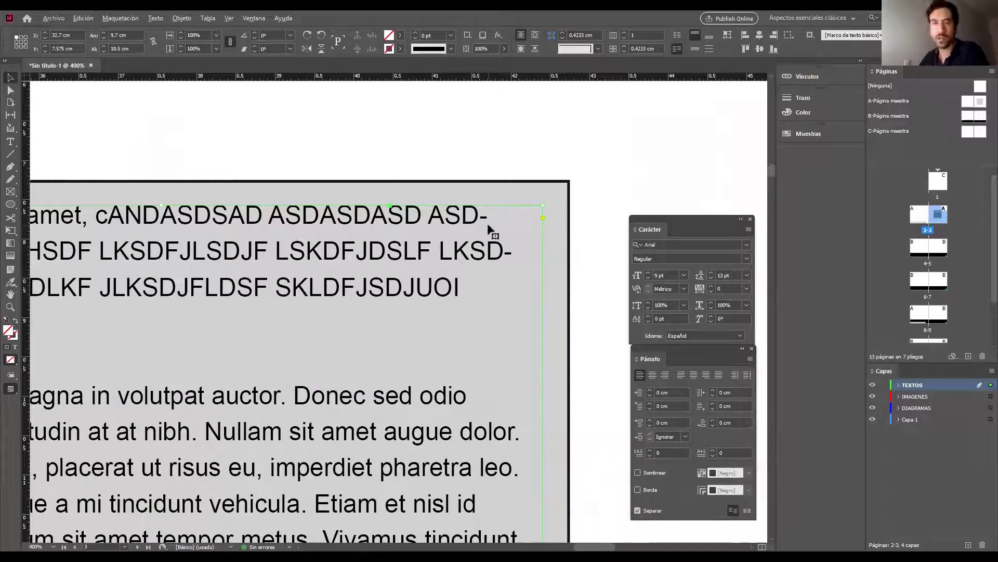
scroll(487, 223, "down", 3)
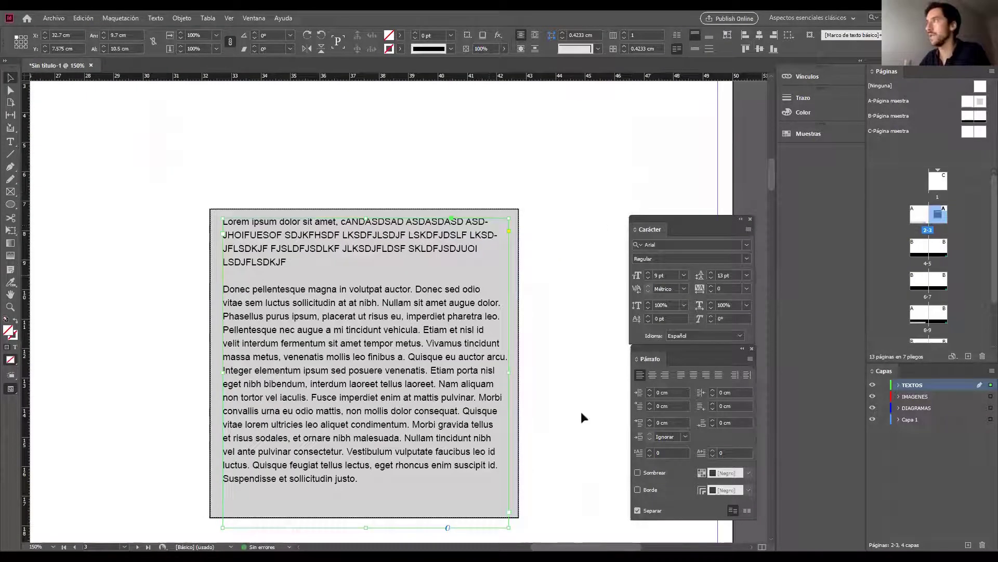
left_click(638, 510)
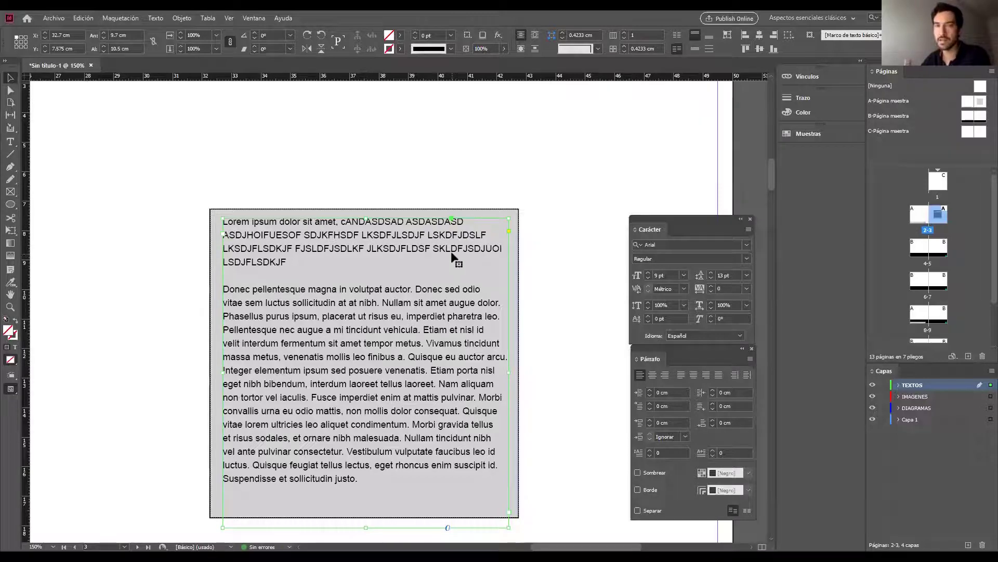
scroll(417, 254, "down", 2)
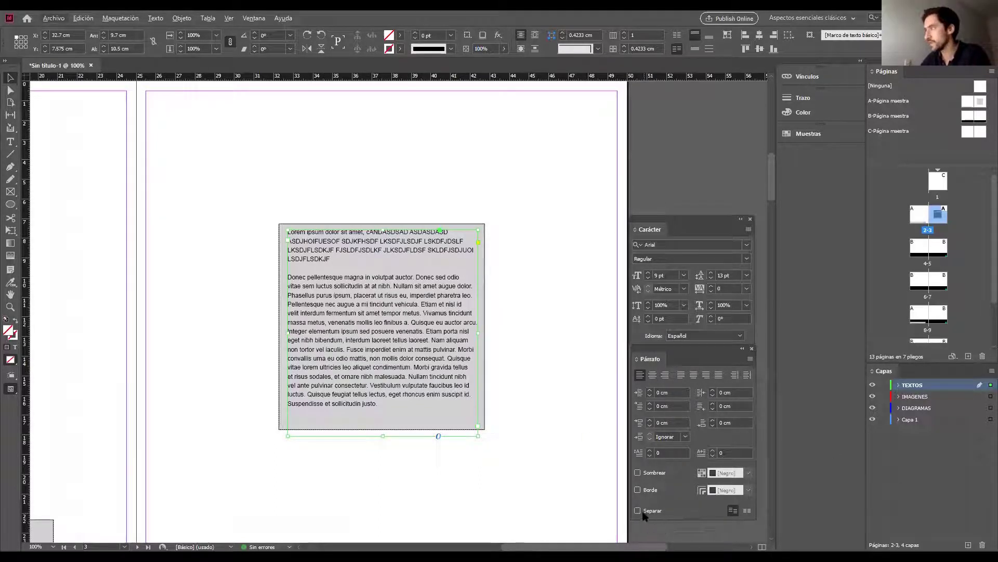
Try the justified alignments with different last-line settings on page 3's text and check the word spacing up close
left_click(680, 375)
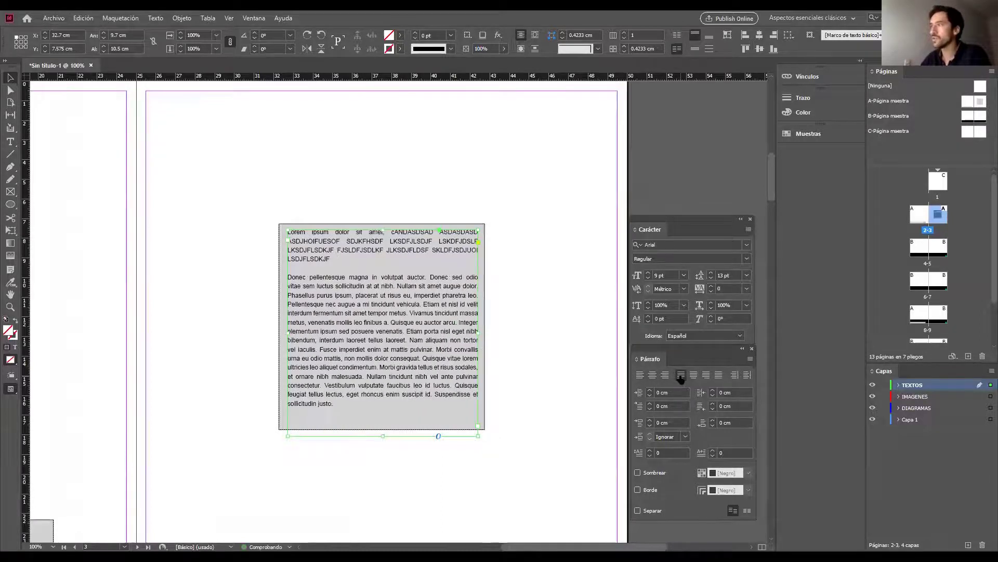
left_click(693, 375)
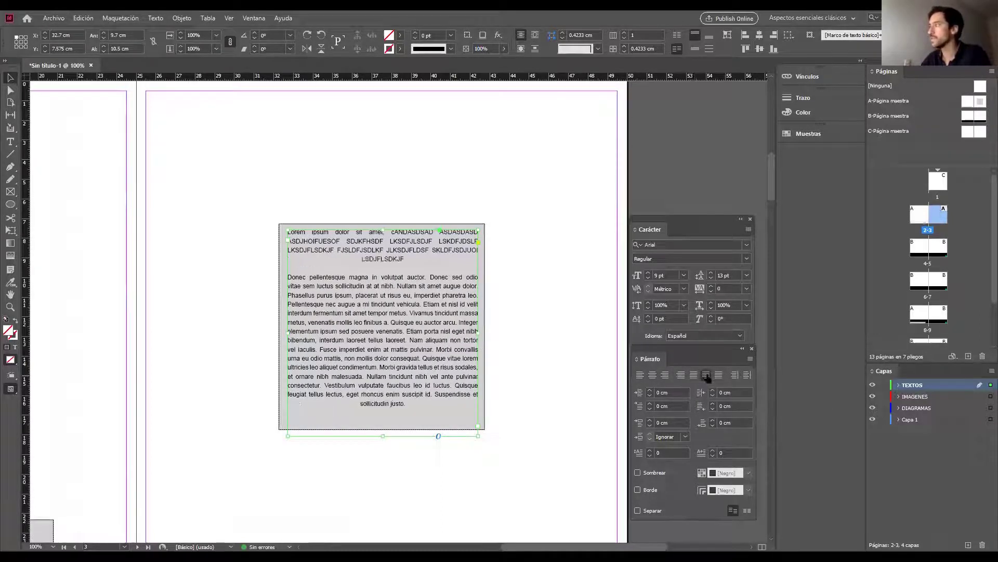
left_click(707, 375)
left_click(719, 375)
left_click(680, 375)
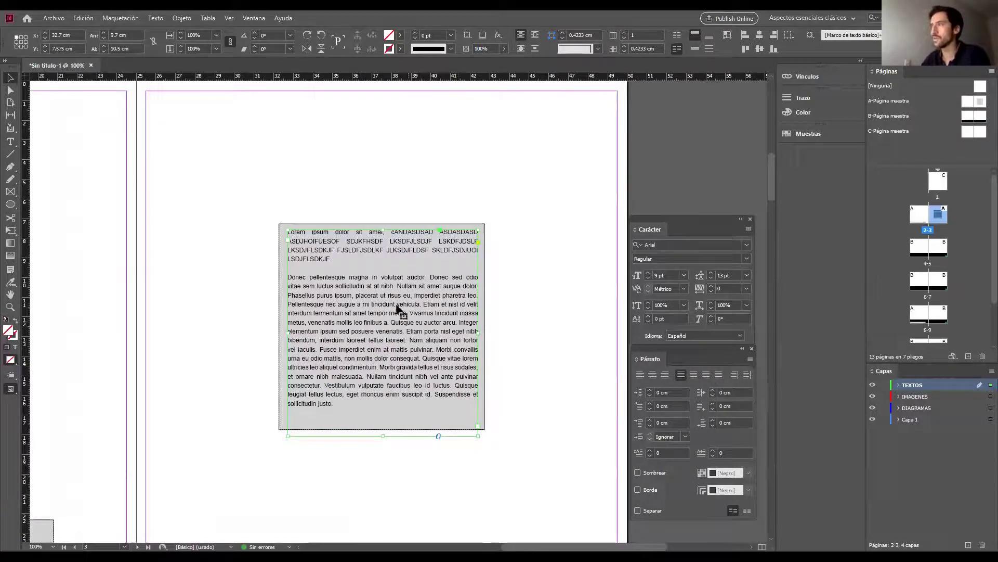
key("z")
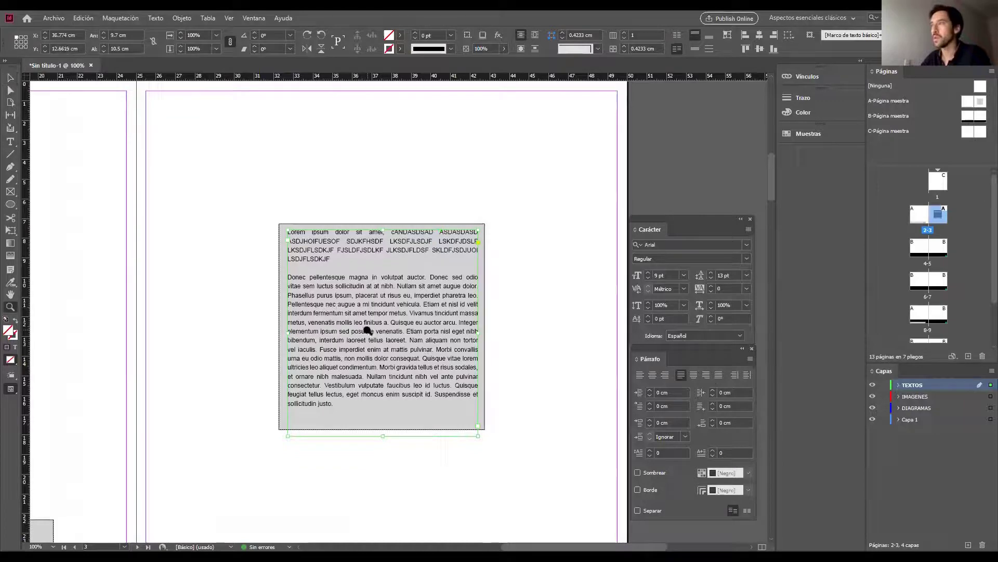
left_click_drag(364, 330, 342, 308)
key("ctrl+1")
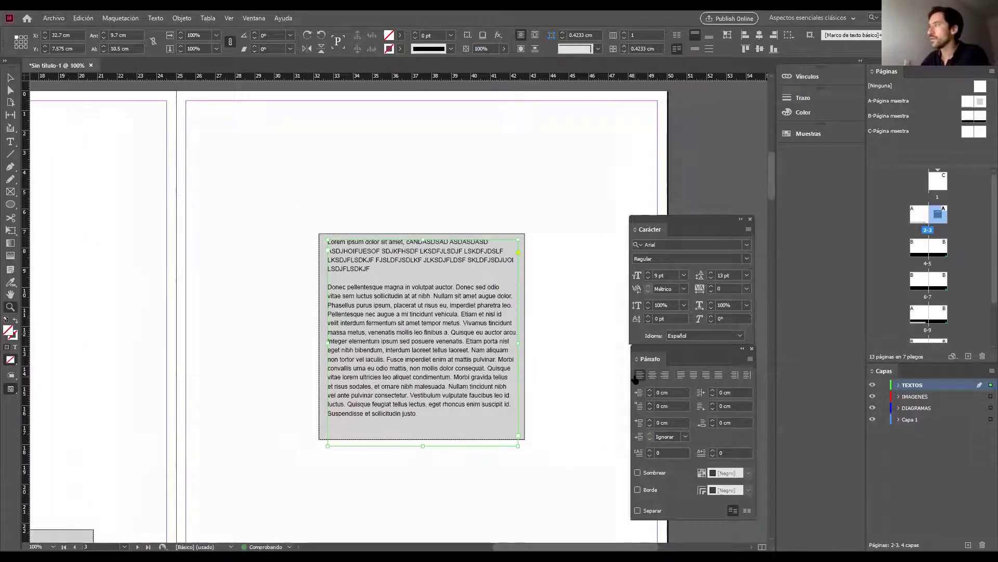
Centre-align the text in page 3's frame and deselect the frame
left_click(458, 310, "alt")
left_click(459, 310)
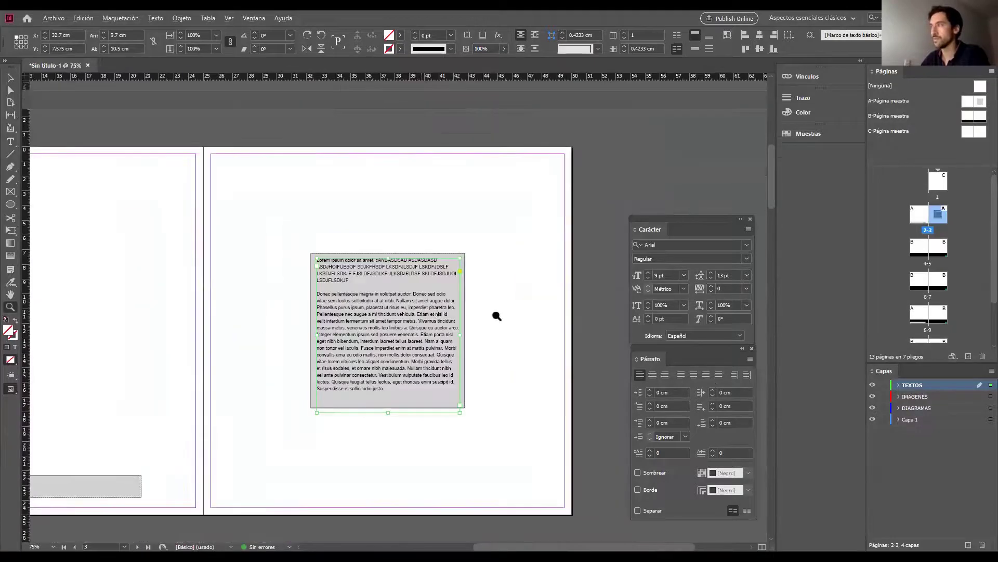
left_click(653, 374)
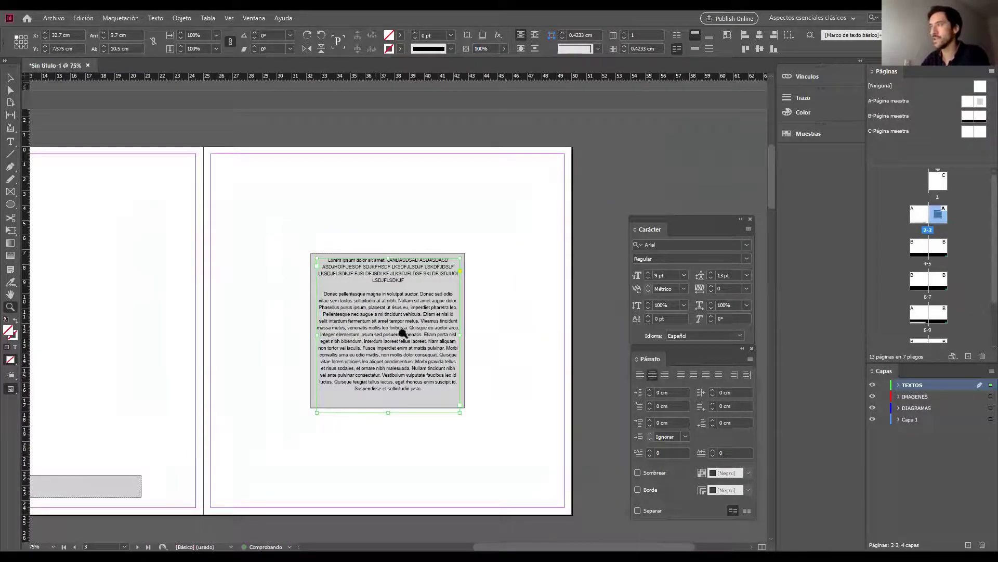
left_click(10, 78)
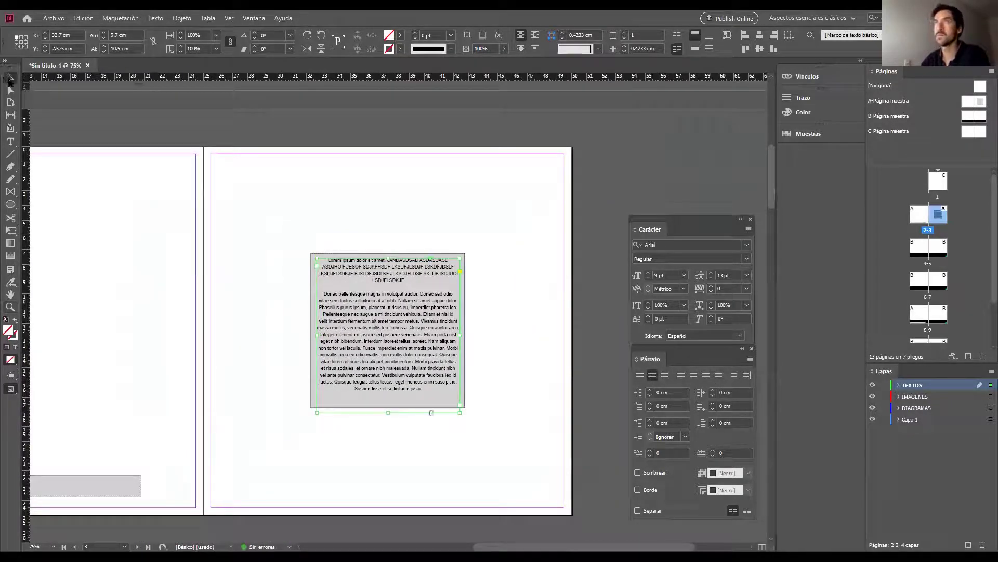
left_click(379, 197)
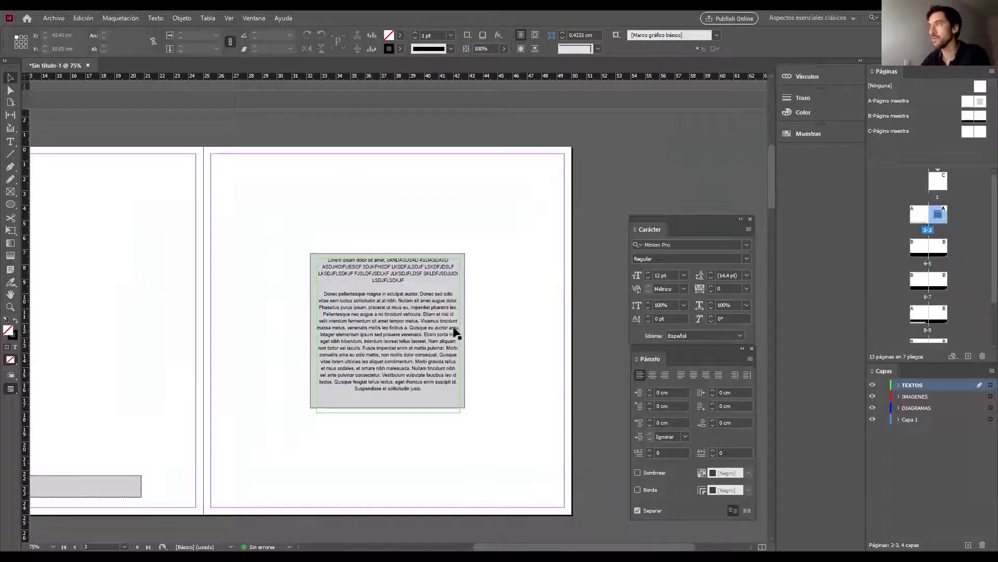
Move the floating character and paragraph settings (Carácter, Párrafo) aside to uncover page 3's text frame, keeping them docked together
scroll(514, 265, "down", 2)
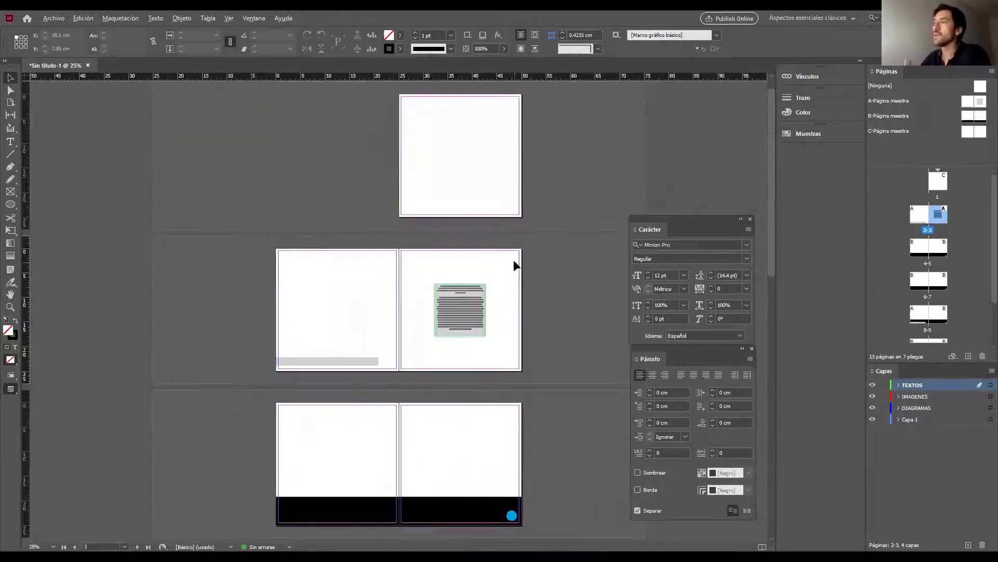
scroll(304, 299, "up", 1)
scroll(410, 334, "down", 1)
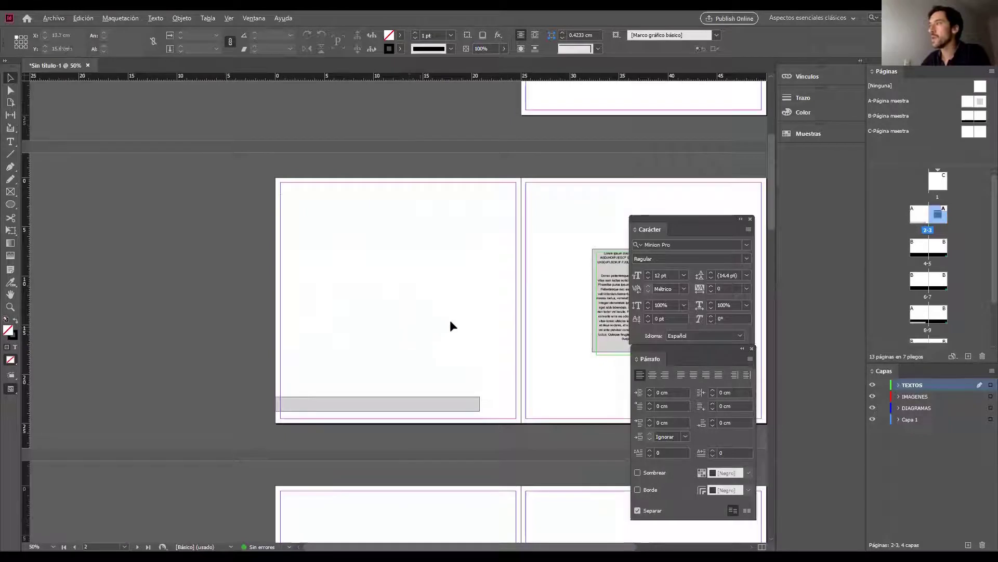
left_click_drag(685, 218, 748, 192)
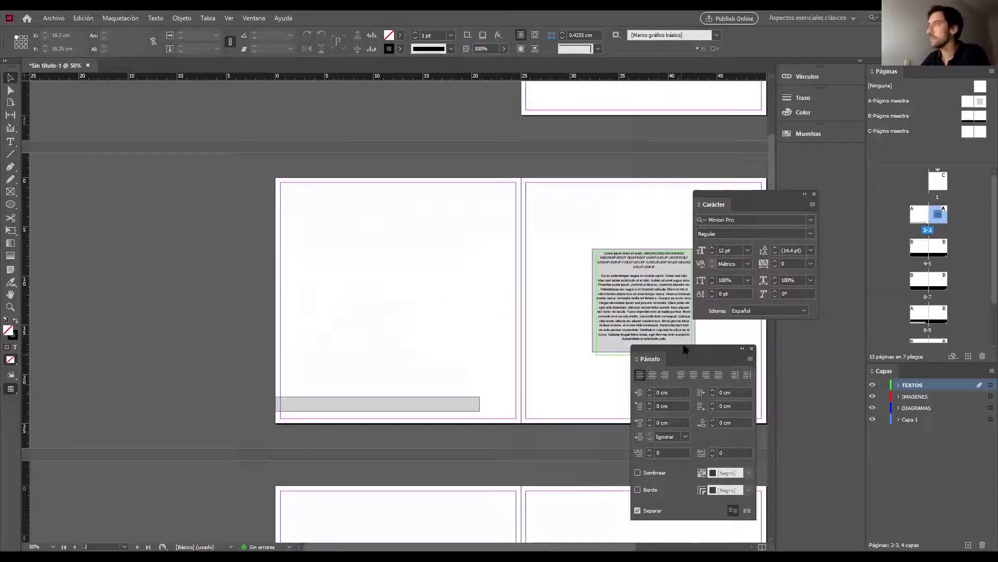
left_click_drag(686, 353, 749, 322)
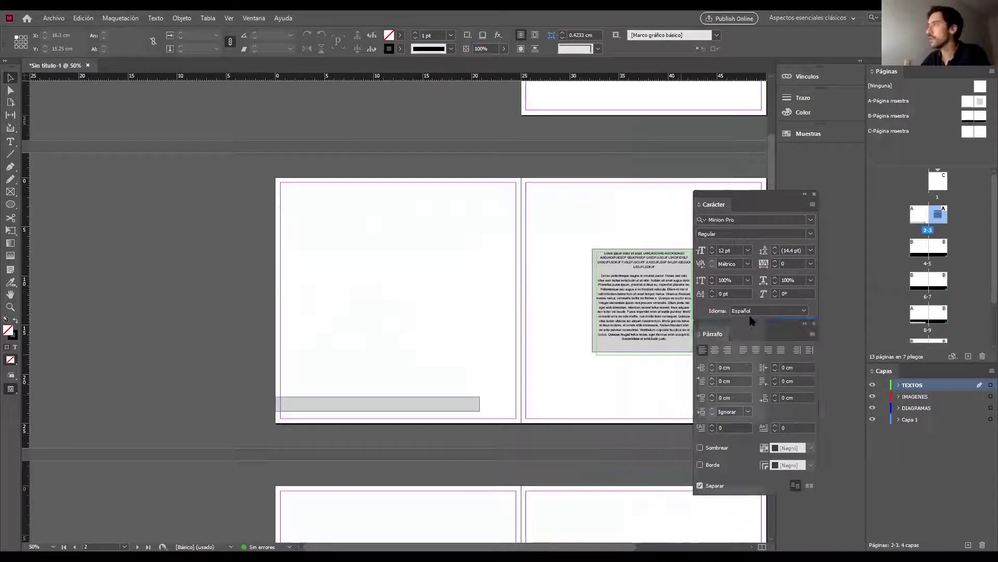
Duplicate page 3's text frame onto page 2 at X 8.1 cm, Y 10.25 cm
left_click(644, 288)
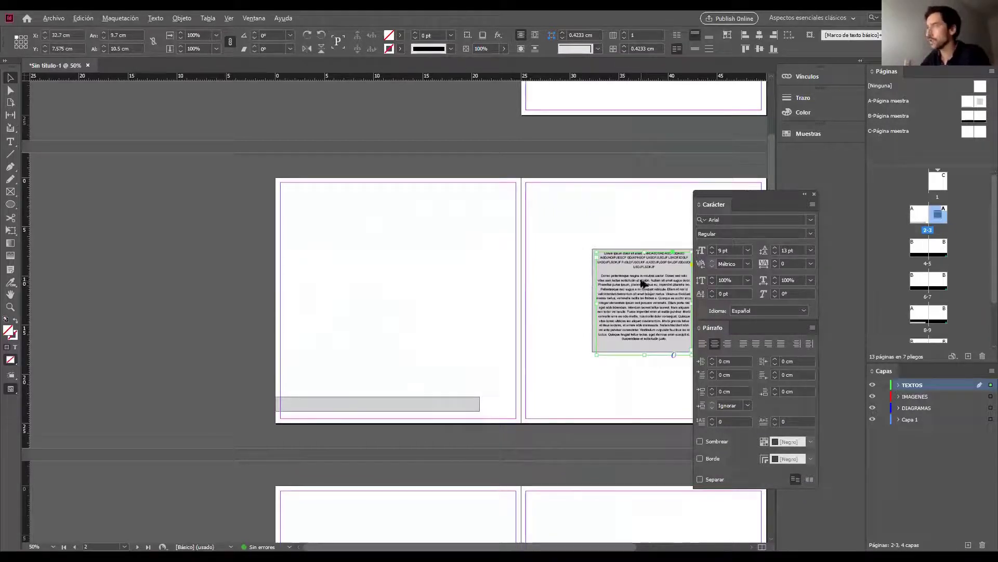
key("alt+v")
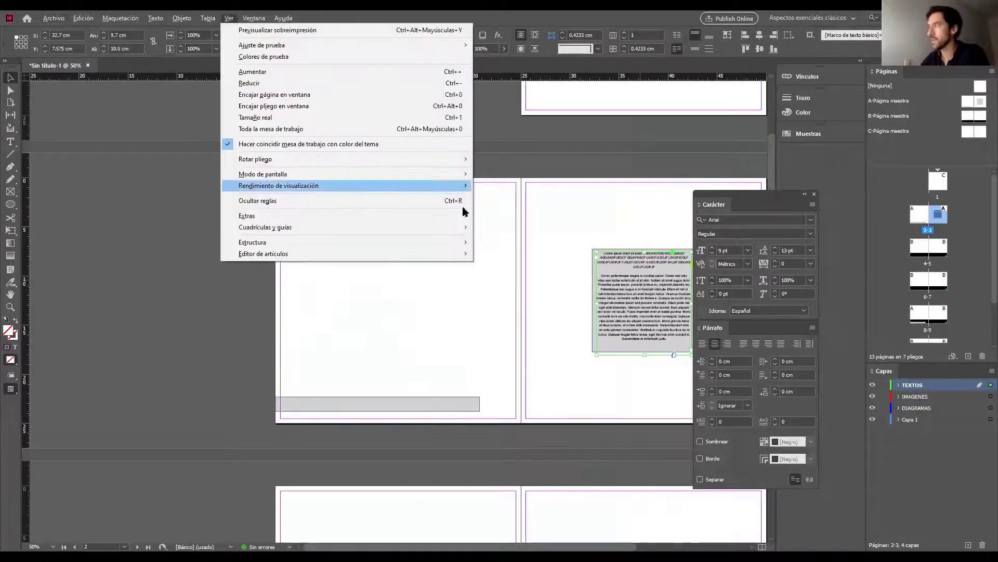
left_click(640, 285)
left_click_drag(642, 285, 403, 298)
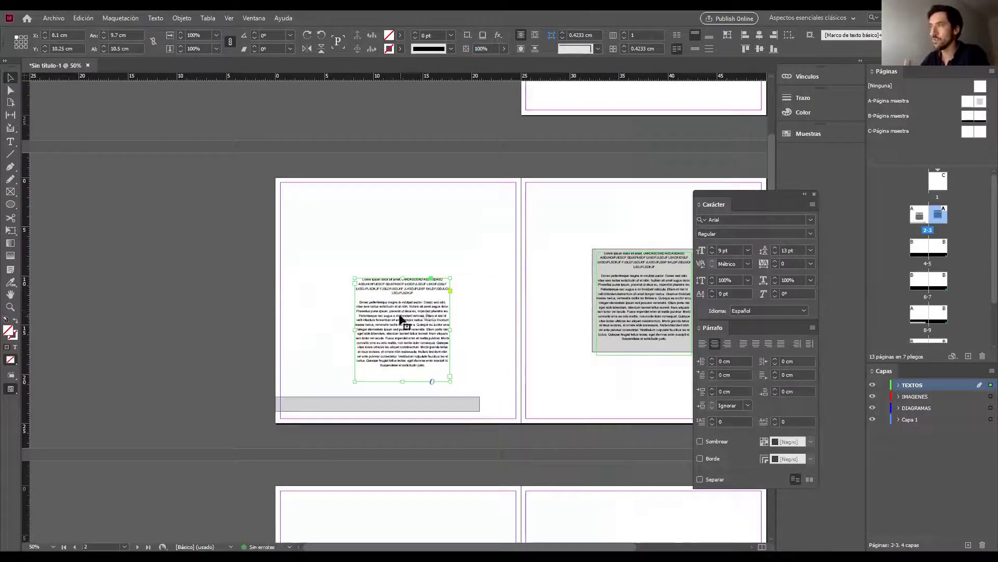
Delete the second paragraph from the copied text on page 2, keeping only the first paragraph
double_click(400, 315)
key("ctrl+a")
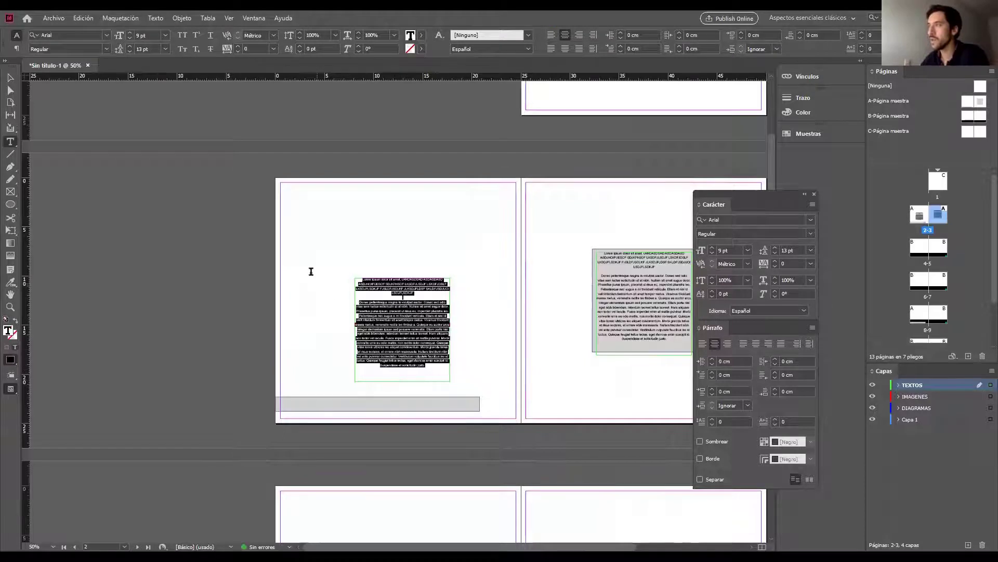
mouse_move(430, 369)
left_mouse_down()
mouse_move(380, 286)
mouse_move(360, 303)
mouse_move(448, 360)
mouse_move(439, 367)
left_mouse_up()
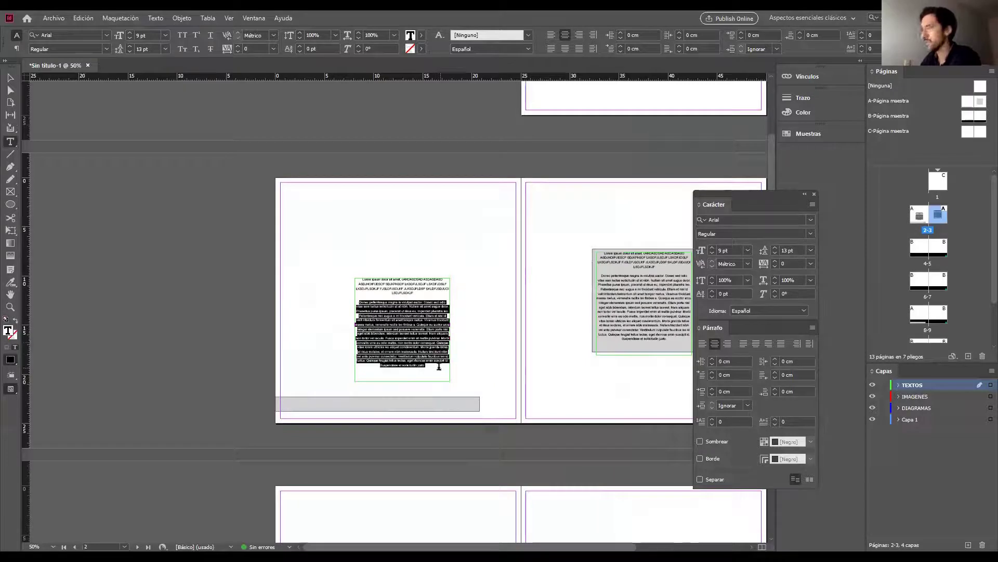
key("BackSpace")
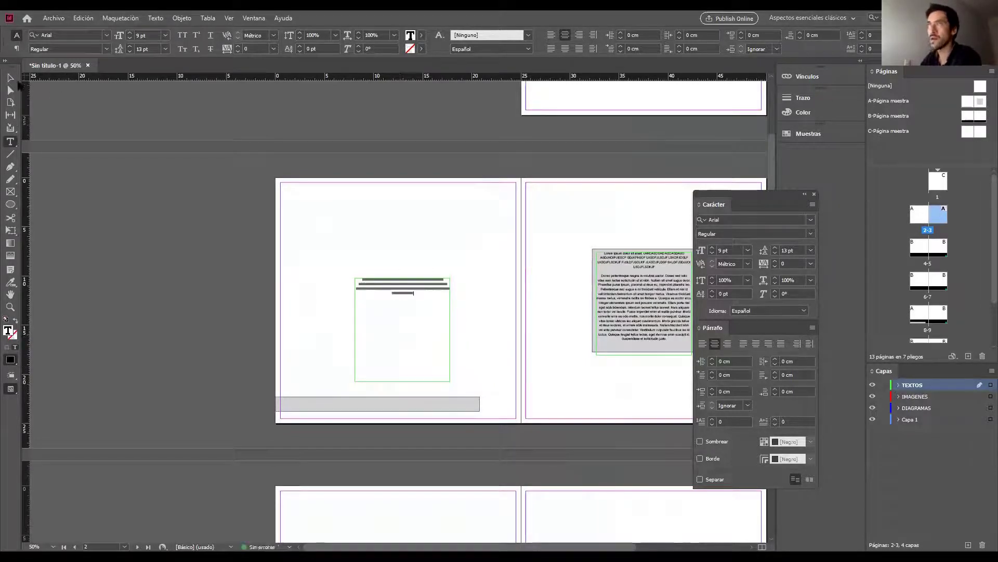
Place the copied frame, shortened to 2.25 cm high, over page 2's grey bar at X 1.3 cm, Y 21.55 cm, with its text left-aligned
left_click(11, 78)
left_click_drag(402, 382, 316, 401)
left_click(702, 344)
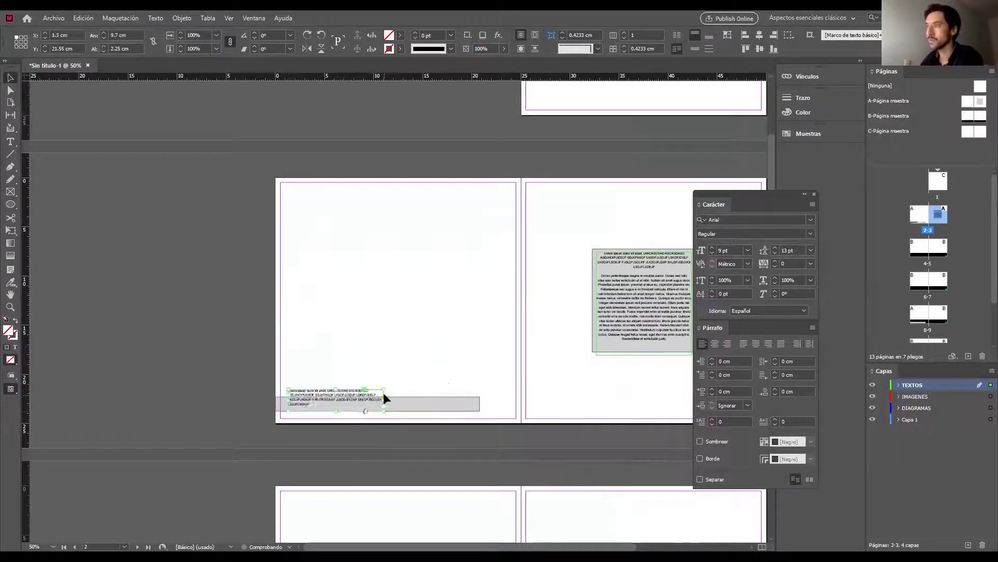
Fit the frame inside page 2's grey bar at 16.1 cm wide and 1.5 cm high, and centre-align its text
left_click_drag(384, 398, 446, 399)
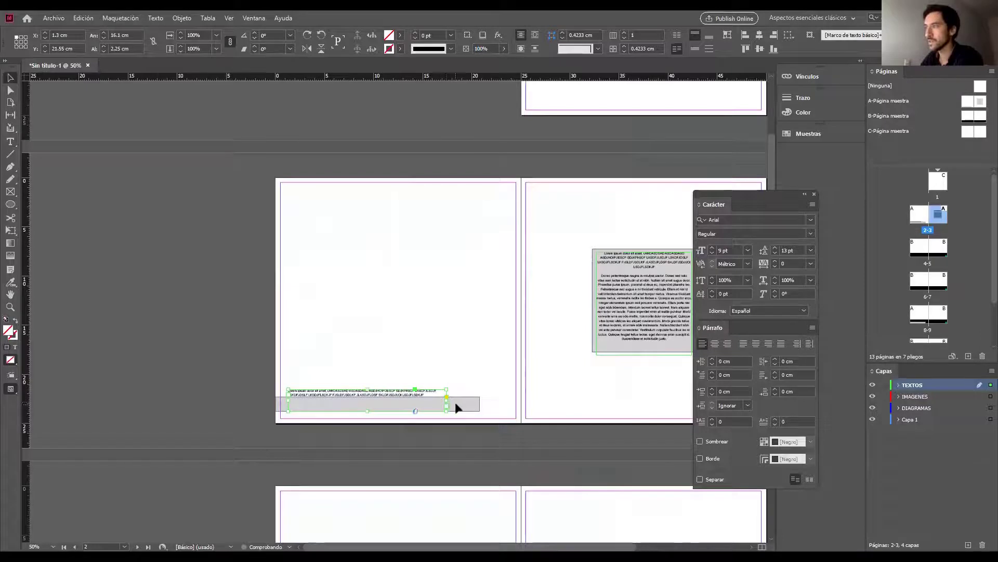
left_click_drag(368, 389, 367, 399)
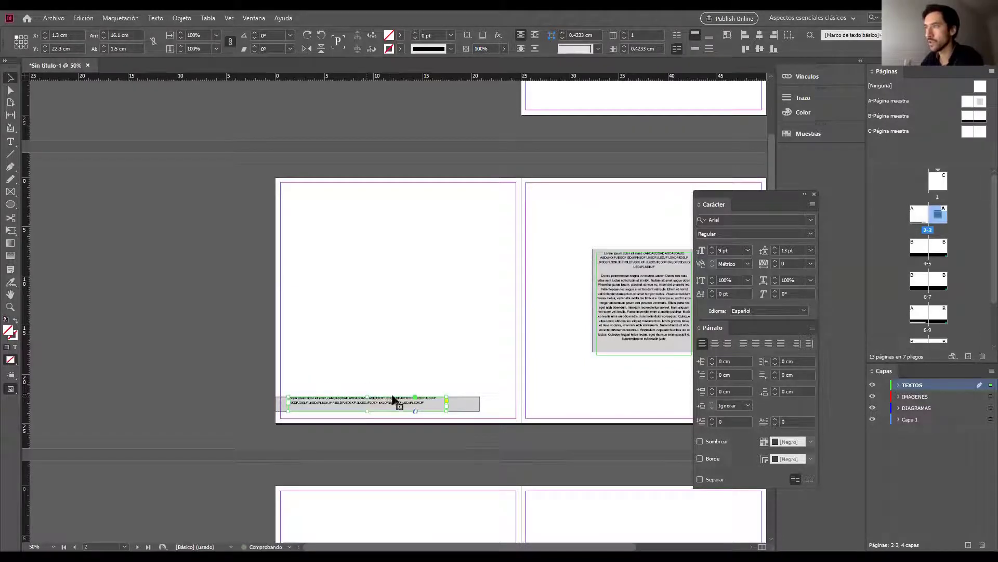
left_click(715, 344)
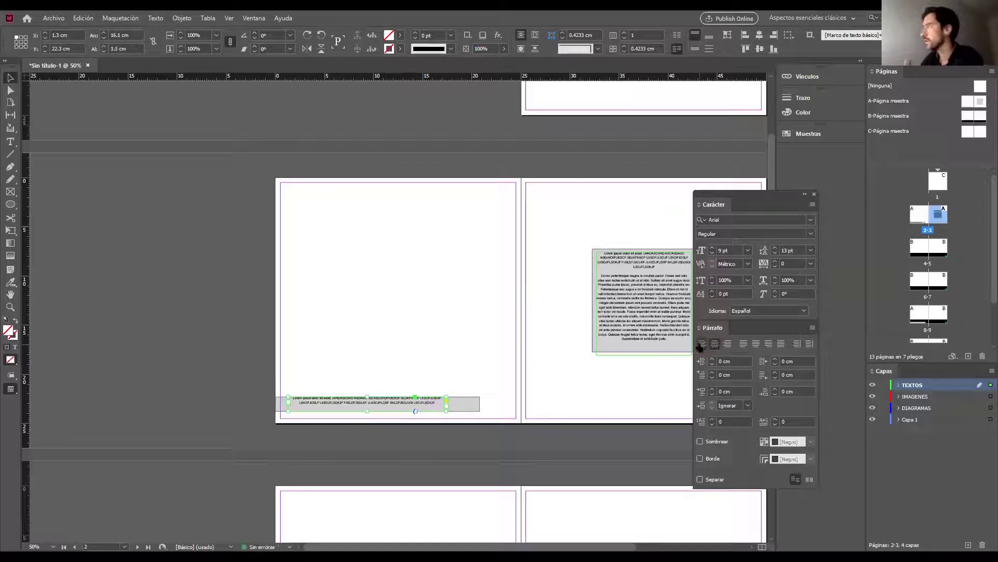
Left-align the text over page 2's grey bar and shorten its frame to 1.05 cm high at Y 22.75 cm
left_click(702, 344)
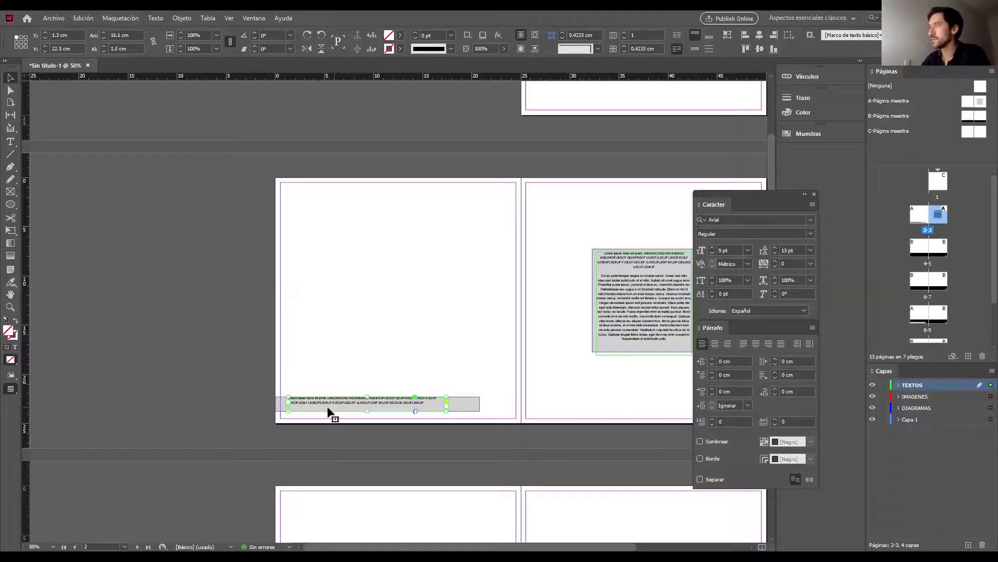
scroll(327, 408, "up", 3)
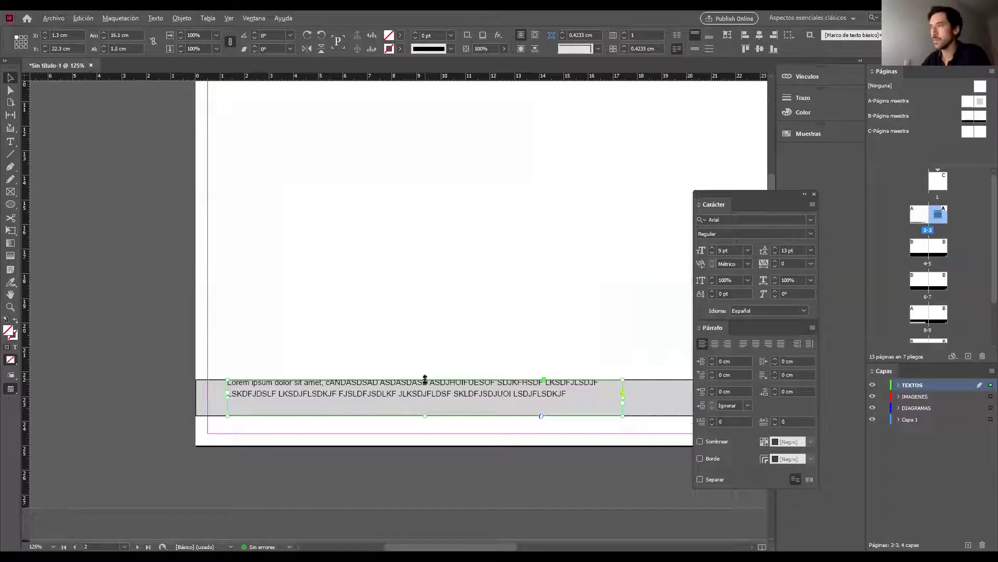
left_click_drag(424, 380, 426, 390)
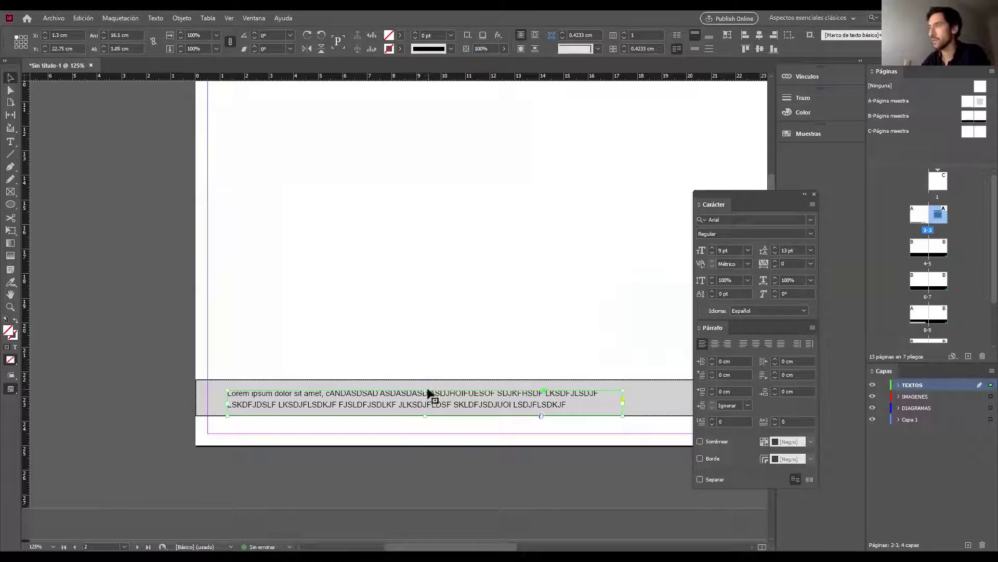
Set the bar text's font size to 18 pt and its leading to automatic
left_click(748, 250)
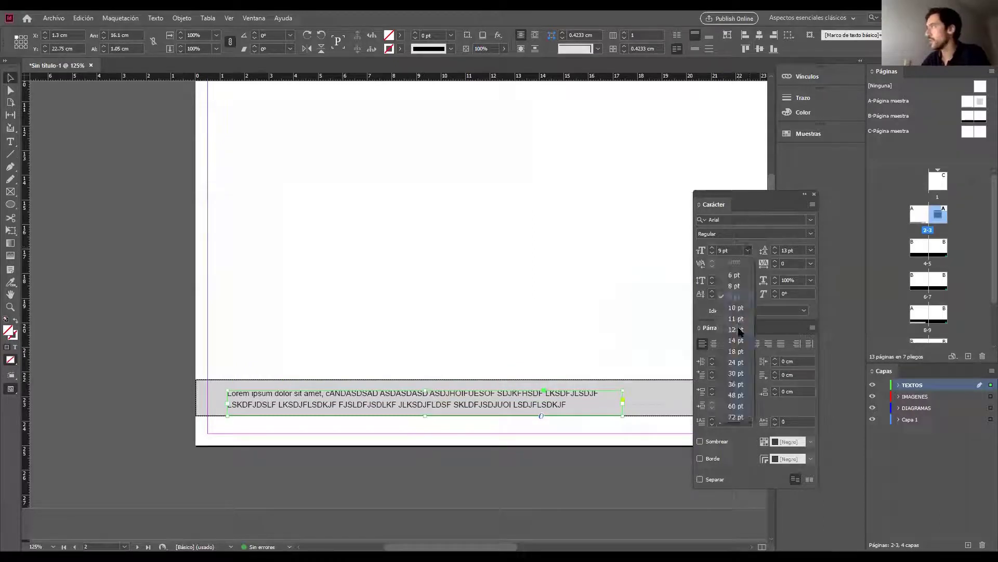
left_click(733, 320)
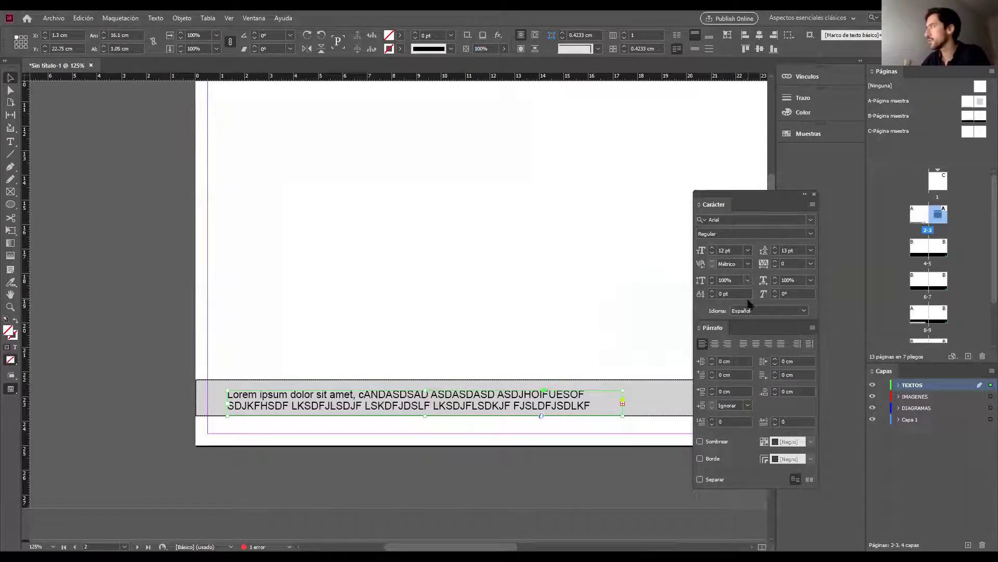
left_click(747, 250)
left_click(743, 350)
left_click(810, 250)
left_click(801, 262)
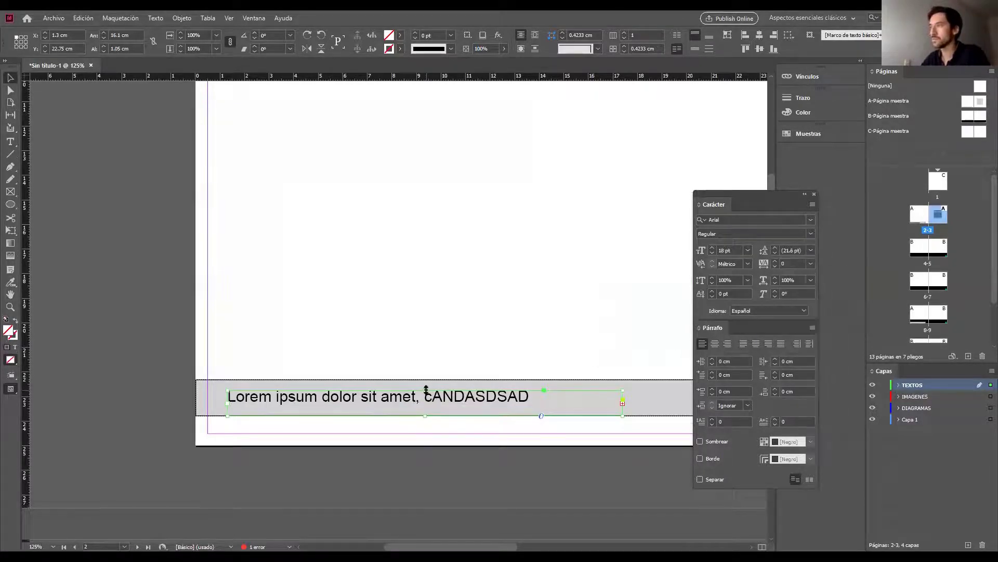
Enlarge the bar's text frame to 21.125 cm wide and 1.375 cm high, and nudge it to X 1.2 cm, Y 22.35 cm
double_click(426, 416)
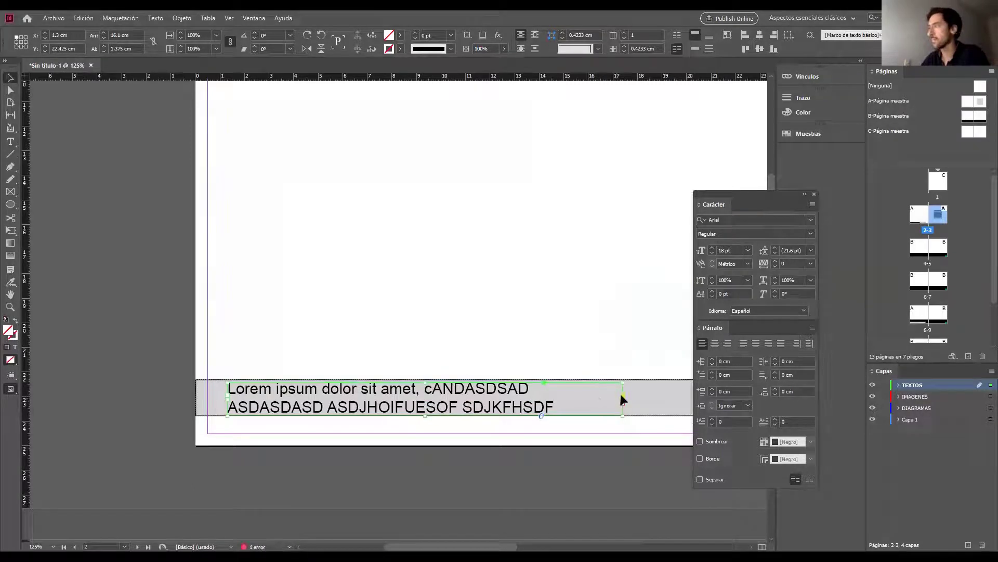
left_click_drag(623, 400, 746, 404)
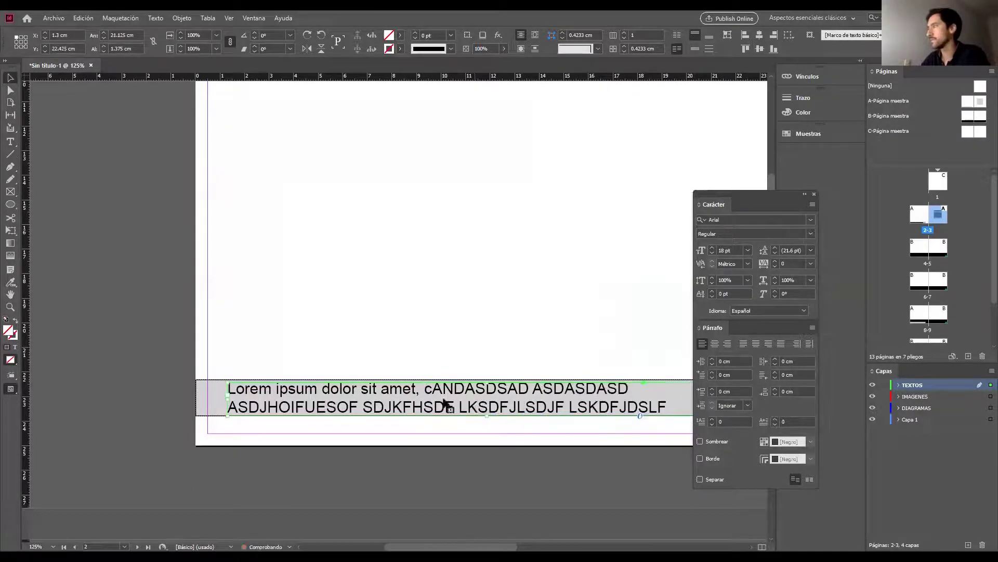
scroll(333, 401, "down", 2)
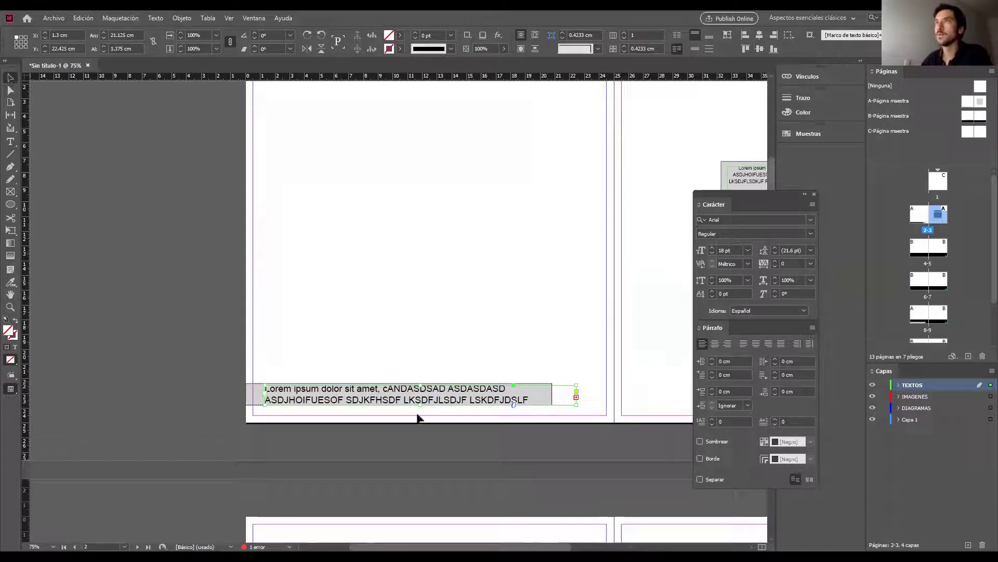
key("Up")
key("Up")
key("Up")
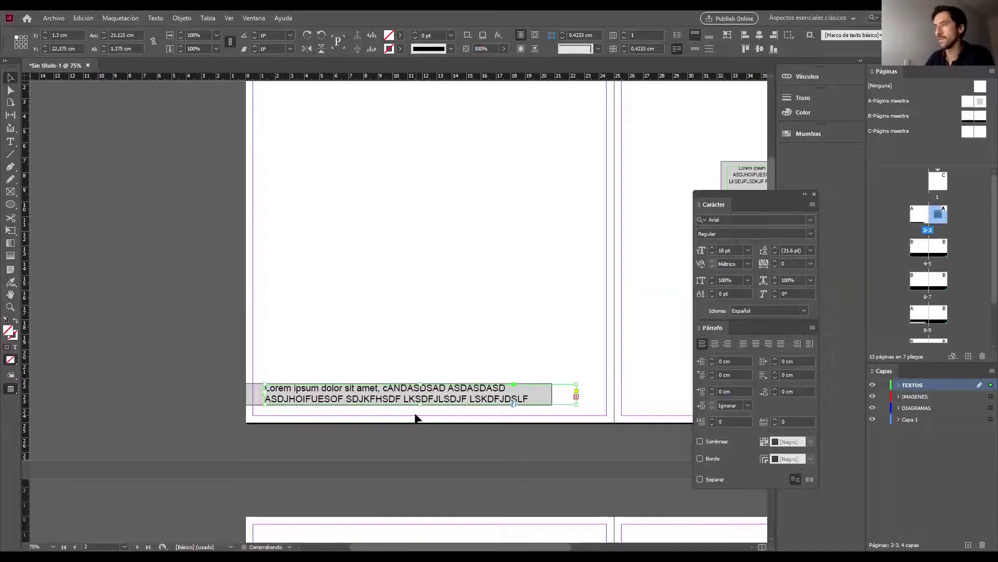
key("Left")
key("Left")
key("Left")
key("Left")
left_click(484, 348)
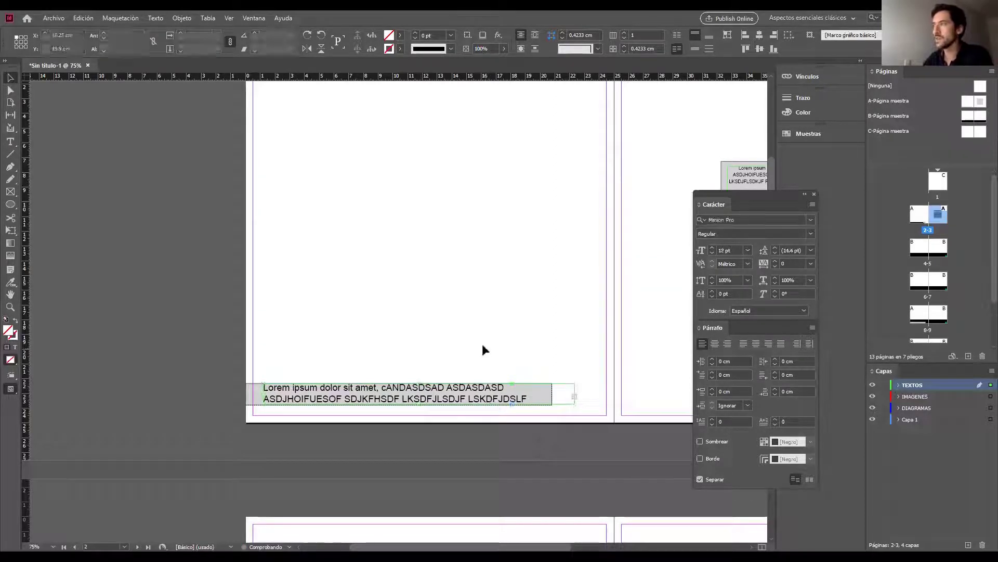
Set the bar text's tracking to 100 and its font size to 14 pt
left_click(468, 387)
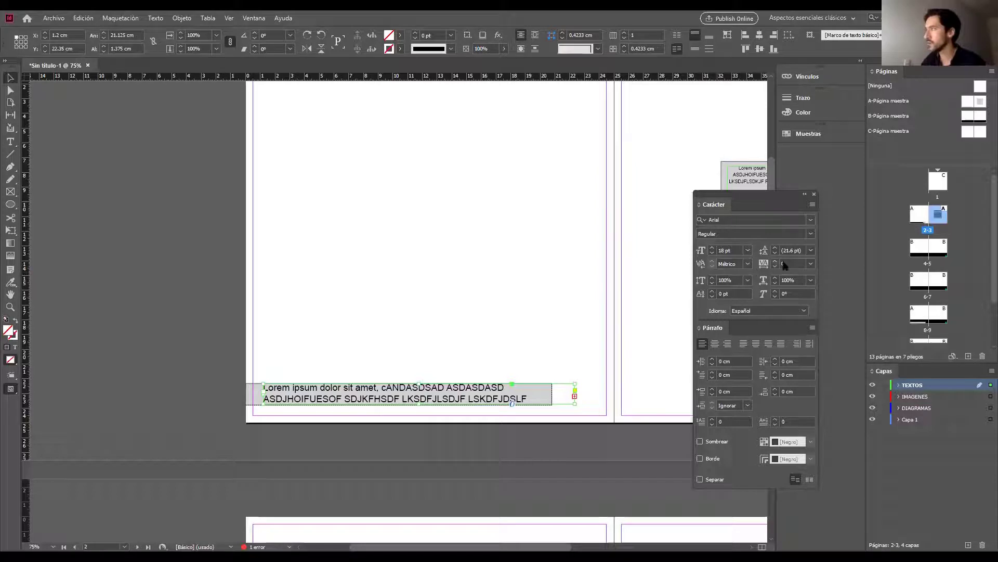
left_click(811, 264)
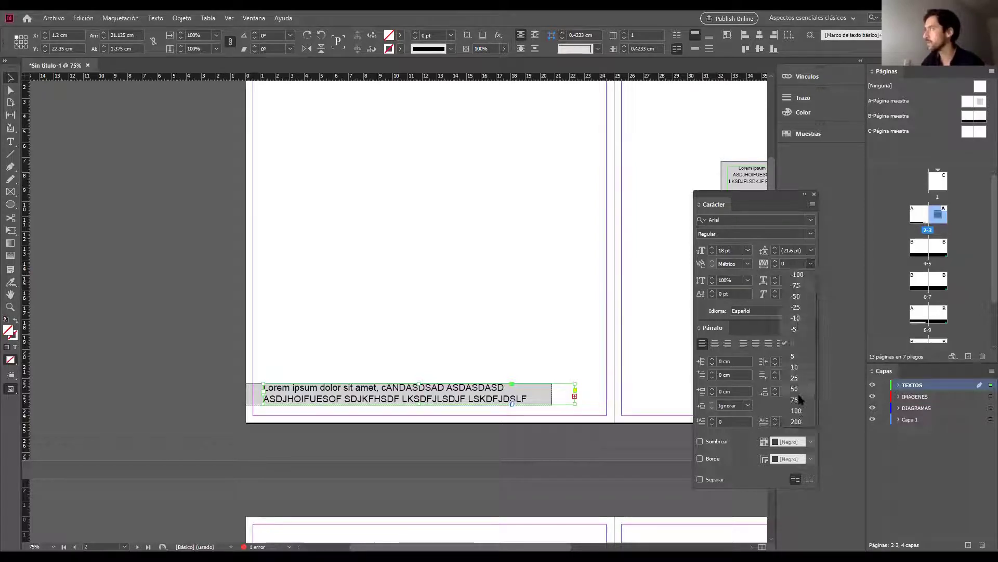
left_click(797, 411)
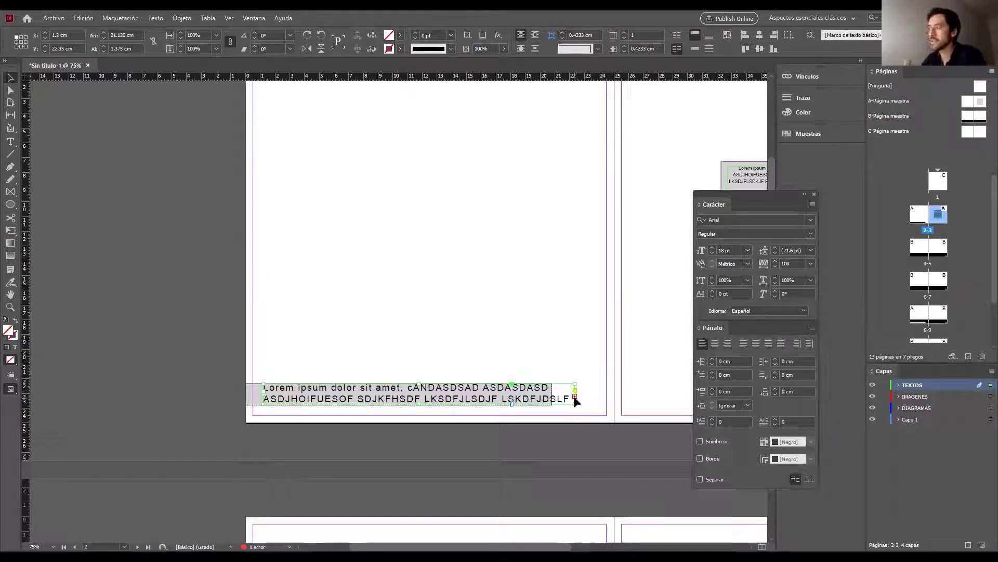
left_click(747, 250)
left_click(730, 341)
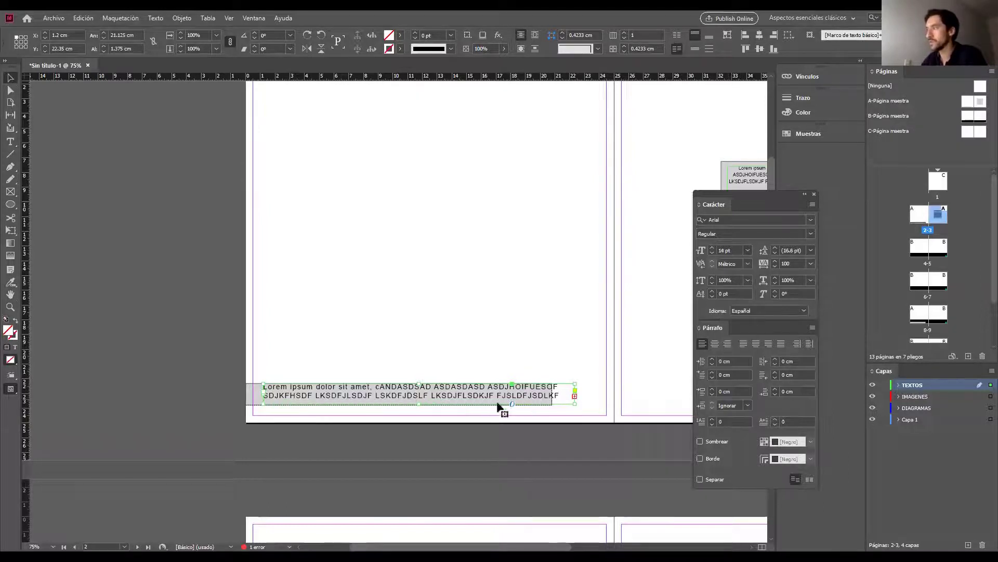
Extend the bar's text frame to 1.85 cm high and delete all text after "LKSDJFLSDKJF" on the second line
left_click_drag(418, 403, 412, 421)
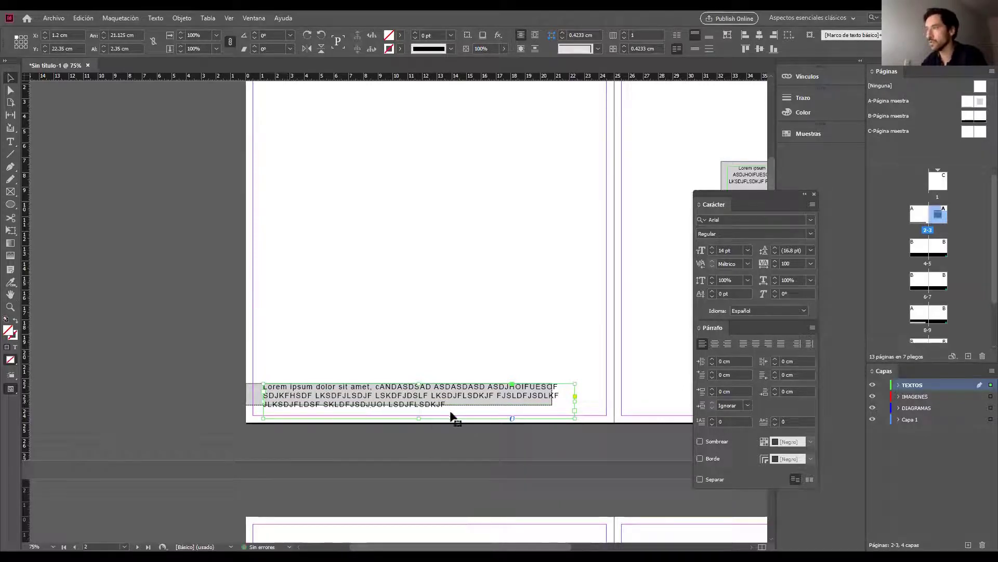
left_click_drag(417, 417, 418, 411)
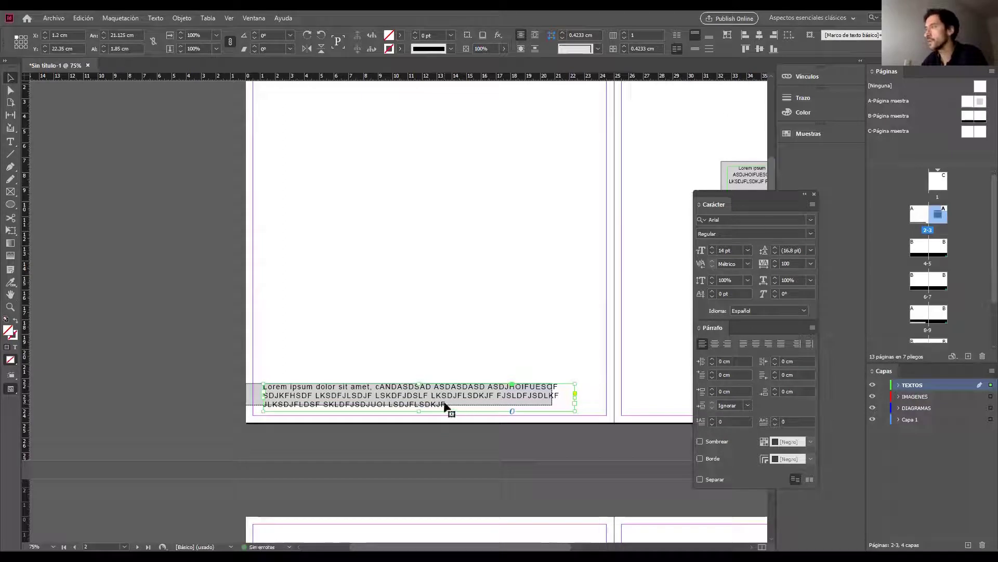
double_click(457, 403)
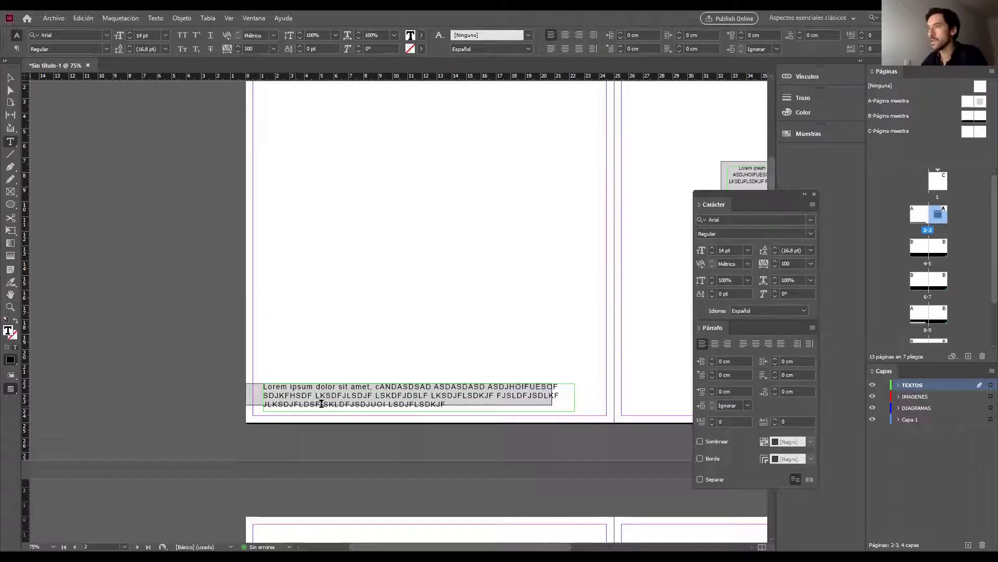
left_click_drag(446, 404, 267, 404)
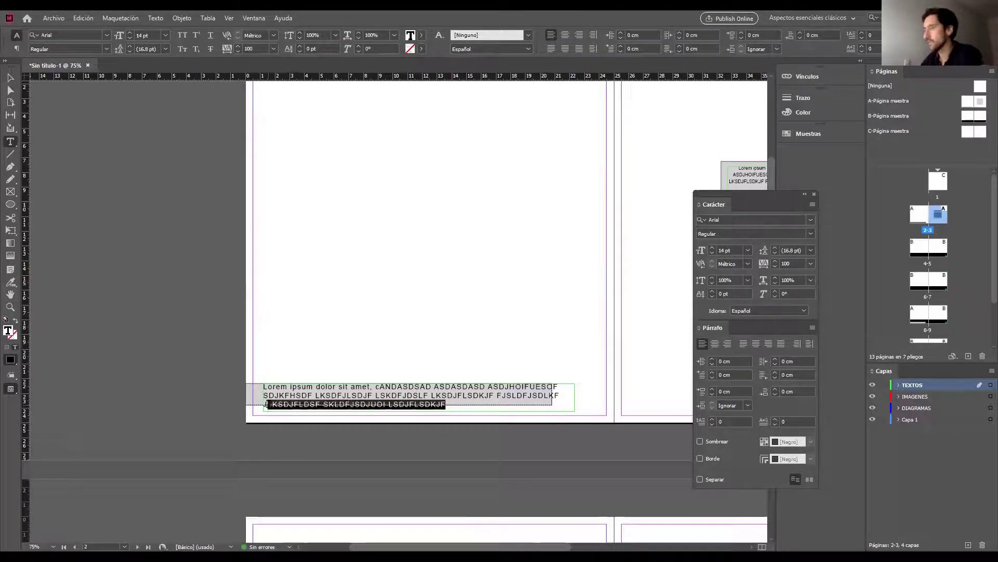
key("BackSpace")
key("BackSpace")
key("BackSpace")
key("BackSpace")
key("BackSpace")
key("BackSpace")
key("BackSpace")
key("BackSpace")
key("BackSpace")
key("BackSpace")
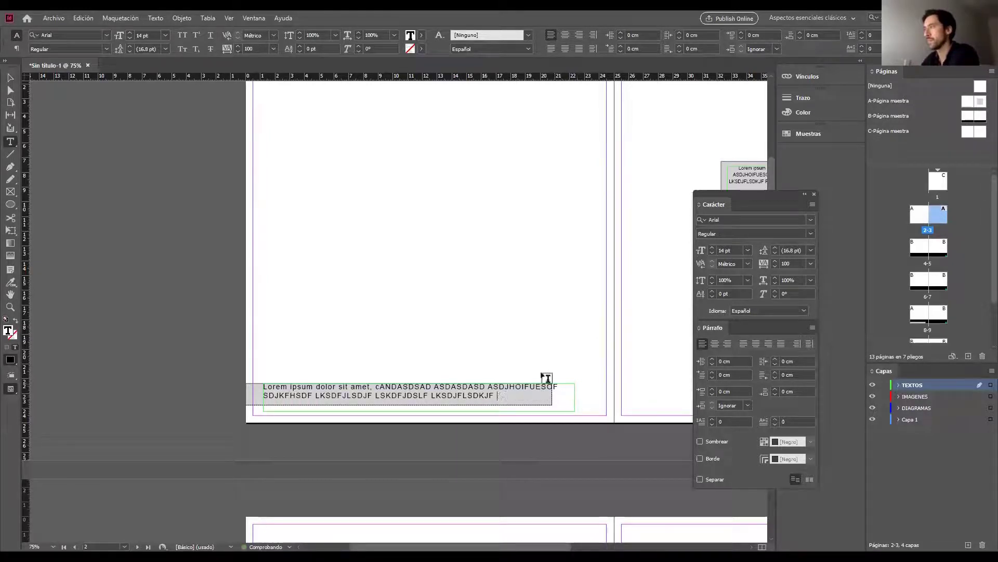
Fit the text frame within the grey bar's height at 1.2 cm high and Y 22.55 cm
left_click(10, 78)
left_click_drag(419, 412, 435, 399)
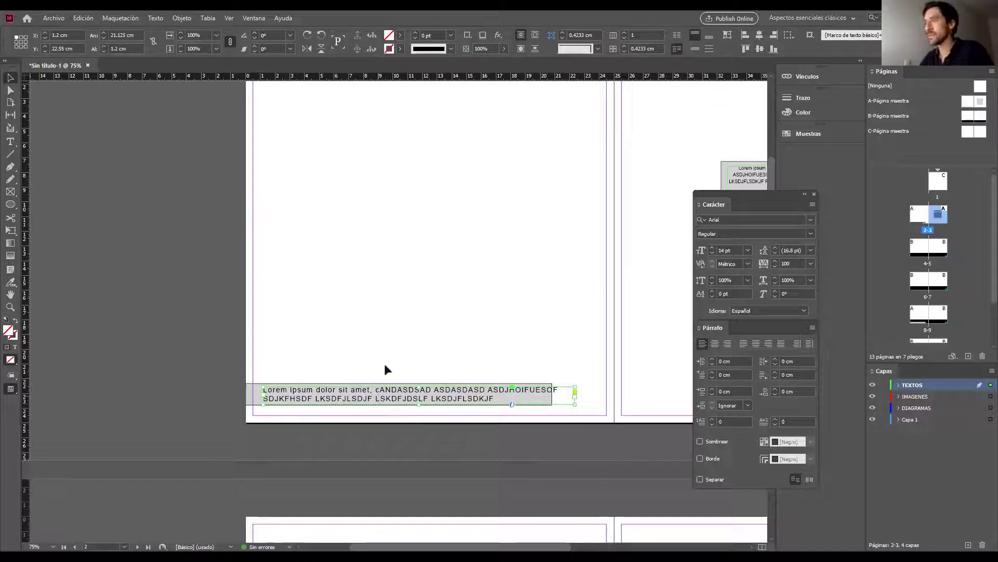
Try a cyan fill and a magenta stroke on the page 2 text frame, resetting each one to none
left_click(400, 35)
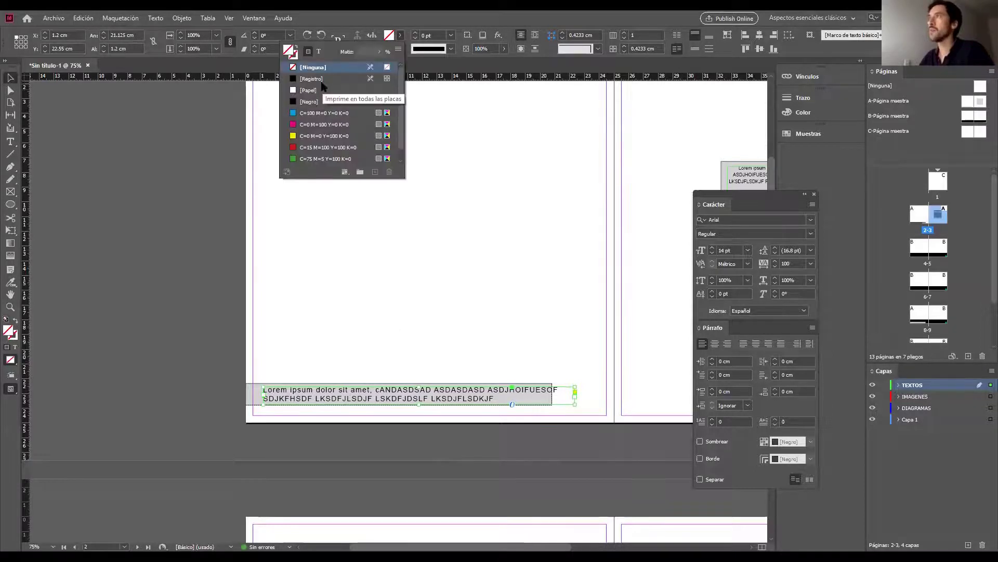
left_click(323, 112)
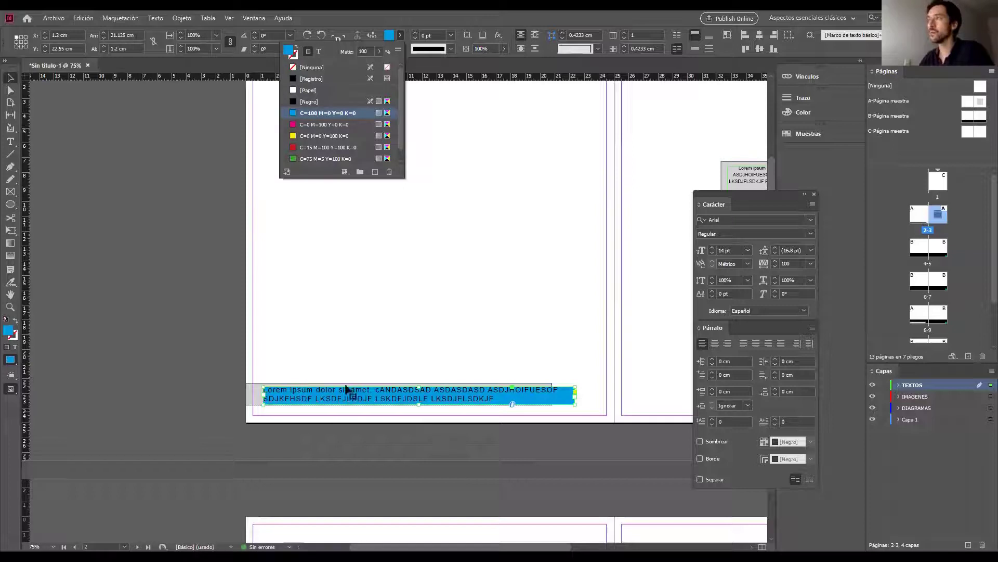
left_click(324, 67)
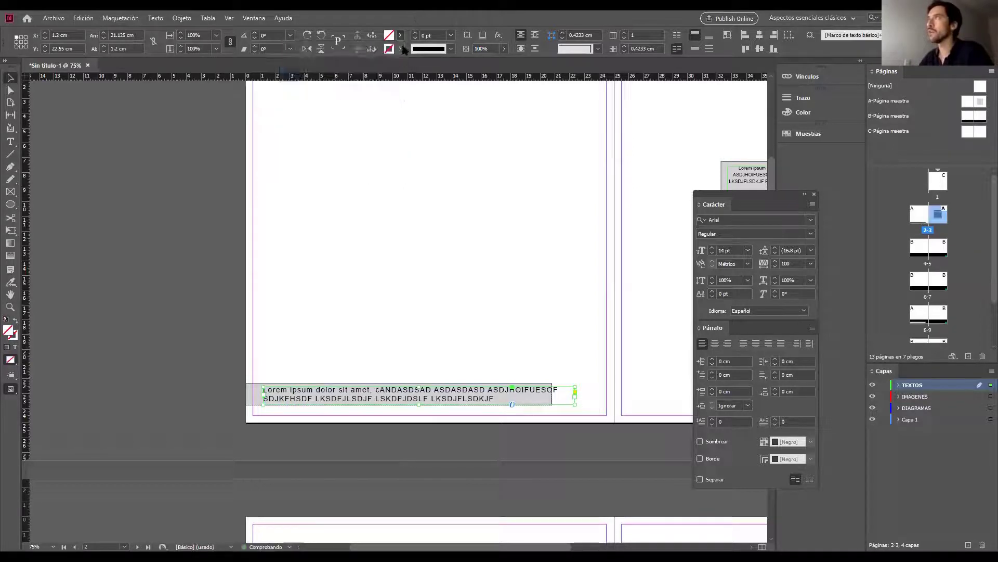
left_click(400, 48)
left_click(317, 138)
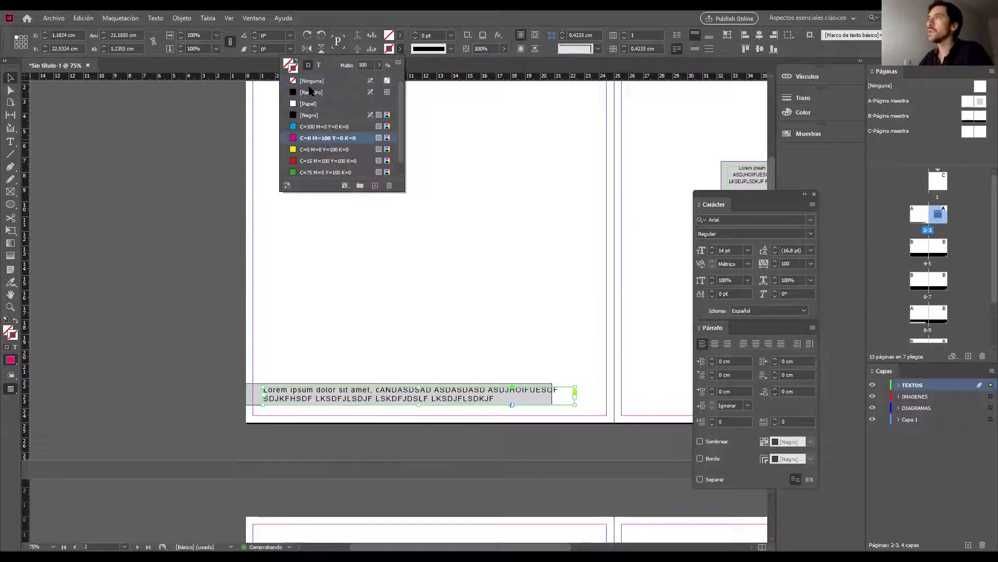
left_click(313, 80)
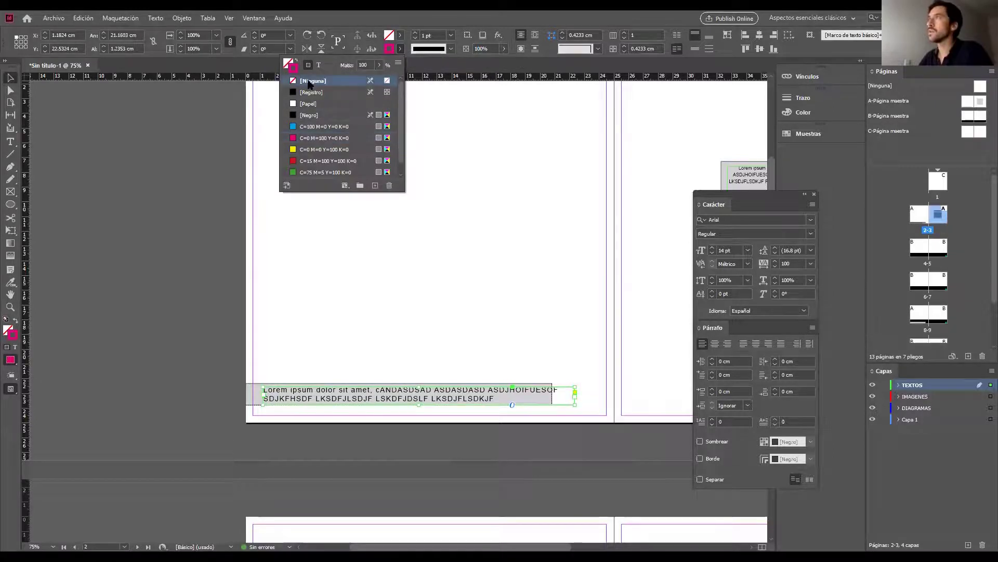
Colour the text inside the page 2 frame with the C=100 M=0 Y=0 K=0 swatch, leaving its container unfilled
left_click(400, 36)
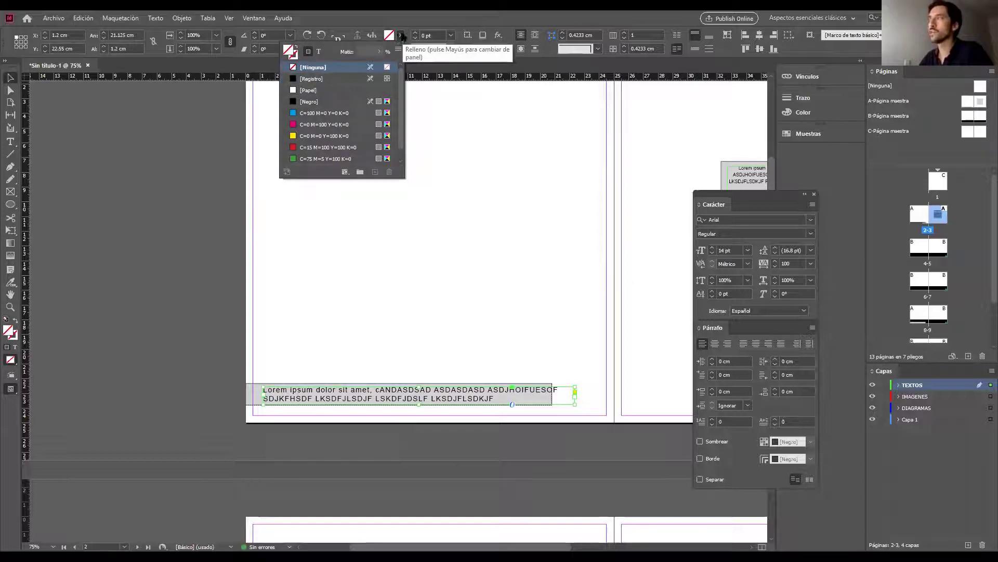
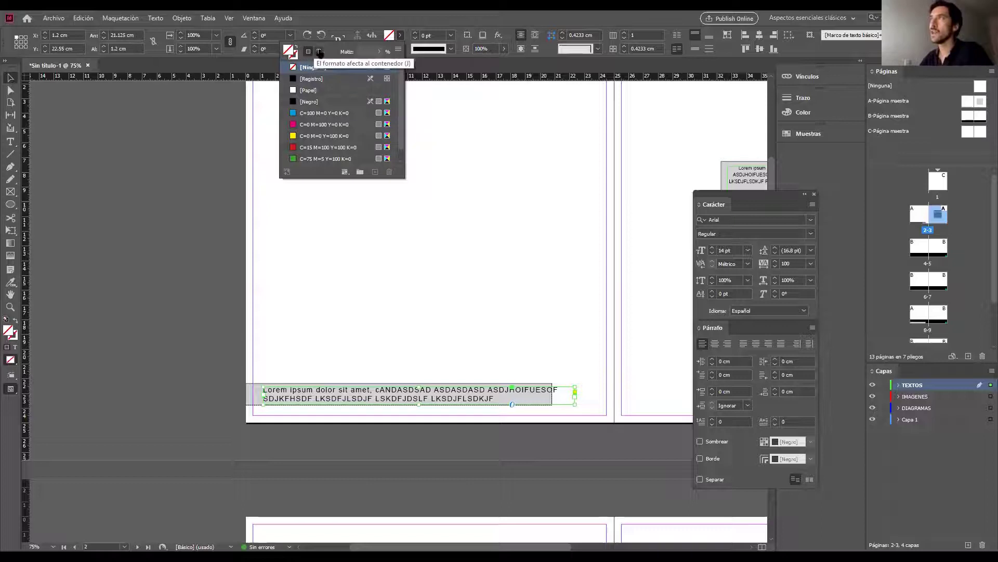
left_click(320, 52)
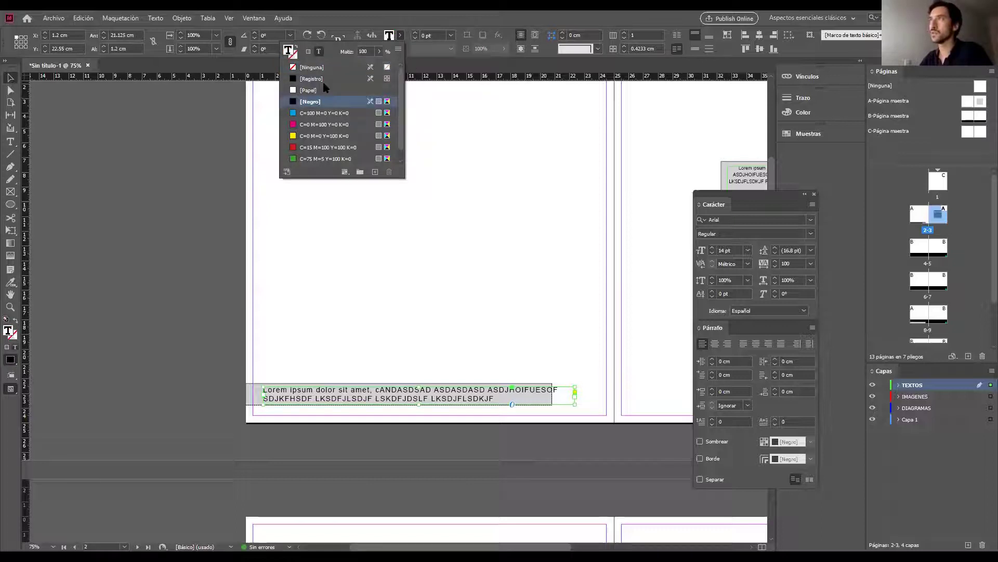
left_click(325, 113)
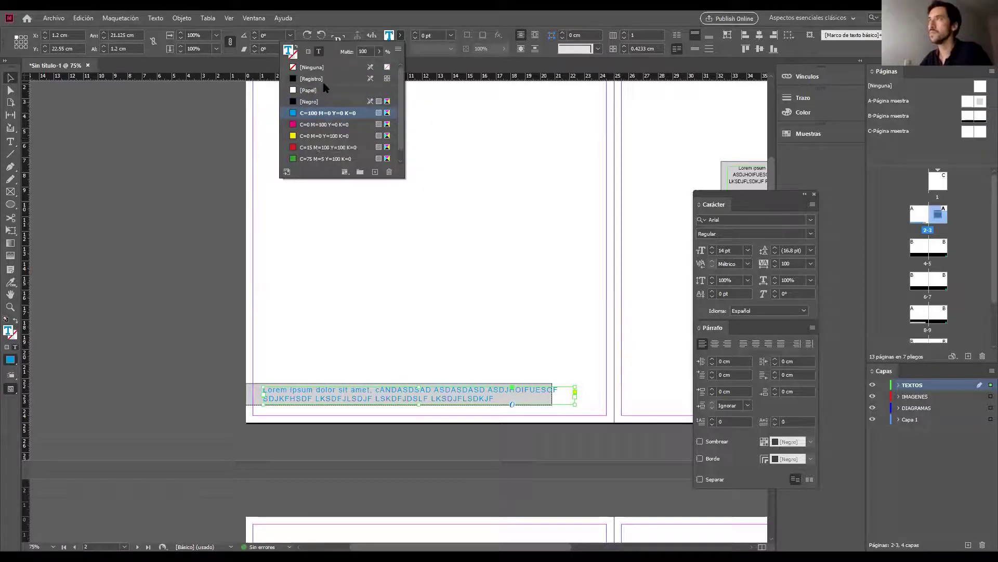
scroll(325, 88, "down", 1)
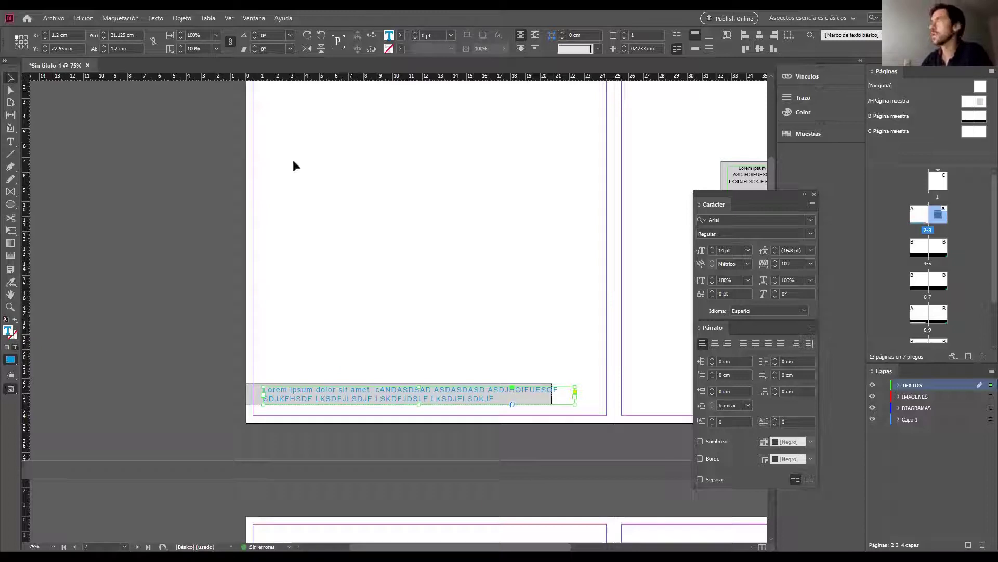
Float the Color panel and mix a pink fill of C=0 M=66 Y=26 K=0 for the text frame's container
left_click_drag(803, 112, 395, 216)
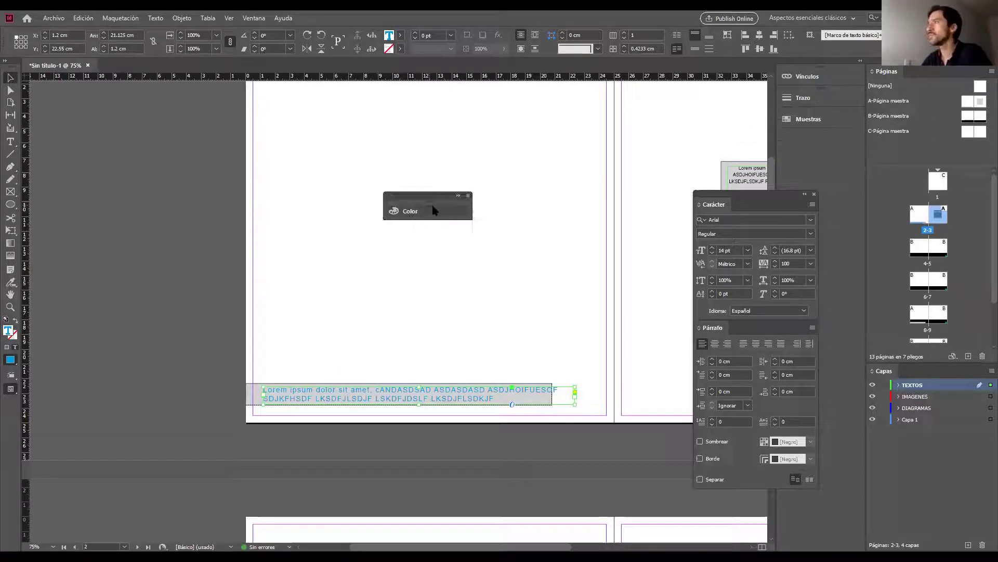
left_click(431, 211)
left_click_drag(532, 209, 568, 244)
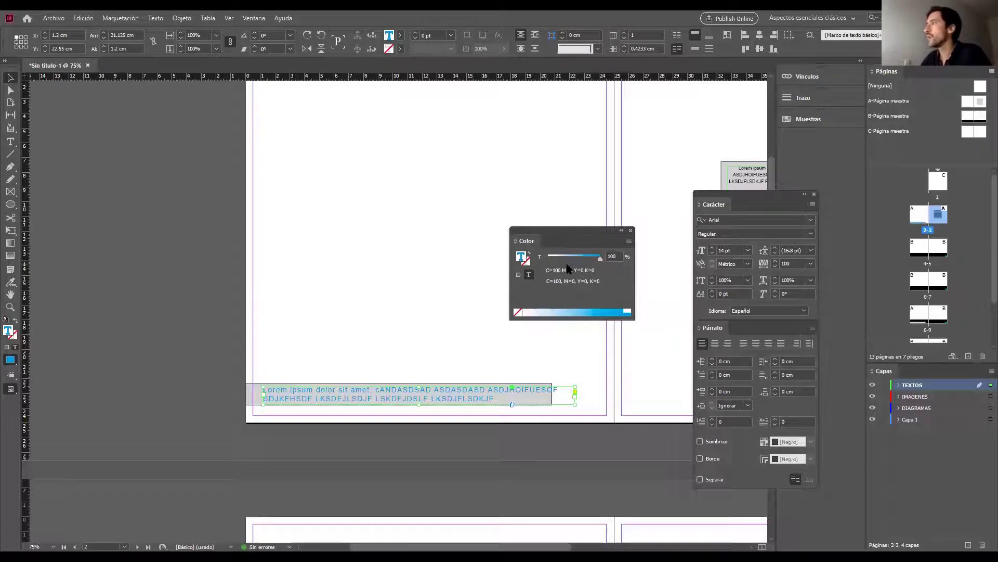
left_click(519, 275)
left_click(571, 313)
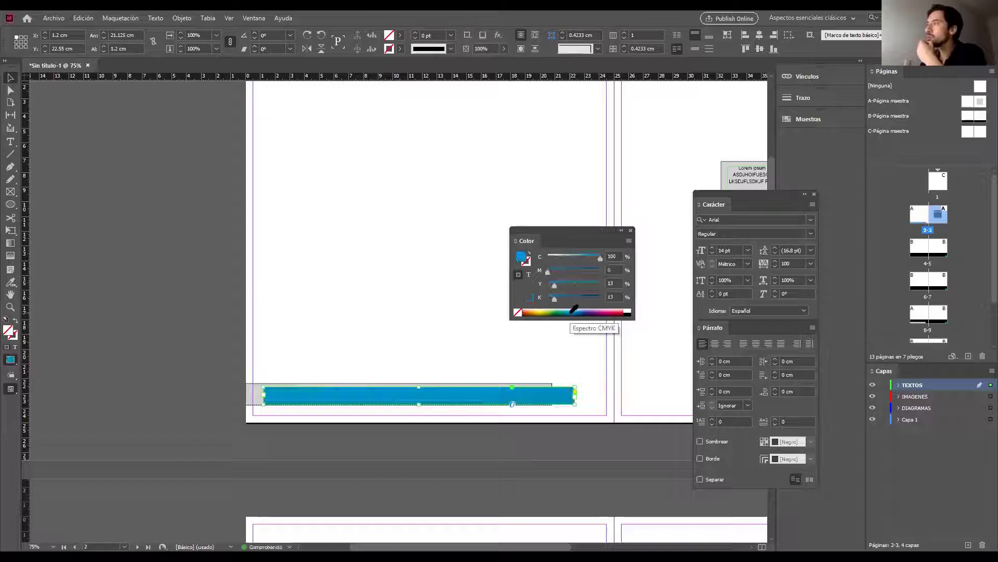
left_click_drag(572, 313, 615, 307)
left_click_drag(593, 272, 582, 270)
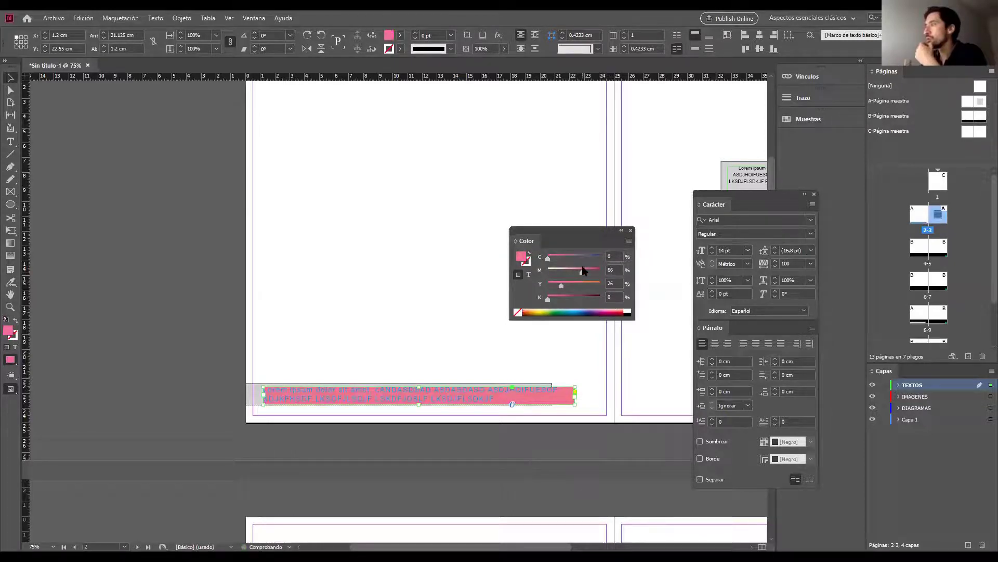
Add the mixed pink to the document swatches and dock the Color panel again
right_click(523, 258)
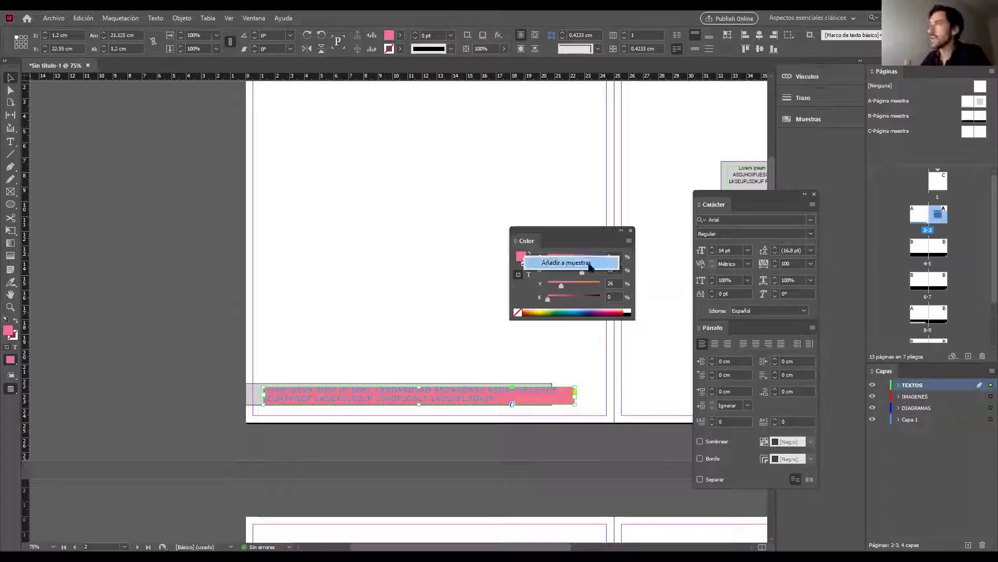
left_click(571, 265)
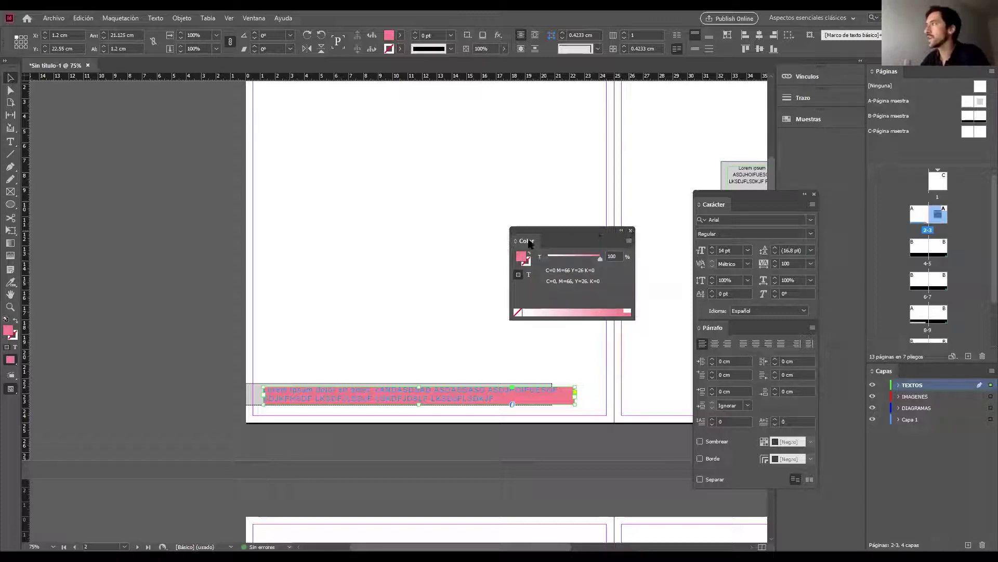
left_click_drag(550, 231, 811, 112)
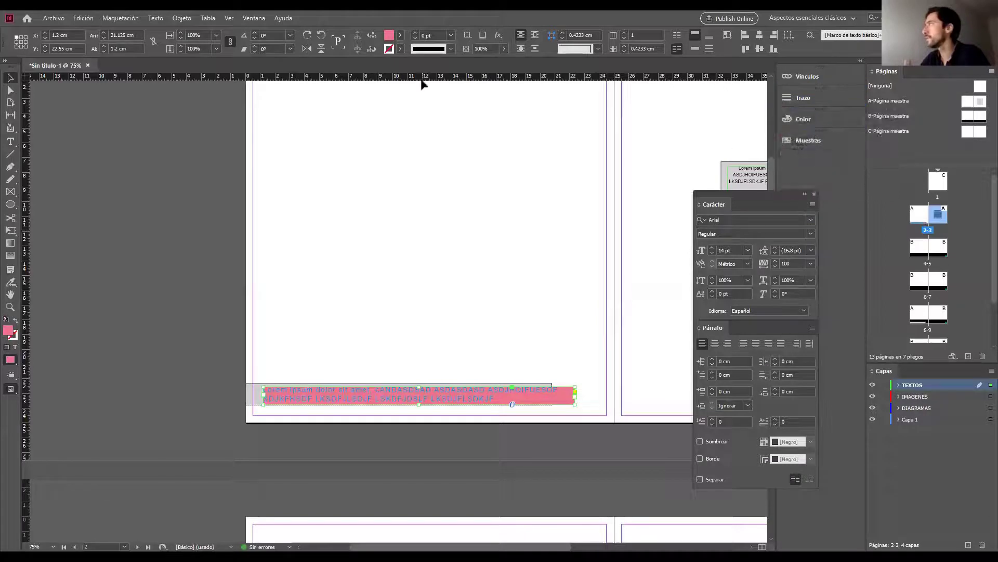
Check the saved pink among the fill swatches and set the text frame's container fill to none
left_click(402, 35)
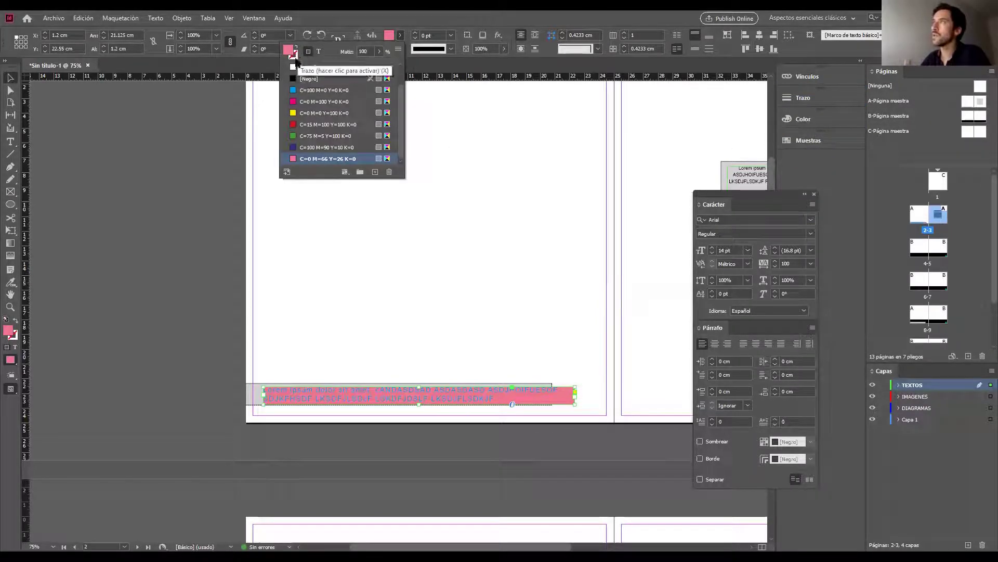
left_click(402, 36)
scroll(403, 37, "up", 1)
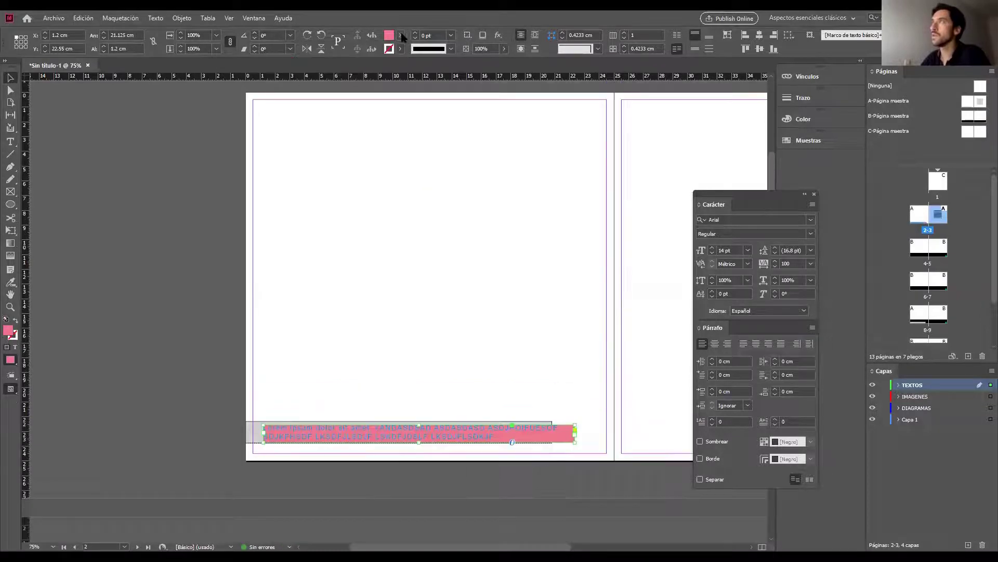
left_click(401, 35)
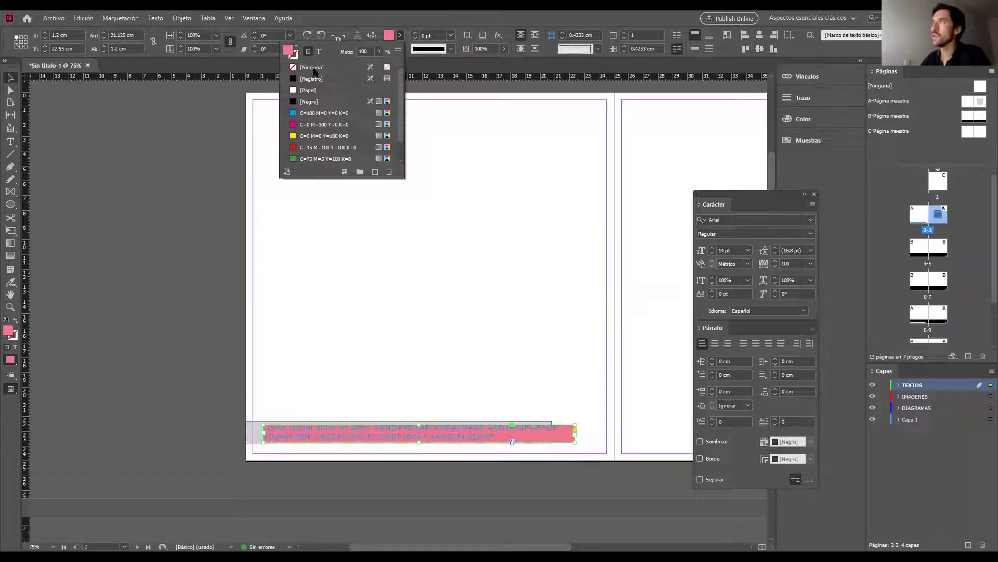
left_click(313, 67)
Apply the C=0 M=66 Y=26 K=0 swatch to the text in the page 2 frame and deselect the frame
left_click(319, 52)
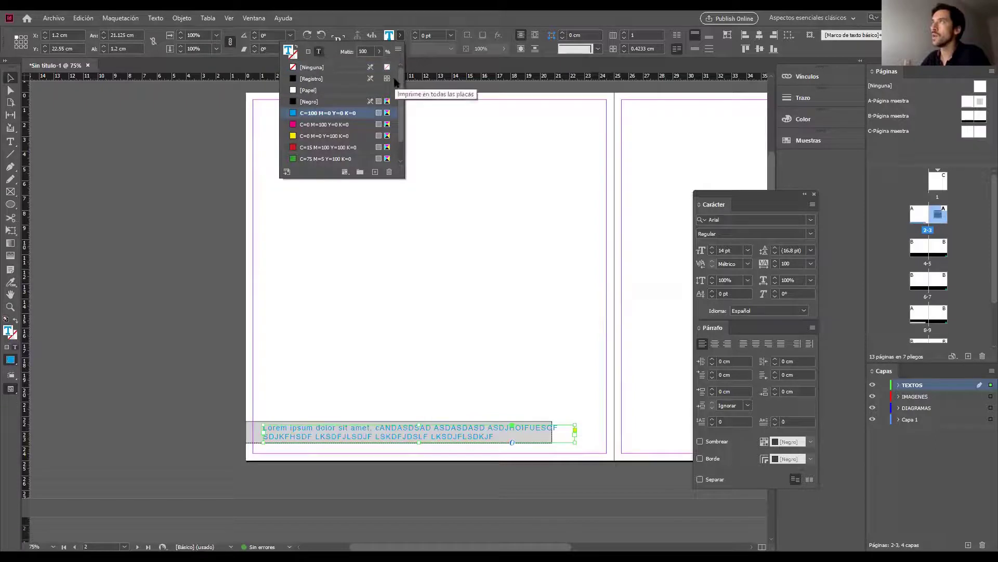
scroll(400, 89, "down", 1)
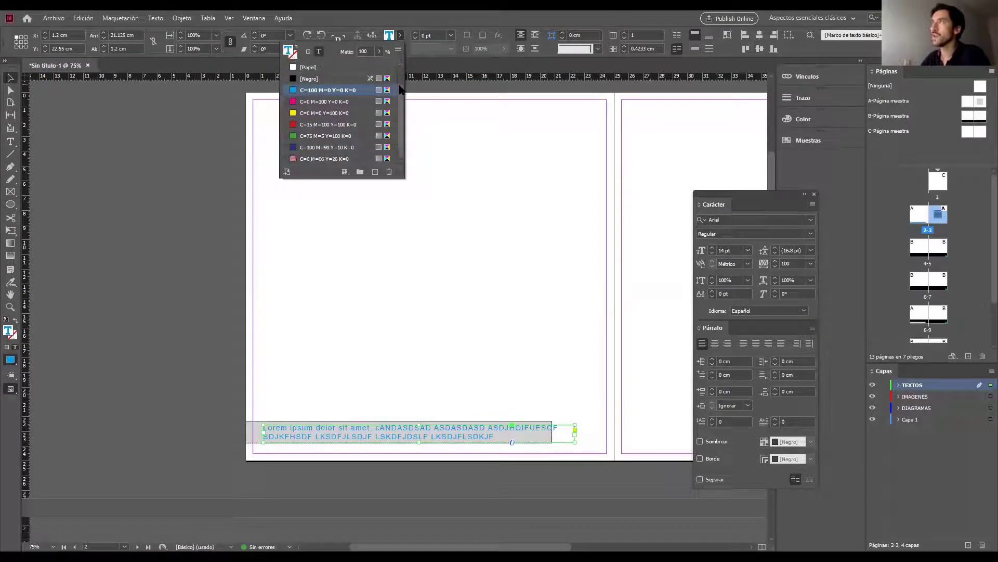
scroll(400, 85, "up", 2)
scroll(400, 80, "down", 2)
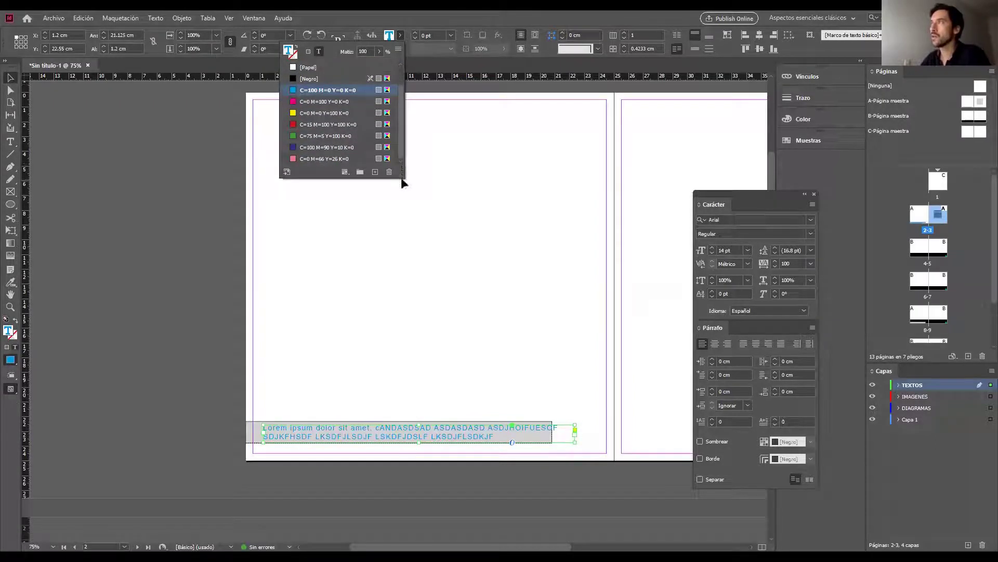
scroll(401, 150, "up", 2)
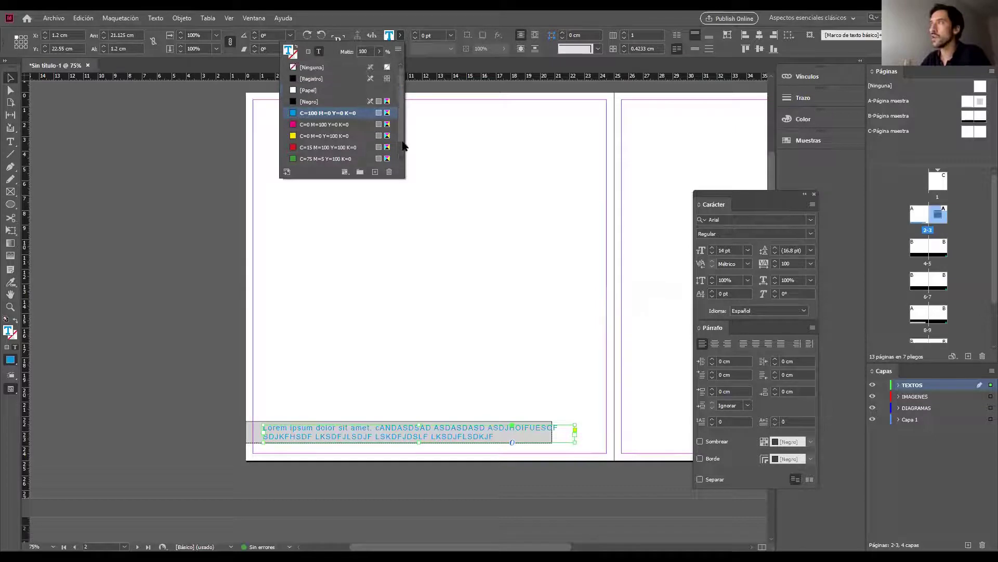
scroll(403, 146, "down", 2)
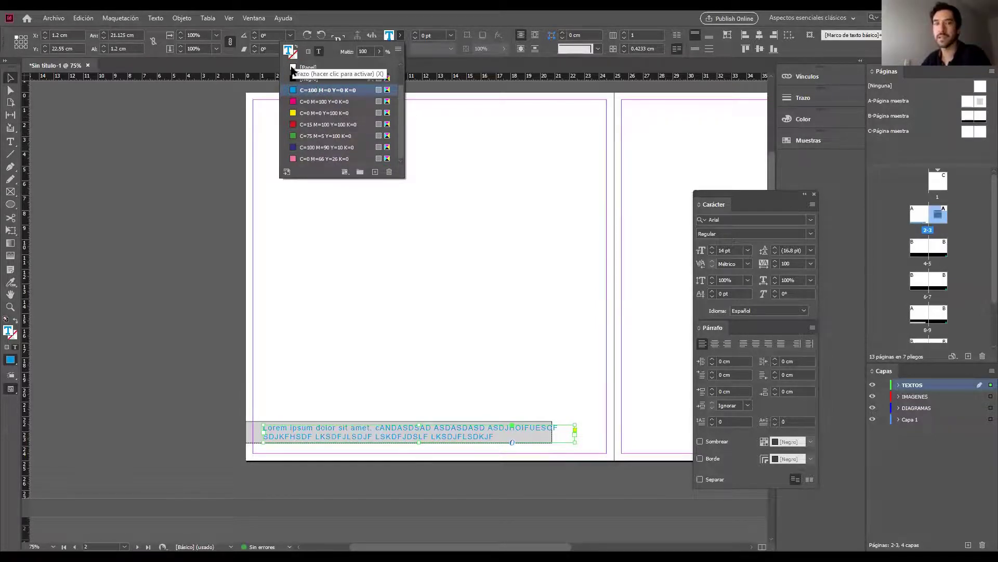
left_click(318, 159)
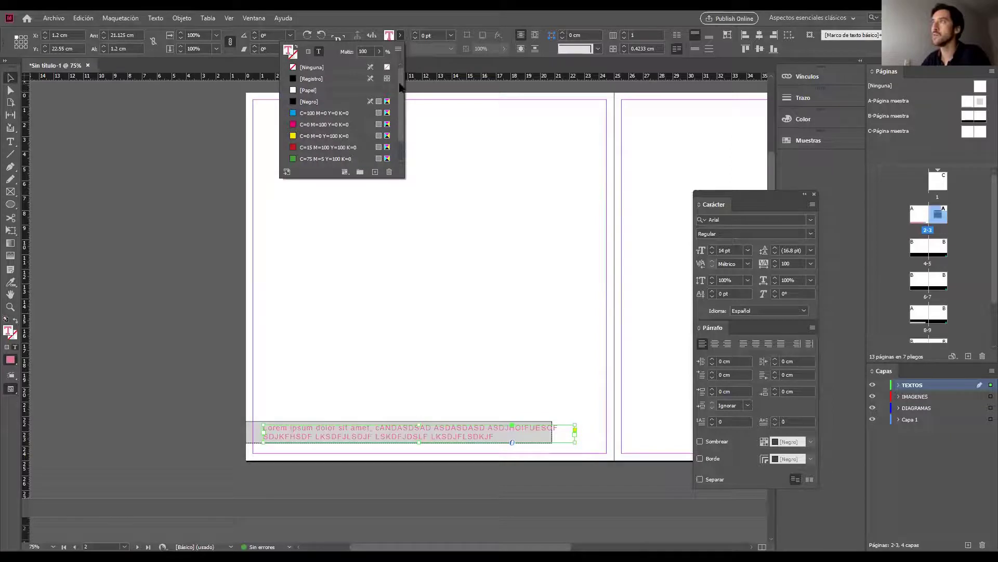
scroll(400, 88, "down", 2)
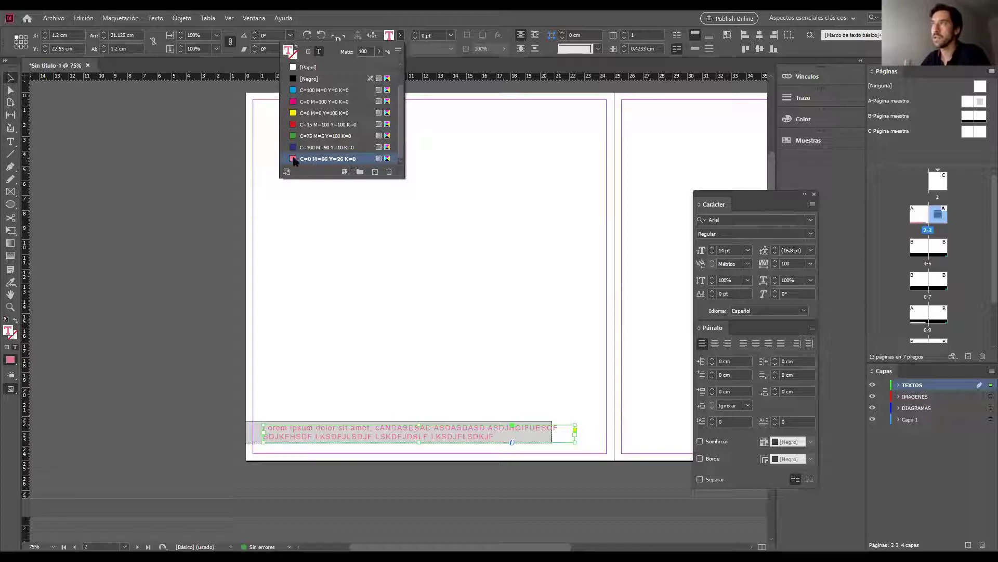
left_click(194, 213)
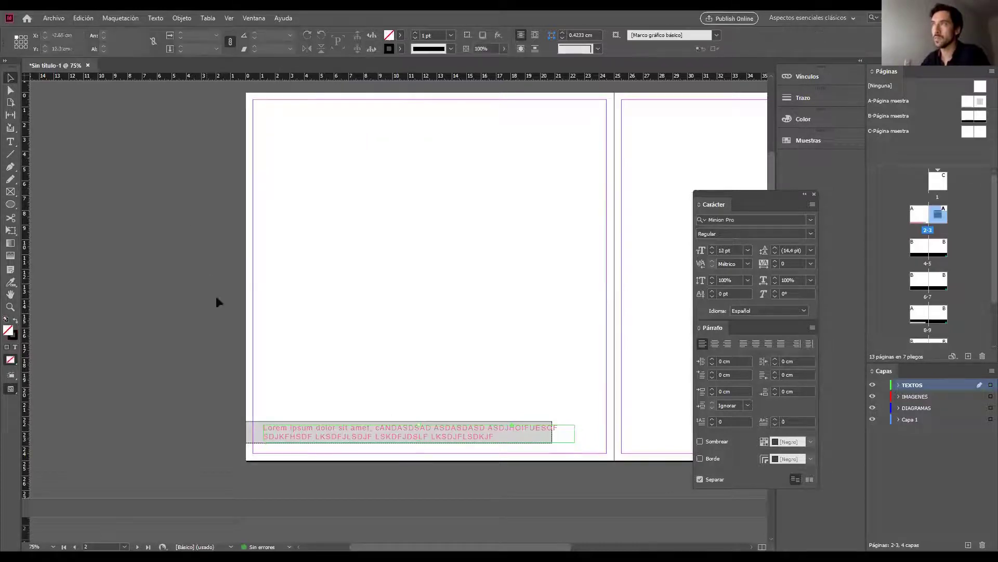
Look over the document's spreads, from the full page overview to the text frames on pages 2-3
key("z")
left_click_drag(293, 357, 248, 321)
right_click(333, 331)
left_click(361, 337)
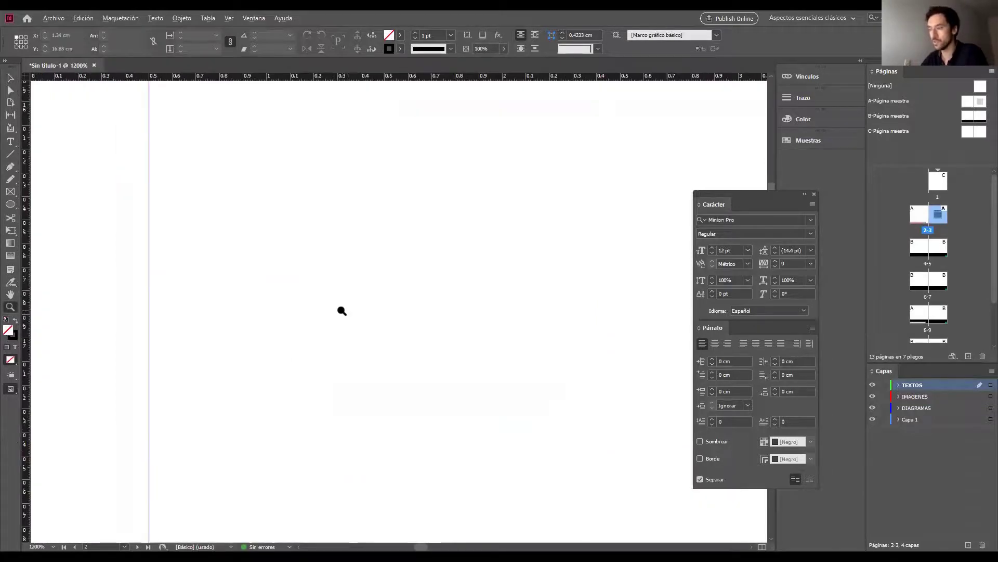
scroll(343, 311, "down", 4)
scroll(466, 315, "up", 1)
scroll(484, 337, "down", 2)
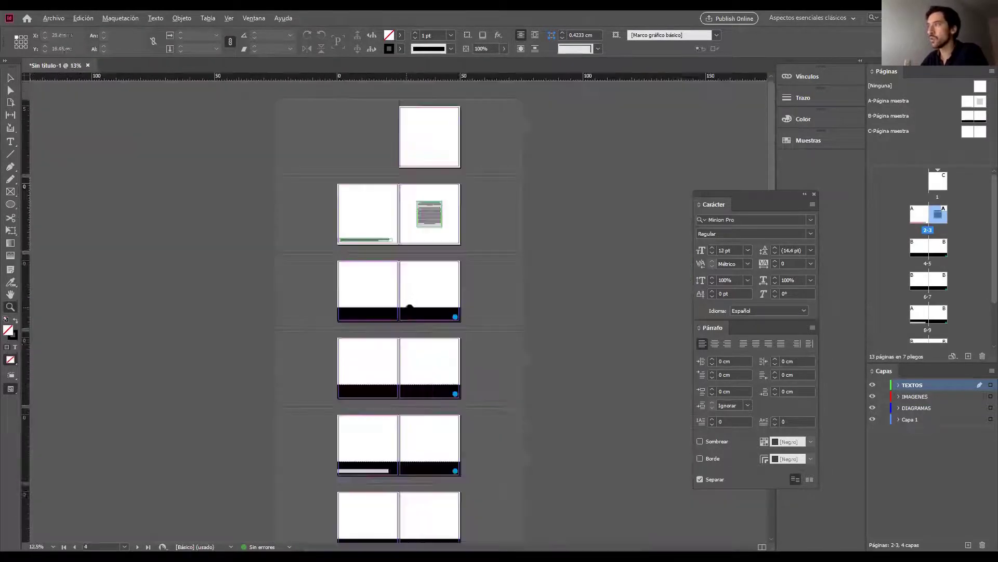
scroll(473, 312, "up", 2)
scroll(484, 316, "down", 1)
scroll(531, 329, "up", 1)
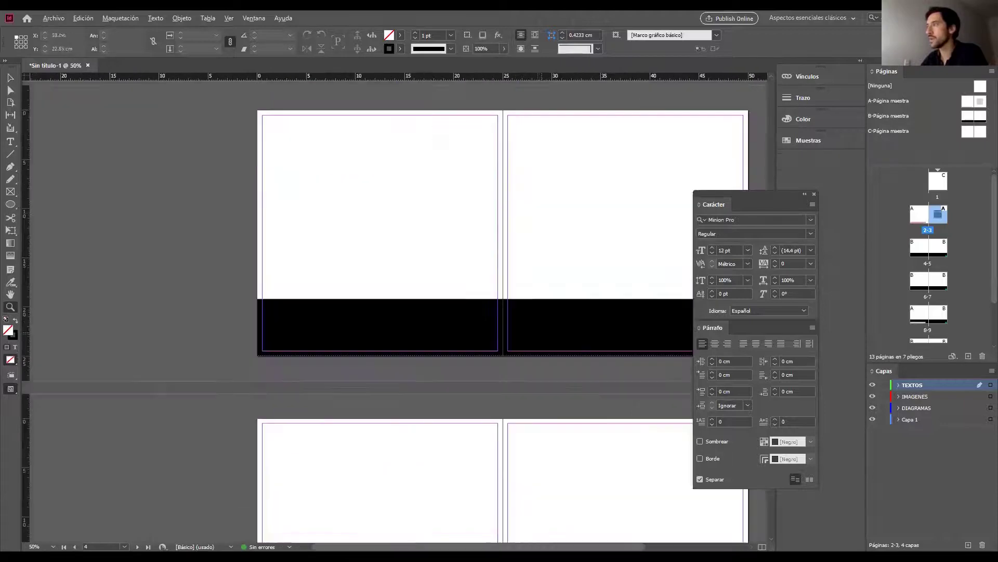
scroll(333, 341, "down", 1)
scroll(361, 229, "down", 1)
scroll(388, 163, "up", 2)
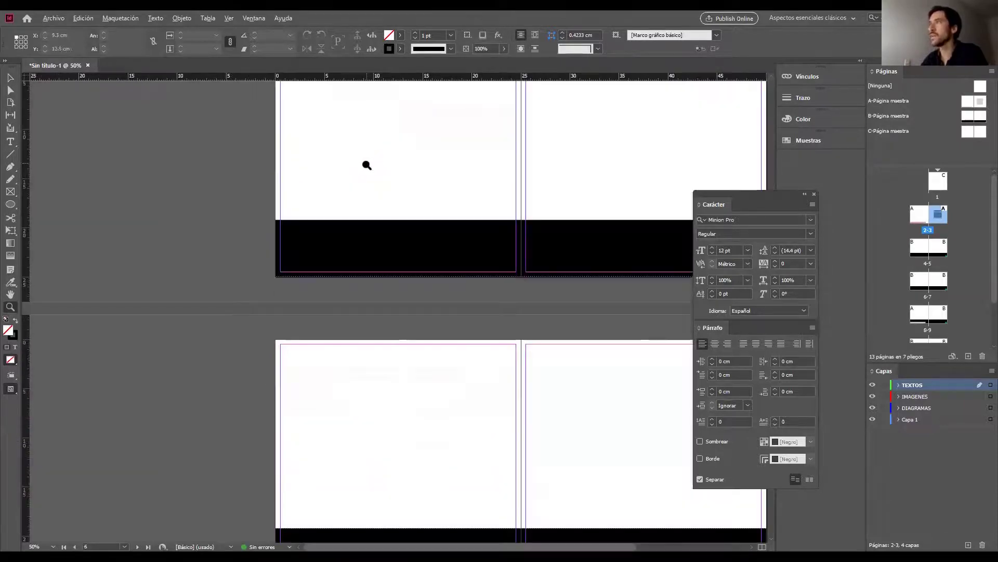
scroll(368, 163, "down", 1)
scroll(326, 361, "up", 4)
scroll(367, 208, "up", 2)
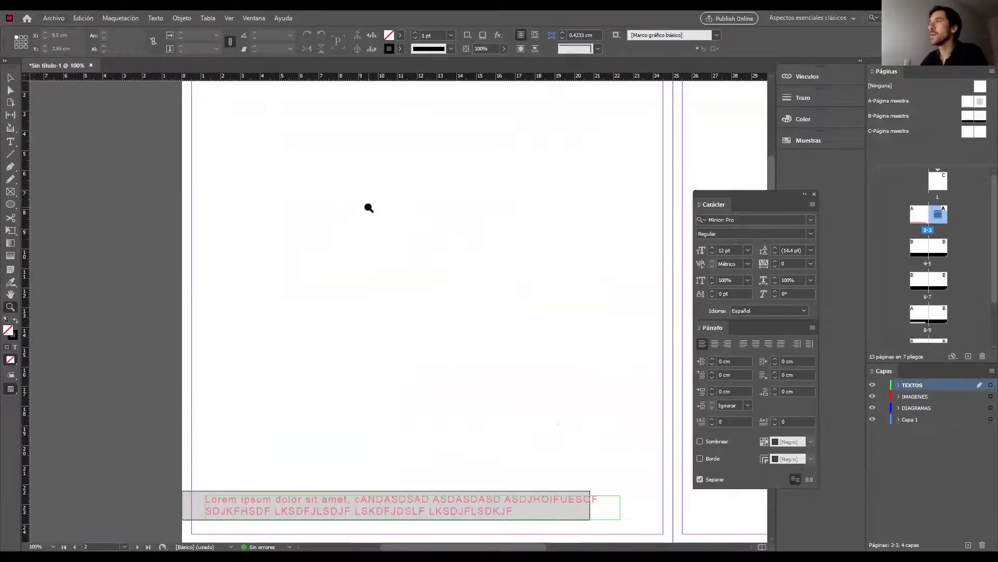
scroll(324, 269, "down", 1)
scroll(327, 269, "up", 1)
scroll(396, 262, "down", 1)
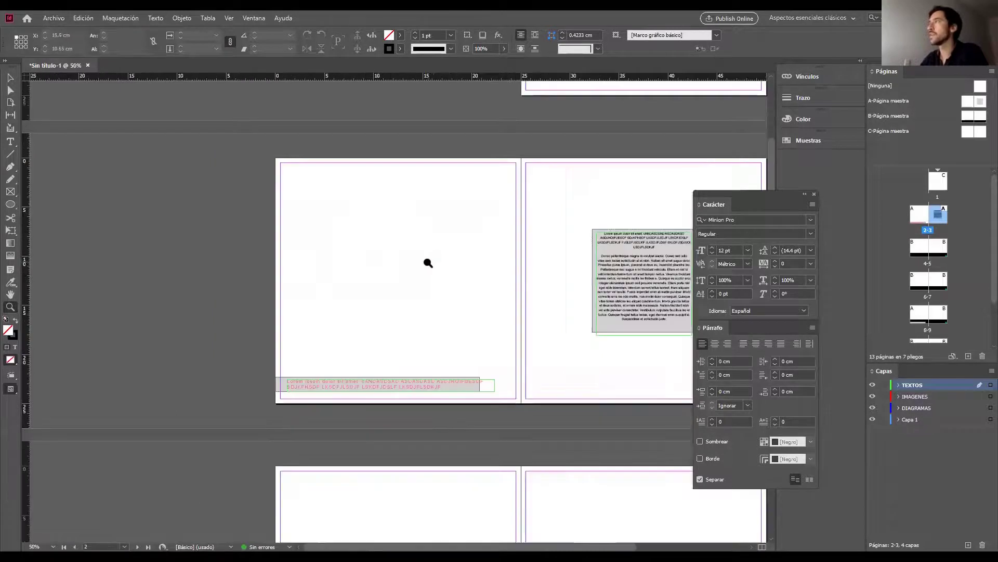
On B-Página maestra, fill the blue circle with the C=0 M=66 Y=26 K=0 swatch and deselect it
double_click(981, 118)
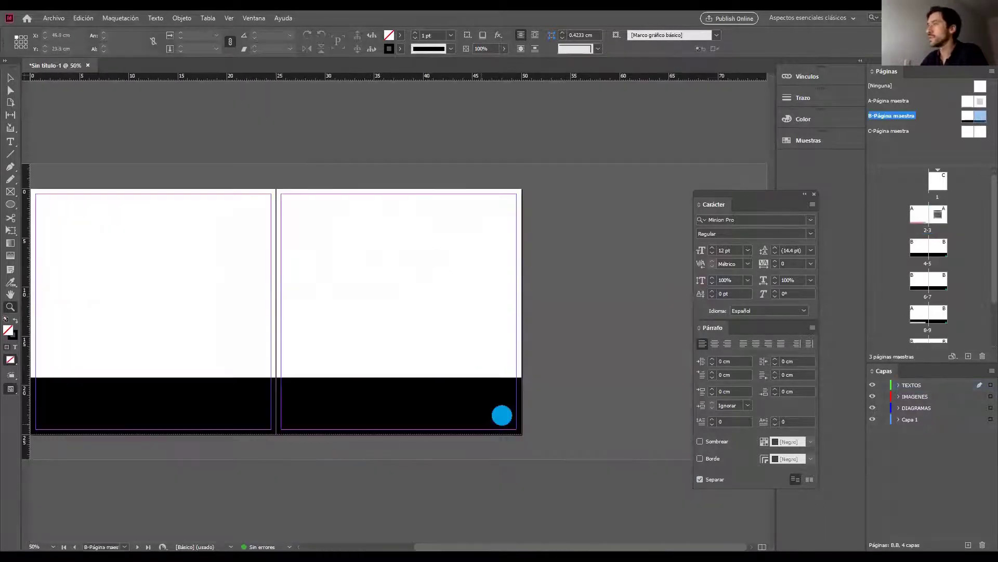
left_click(11, 77)
left_click(502, 415)
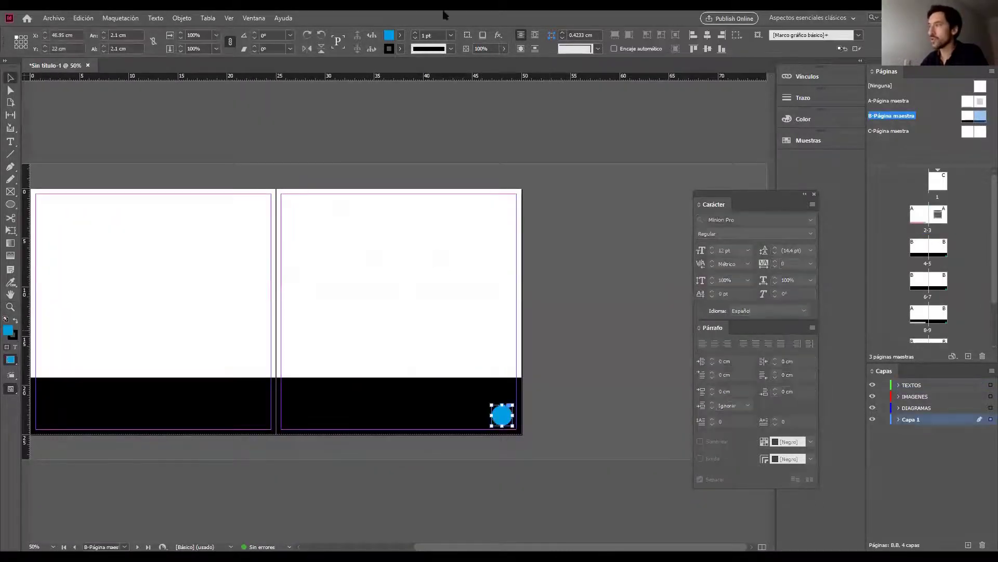
left_click(400, 36)
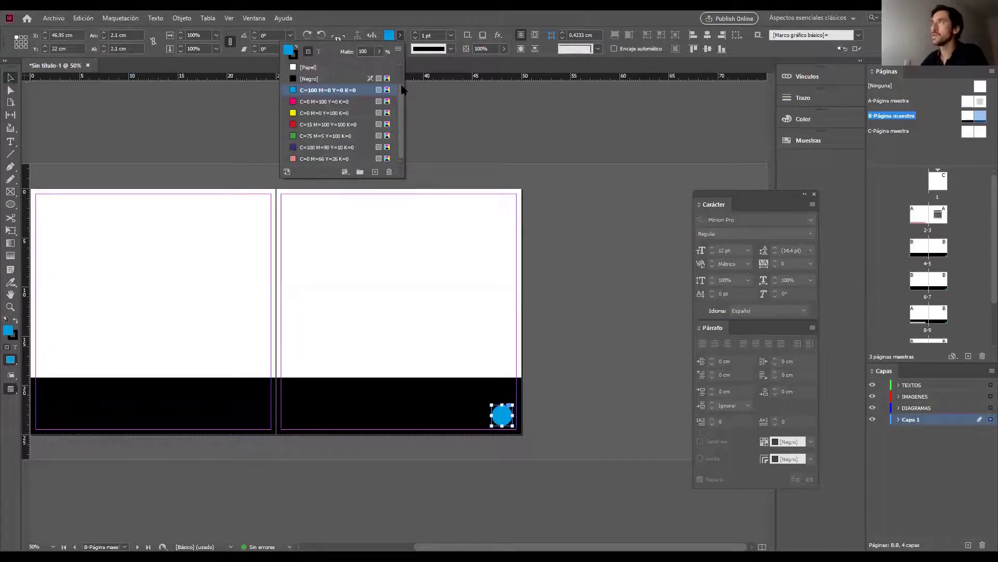
mouse_move(312, 162)
left_mouse_down()
mouse_move(311, 139)
mouse_move(324, 161)
left_mouse_up()
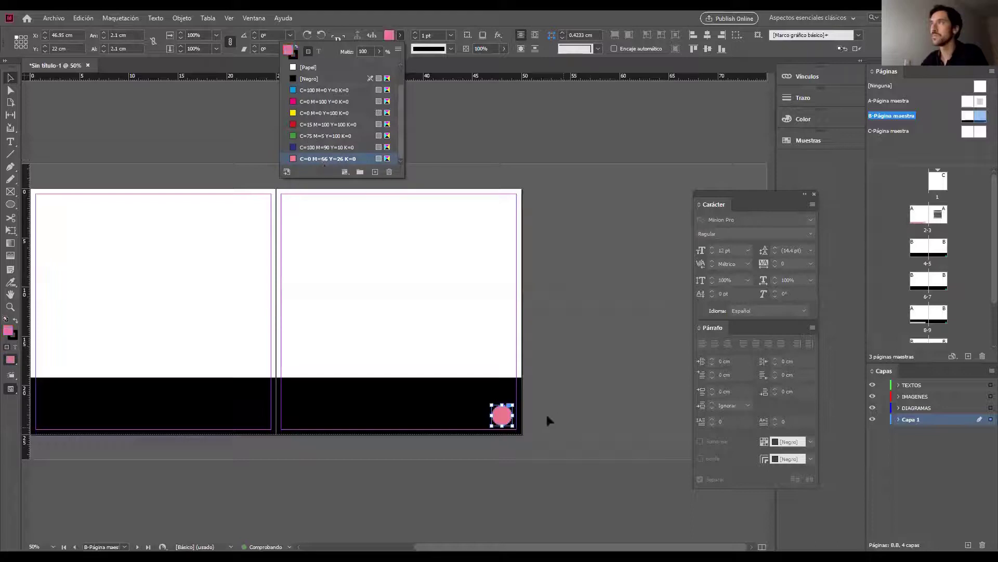
left_click(568, 351)
Lighten the black band across the foot of B-Página maestra to dark grey by lowering its fill tint
left_click(359, 433)
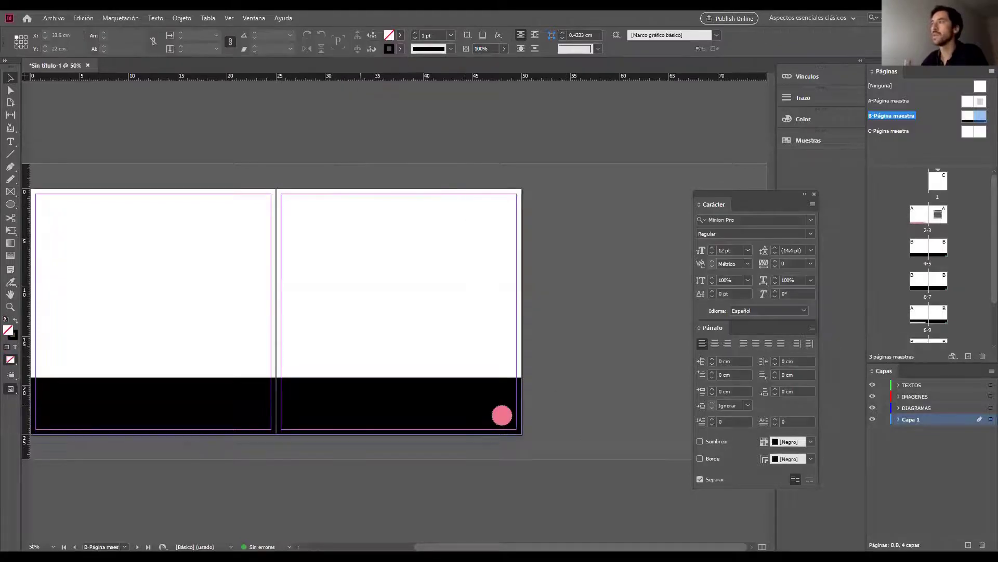
left_click(400, 37)
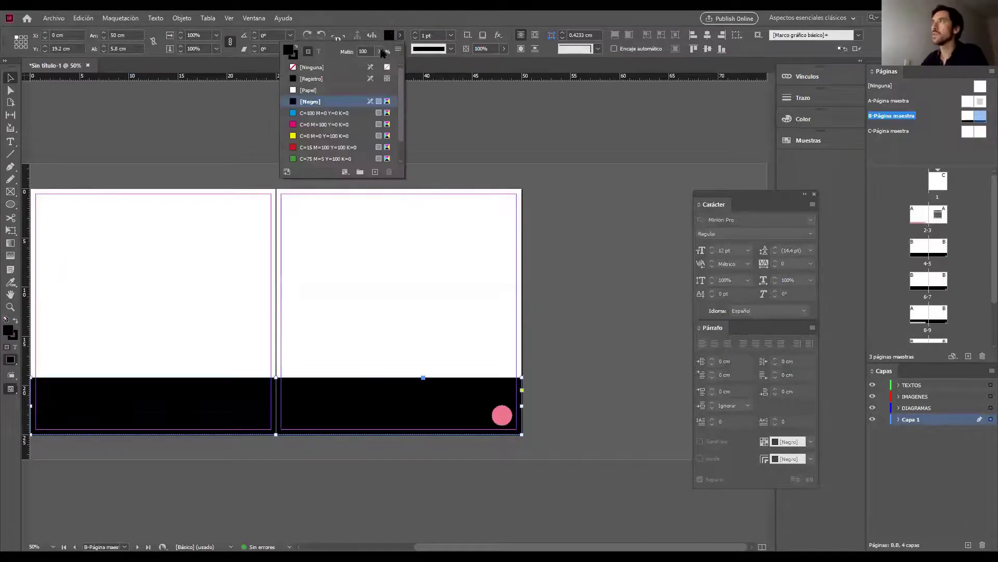
left_click(379, 52)
left_click_drag(382, 64, 367, 65)
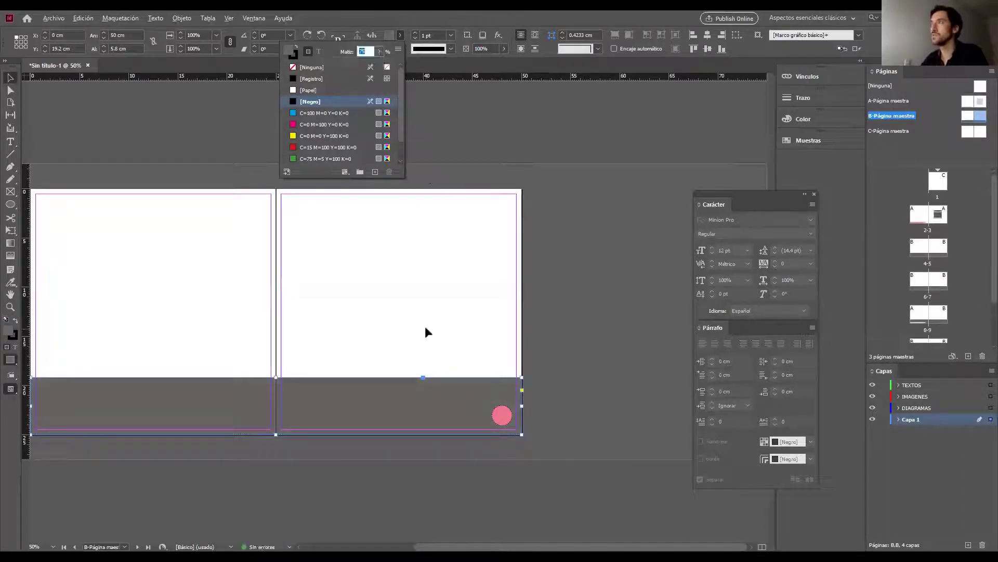
left_click_drag(425, 327, 369, 284)
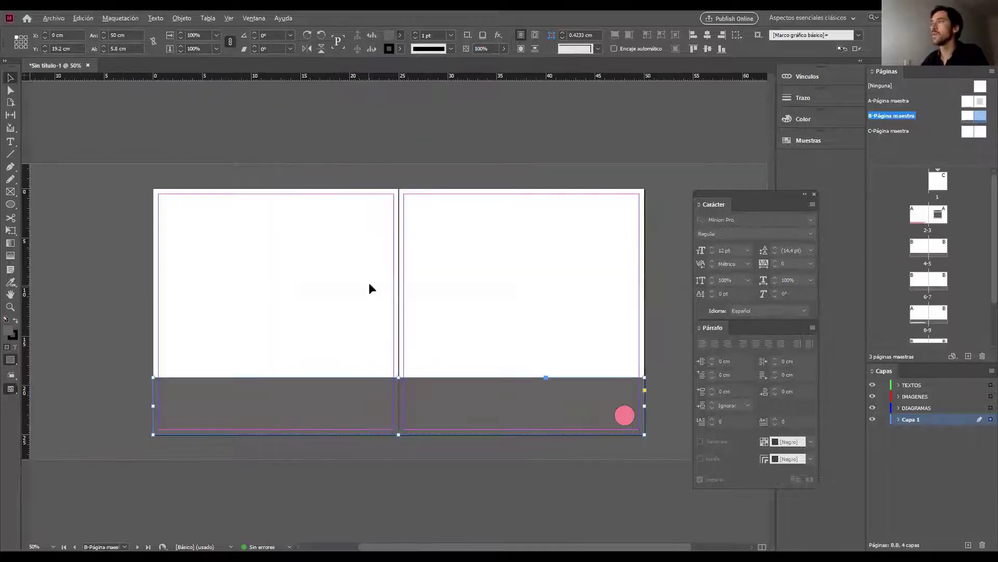
Cut the grey square and the grey strip from A-Página maestra
double_click(936, 221)
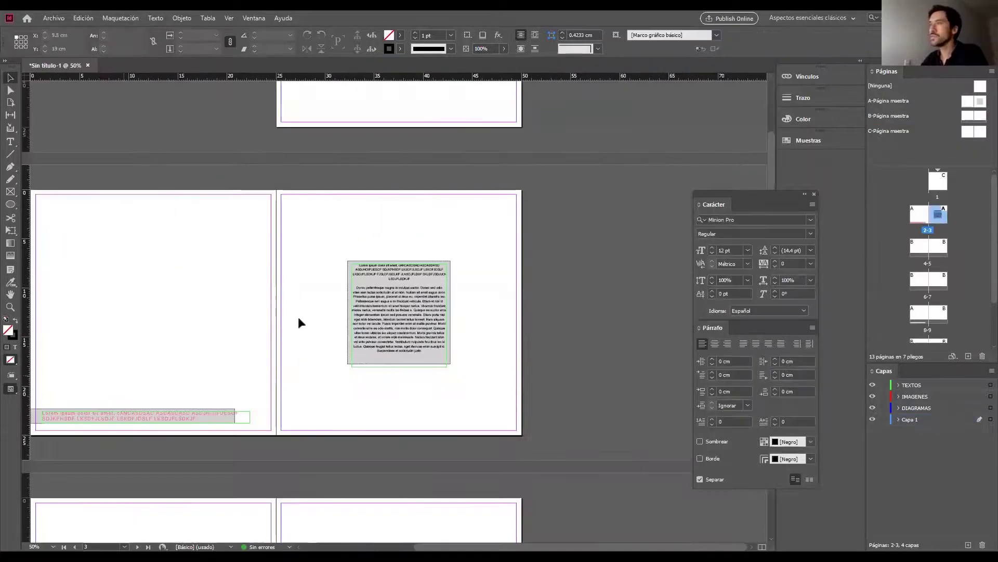
scroll(469, 265, "down", 2)
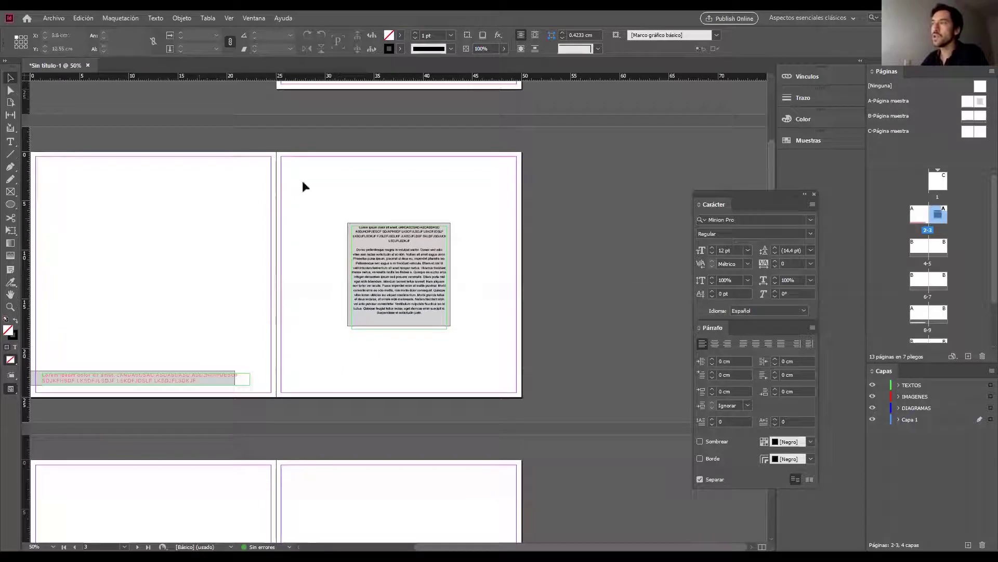
double_click(974, 104)
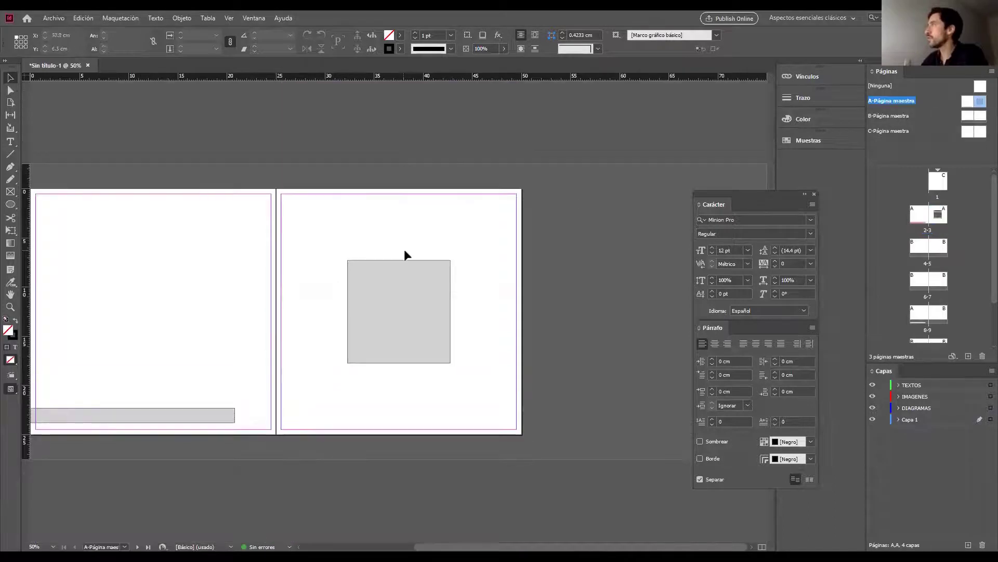
left_click(403, 270)
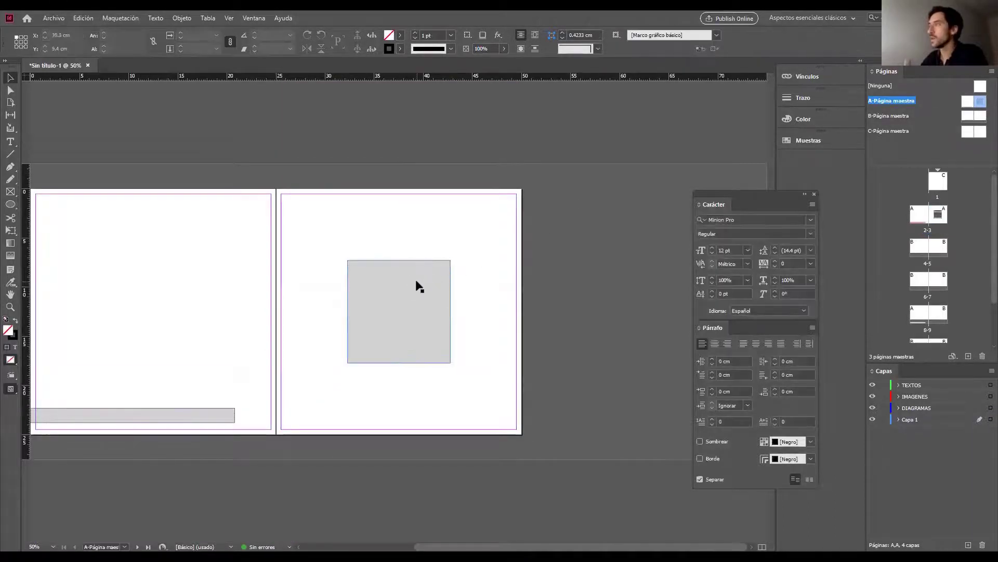
left_click(185, 415)
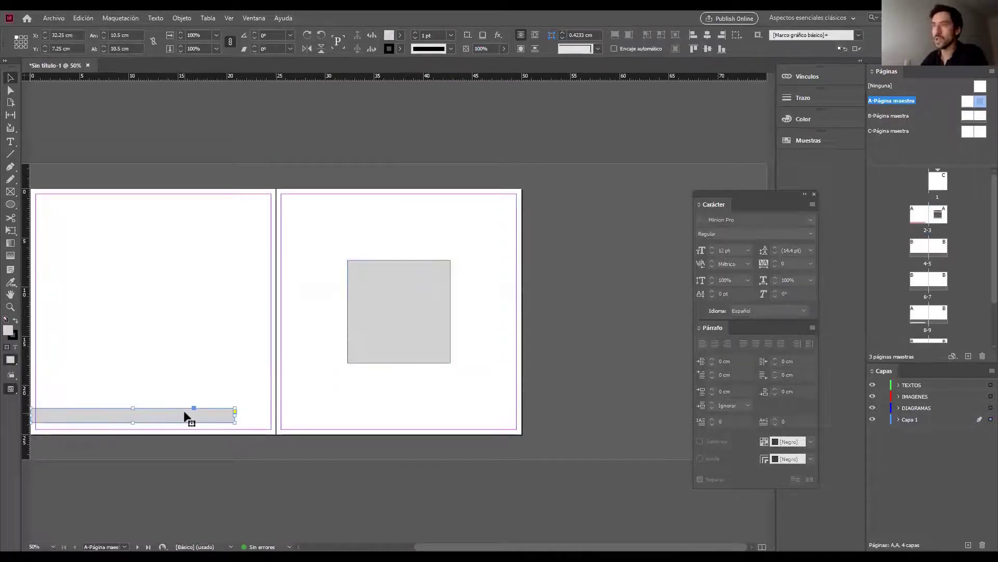
left_click(407, 295, "shift")
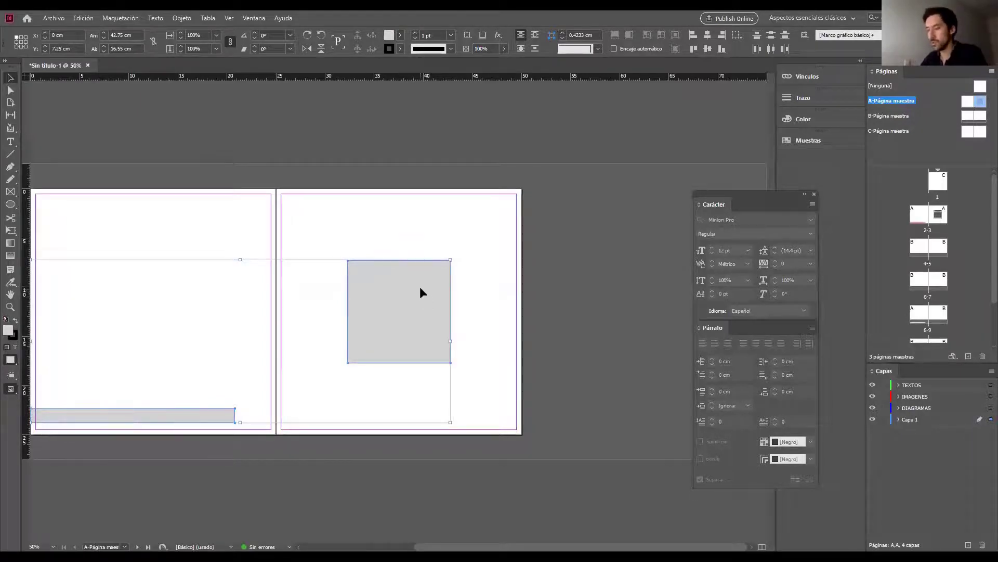
key("Delete")
Paste both grey shapes in place on the DIAGRAMAS layer, check them by toggling that layer's visibility, and return to page 3
left_click(921, 408)
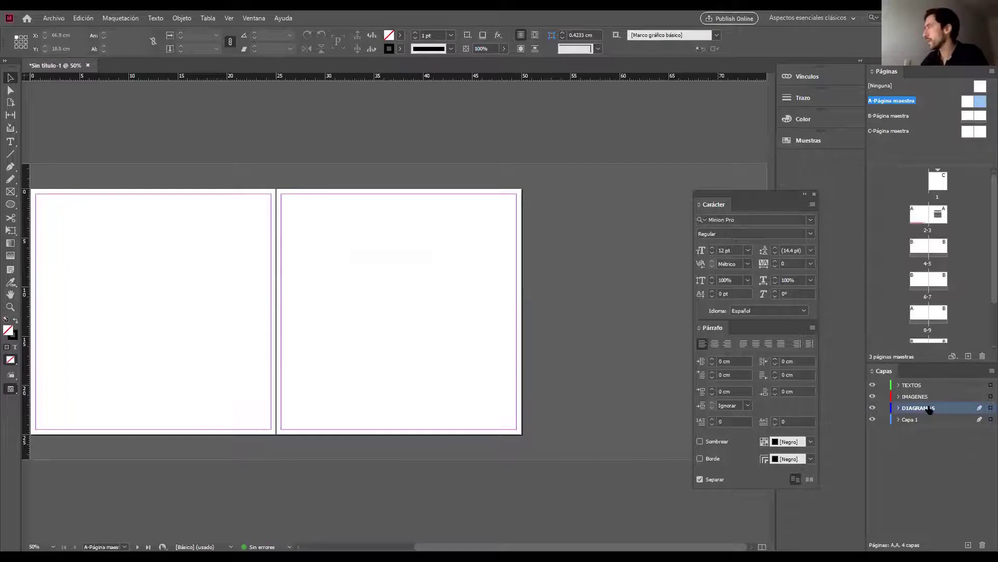
right_click(367, 284)
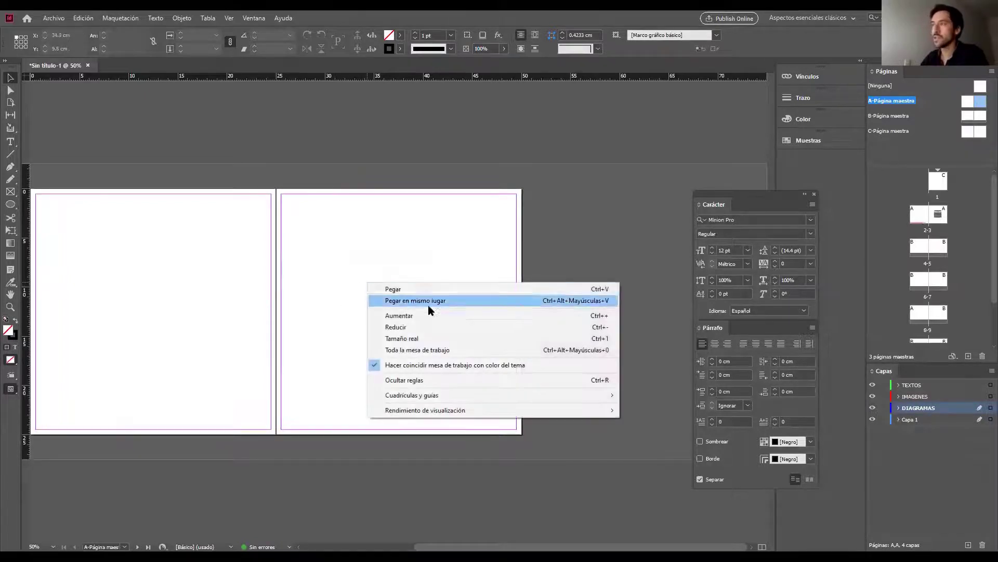
left_click(429, 301)
left_click(569, 275)
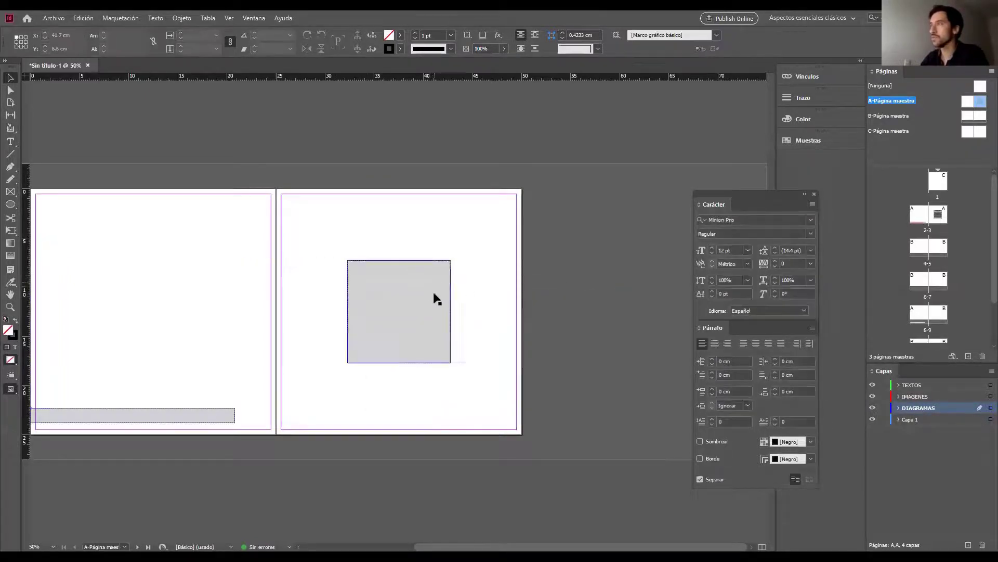
left_click(873, 408)
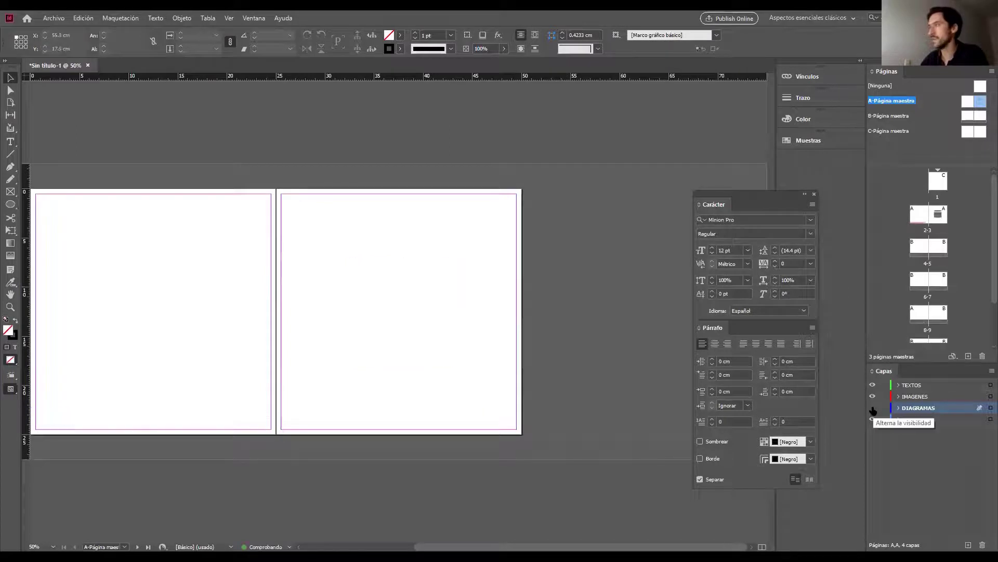
left_click(873, 408)
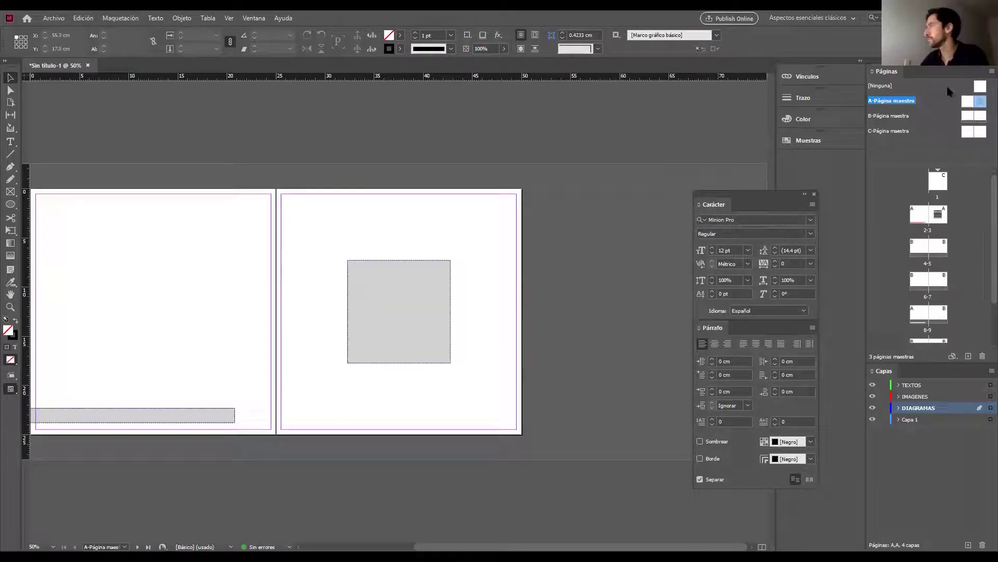
double_click(938, 214)
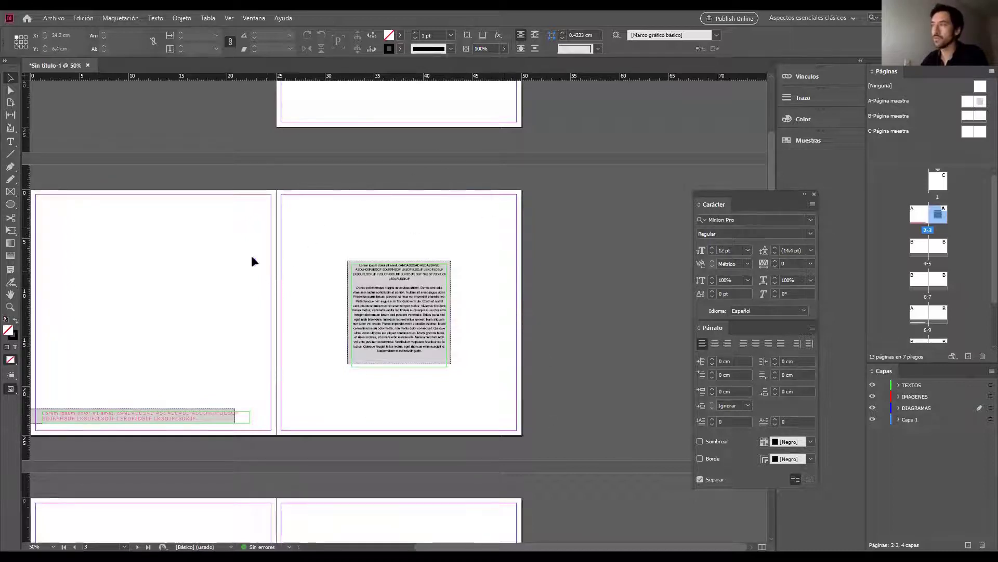
left_click(11, 192)
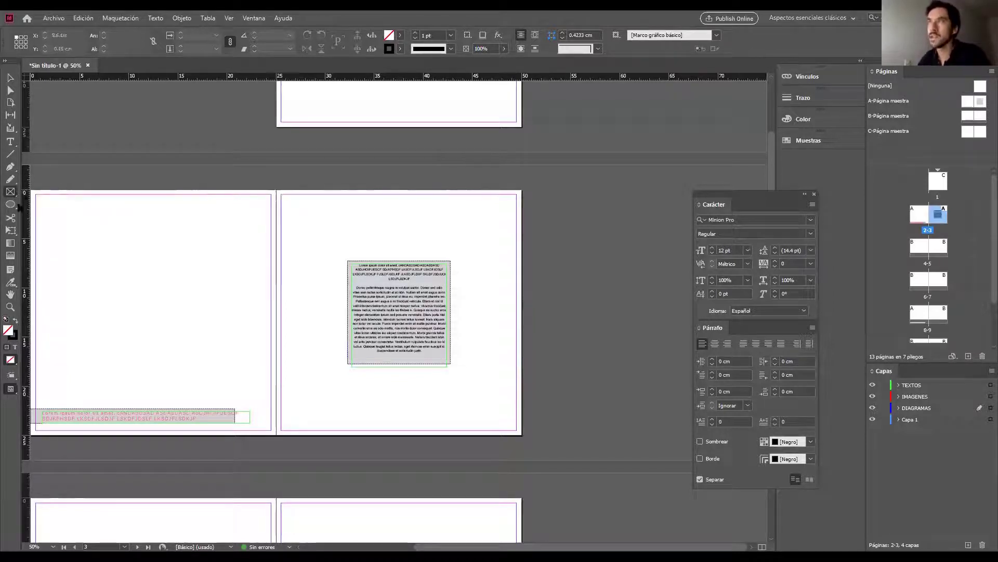
right_click(11, 204)
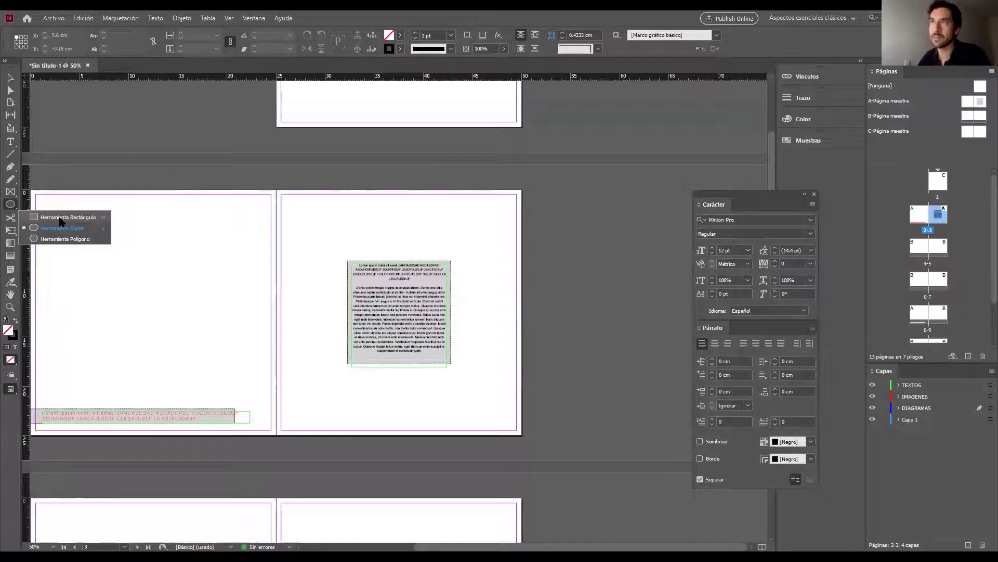
left_click(59, 218)
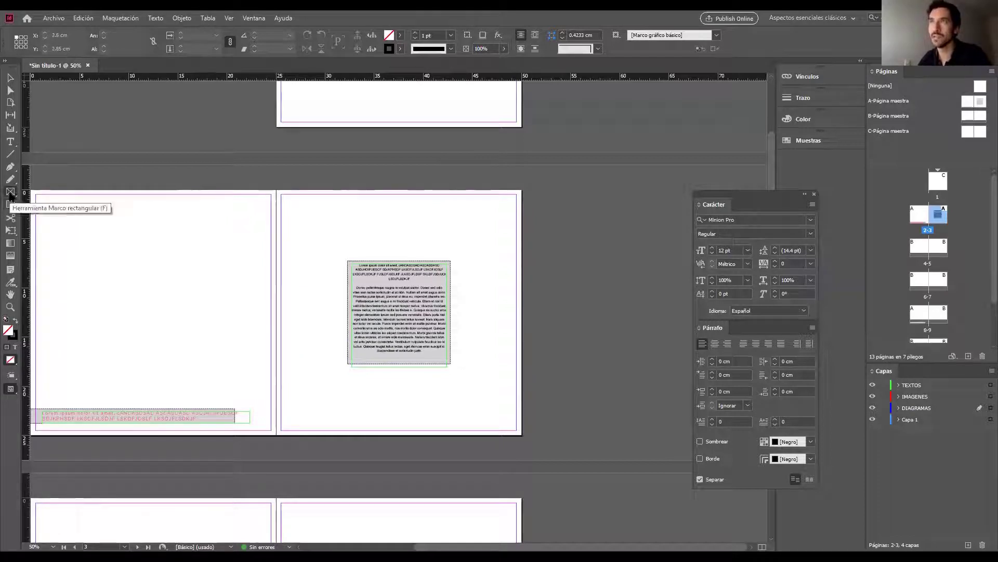
right_click(10, 193)
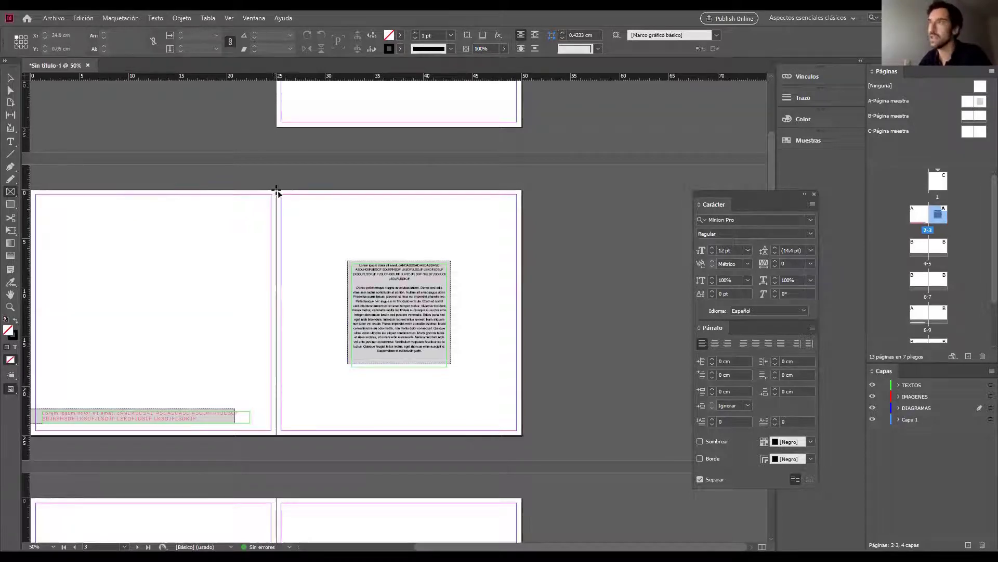
left_click_drag(277, 190, 483, 408)
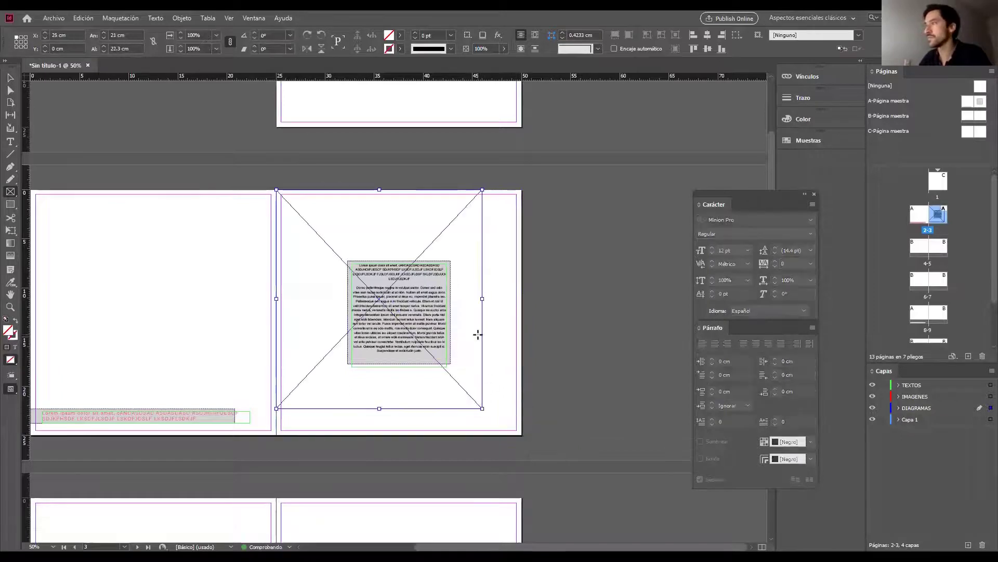
key("ctrl+z")
Draw a 25 × 25 cm rectangular frame covering page 3 on the IMAGENES layer and move that layer below DIAGRAMAS
left_click(941, 396)
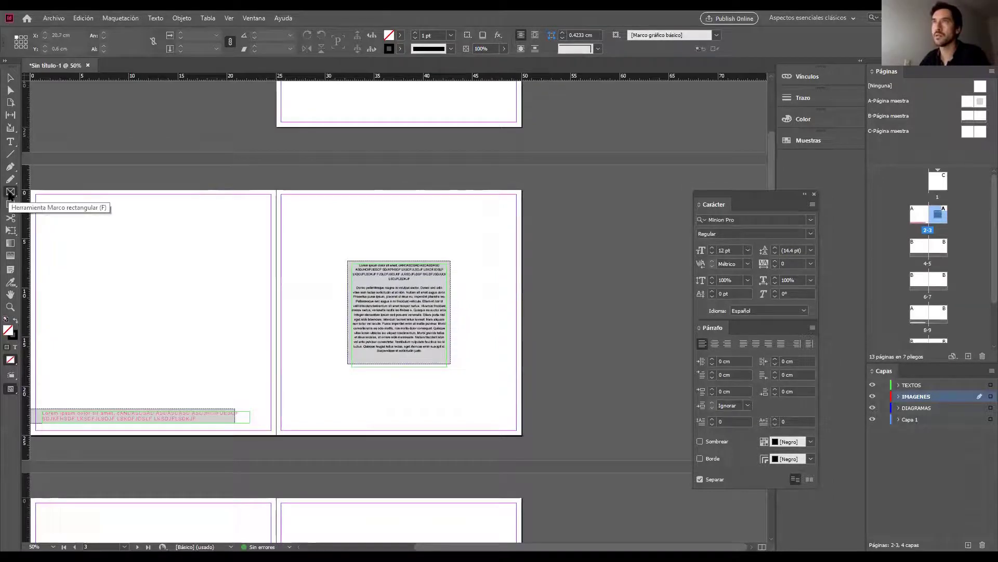
left_click_drag(276, 192, 522, 436)
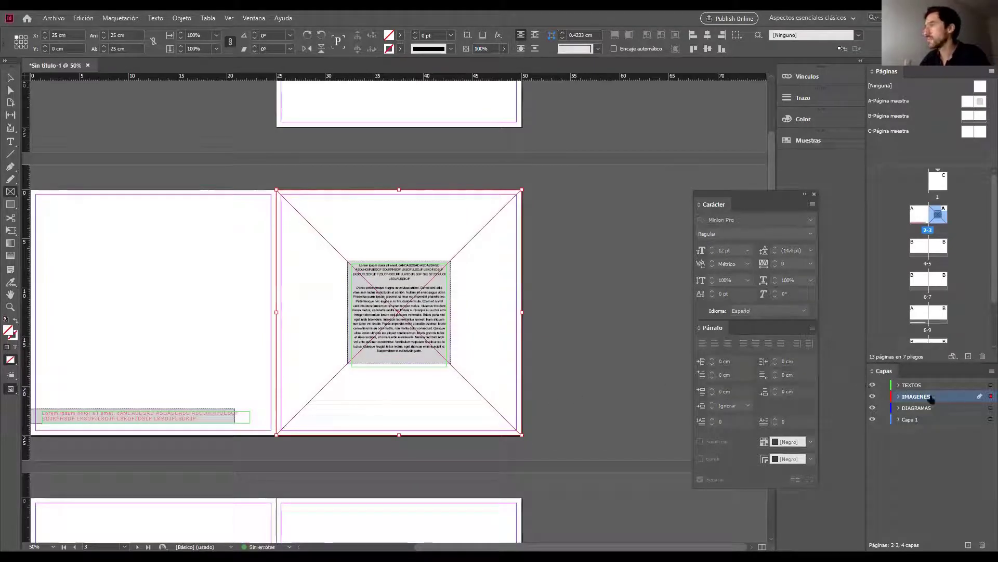
left_click_drag(921, 399, 921, 416)
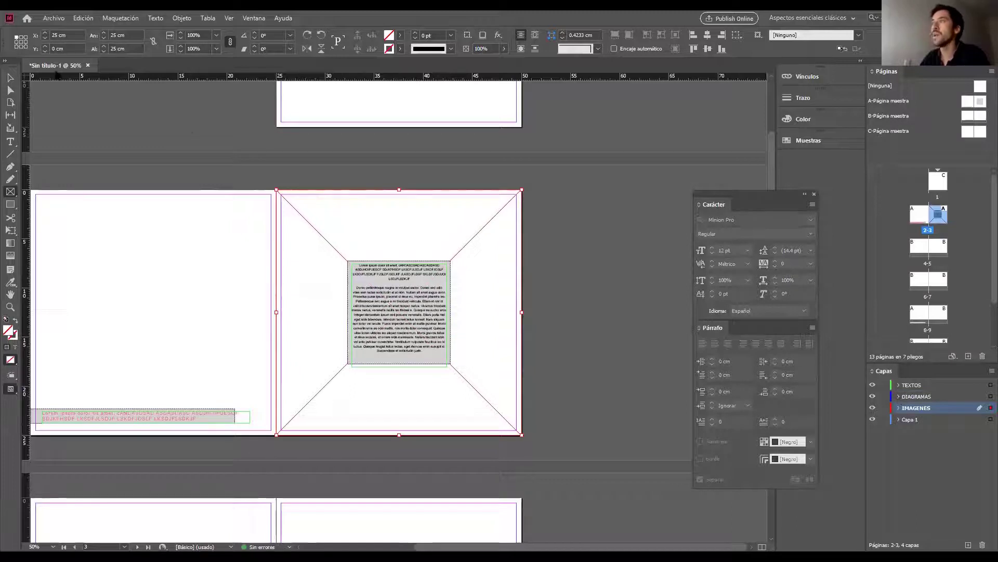
Place the photo img_1 from 02 - ARQ DIGITAL AV, EJ_002 PABELLON BARCELONA, 01-archivo base, FOTOS PABELLON into the page 3 frame
key("v")
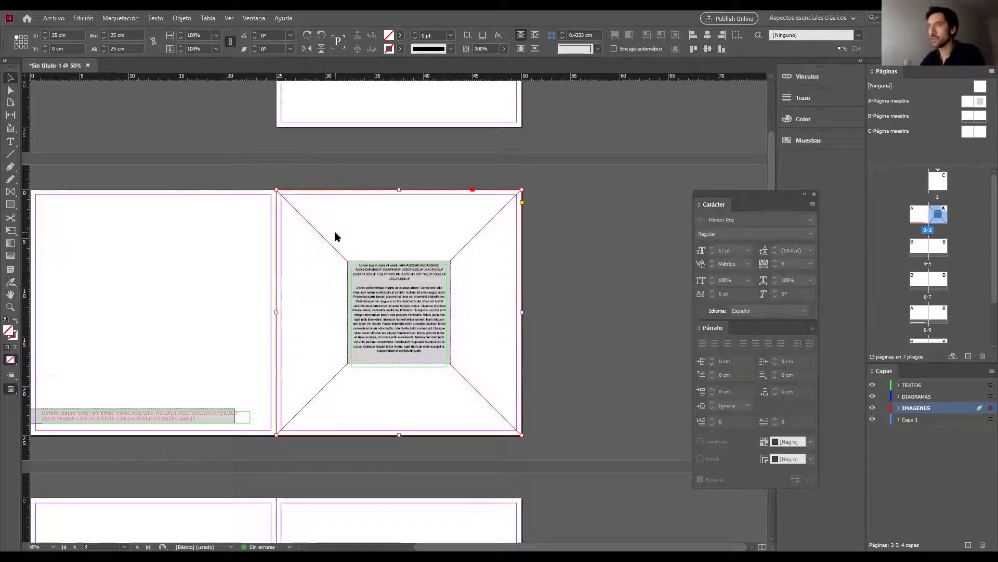
key("ctrl+d")
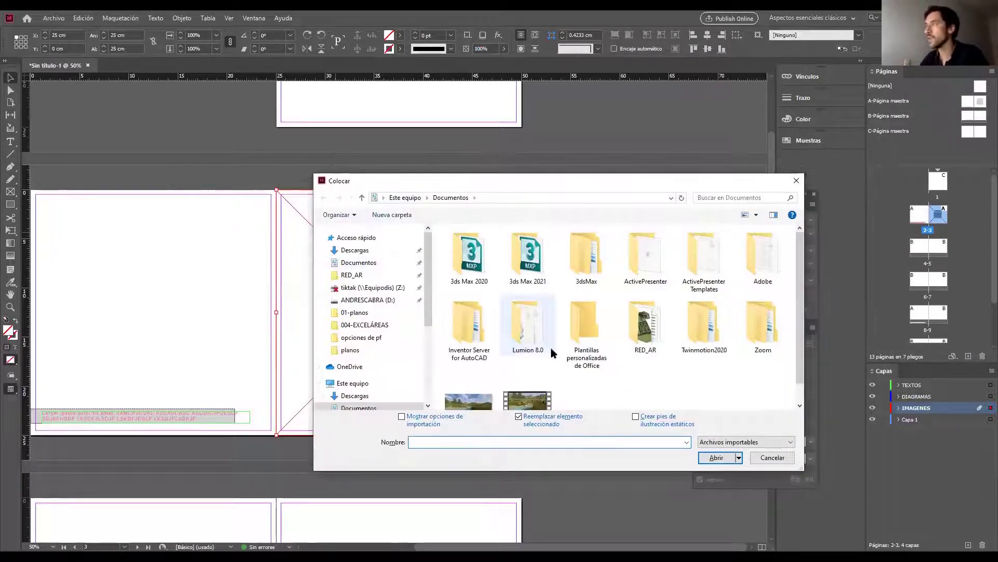
left_click(359, 300)
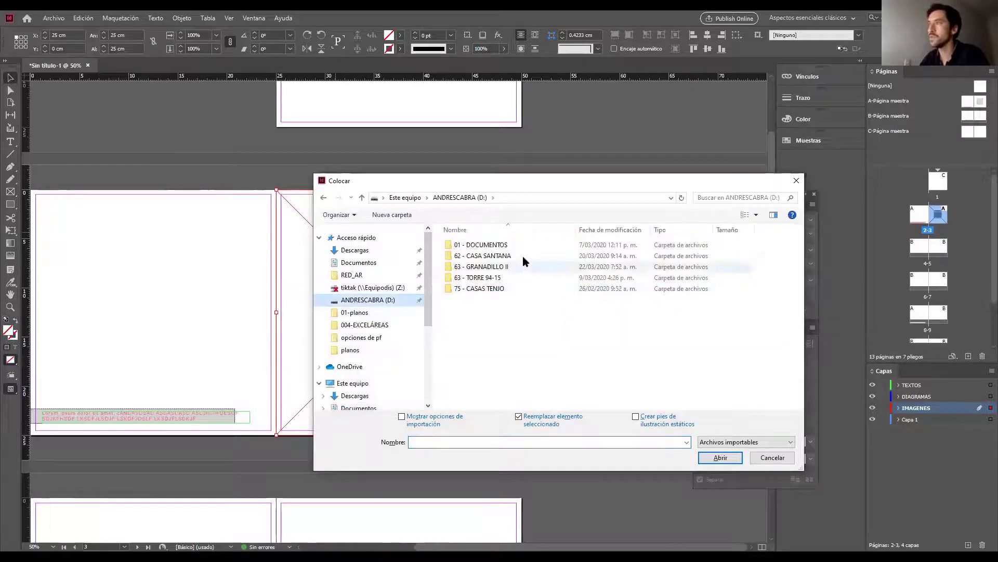
double_click(500, 247)
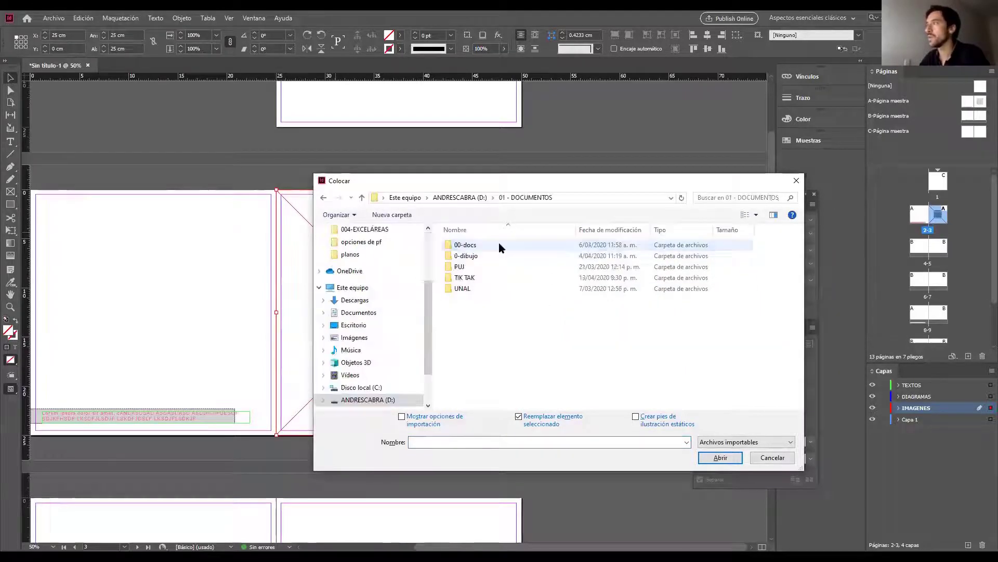
double_click(464, 269)
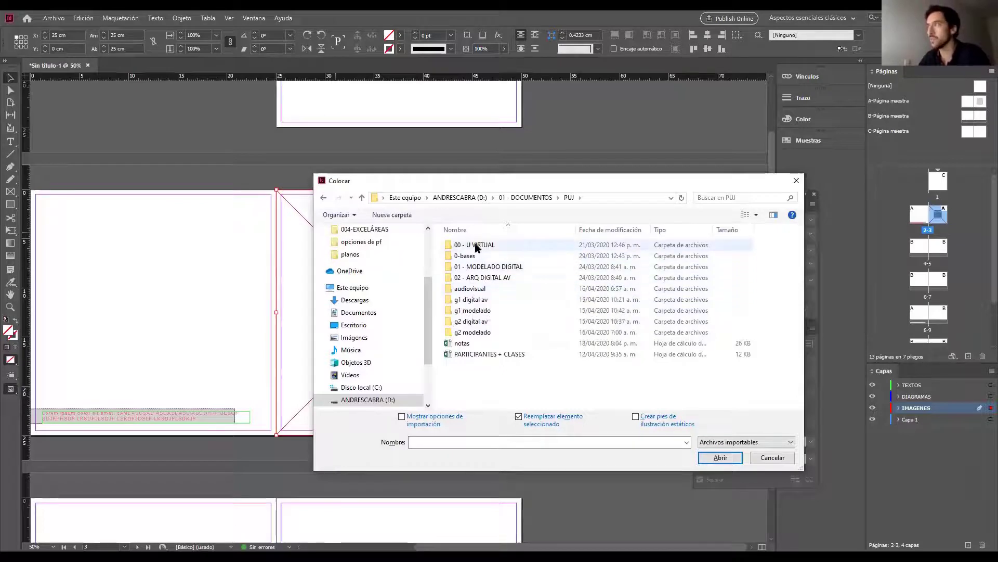
double_click(491, 277)
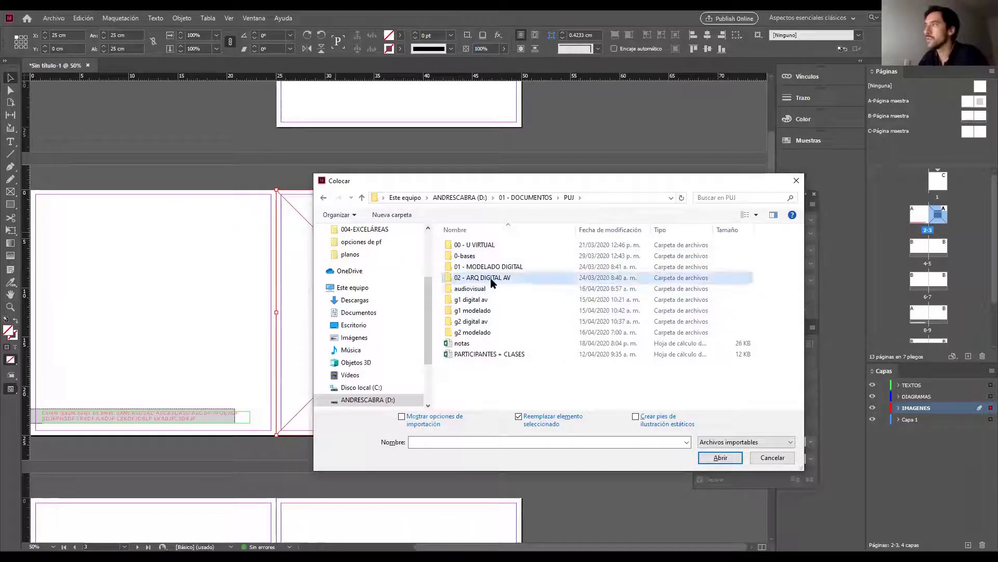
left_click(489, 245)
double_click(488, 246)
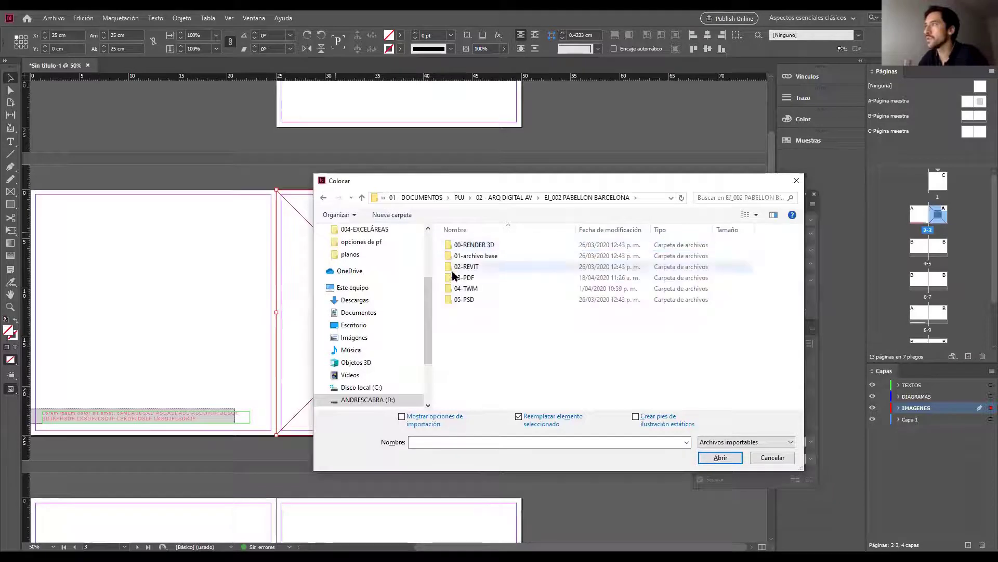
double_click(474, 246)
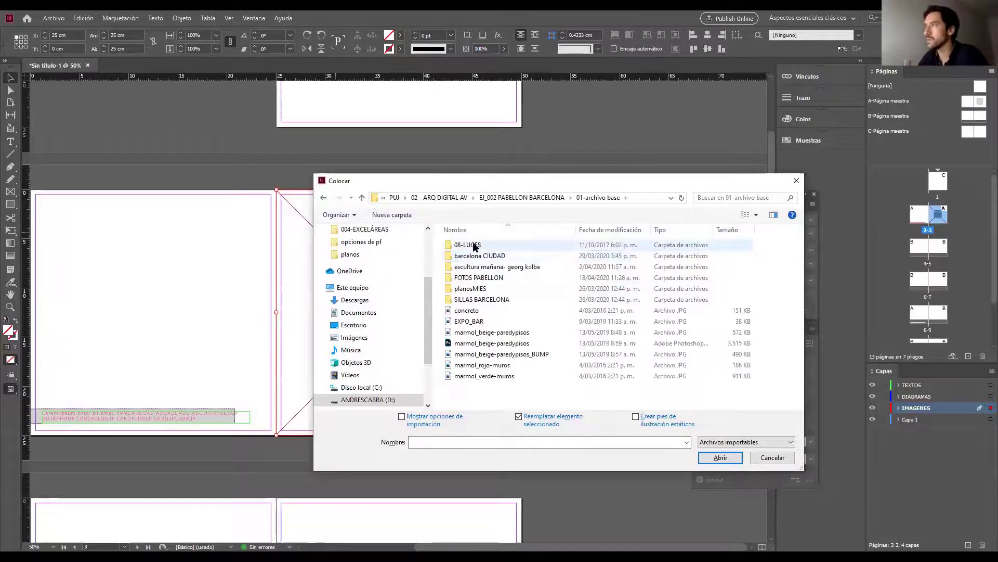
double_click(475, 279)
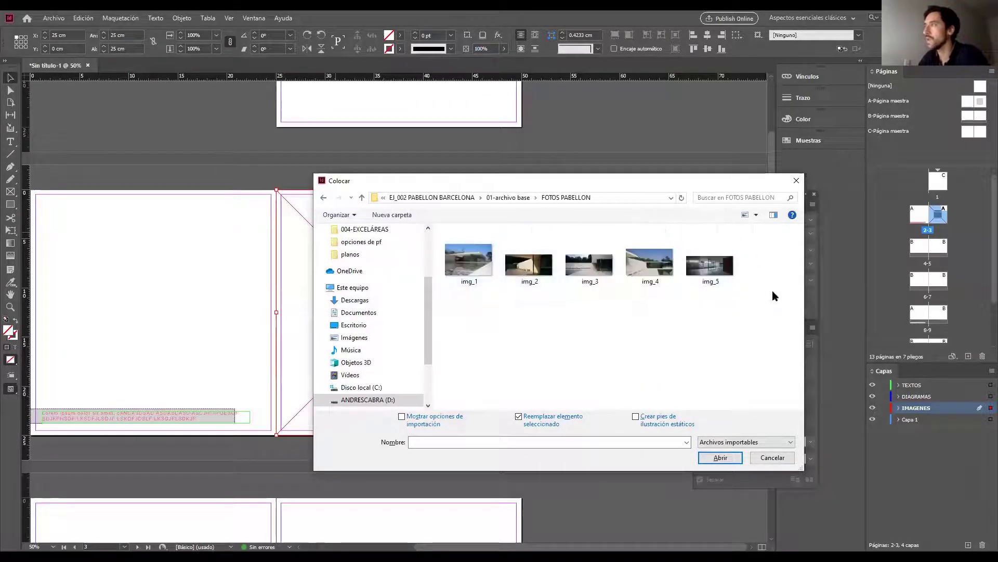
left_click(483, 268)
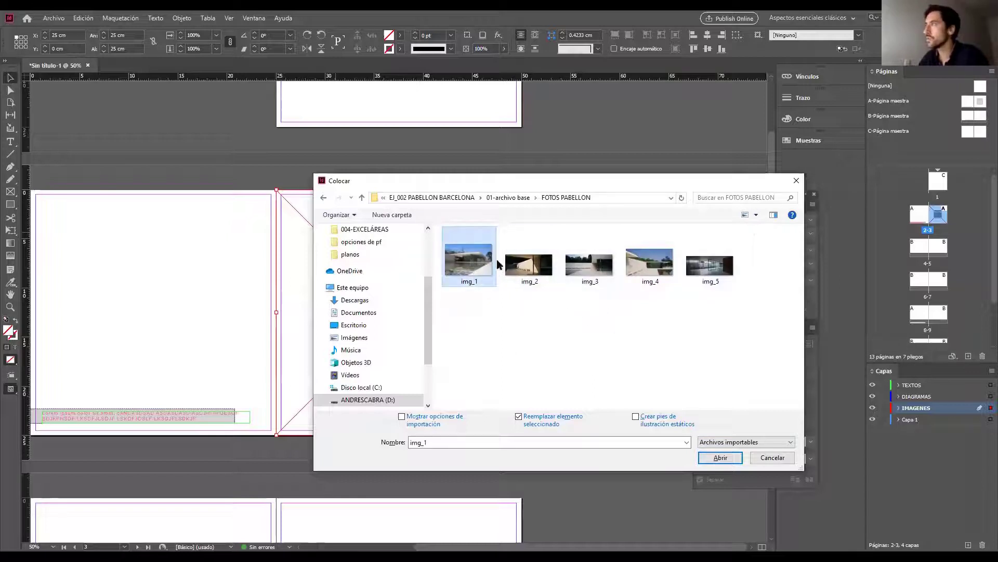
left_click(722, 457)
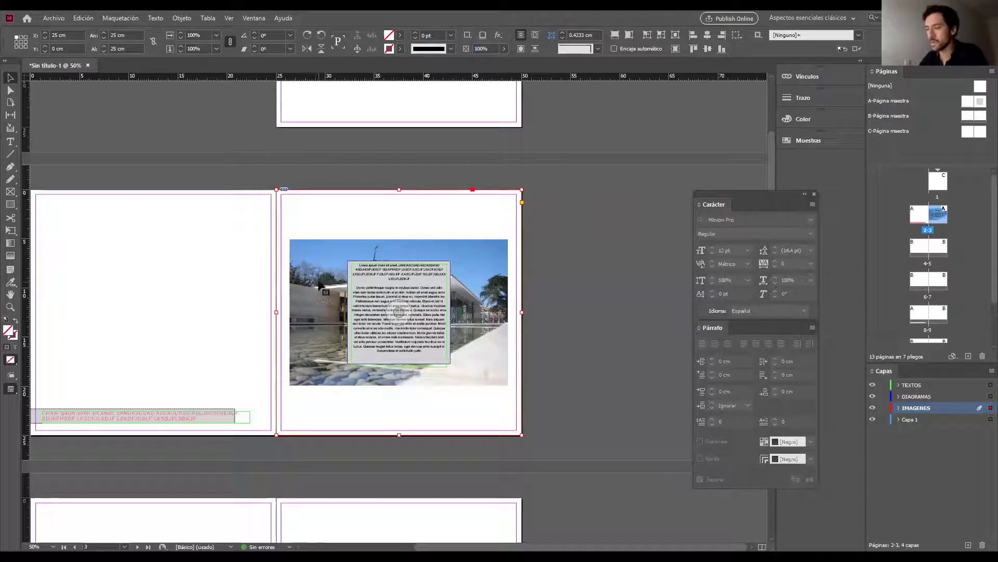
Enlarge the photo proportionally inside its frame to about 37.2 × 24.9 cm and reposition it so it fills the page, framing the pavilion
double_click(319, 284)
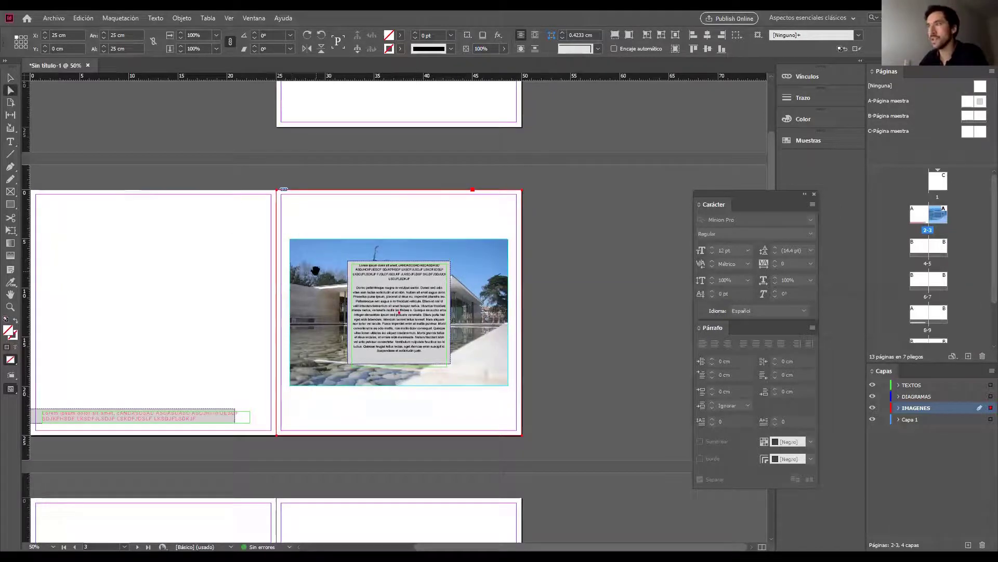
left_click_drag(308, 248, 276, 223)
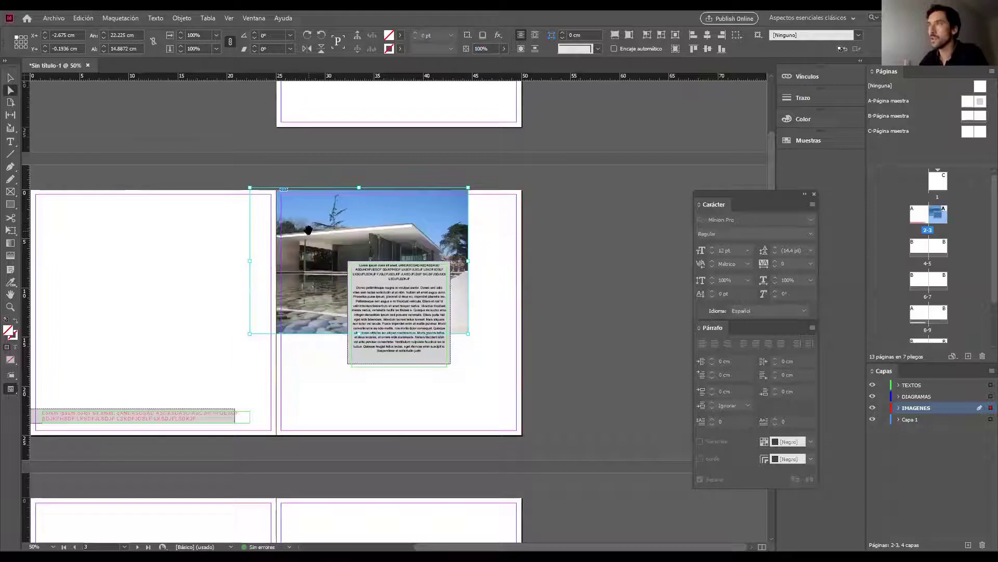
left_click_drag(468, 333, 584, 434)
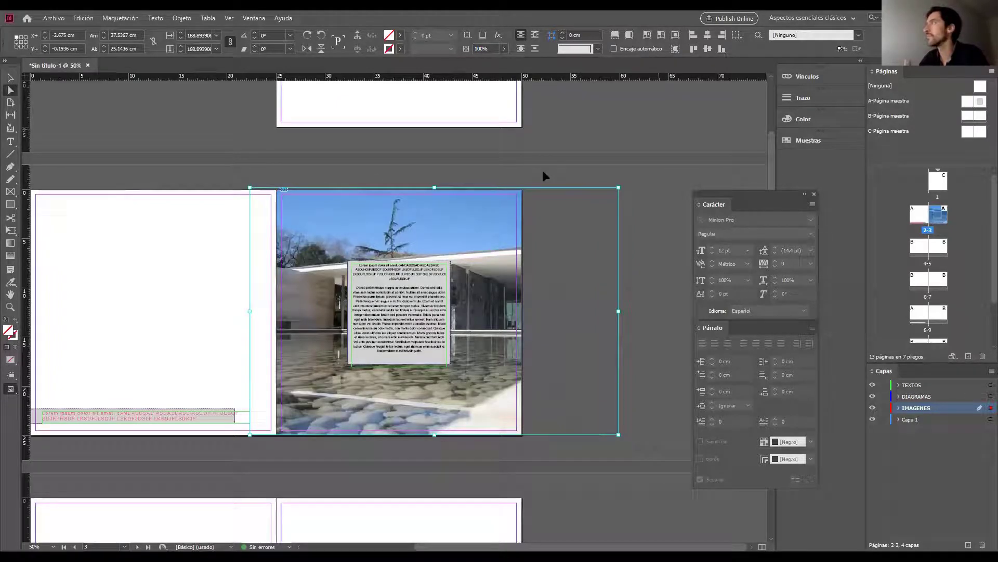
left_click_drag(619, 188, 615, 190)
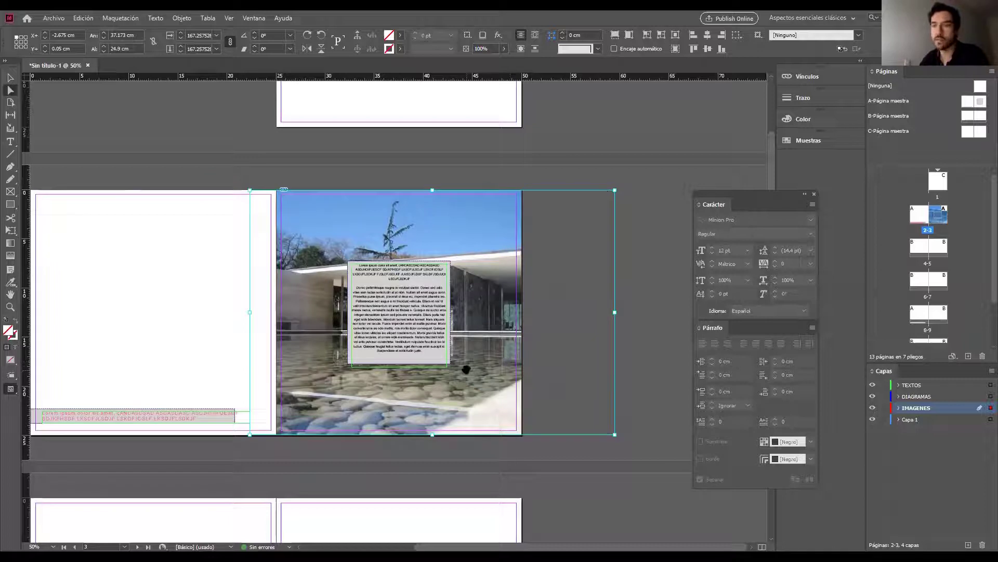
left_click_drag(463, 398, 405, 392)
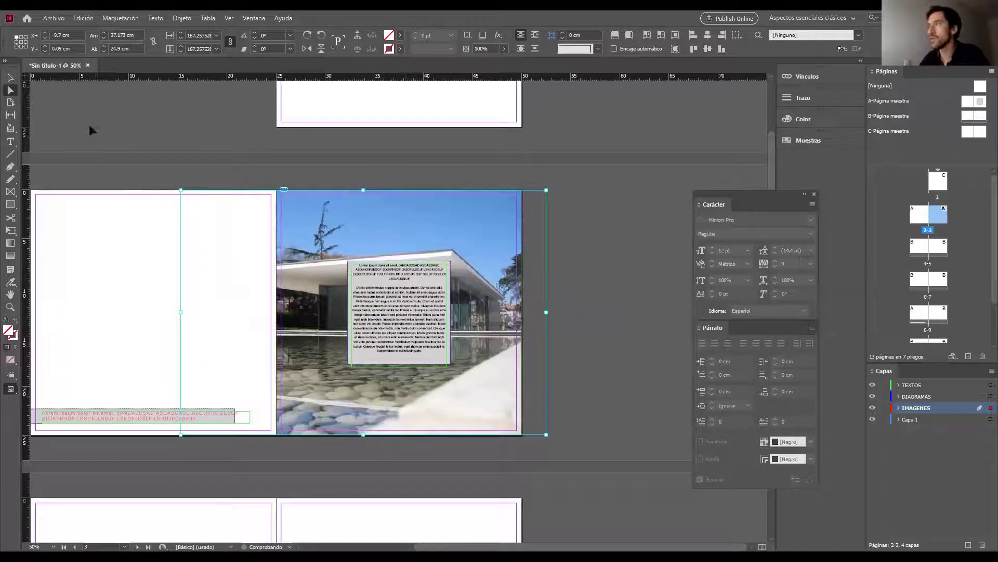
Try cropping the photo by reducing its frame from the upper outer corner to about 23.1 × 20.35 cm, and undo the resizing
left_click(9, 77)
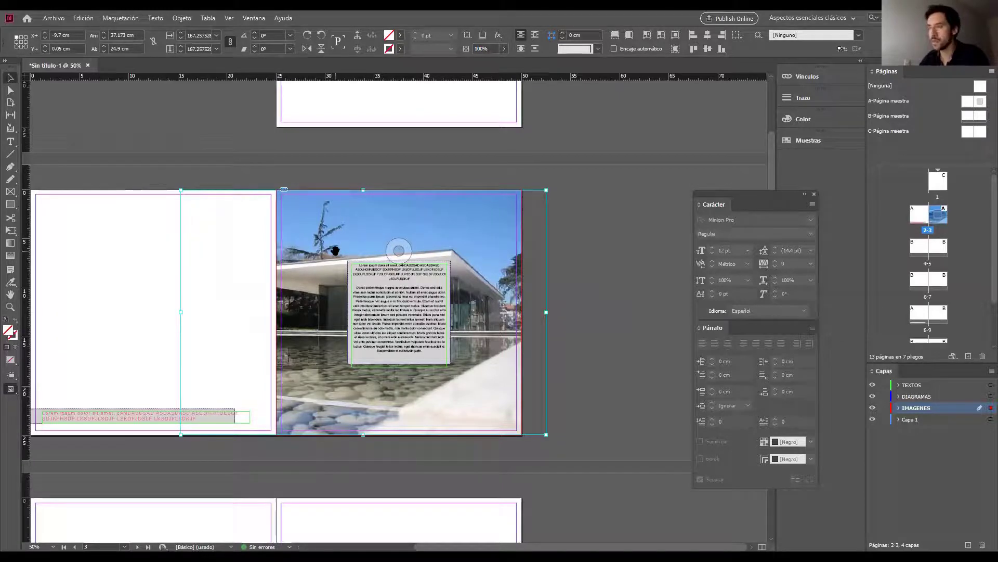
key("a")
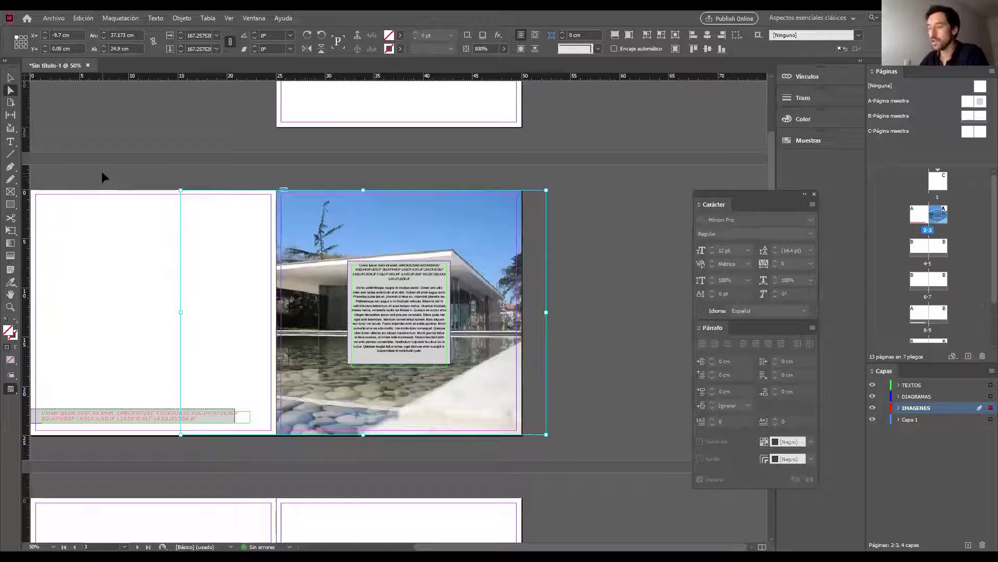
key("v")
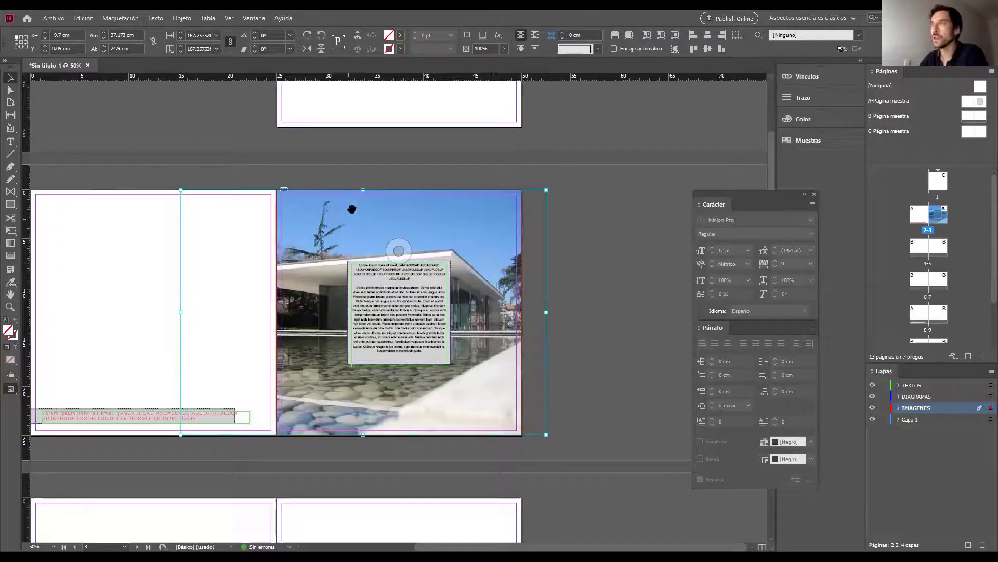
left_click(523, 259)
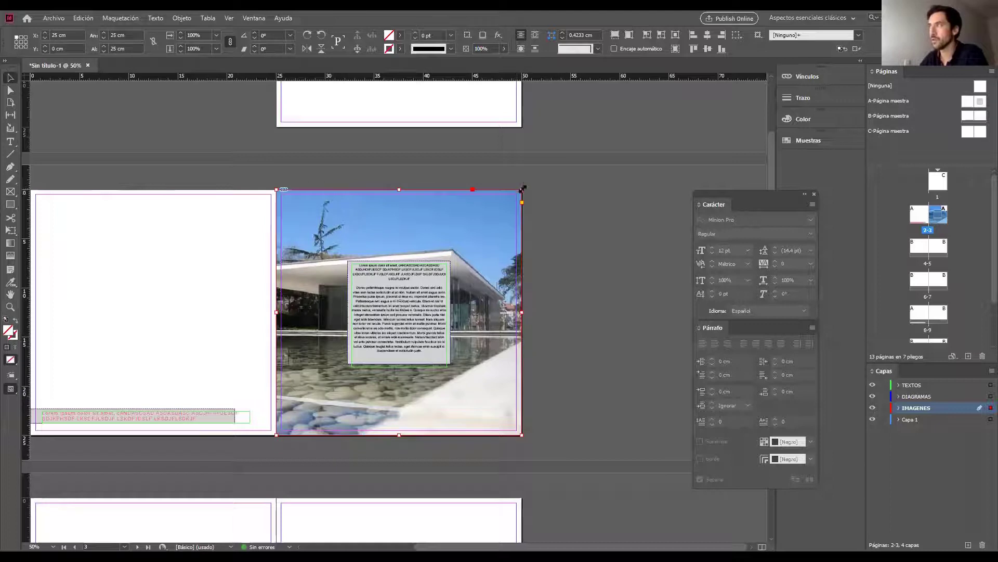
left_click_drag(523, 189, 503, 235)
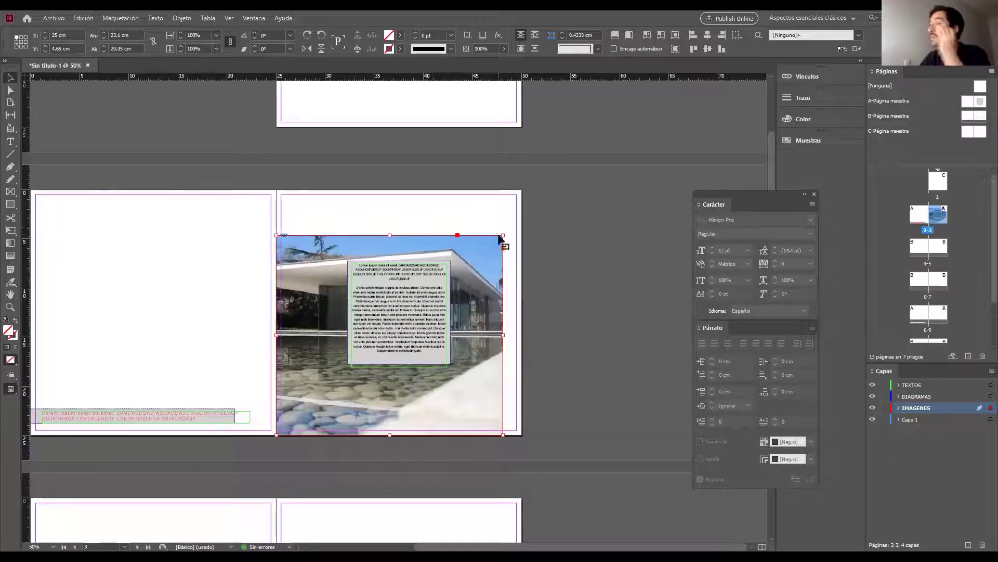
left_click_drag(503, 235, 523, 217)
key("ctrl+z")
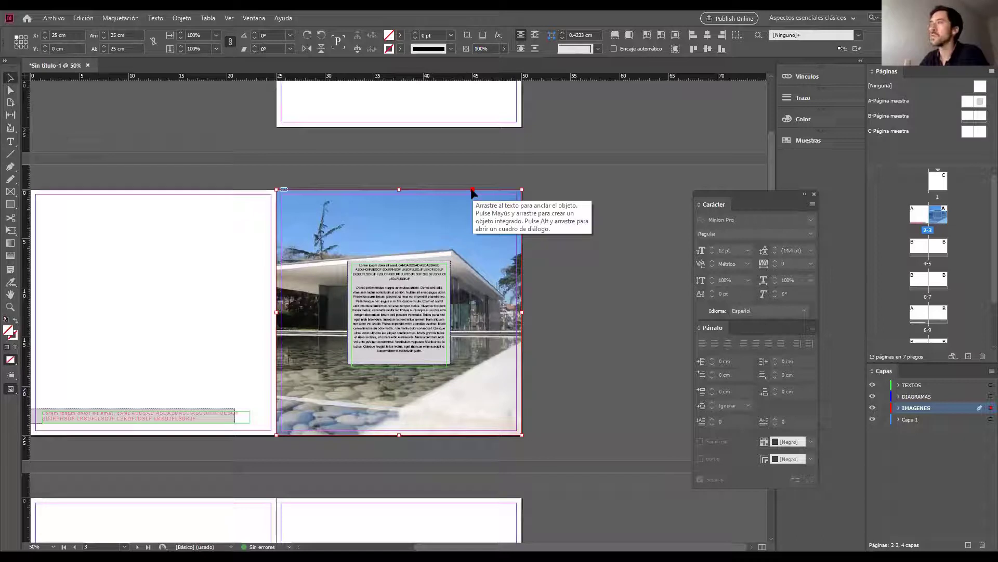
Try rounding the photo frame's corners to a radius of about 1.9 cm and return them to square
left_click(489, 177)
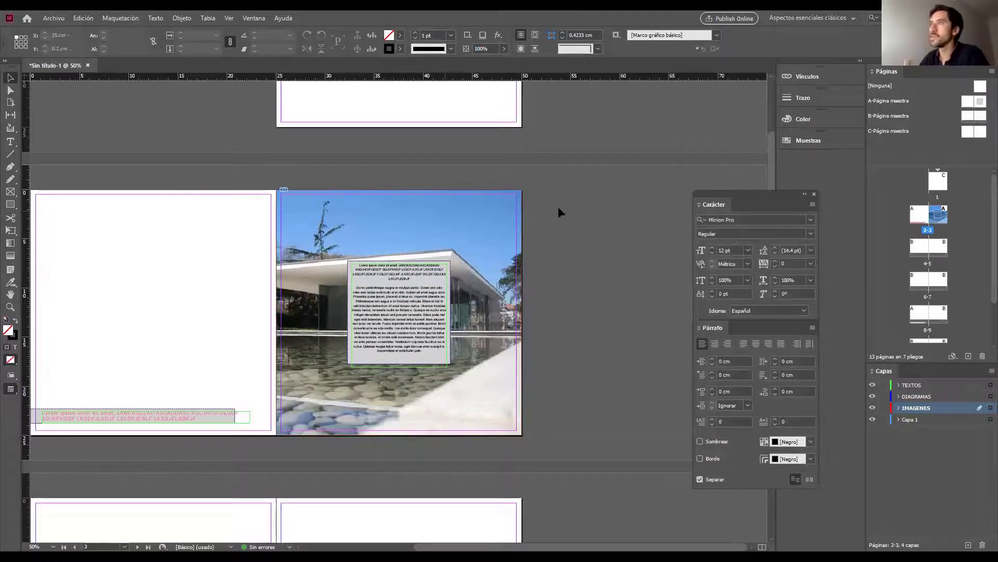
left_click(502, 205)
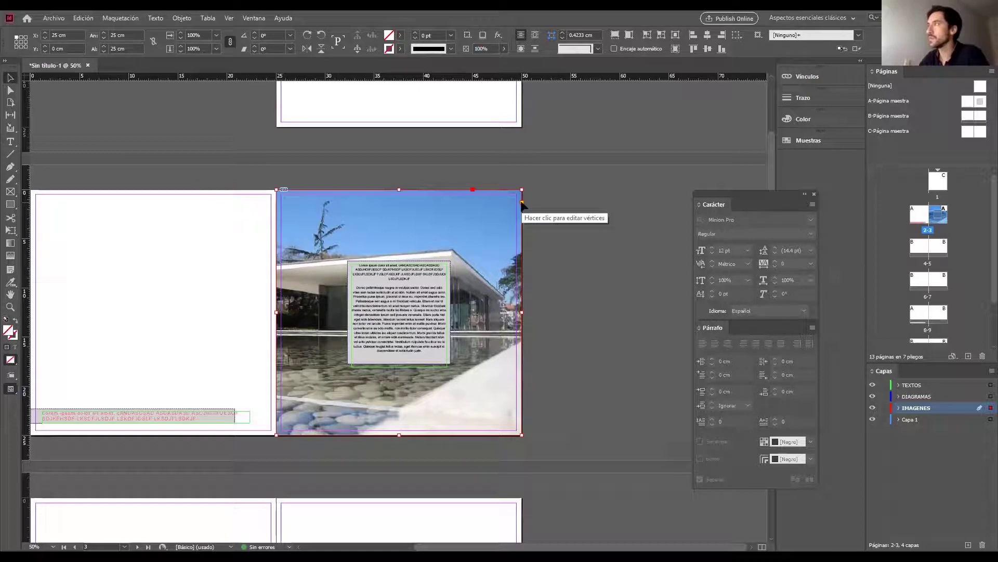
left_click(522, 203)
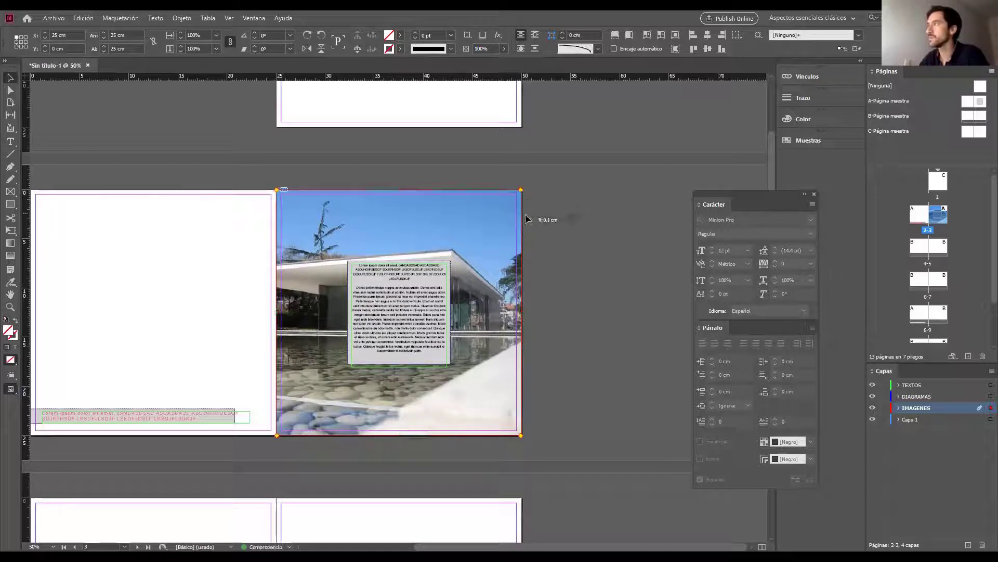
mouse_move(527, 219)
left_mouse_down()
mouse_move(523, 229)
mouse_move(507, 223)
left_mouse_up()
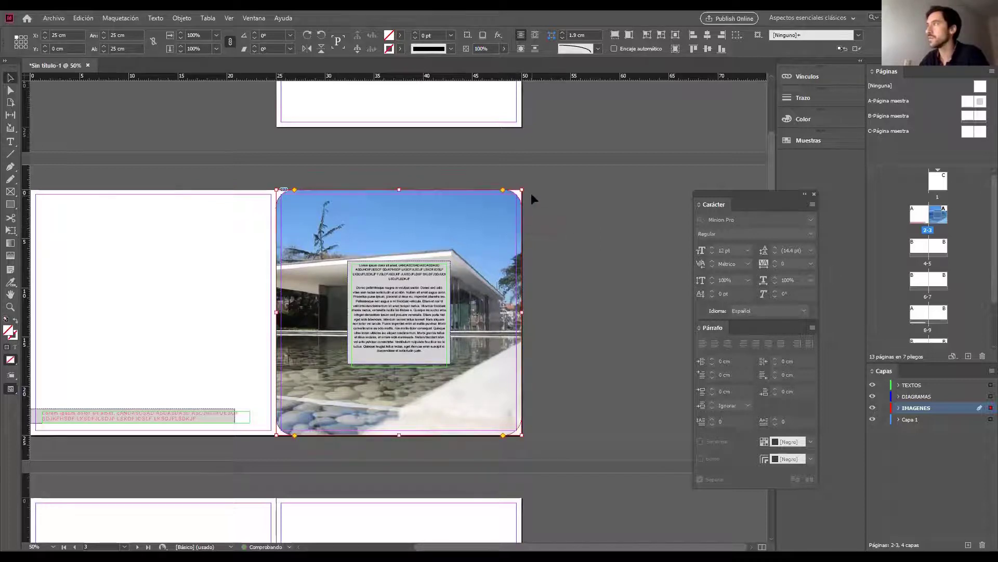
left_click_drag(502, 190, 523, 194)
left_click(553, 215)
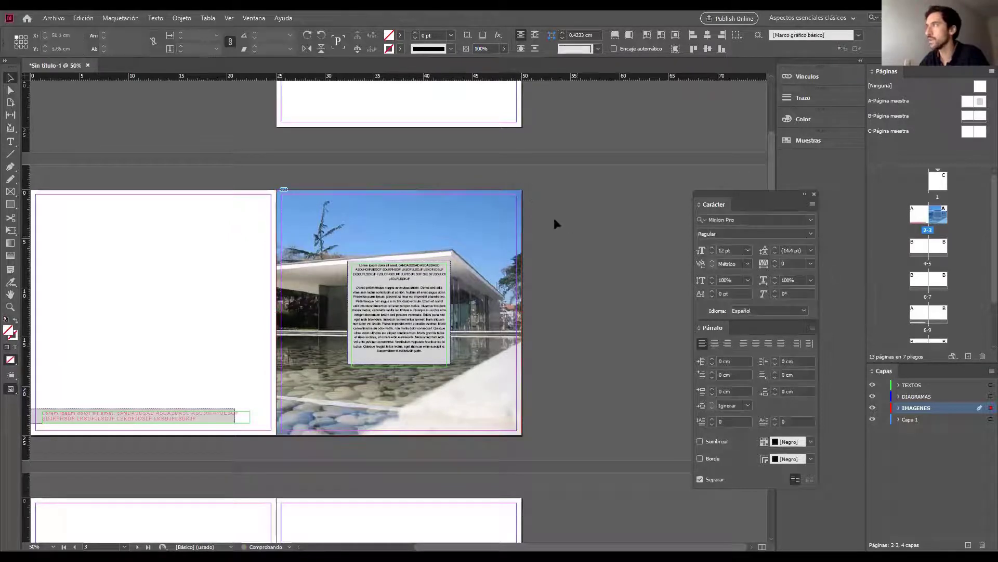
Try rounding the photo frame's corners to about 2.5 cm and shrinking the frame toward its centre, and undo both changes
left_click(522, 201)
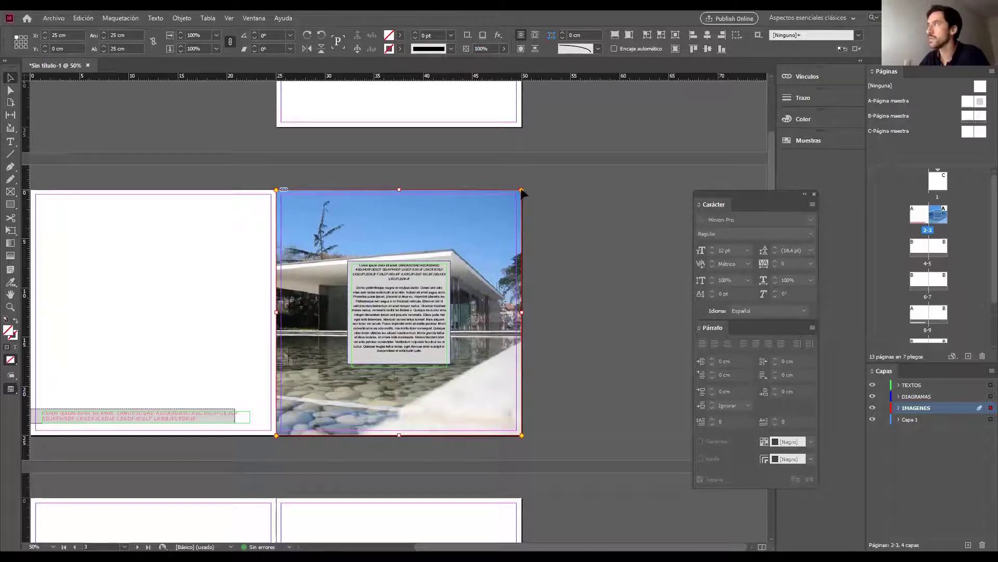
left_click_drag(521, 191, 498, 192)
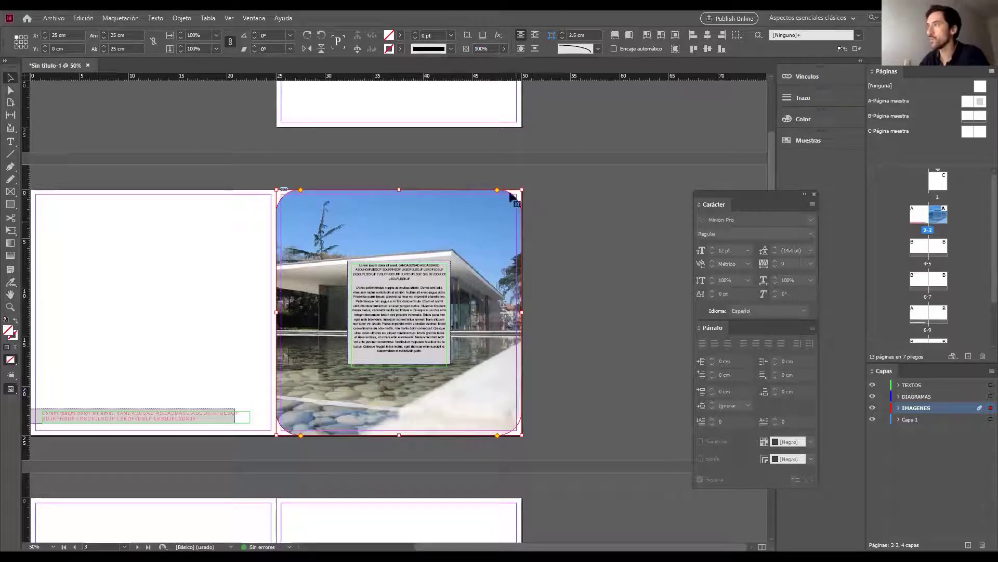
left_click(563, 237)
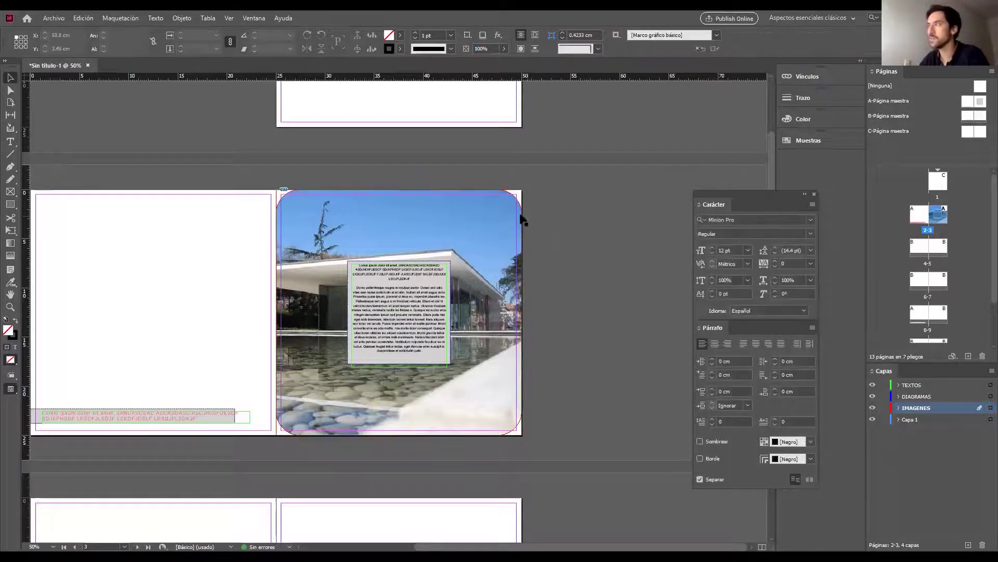
left_click(417, 191)
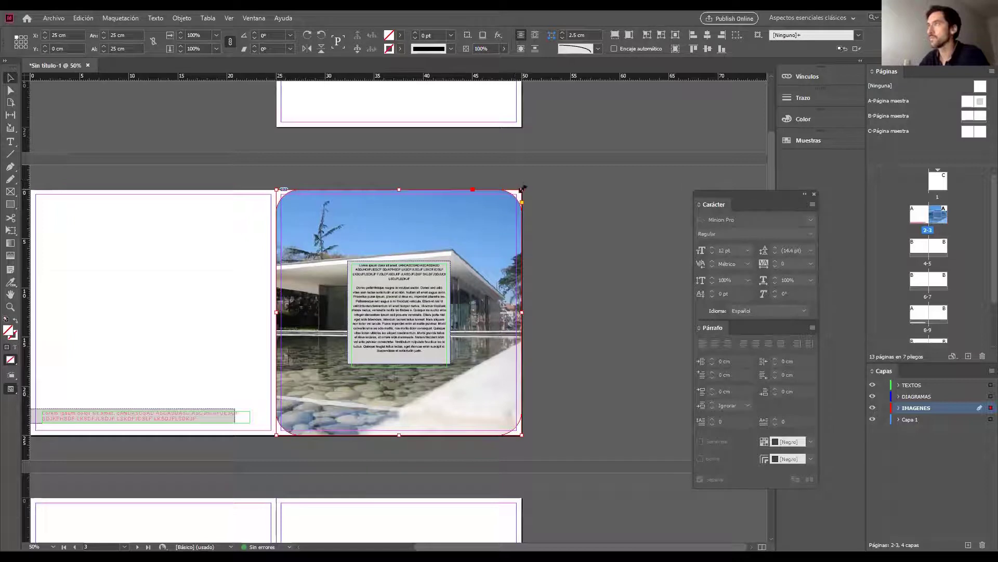
left_click_drag(523, 188, 505, 198)
left_click(570, 221)
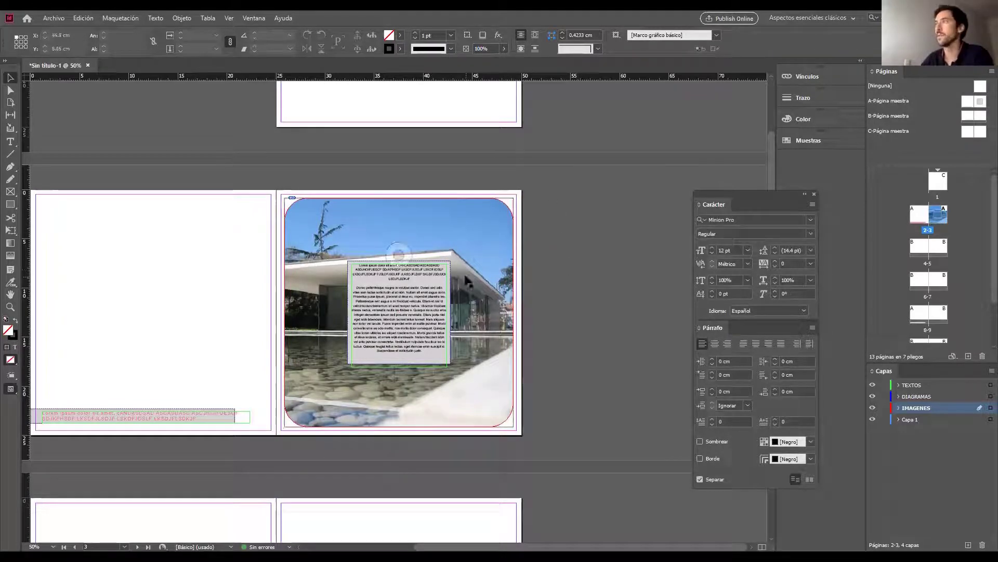
key("ctrl+z")
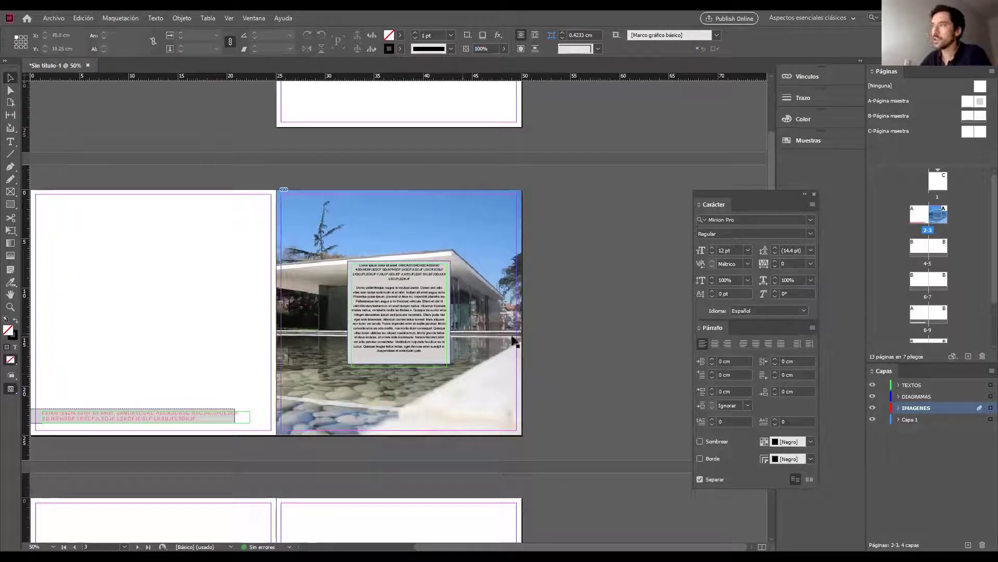
Hide and show the IMAGENES layer to check which page content belongs to it
left_click(873, 408)
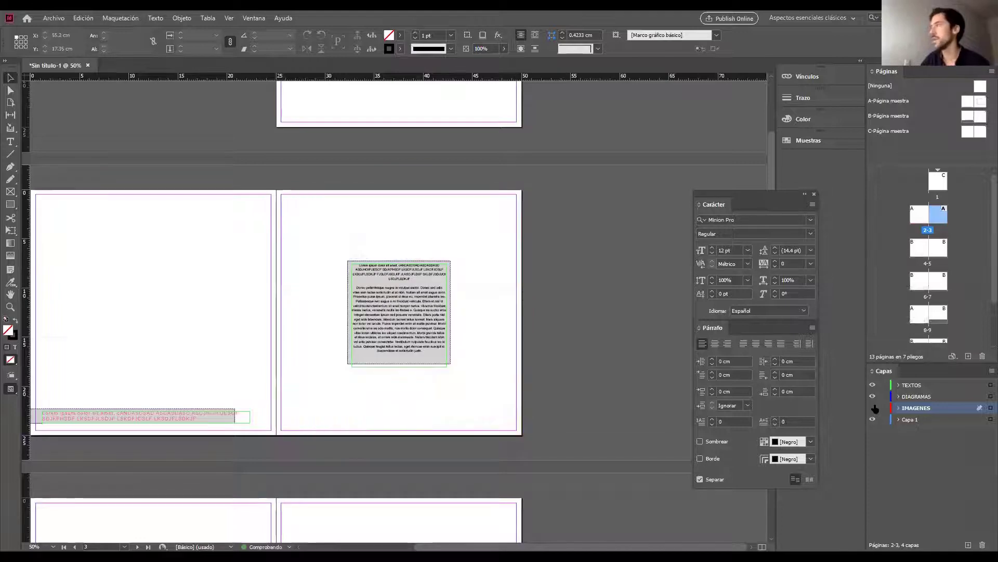
left_click(873, 408)
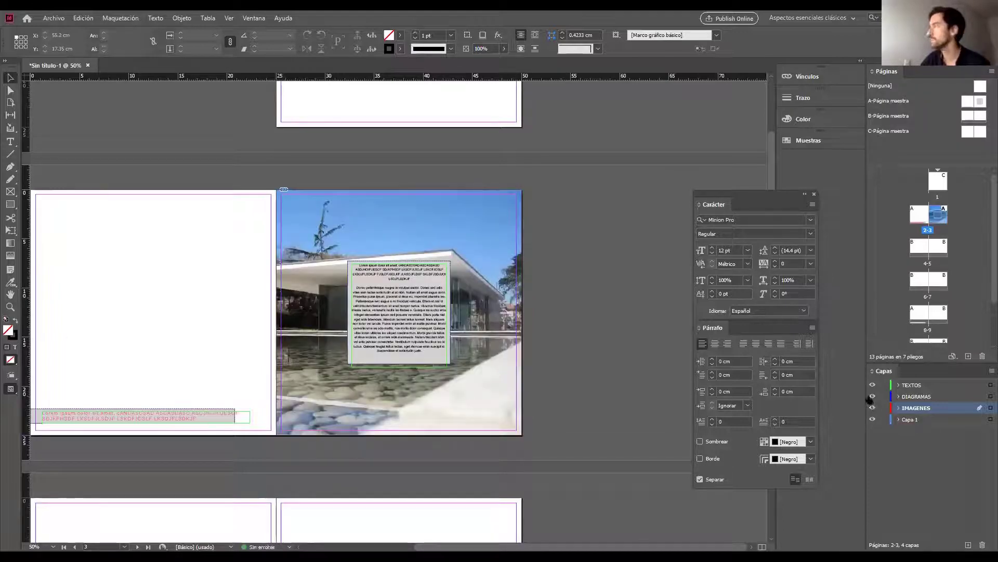
Hide and show the DIAGRAMAS and TEXTOS layers to check which page content belongs to each
left_click(873, 397)
left_click(873, 397)
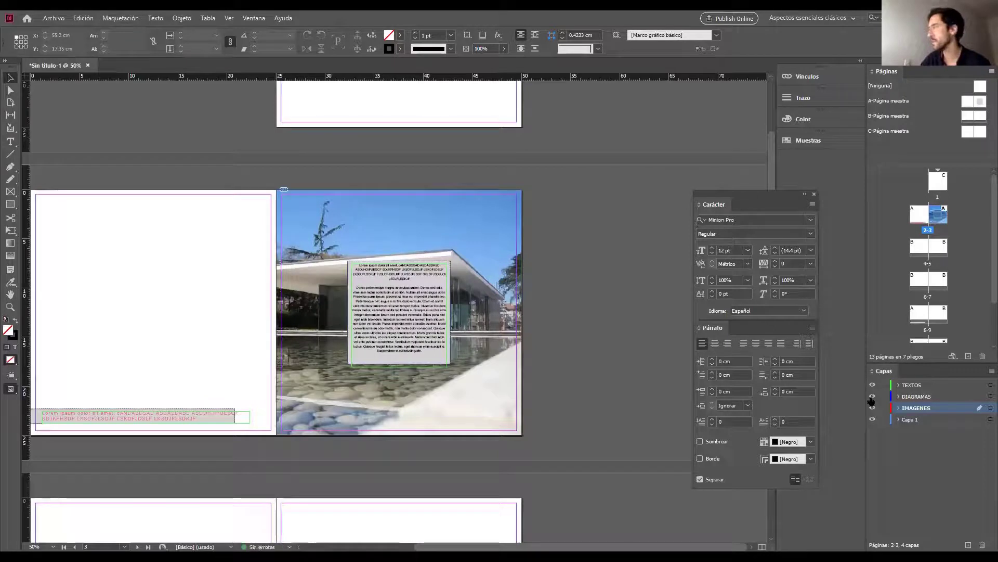
left_click(873, 397)
left_click(873, 396)
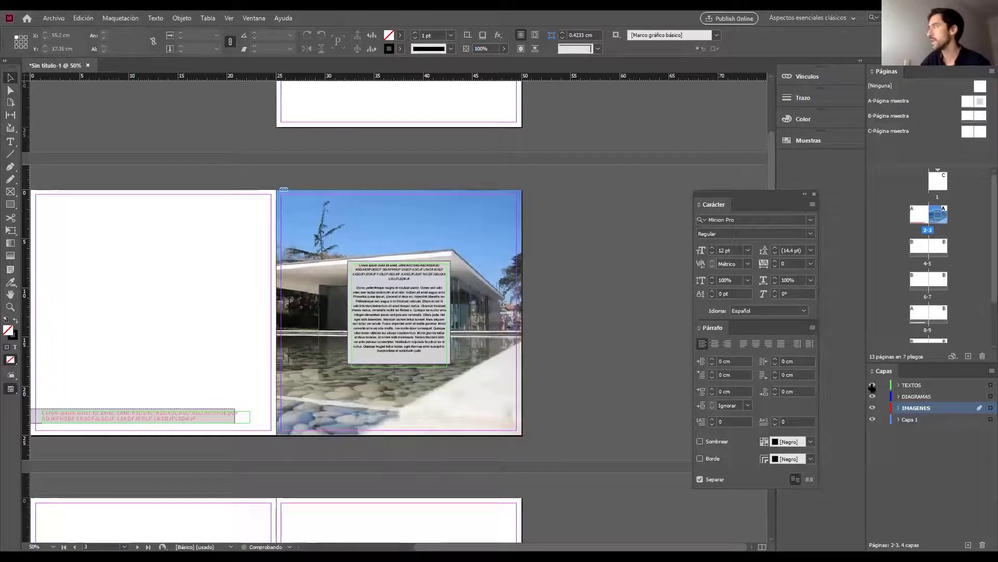
left_click(873, 385)
left_click(873, 385)
left_click(910, 385)
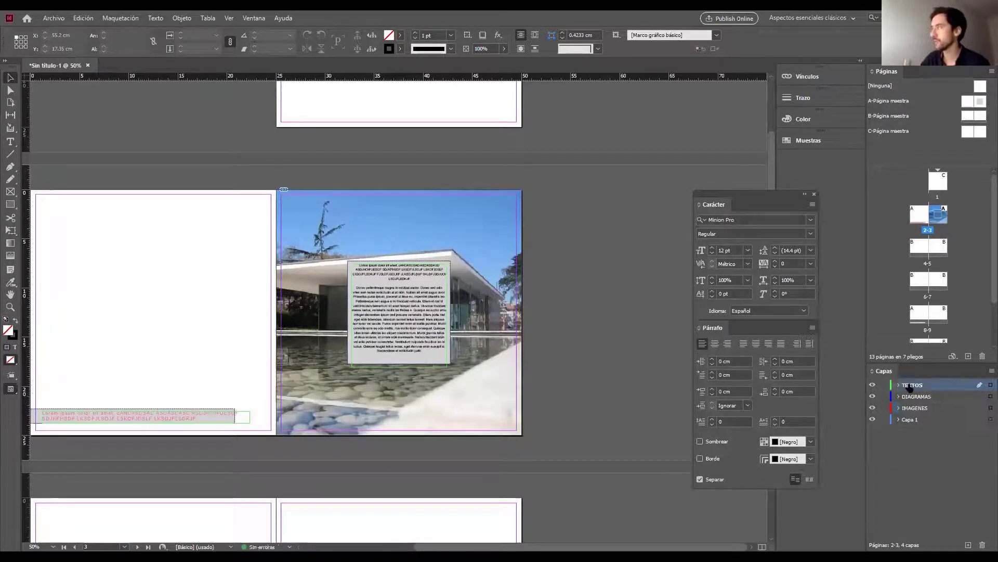
left_click(912, 397)
left_click(915, 409)
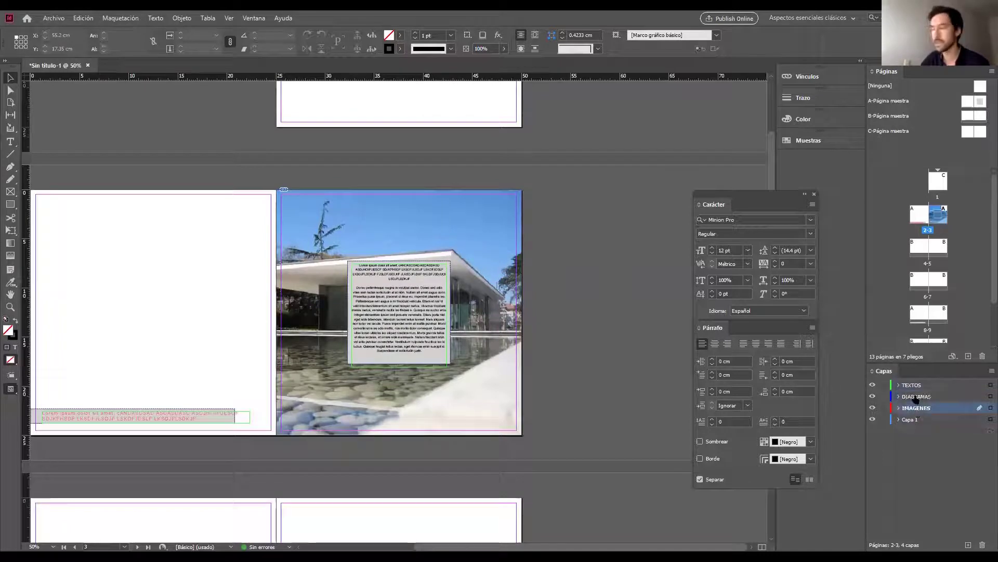
Try moving the TEXTOS layer below DIAGRAMAS and return it to the top of the layer order
left_click(915, 386)
left_click_drag(931, 396, 930, 387)
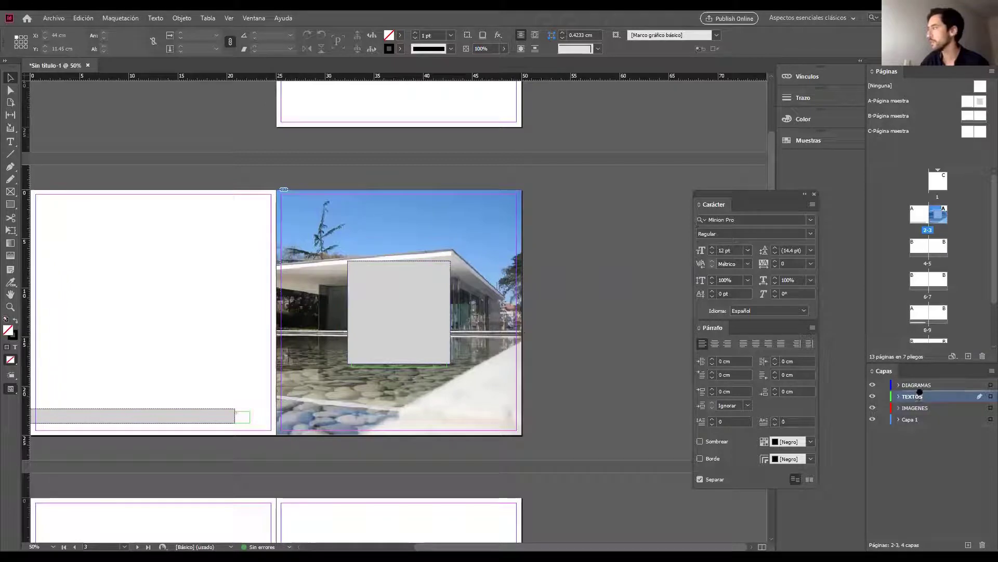
left_click_drag(915, 385, 914, 381)
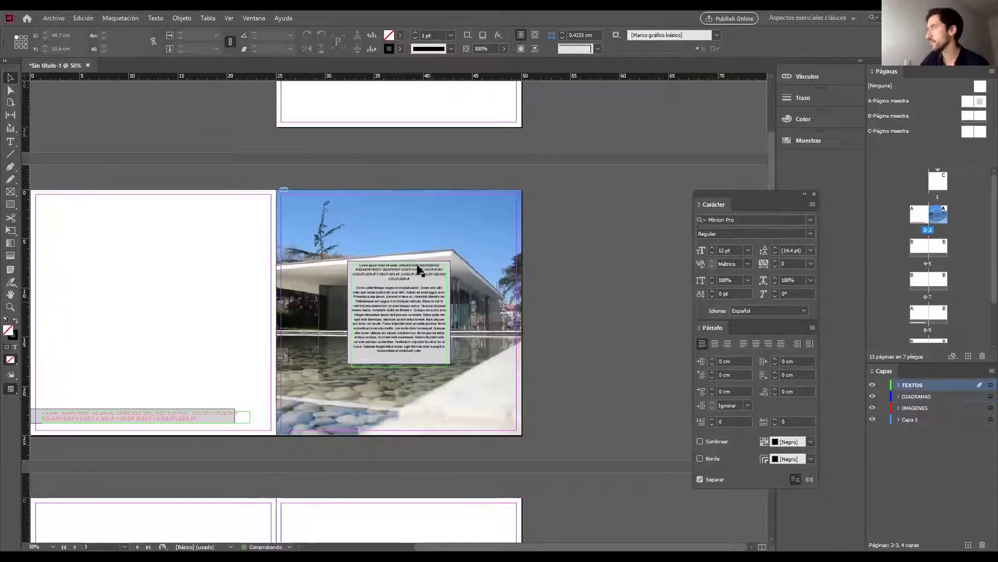
Examine the text over the page 3 photo, the caption strip on page 2 and the empty 4-5 spread
left_click_drag(484, 315, 423, 272)
right_click(457, 292)
key("Escape")
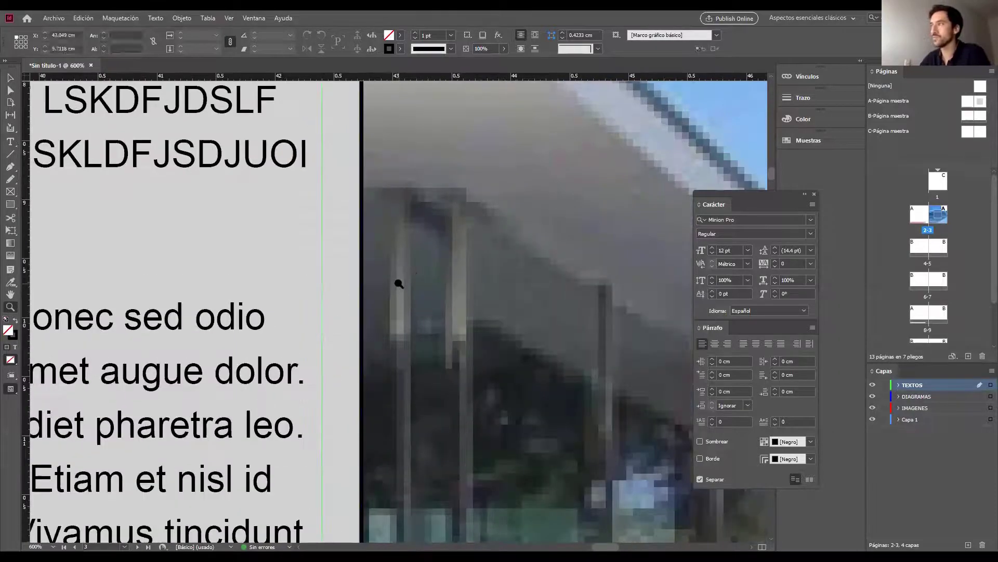
left_click(399, 283, "alt")
scroll(402, 283, "down", 5)
scroll(405, 283, "down", 3)
scroll(370, 361, "up", 2)
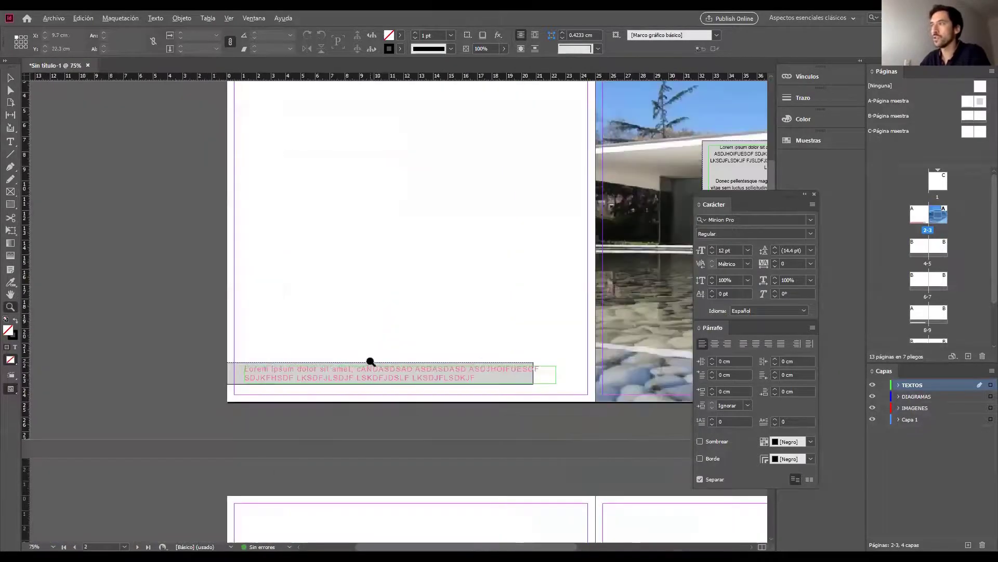
scroll(410, 350, "down", 2)
scroll(428, 350, "up", 1)
scroll(412, 338, "down", 2)
scroll(413, 339, "down", 1)
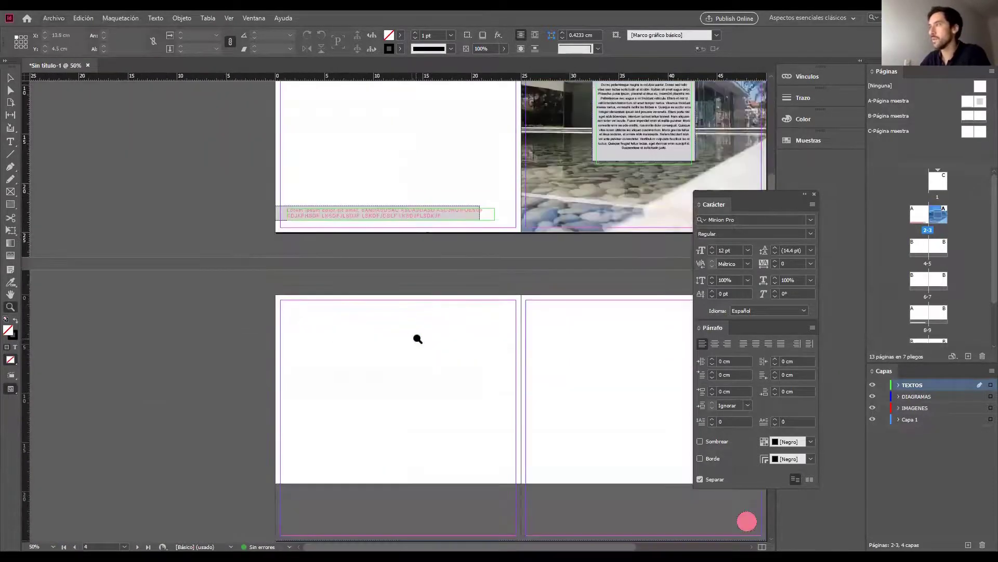
scroll(415, 338, "up", 1)
scroll(415, 339, "down", 2)
scroll(496, 351, "up", 1)
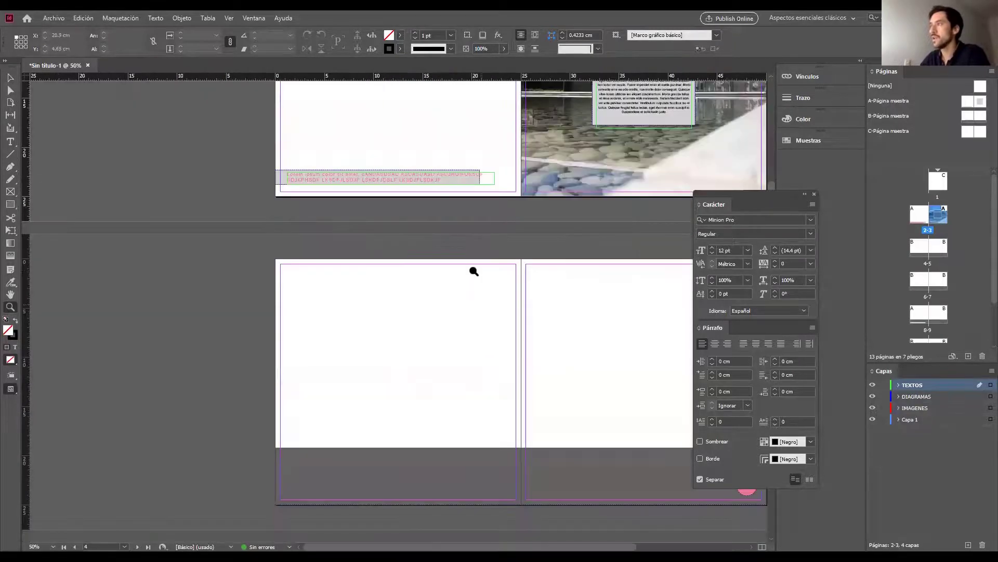
scroll(466, 290, "down", 1)
key("alt+v")
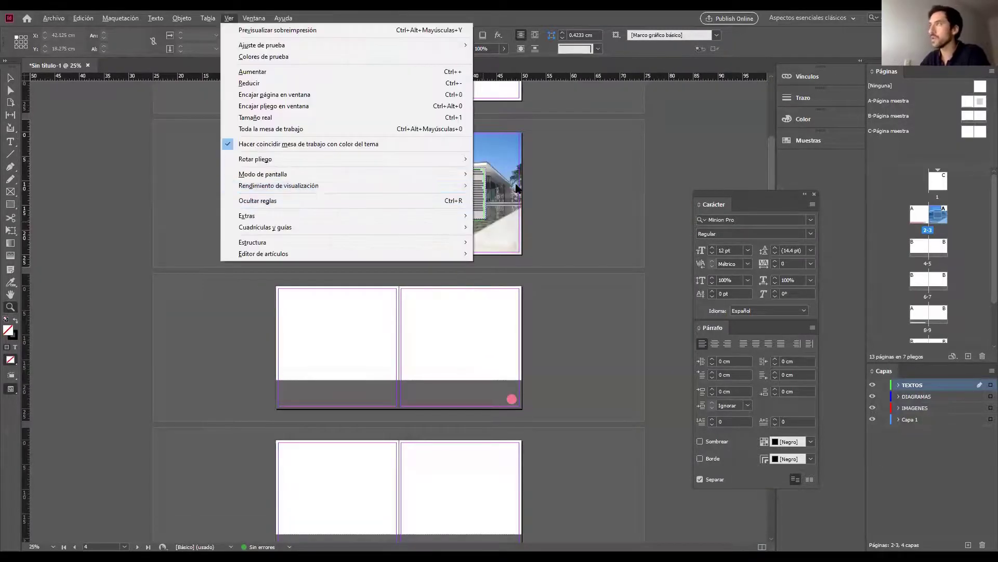
left_click(516, 185)
left_click(463, 185)
Copy the text frame over the page 3 photo and place the copy on page 4, overlapping the grey band
key("v")
left_click(418, 311)
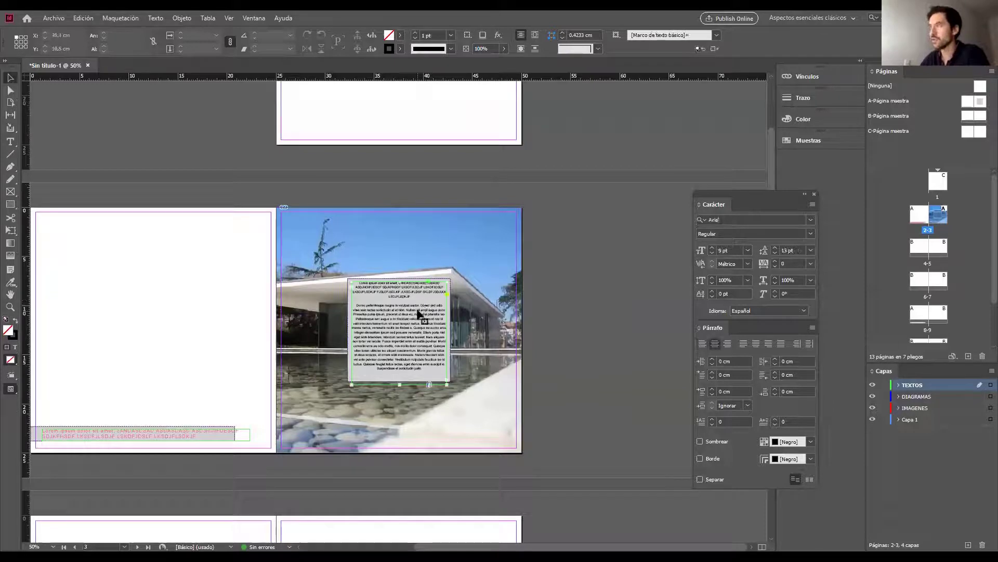
scroll(418, 307, "down", 5)
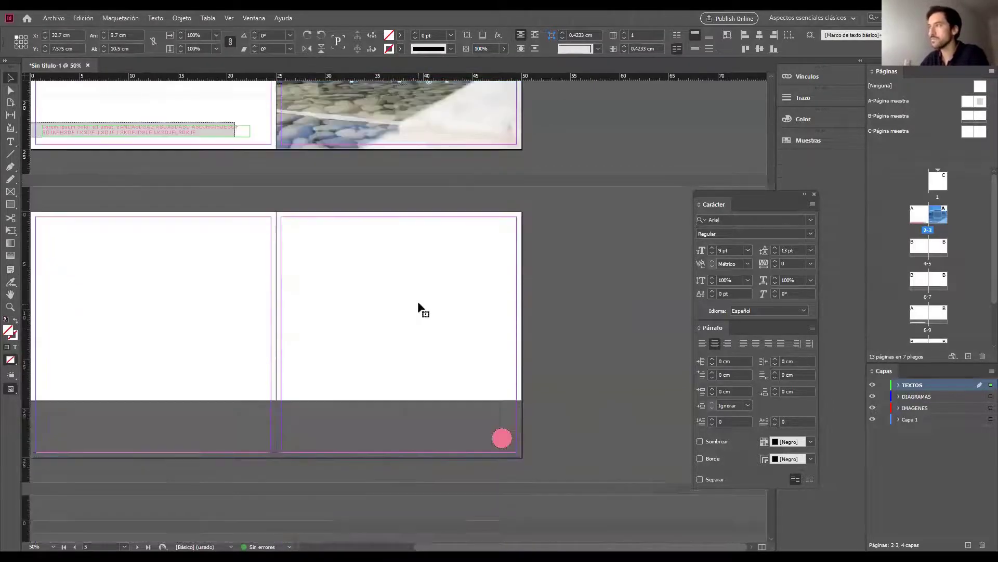
left_click(167, 327)
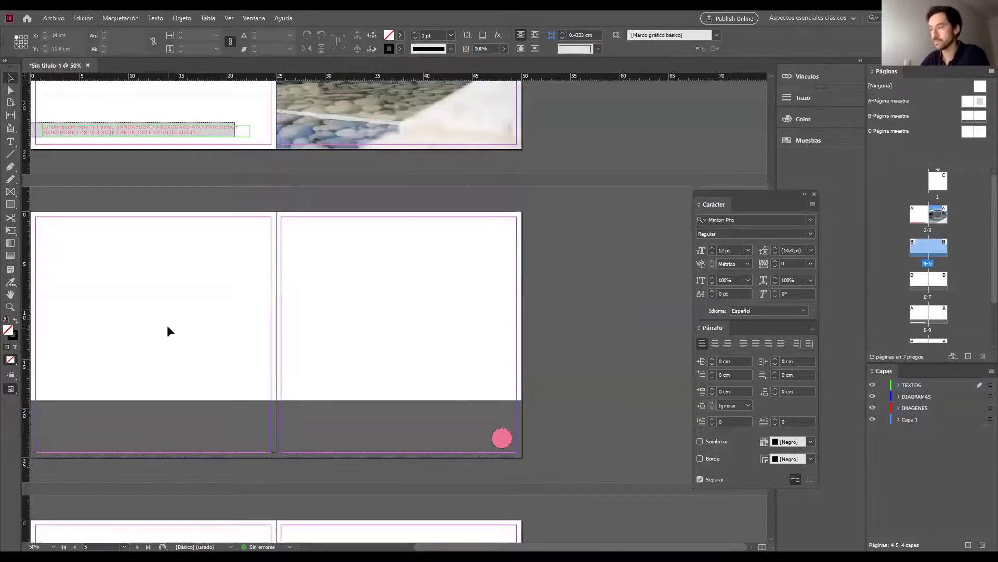
key("ctrl+v")
left_click_drag(394, 316, 154, 350)
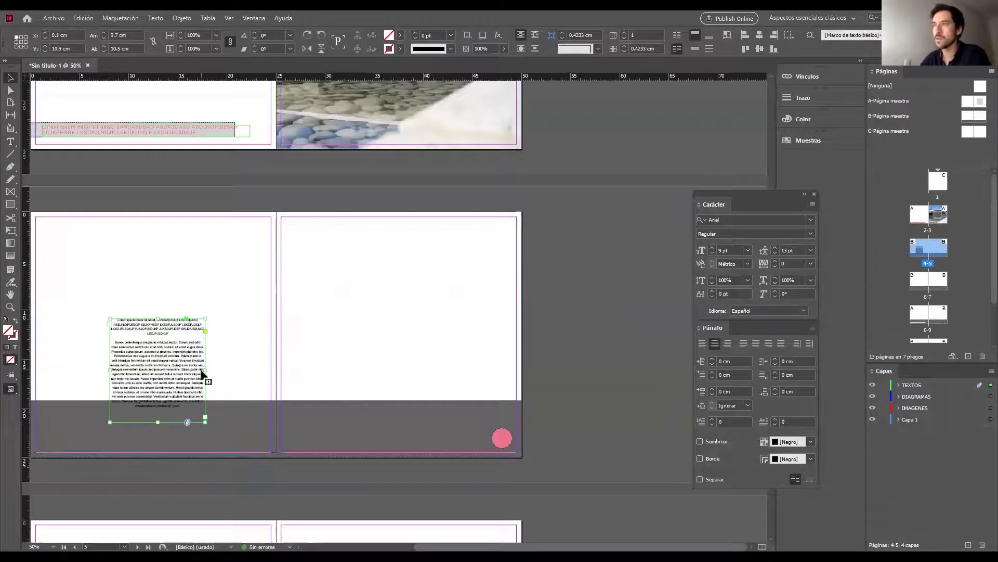
Move the copied text frame down onto page 4's grey band and resize it to about 20 × 4.15 cm
scroll(95, 411, "up", 1)
scroll(83, 398, "up", 1)
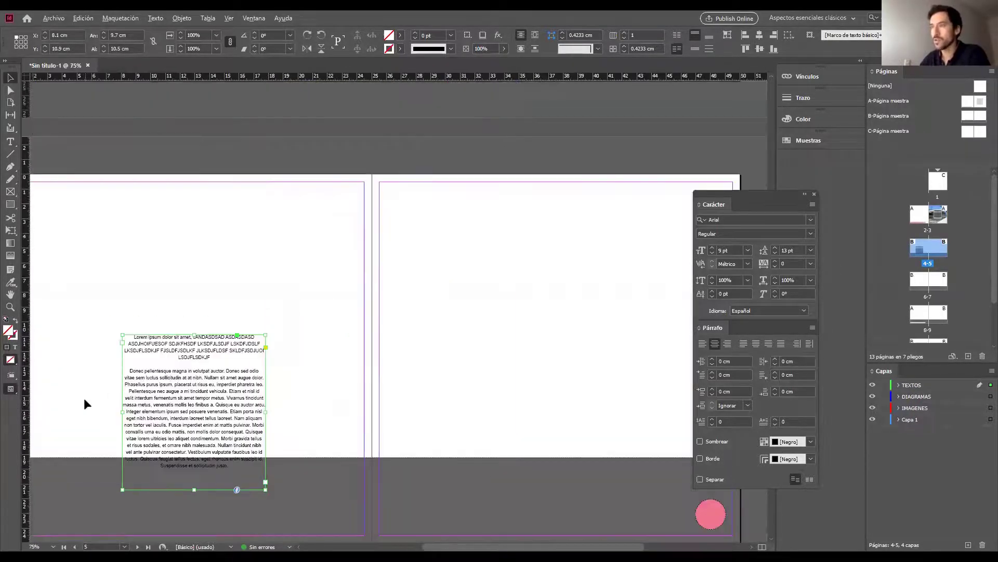
scroll(523, 322, "down", 1)
key("alt+Page_Up")
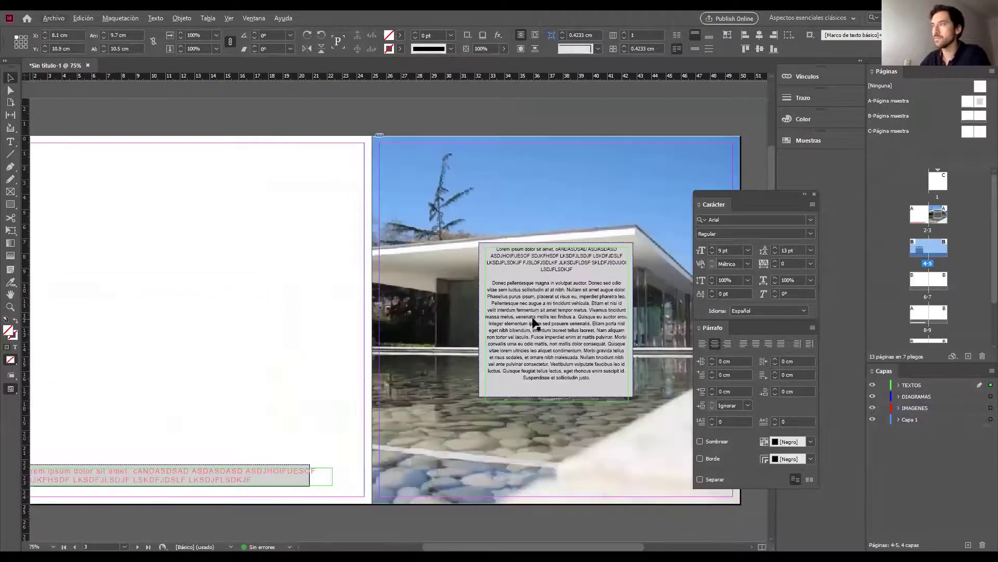
key("alt+Page_Down")
left_click_drag(143, 377, 167, 401)
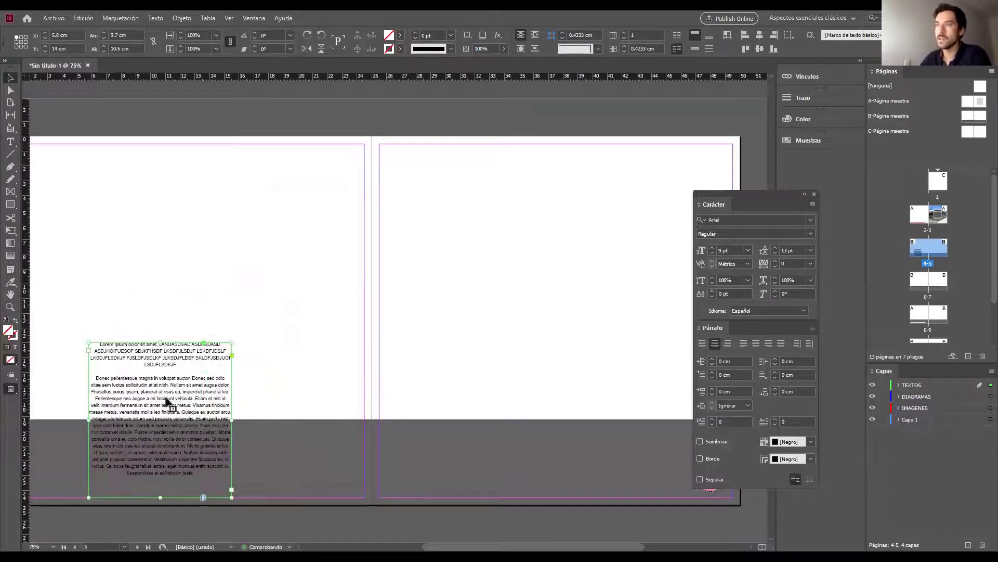
left_click_drag(232, 343, 360, 422)
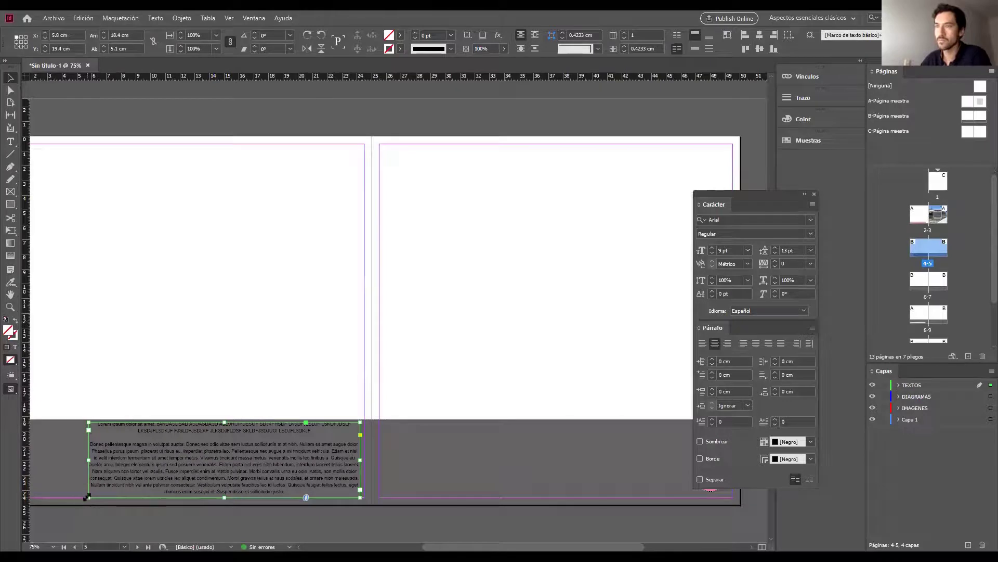
left_click_drag(86, 497, 63, 484)
Widen the text frame to about 23.2 cm and position it inside the grey band at about X 0.9, Y 19.9 cm
key("ctrl+minus")
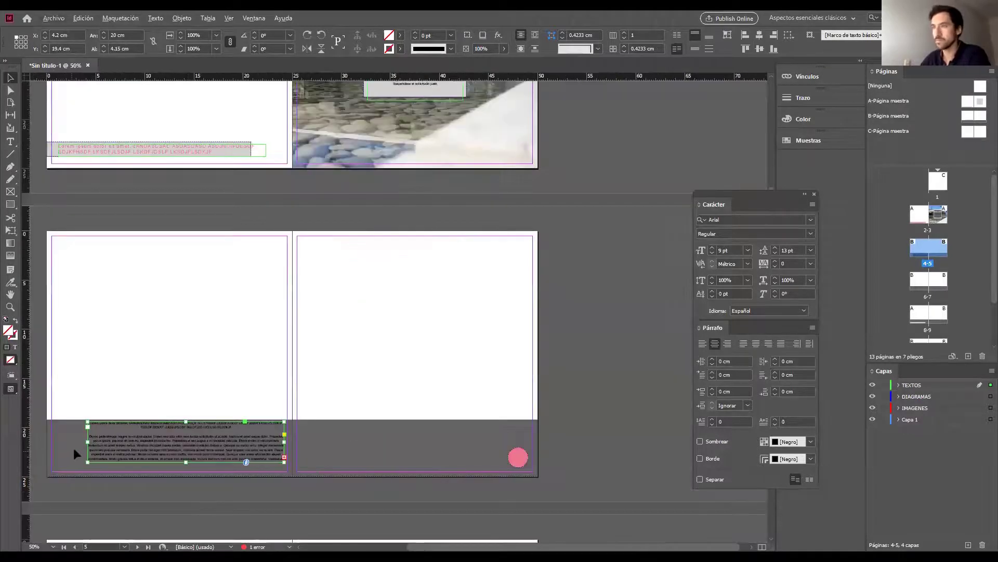
left_click_drag(88, 442, 55, 443)
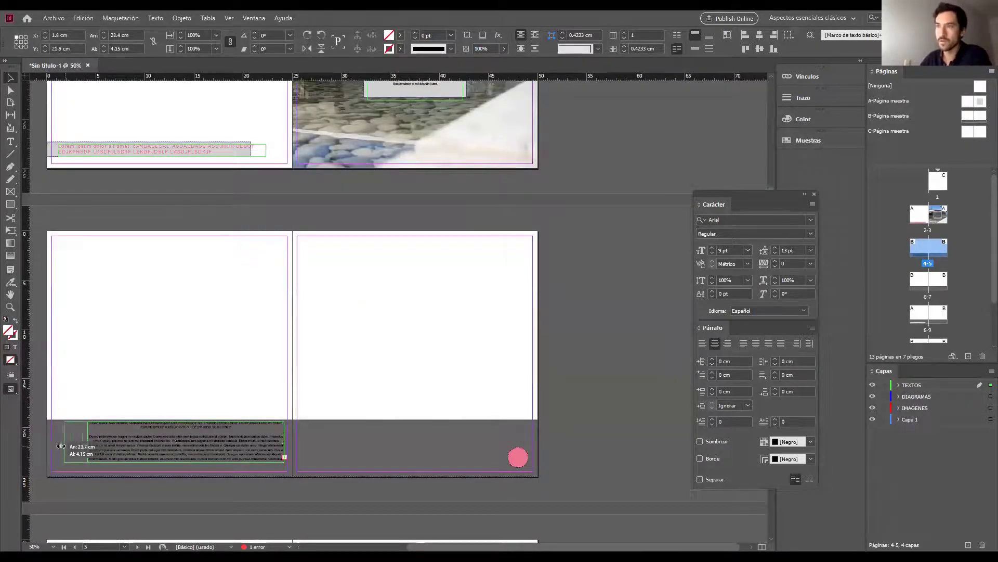
left_click_drag(174, 443, 169, 447)
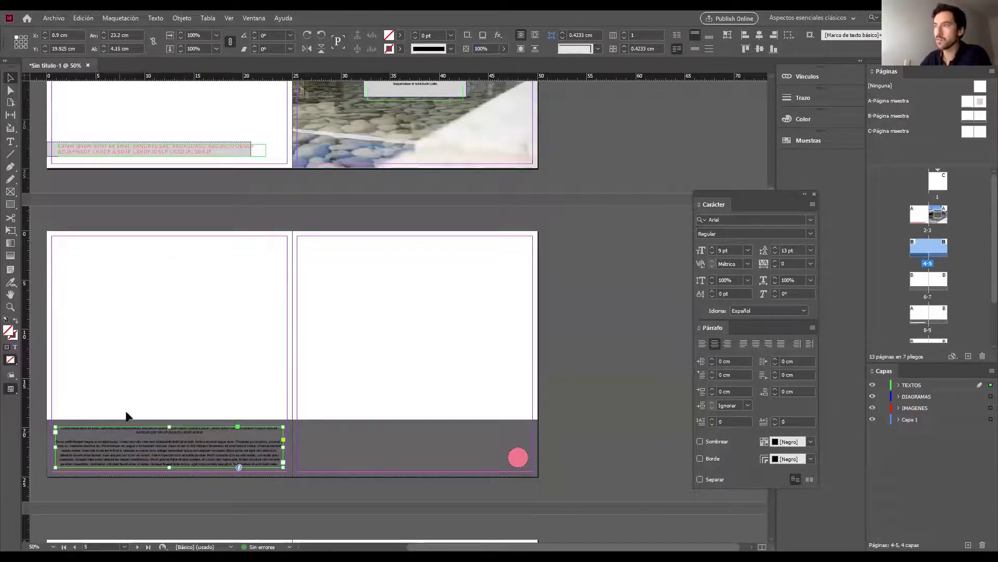
left_click(565, 258)
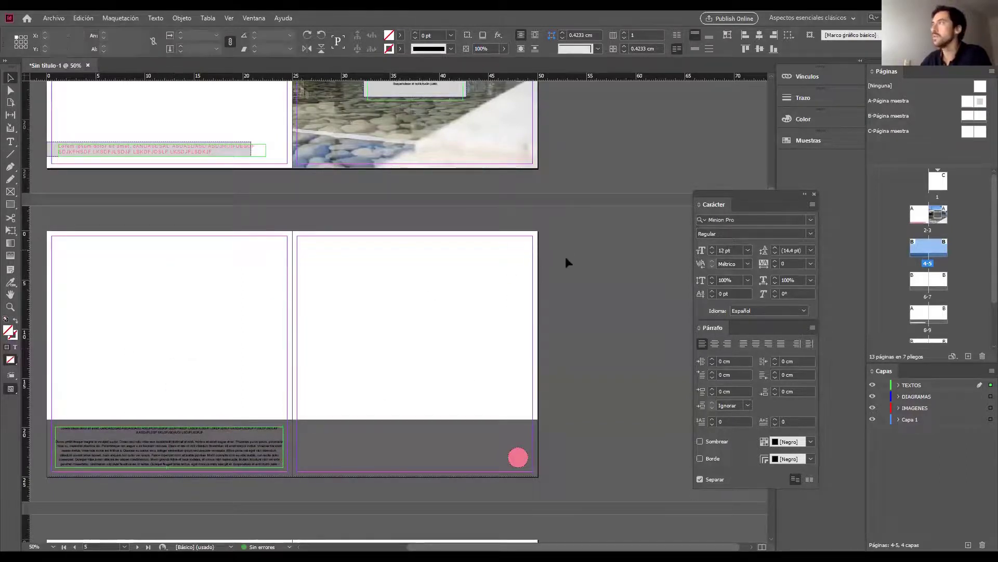
Colour the text in page 4's grey band with a 22% tint of [Negro]
left_click(236, 445)
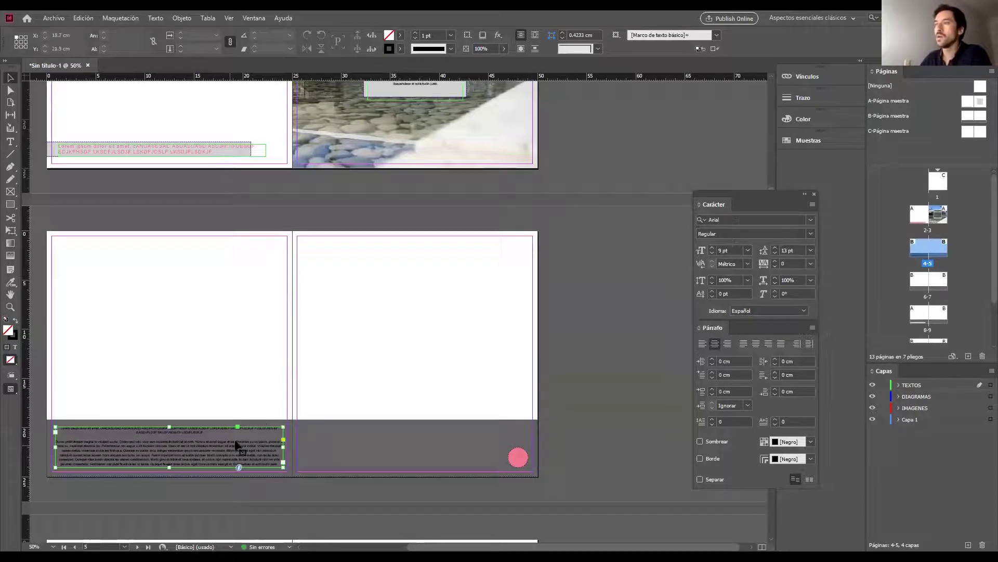
left_click(401, 35)
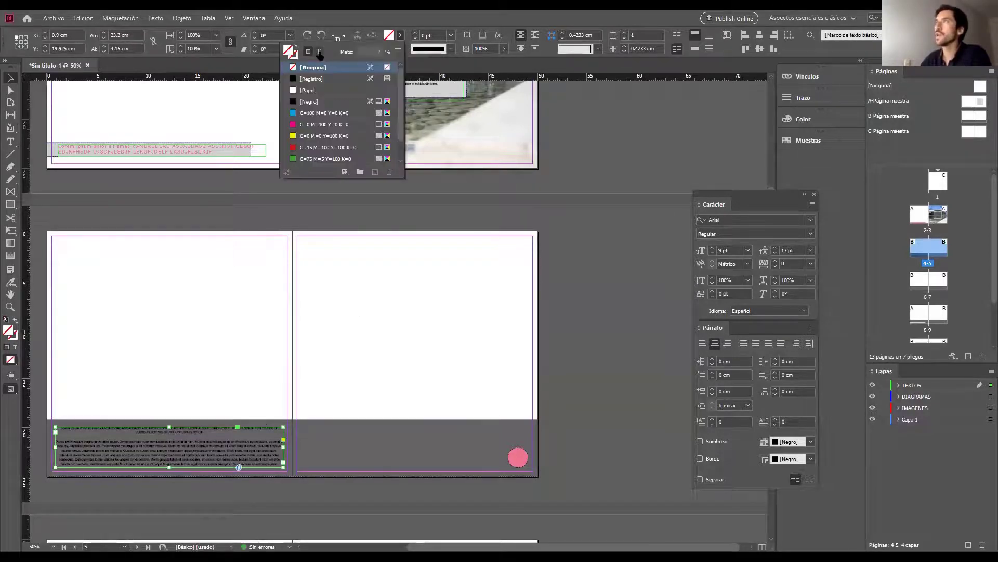
left_click(319, 52)
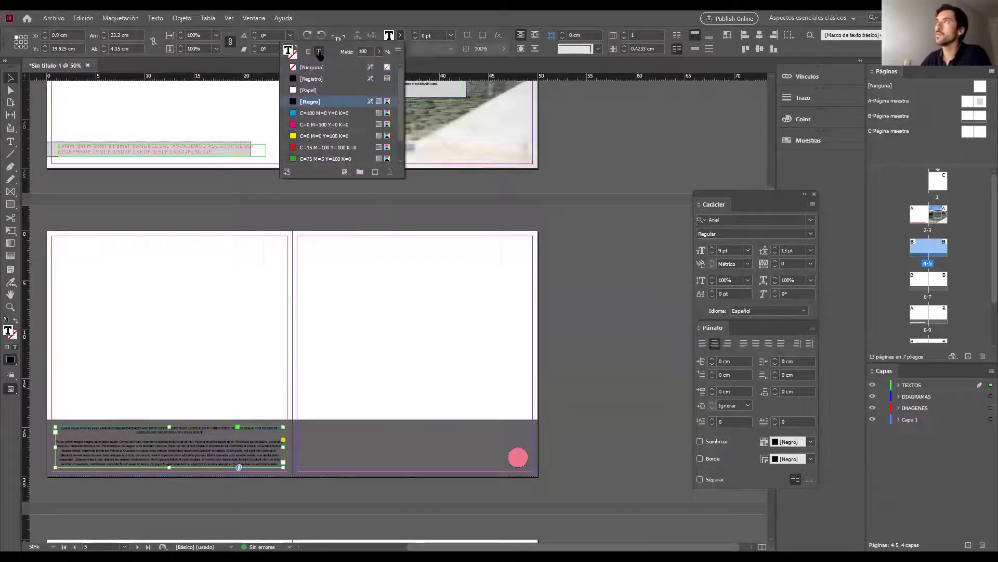
left_click(379, 51)
left_click_drag(381, 66, 337, 67)
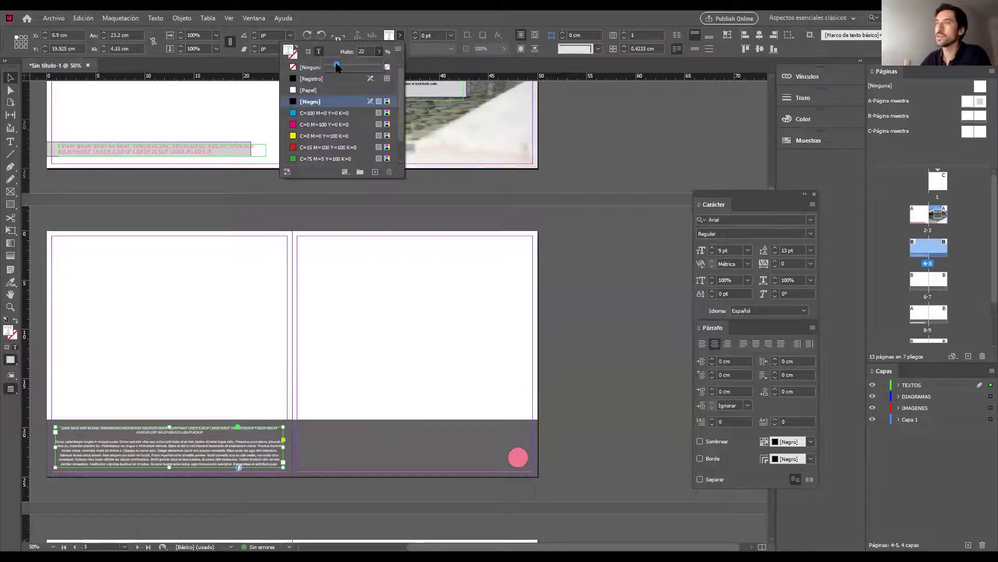
Left-align the paragraphs of the text in page 4's grey band
left_click(744, 195)
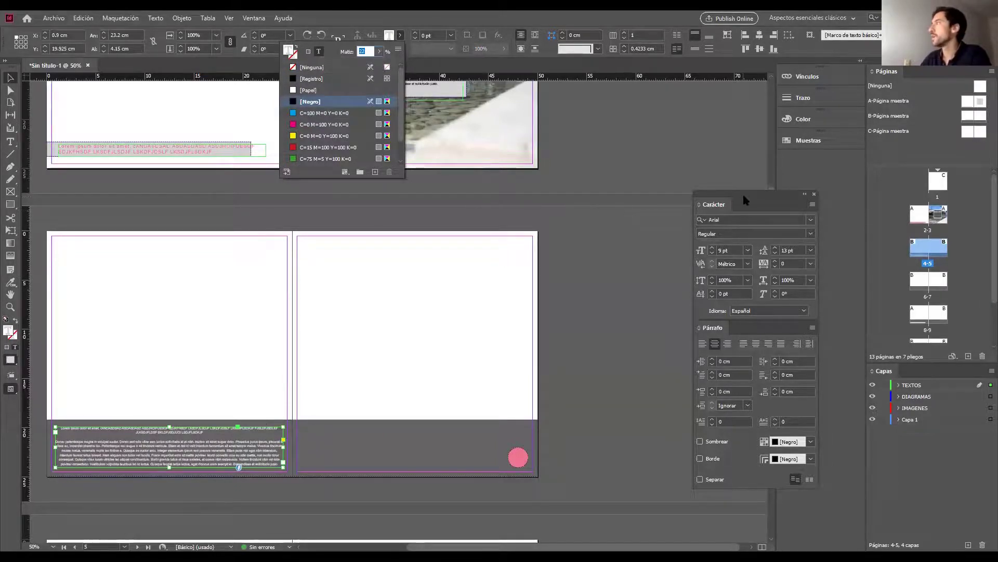
left_click(703, 345)
left_click(702, 345)
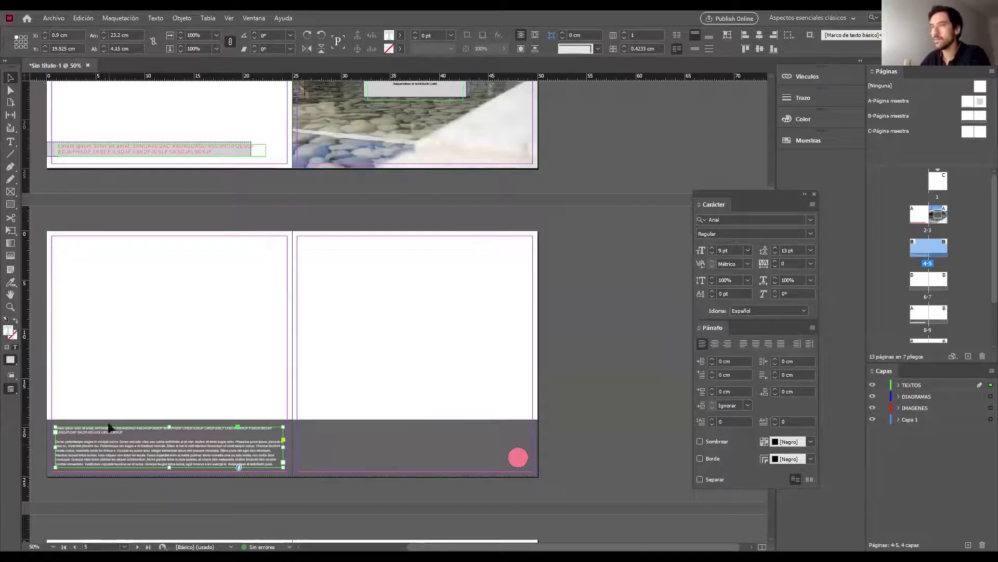
left_click(133, 314)
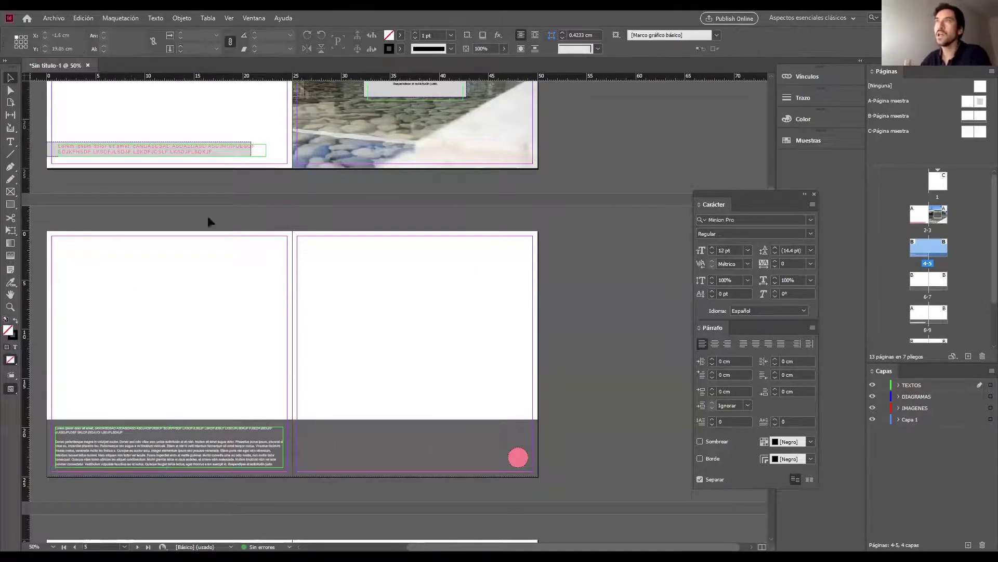
Draw a rectangular image frame of 50 × 19.2 cm on the IMAGENES layer, filling spread 4-5 above the grey band
left_click(910, 409)
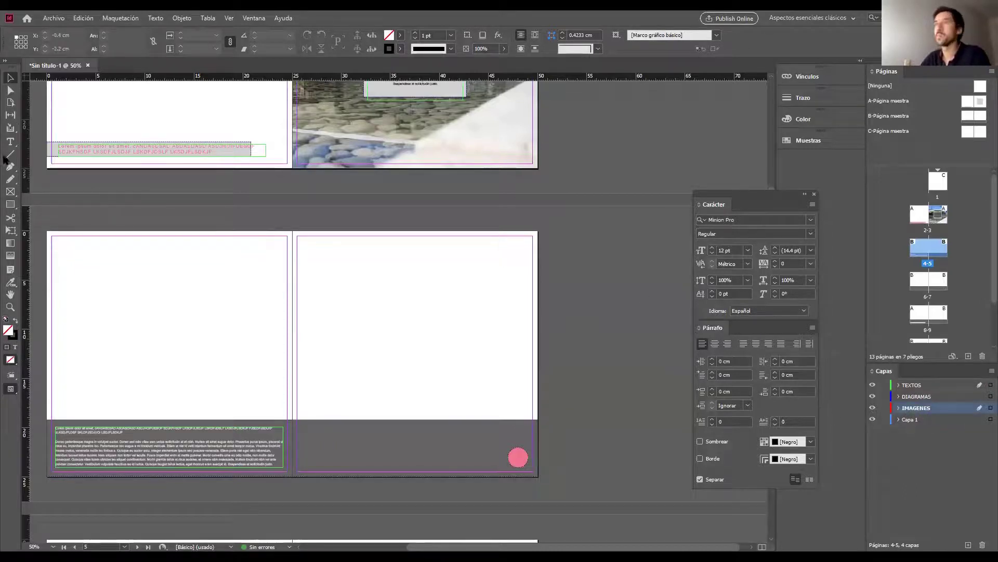
left_click(10, 191)
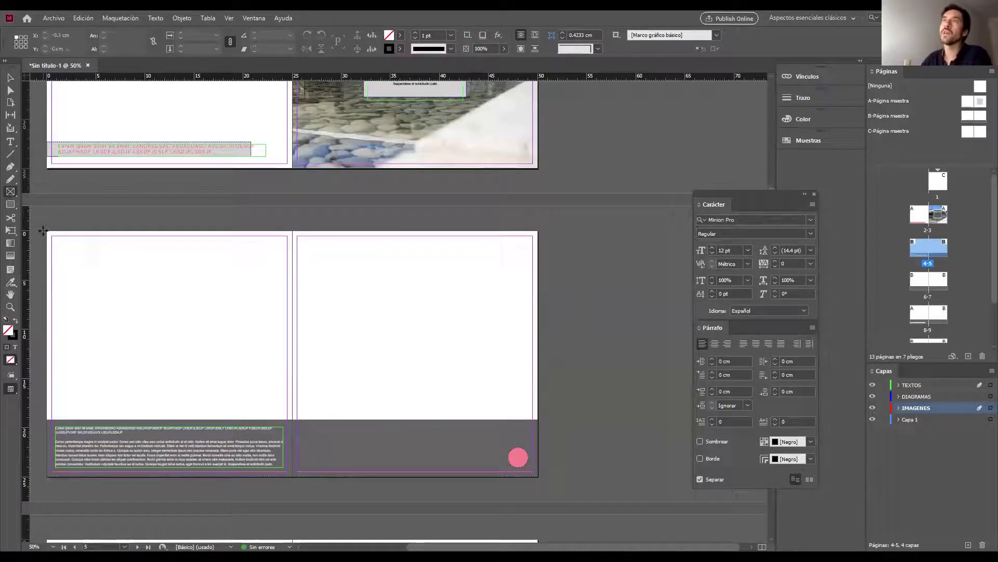
left_click_drag(46, 231, 538, 420)
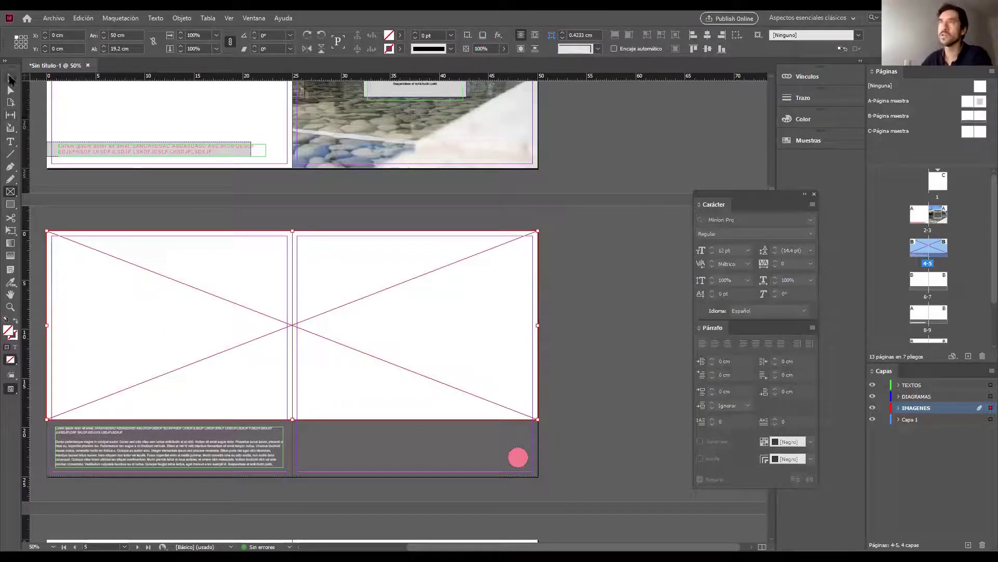
Place the photo img_5 from the FOTOS PABELLON folder into the image frame spanning spread 4-5
key("ctrl+d")
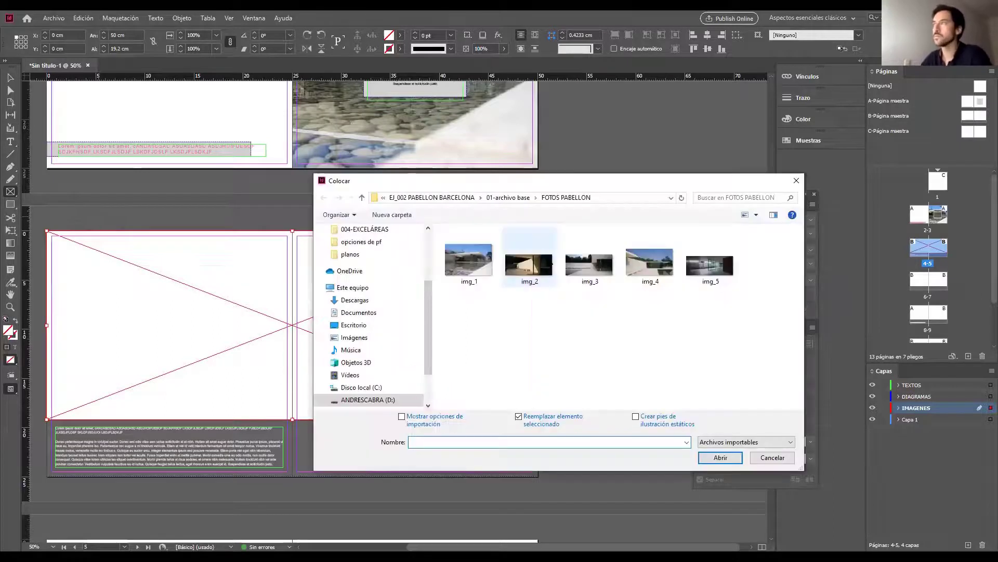
left_click(588, 268)
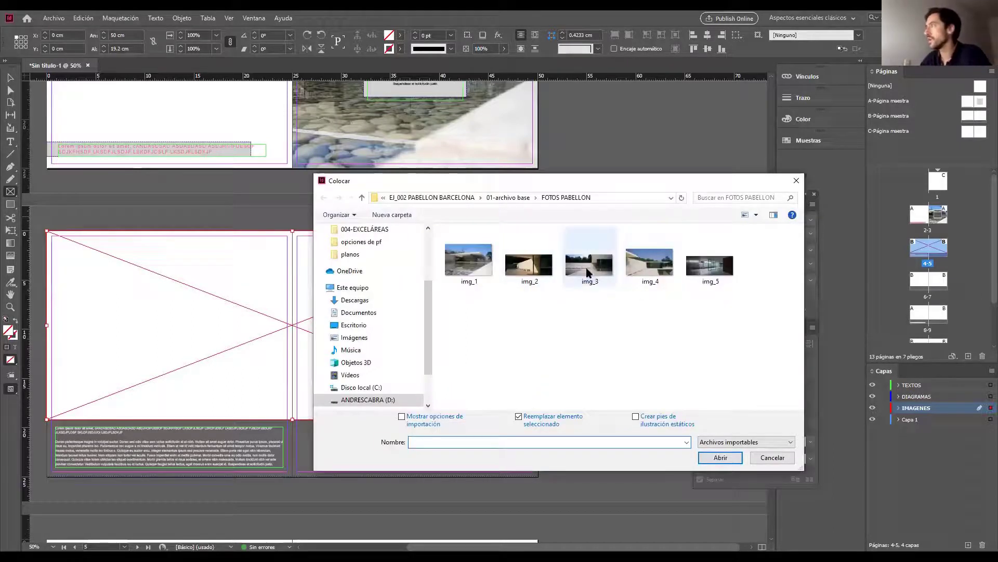
left_click(709, 265)
left_click(721, 459)
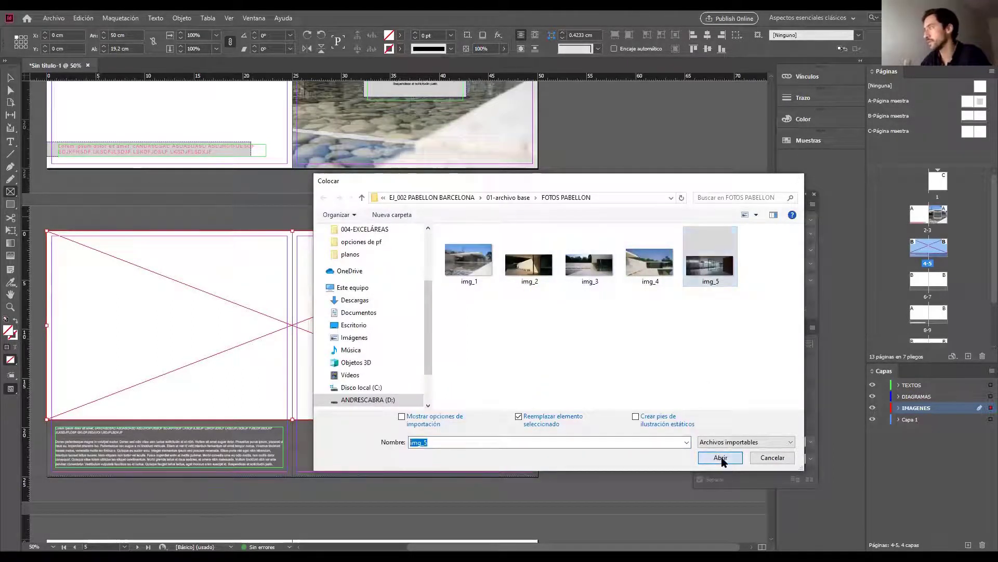
Scale the placed photo proportionally to about 50 × 20.6 cm so that it fills the frame on spread 4-5
key("a")
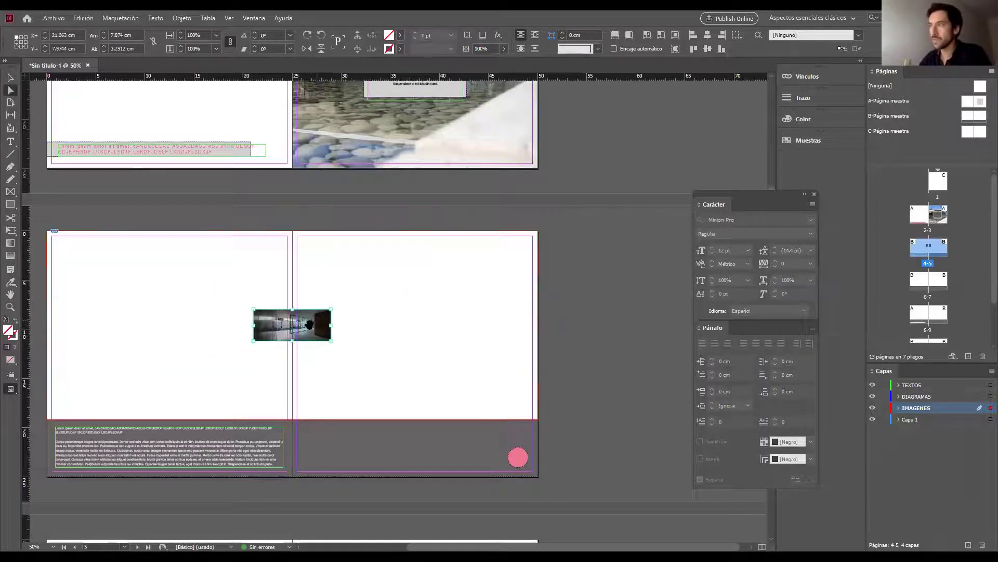
left_click_drag(314, 321, 544, 426)
key("ctrl+alt+shift+c")
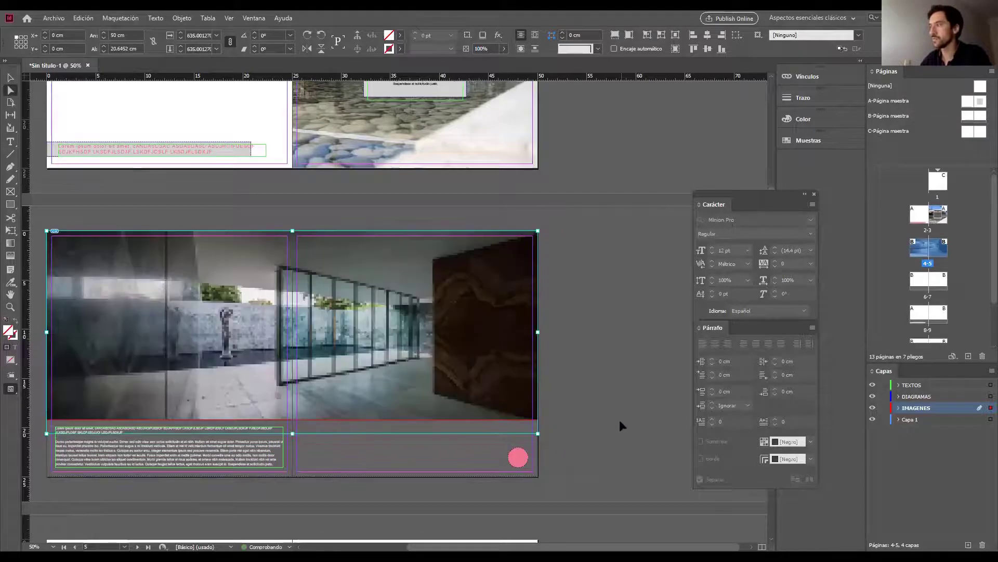
left_click(546, 322)
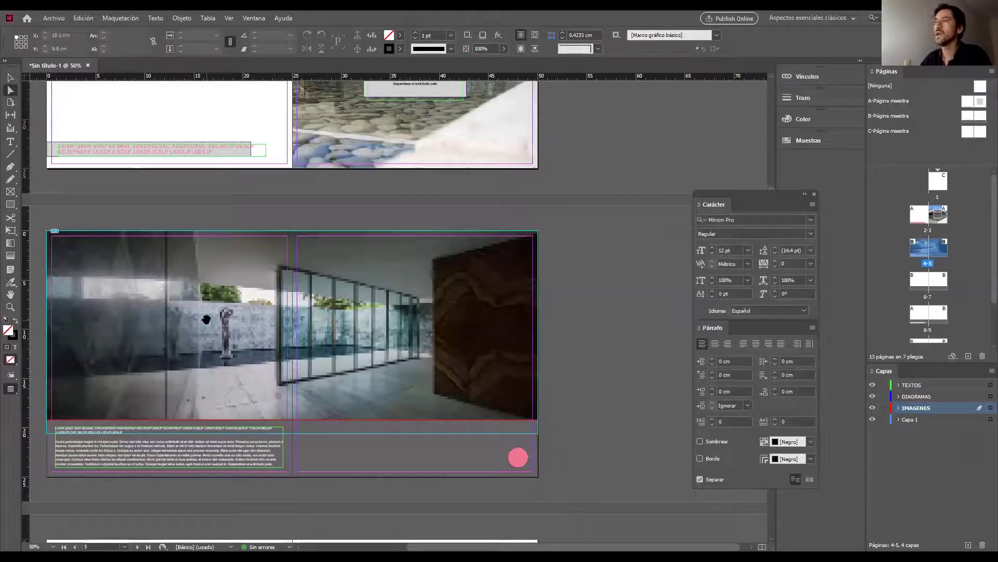
Switch the display performance to high quality and back to typical display to compare how the photo is rendered
right_click(237, 307)
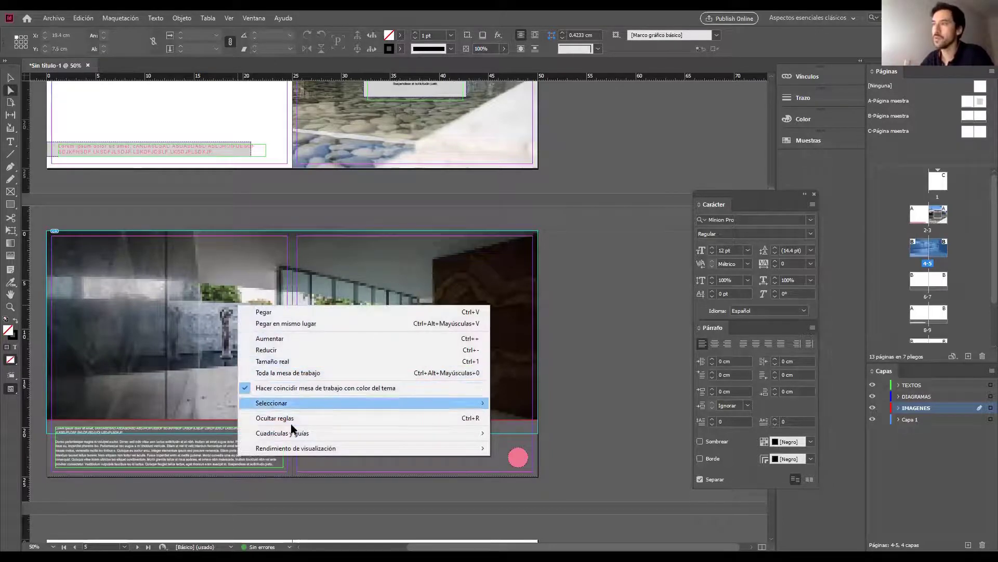
mouse_move(326, 448)
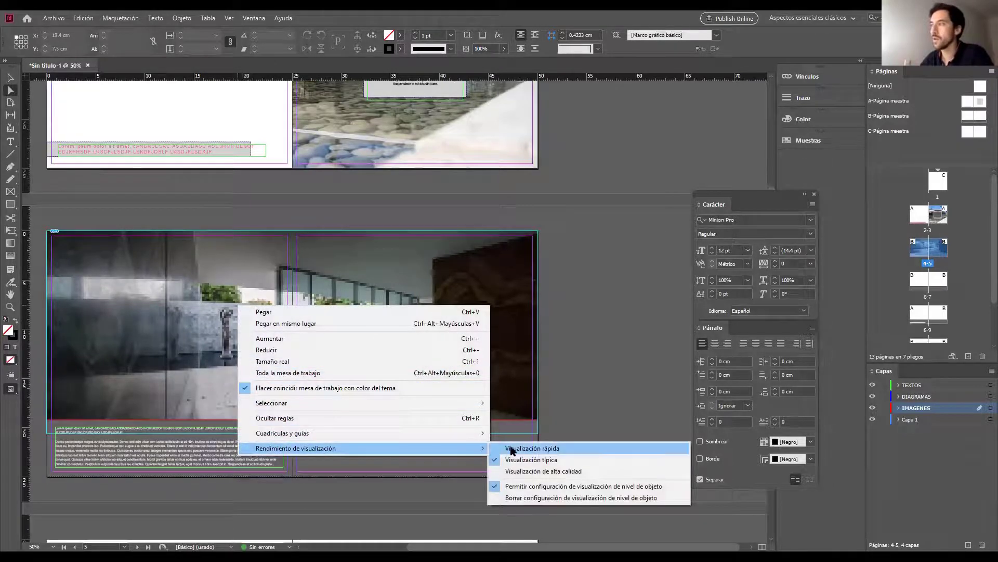
left_click(539, 471)
right_click(248, 323)
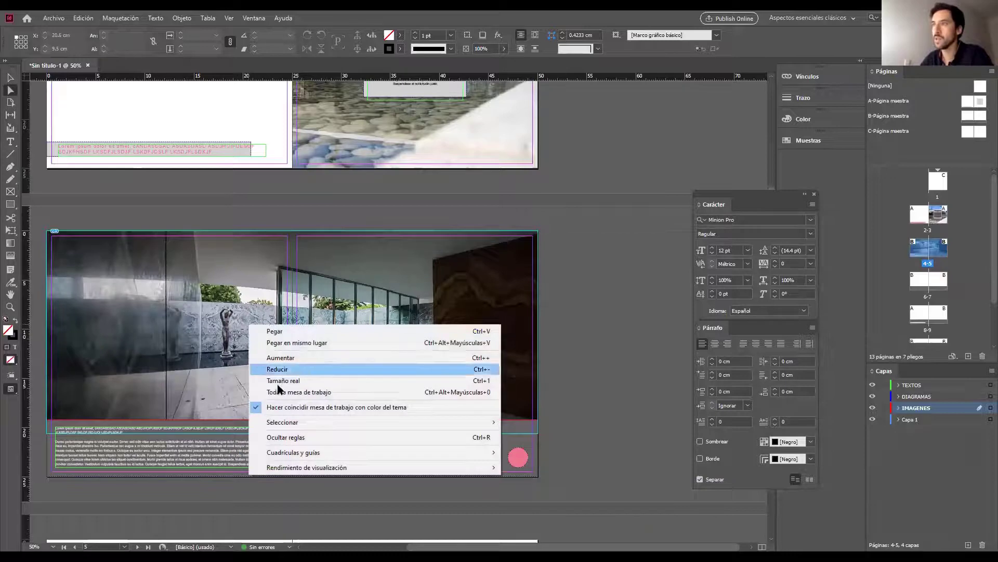
mouse_move(327, 455)
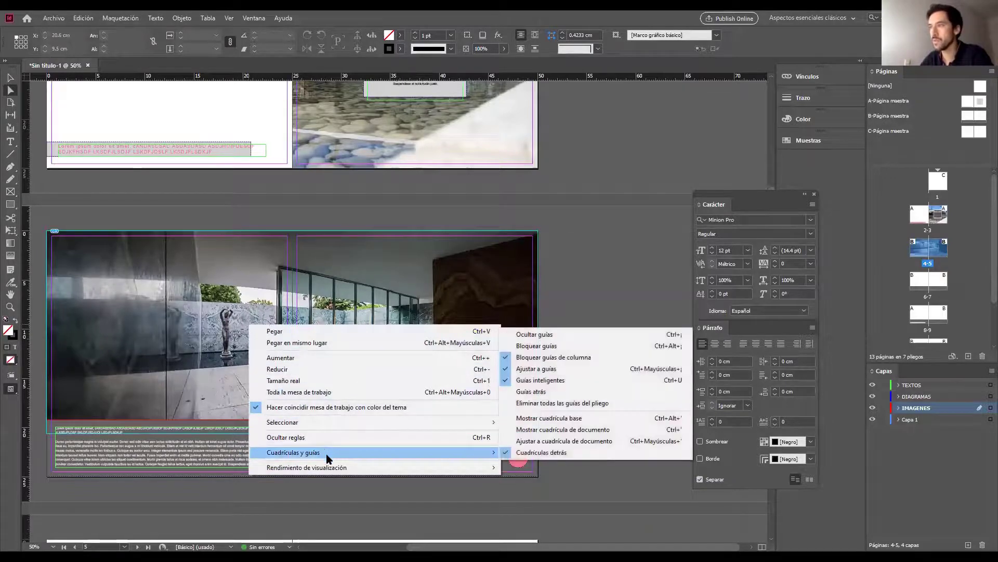
mouse_move(349, 469)
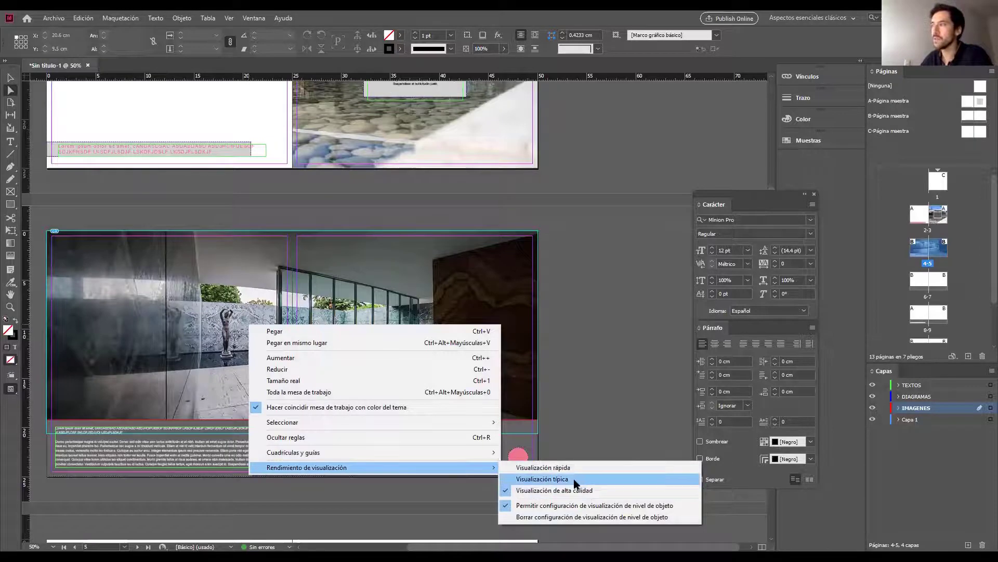
left_click(544, 480)
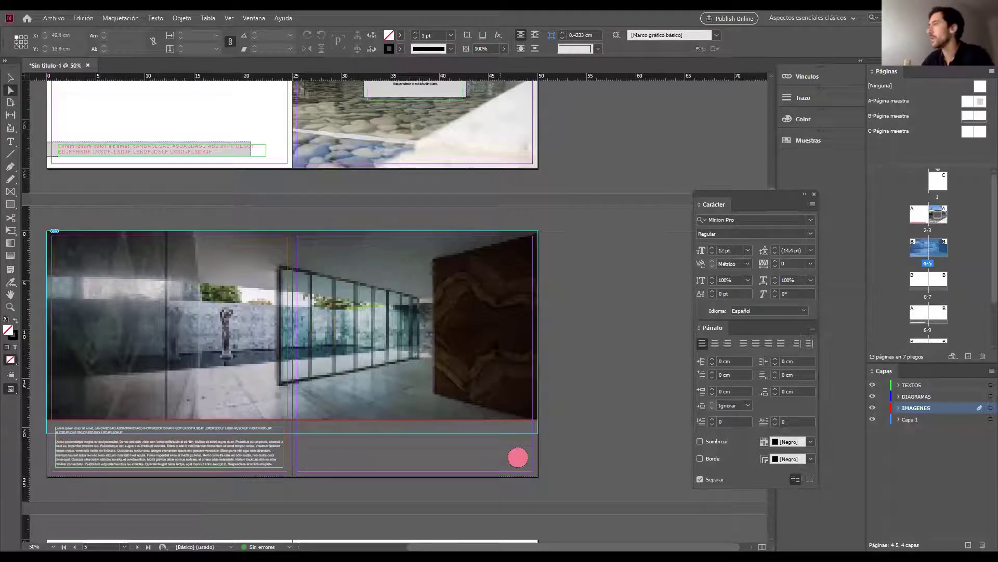
Set the document's display performance to high-quality display
right_click(350, 361)
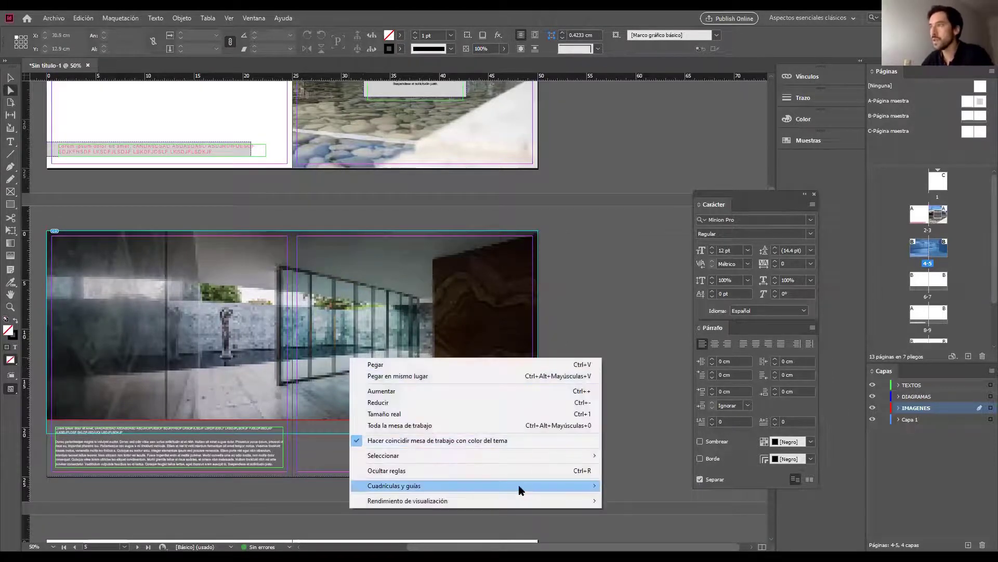
mouse_move(544, 501)
left_click(655, 523)
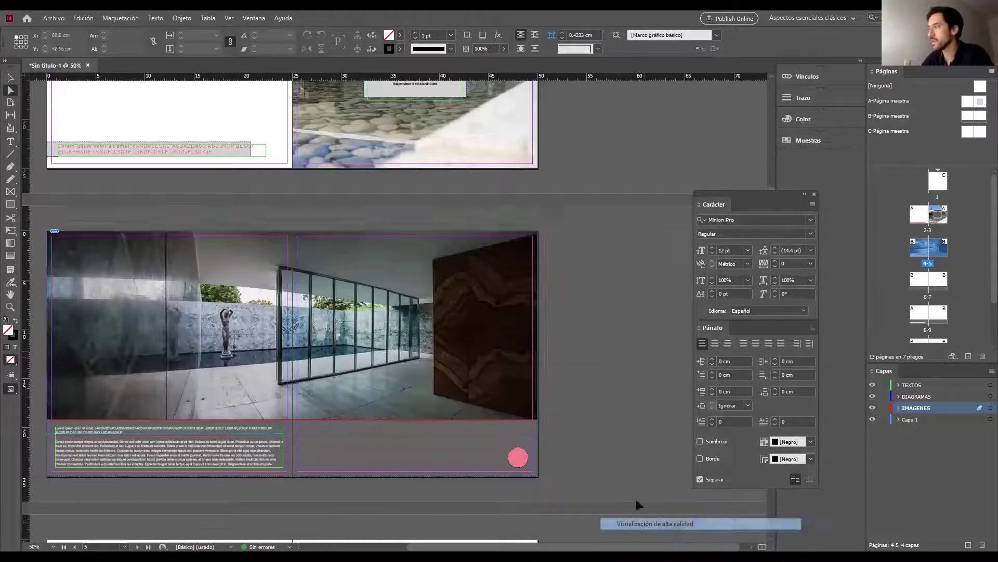
Duplicate the grey band's text frame onto page 5's dark wall and resize the copy to about 8.9 × 11.9 cm at X 39.8, Y 1.7 cm
left_click(208, 457)
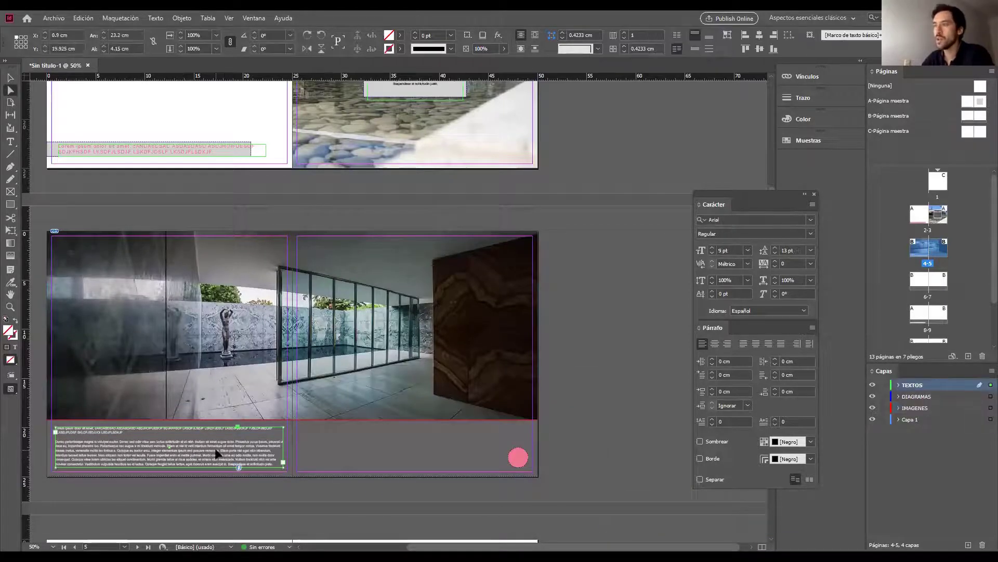
left_click_drag(216, 453, 410, 268, "alt")
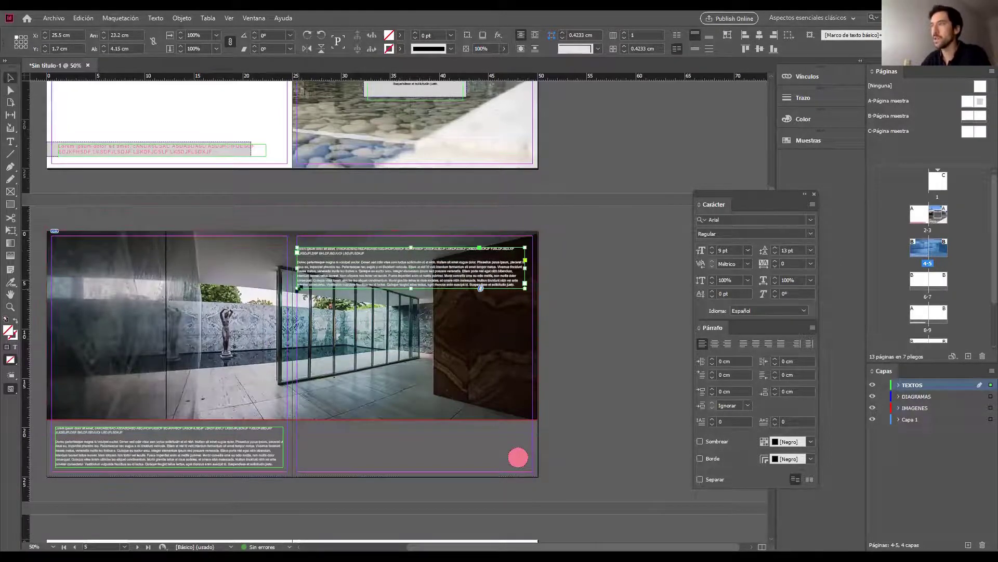
left_click_drag(296, 288, 437, 364)
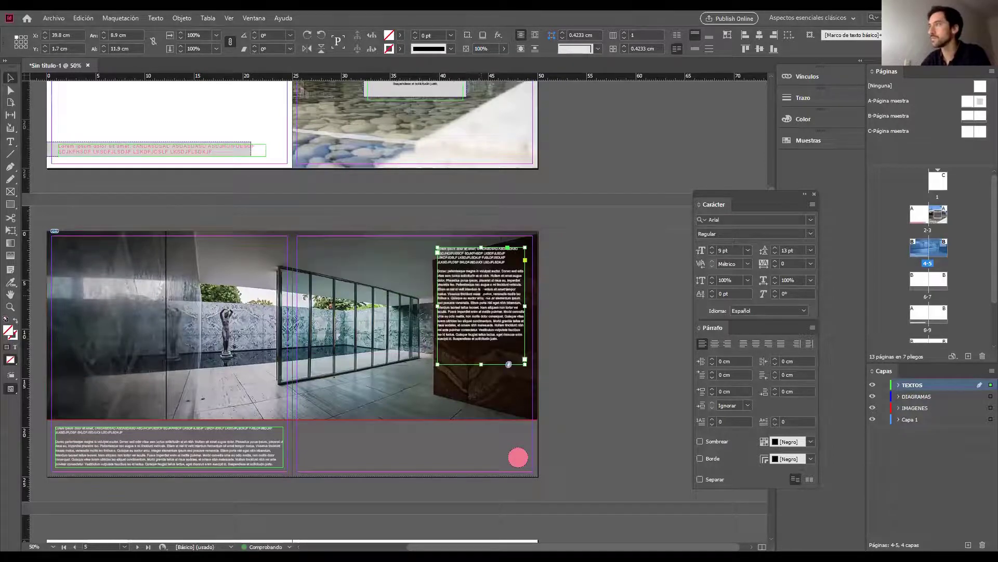
left_click(617, 327)
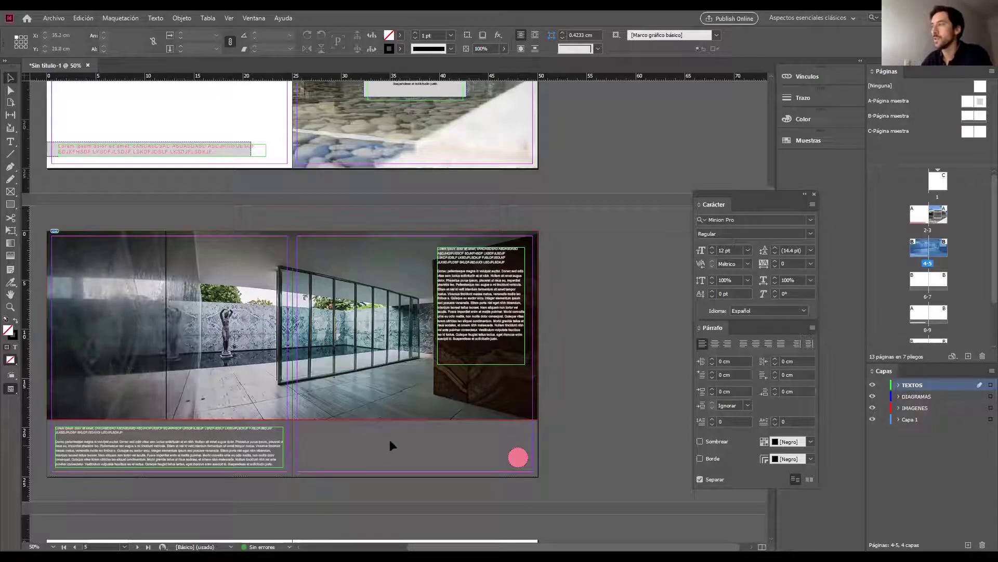
left_click(356, 311)
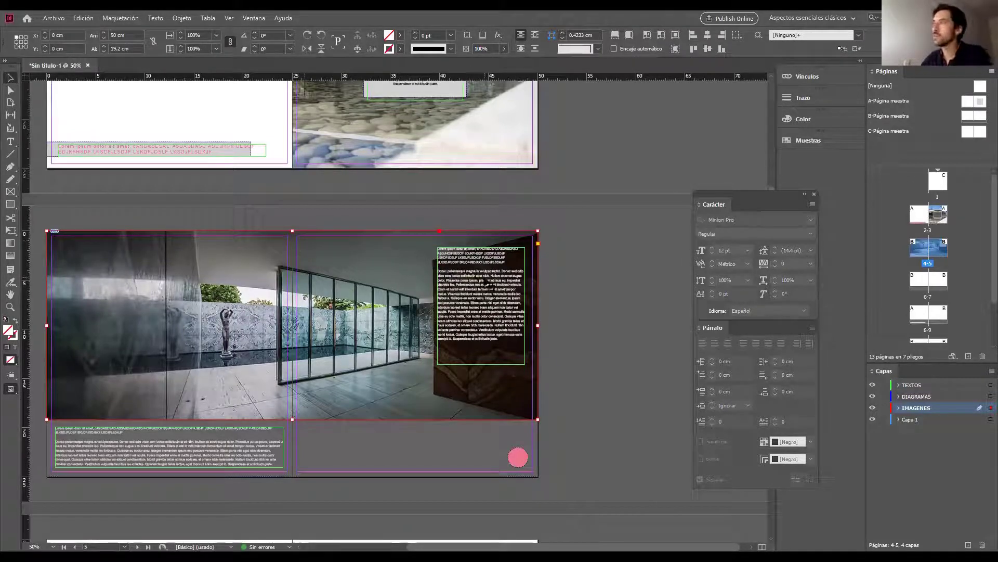
left_click(489, 283)
left_click(402, 278)
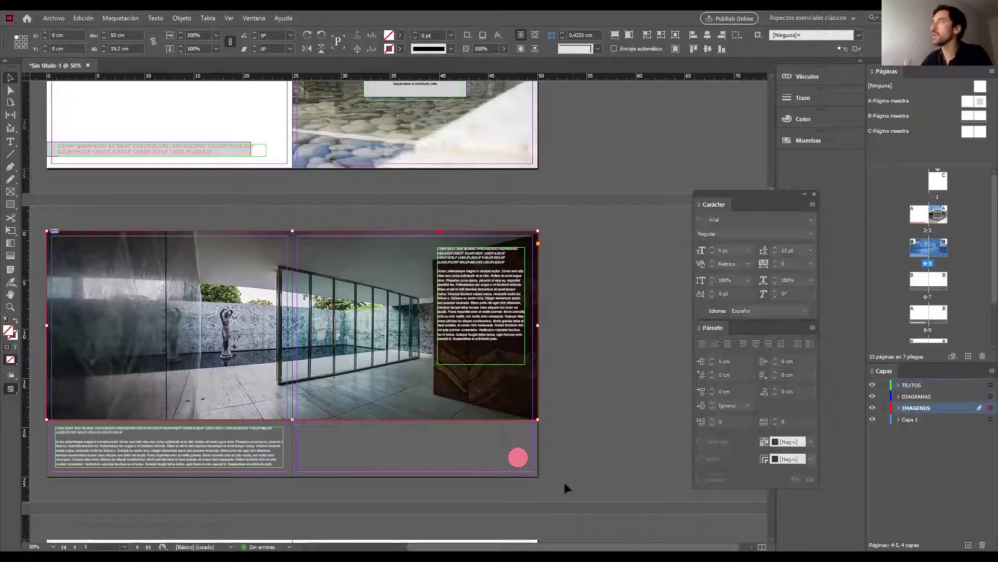
left_click(519, 454)
left_click(397, 324)
left_click(498, 34)
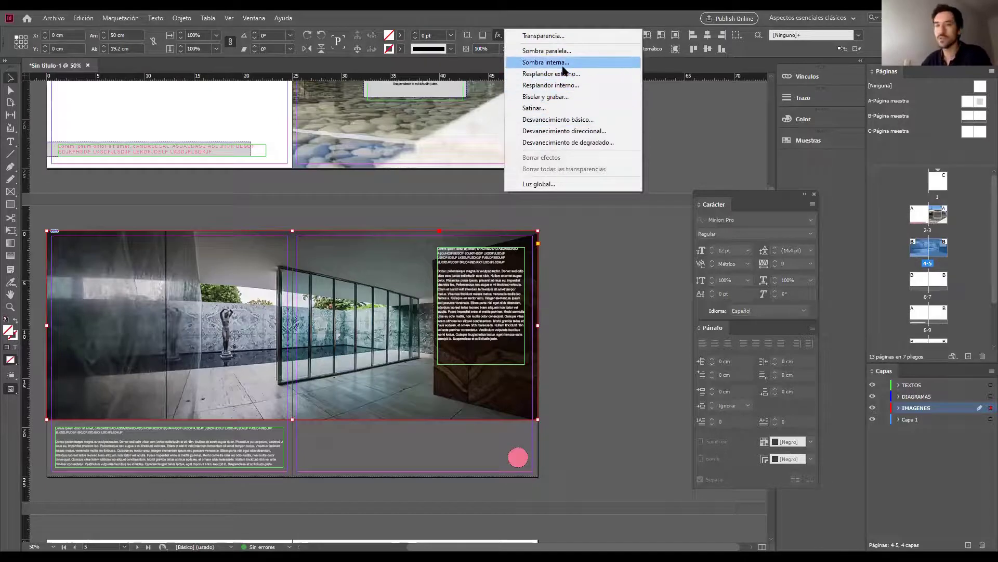
left_click(602, 243)
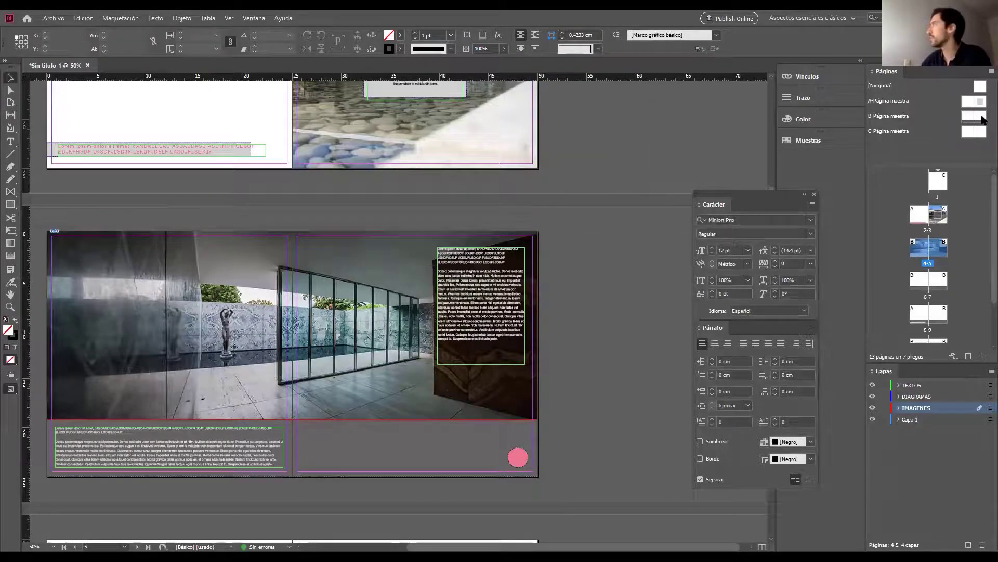
Open the B-Página maestra spread and apply a drop shadow to the pink circle in its grey band
double_click(983, 120)
left_click(526, 411)
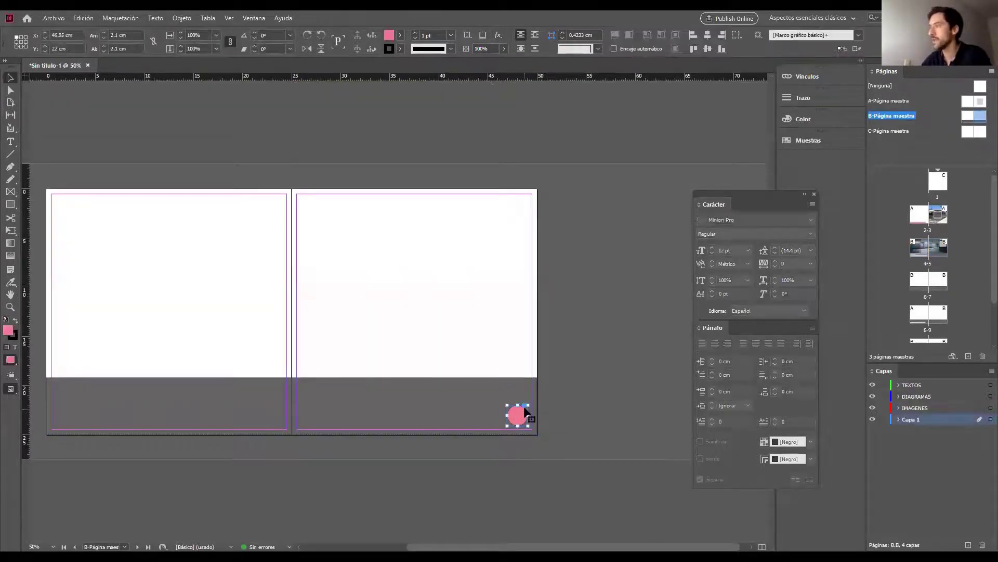
left_click(483, 36)
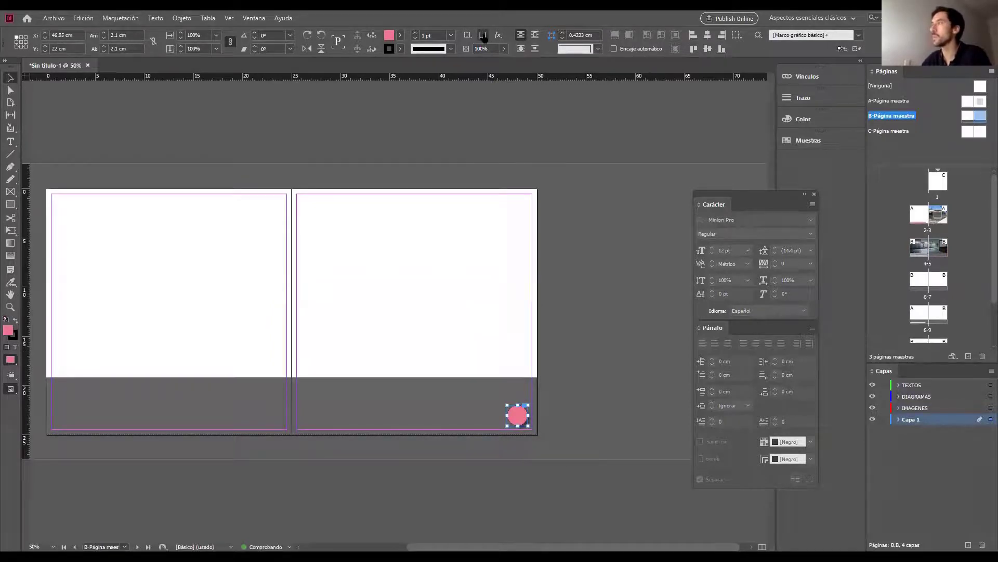
left_click(552, 424)
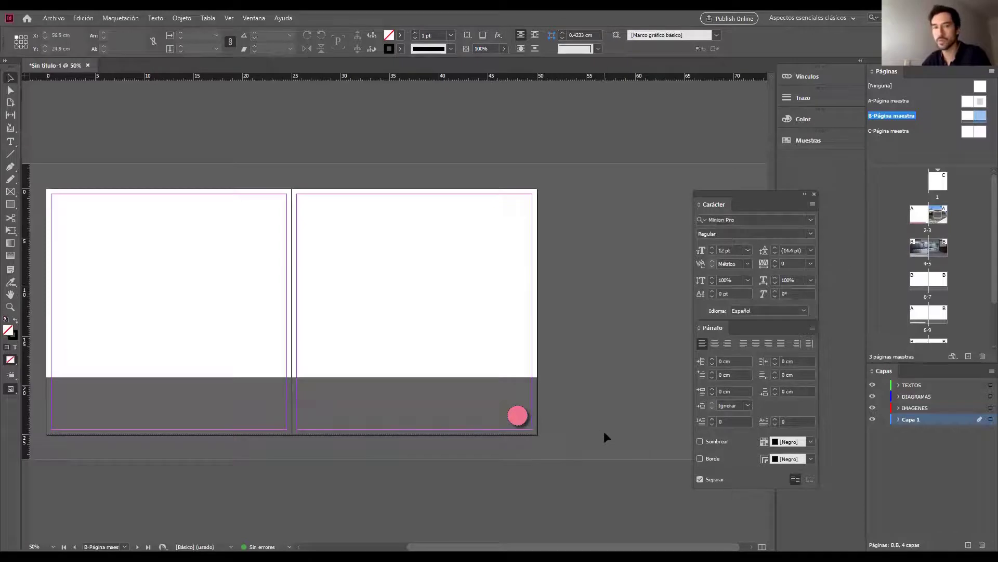
left_click(517, 415)
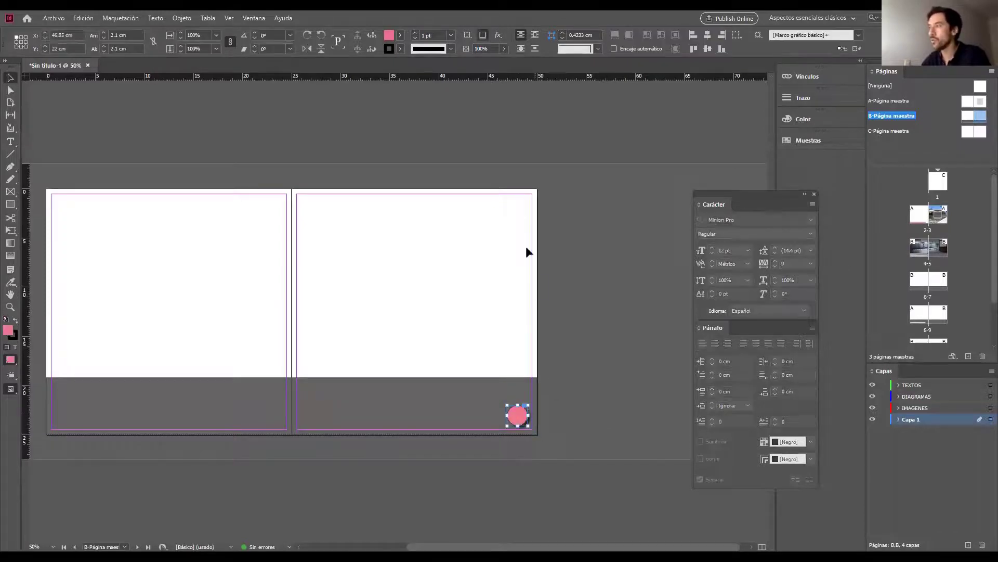
left_click(498, 35)
left_click(559, 63)
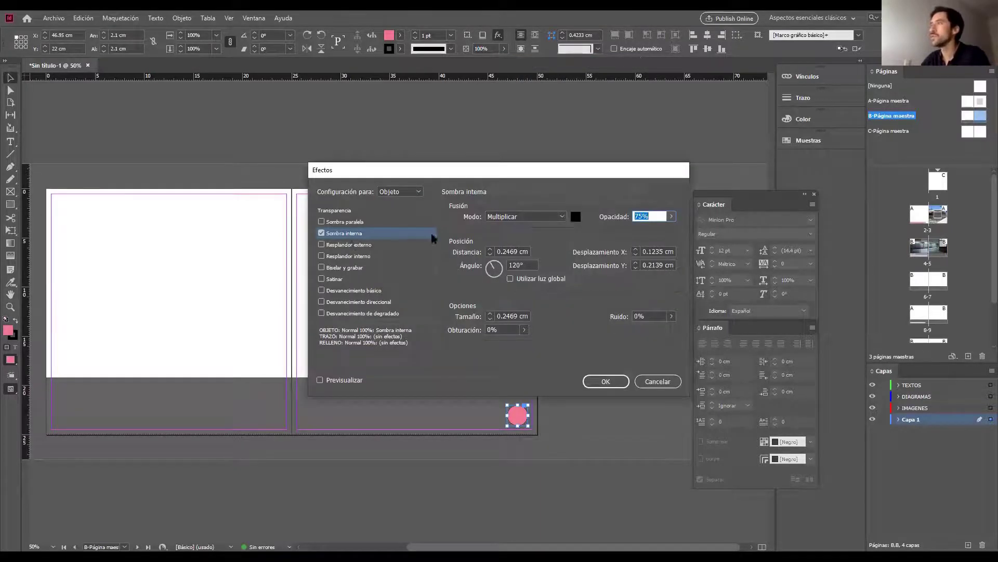
left_click_drag(606, 169, 545, 156)
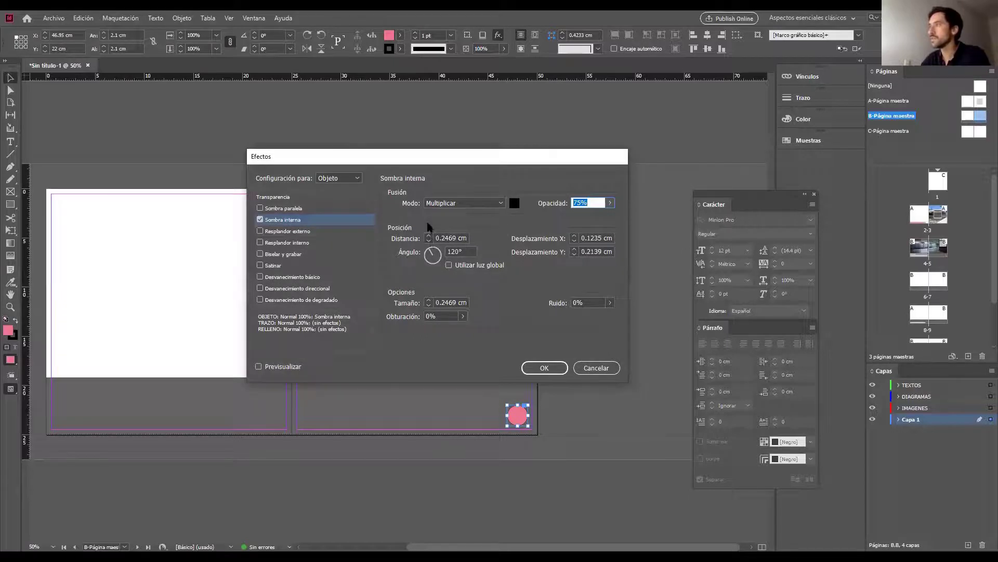
left_click(429, 236)
left_click(428, 241)
left_click(428, 241)
left_click(428, 240)
left_click(428, 241)
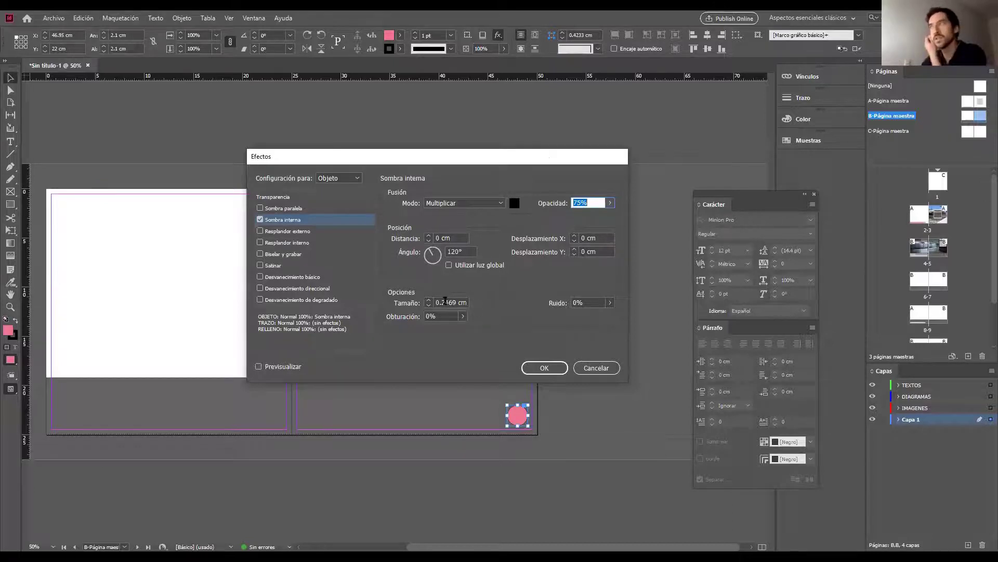
left_click(429, 305)
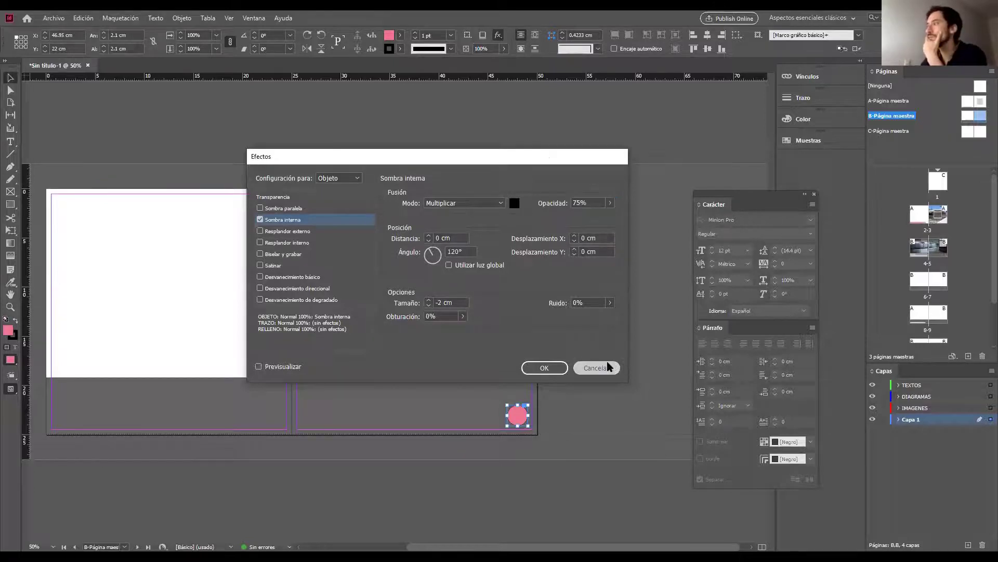
left_click(598, 368)
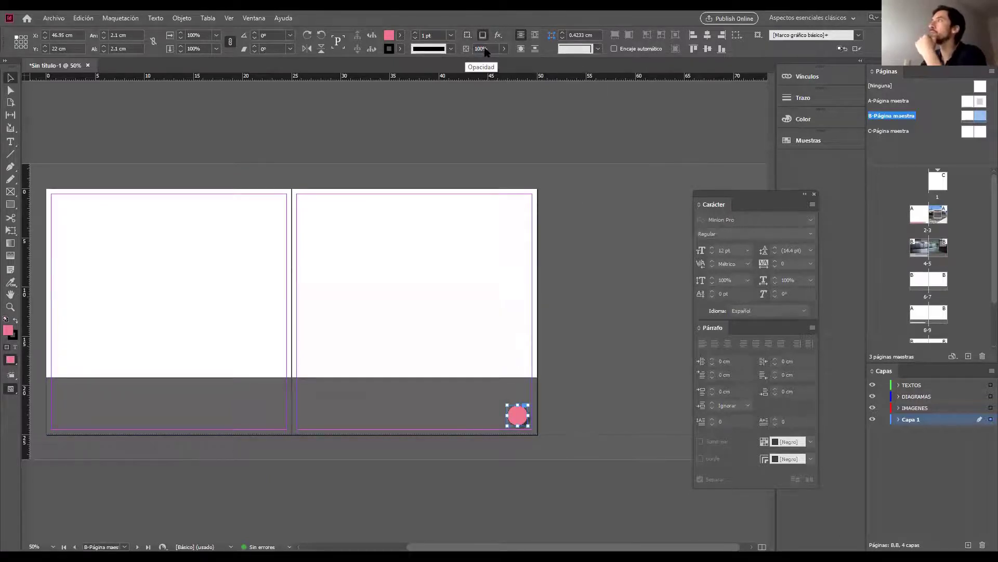
Try a 39% opacity on the pink circle of the B master spread and restore it to 100%
left_click(504, 49)
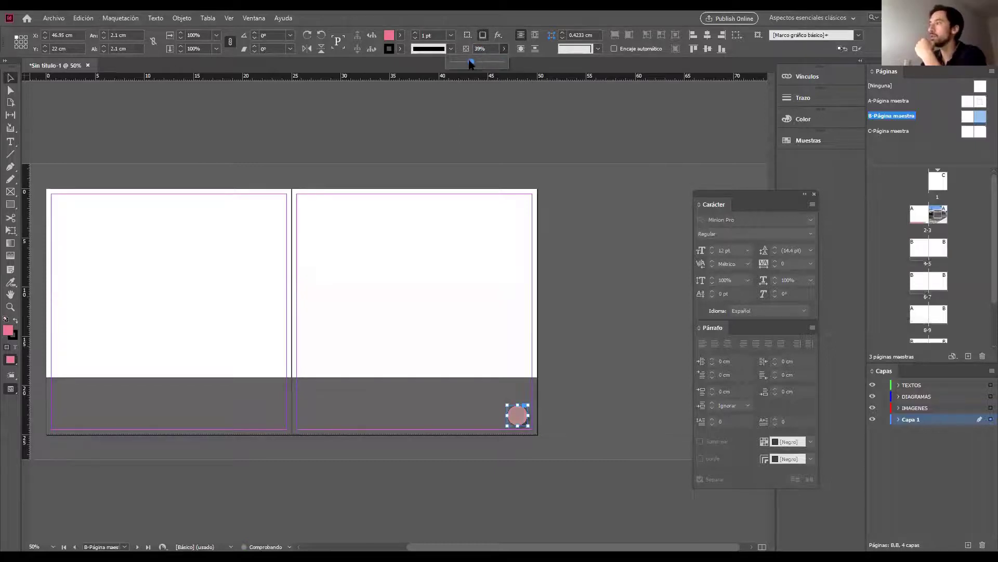
left_click(596, 232)
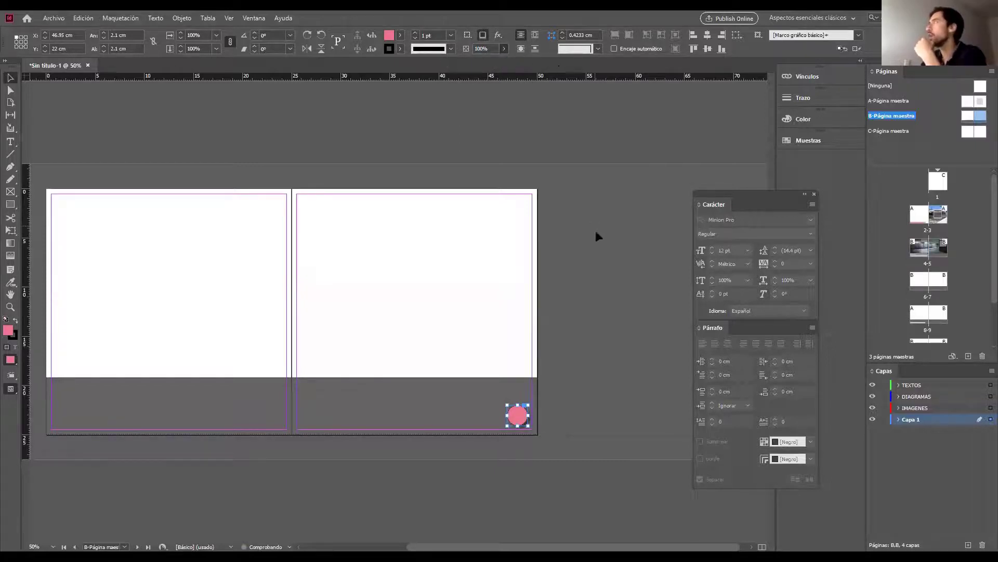
left_click(596, 233)
Return to spread 4-5 and lower the opacity of its large photo frame to 61%
double_click(939, 247)
left_click(338, 297)
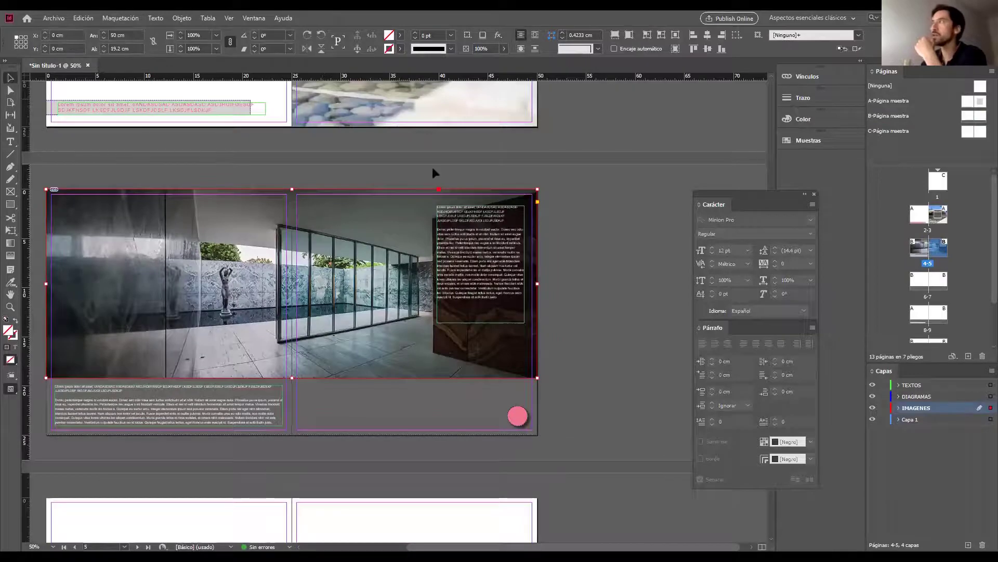
left_click(504, 49)
left_click_drag(505, 62, 484, 62)
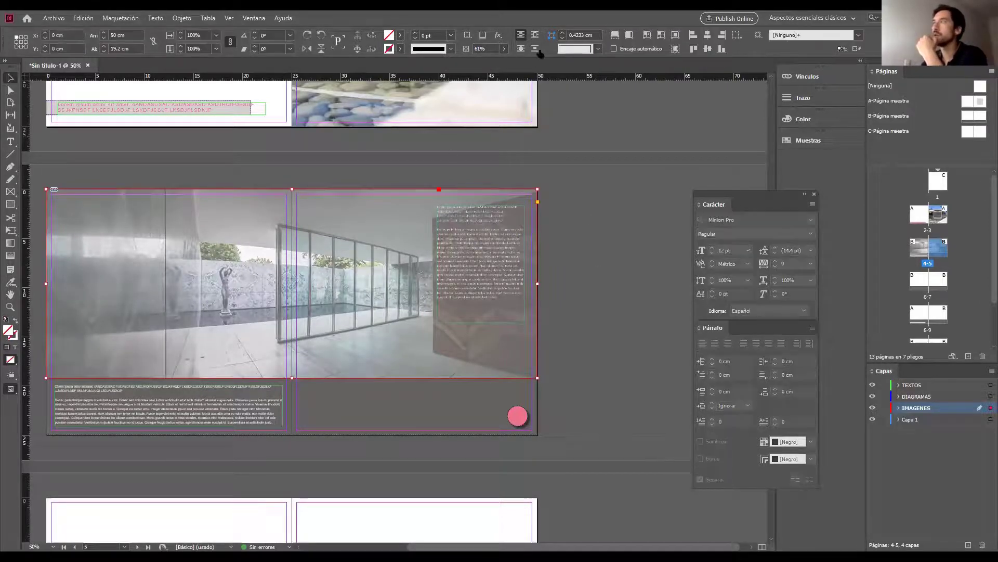
Restore the opacity of the large photo frame on spread 4-5 to 100%
left_click(504, 49)
left_click_drag(483, 62, 520, 53)
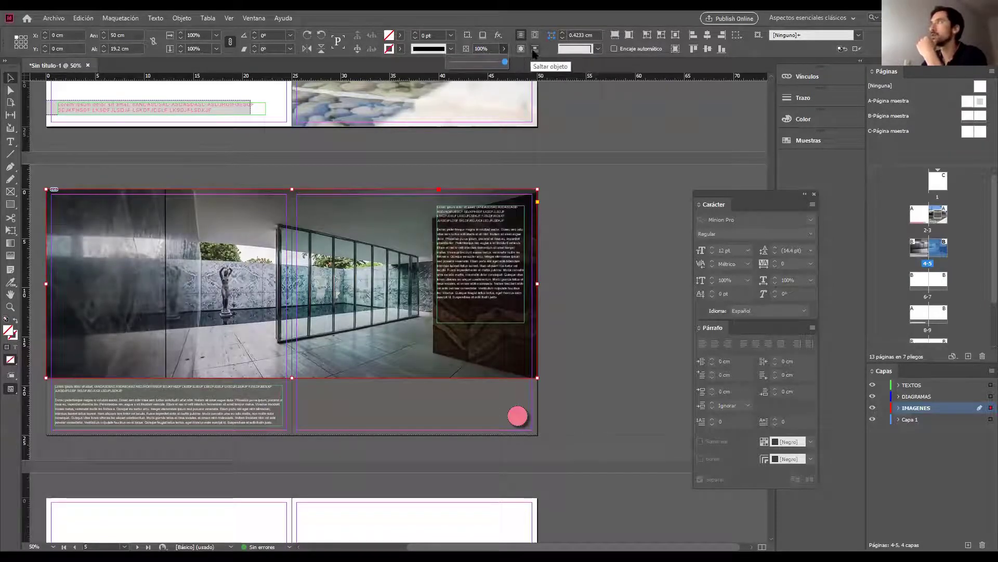
left_click(606, 254)
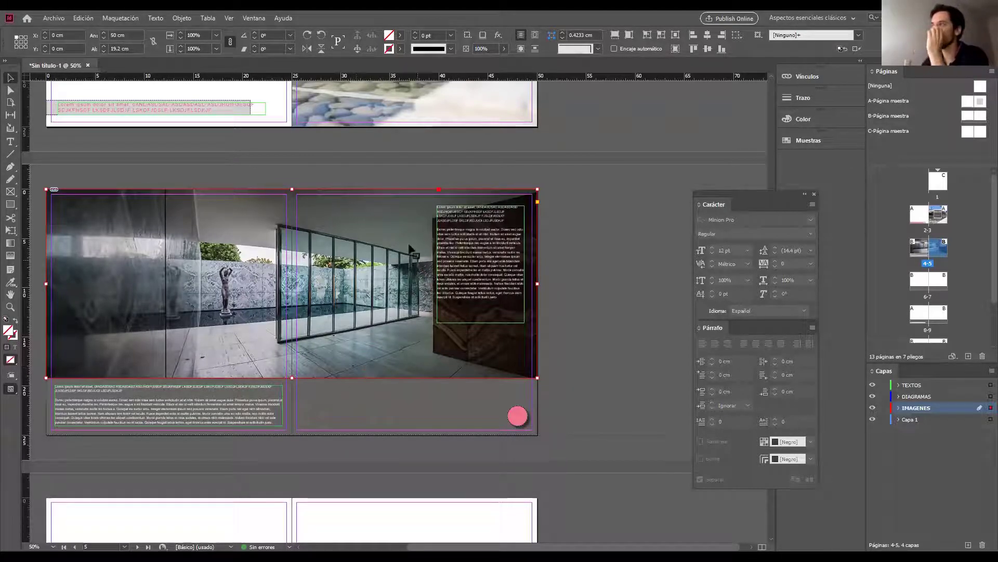
Add an inner shadow to the large photo frame, with the preview on and its size set to 1 cm
left_click(498, 34)
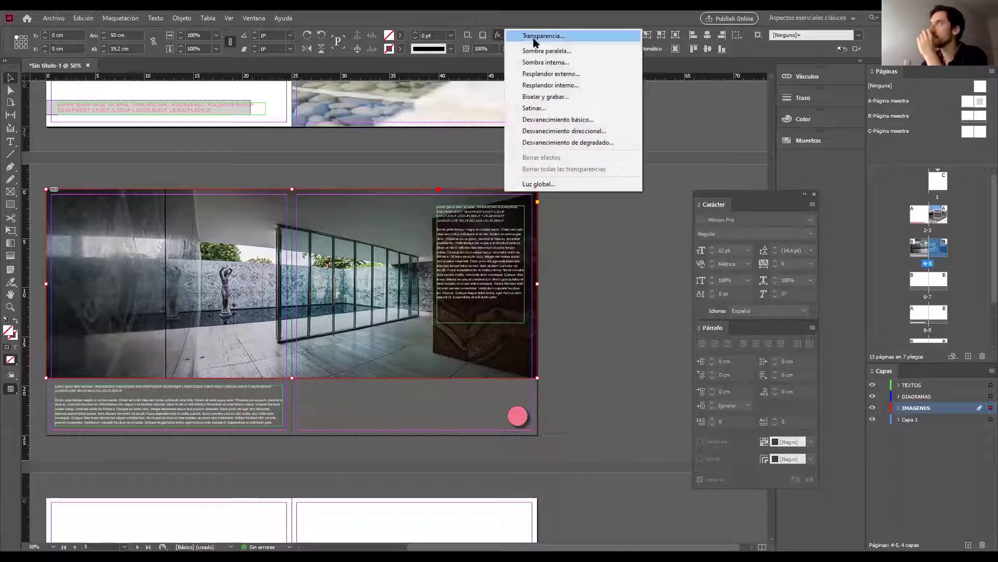
left_click(567, 62)
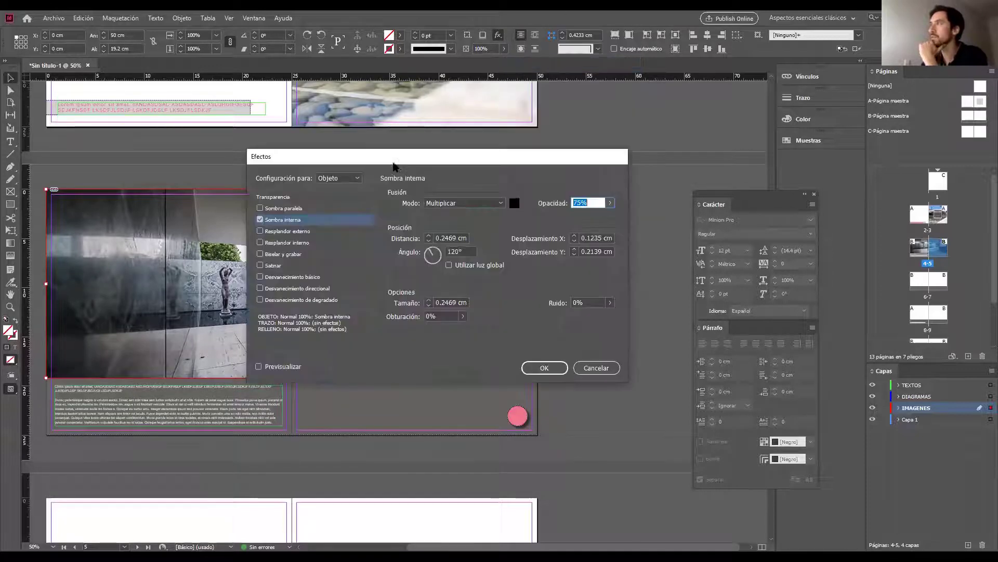
left_click_drag(395, 160, 494, 116)
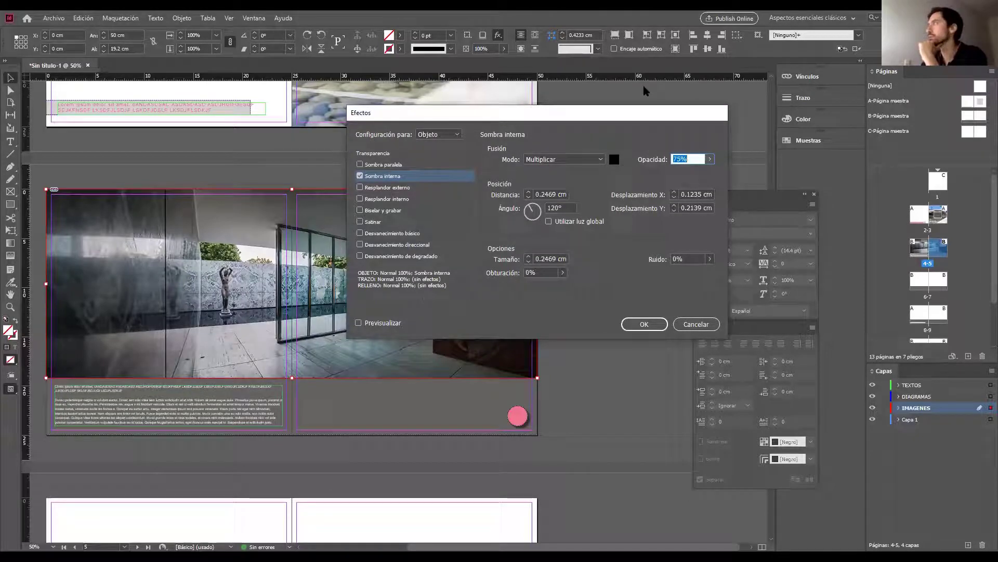
left_click_drag(458, 116, 432, 146)
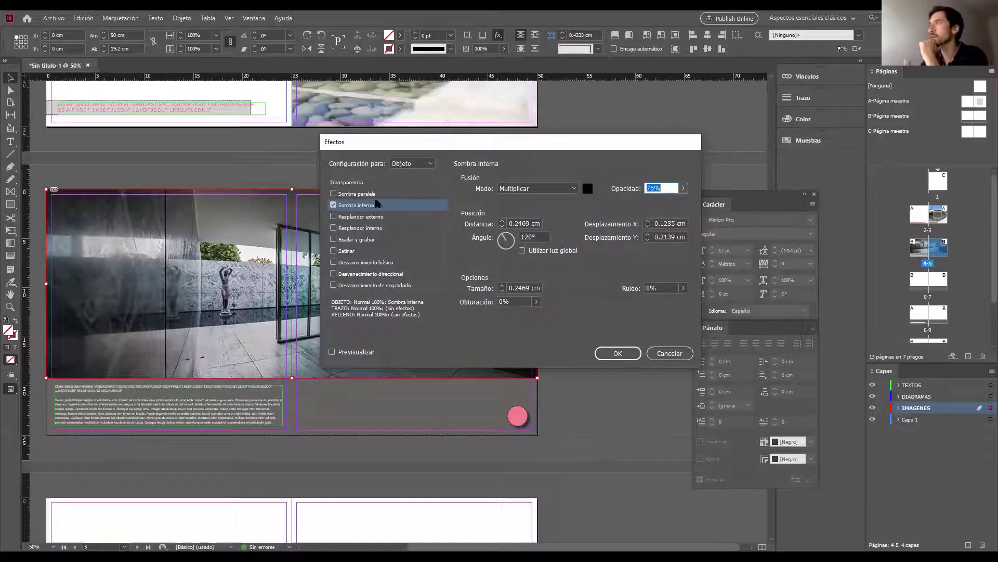
left_click(332, 352)
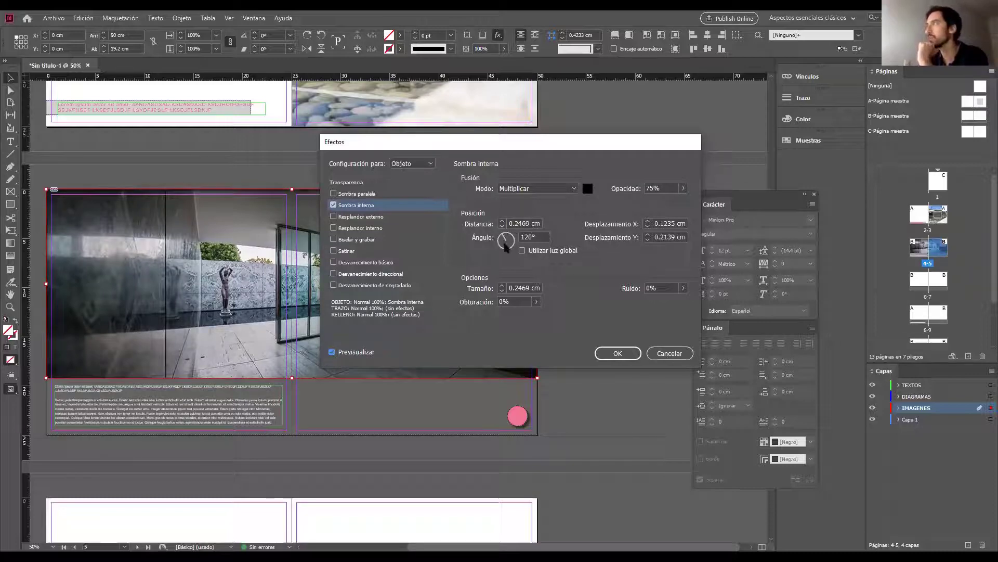
left_click(501, 284)
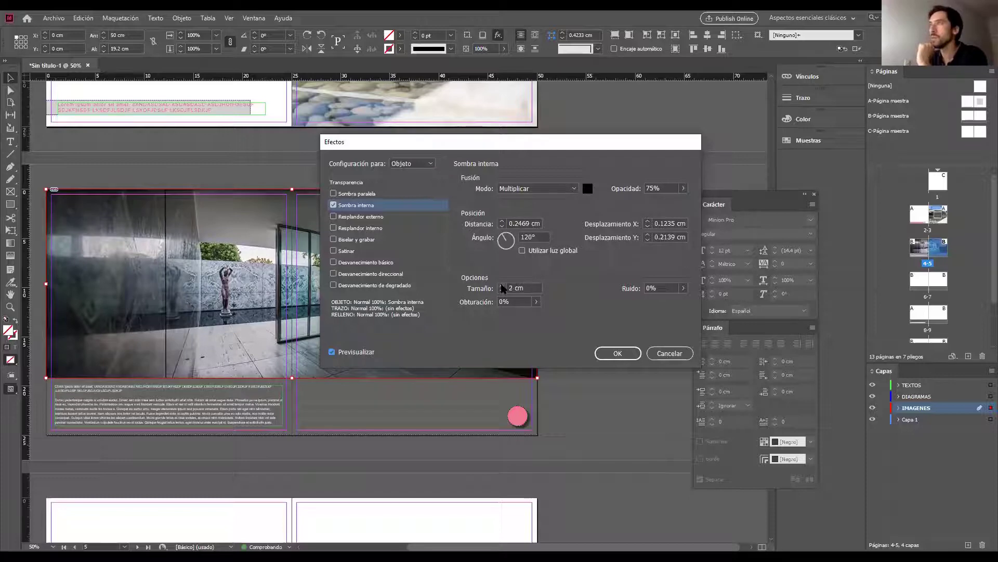
left_click(502, 285)
left_click(501, 285)
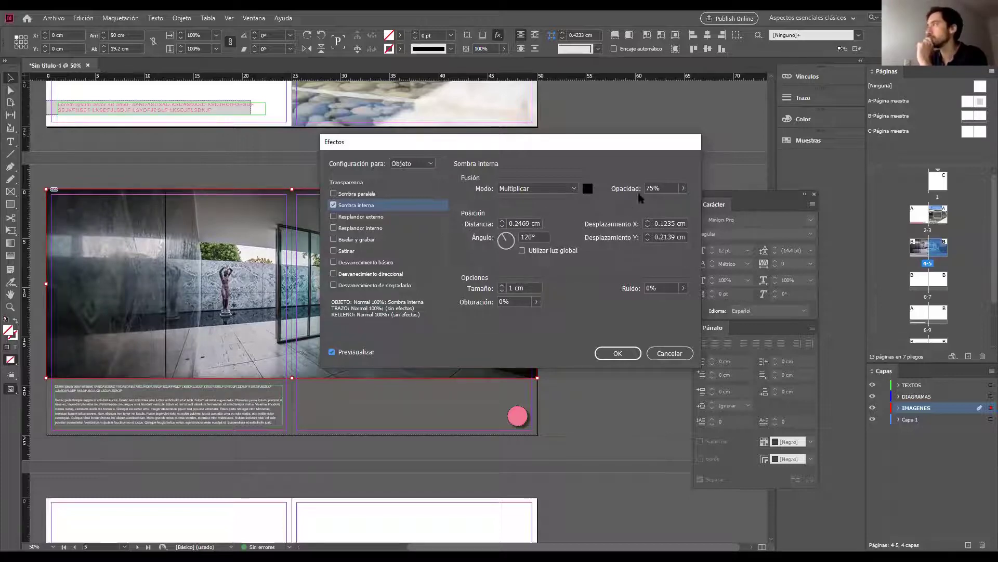
Set the inner shadow's opacity to 100% and its distance to 1 cm, and apply the effect to the photo frame
left_click(684, 189)
left_click_drag(670, 202, 708, 204)
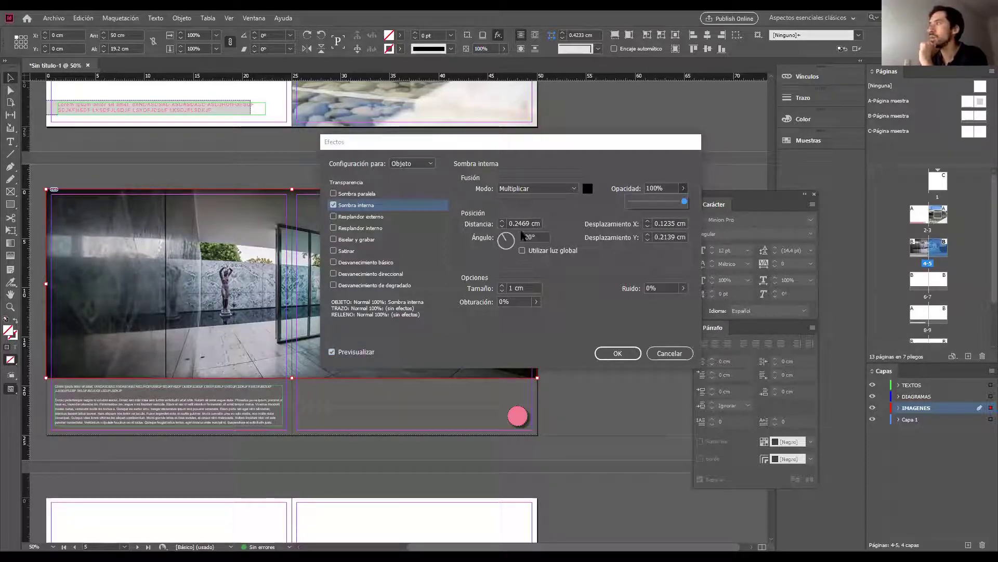
left_click(503, 224)
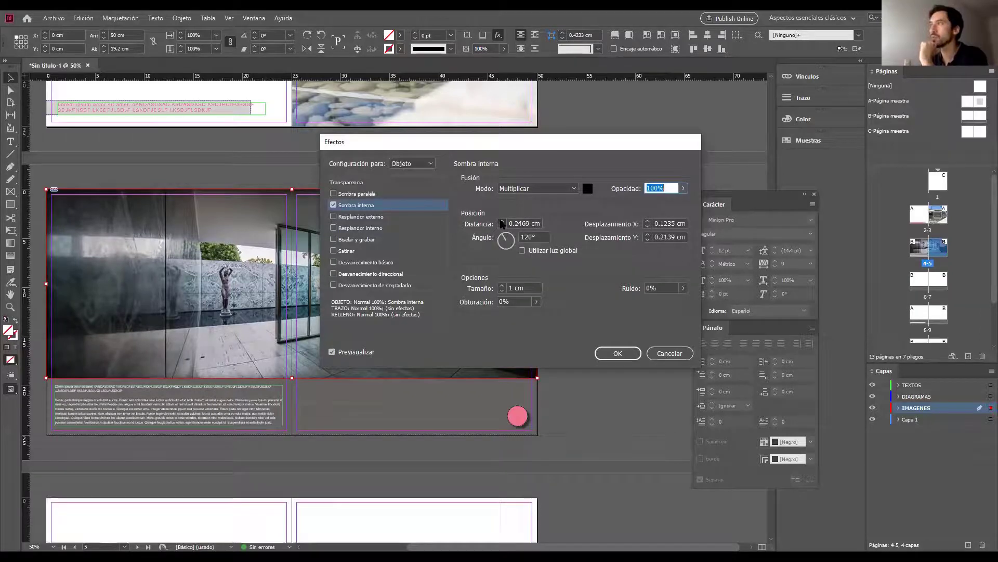
left_click(502, 221)
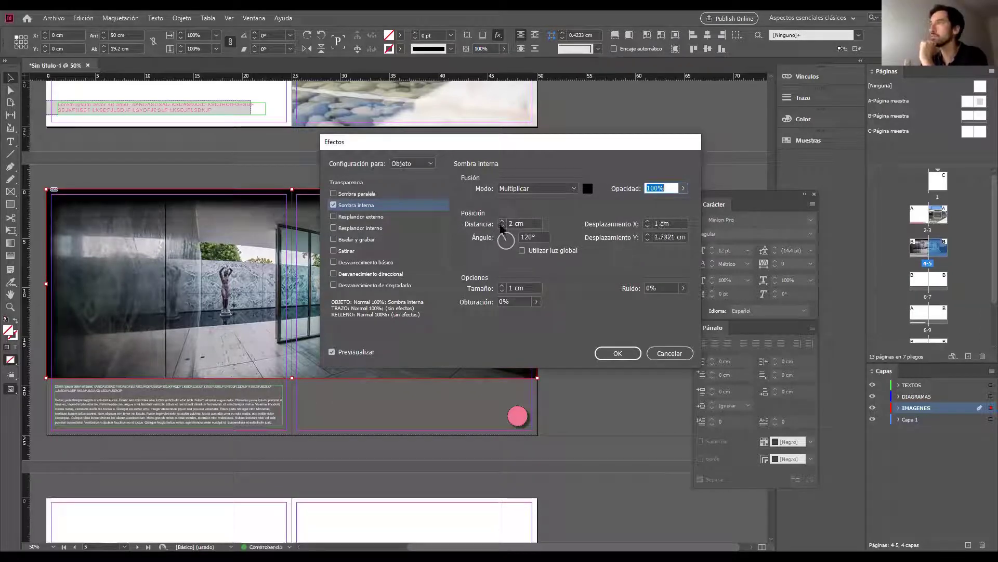
left_click(502, 226)
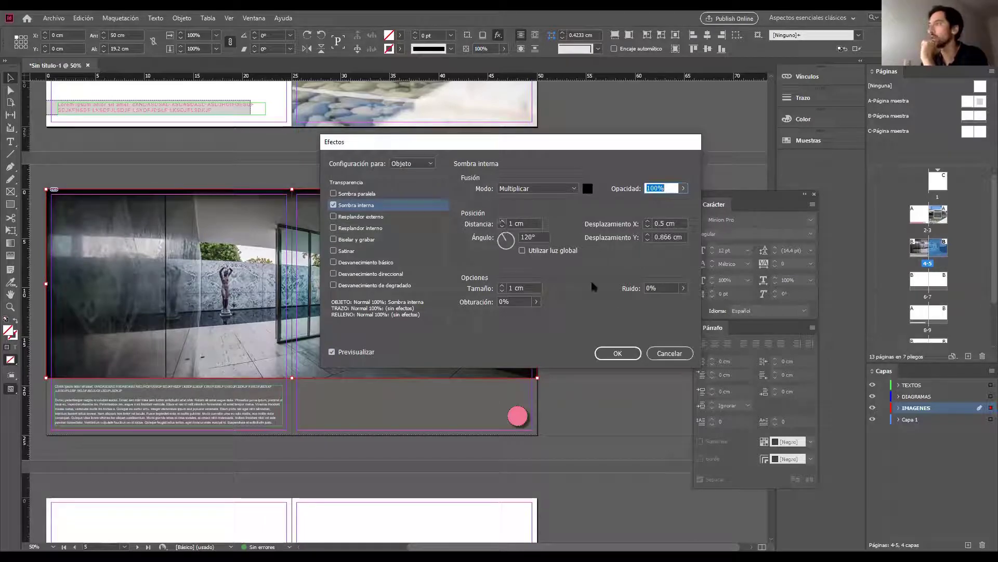
left_click(618, 353)
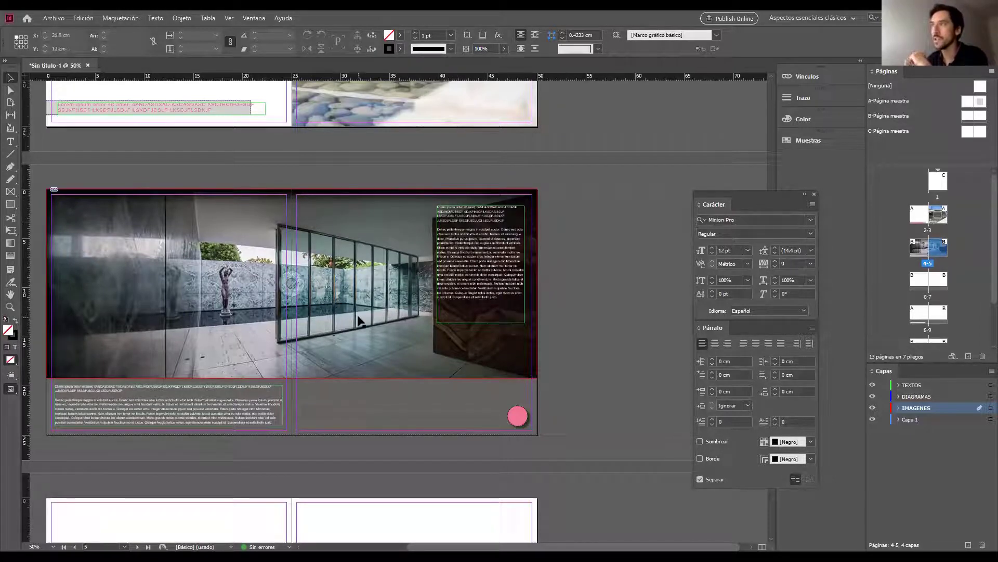
Examine spread 4-5 without guides and frame edges and in full-screen presentation mode, and return to the normal view
scroll(358, 320, "up", 1)
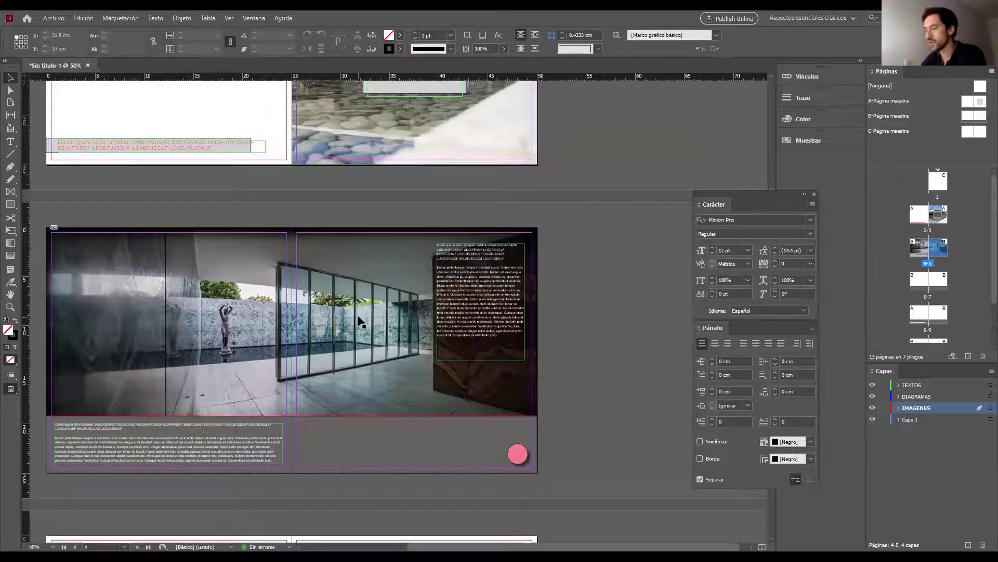
key("F11")
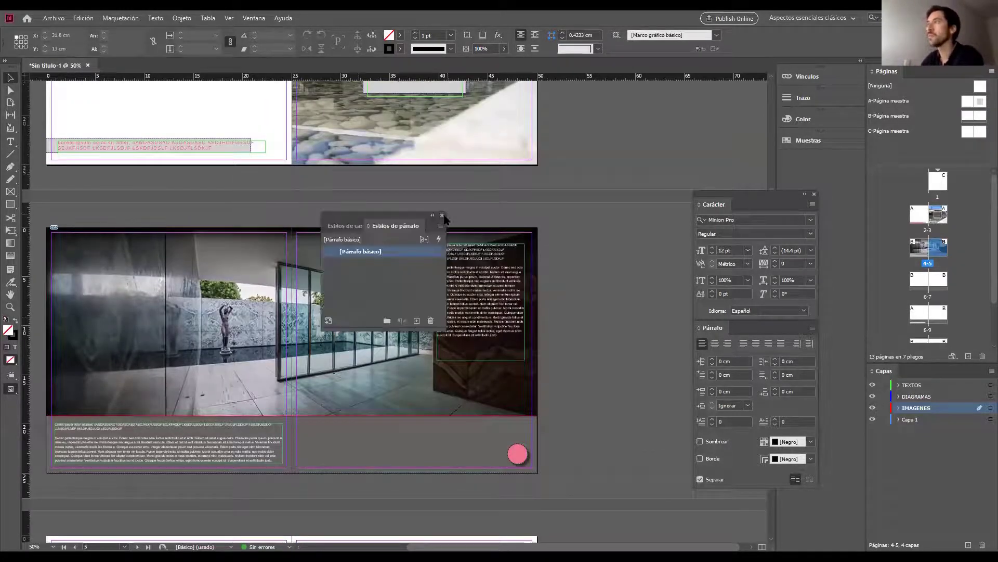
left_click(442, 215)
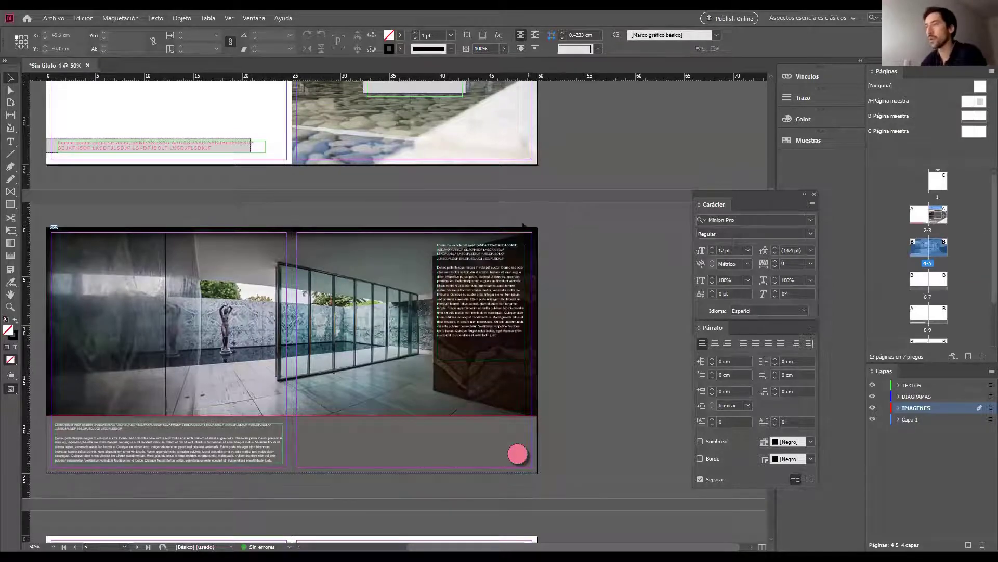
key("w")
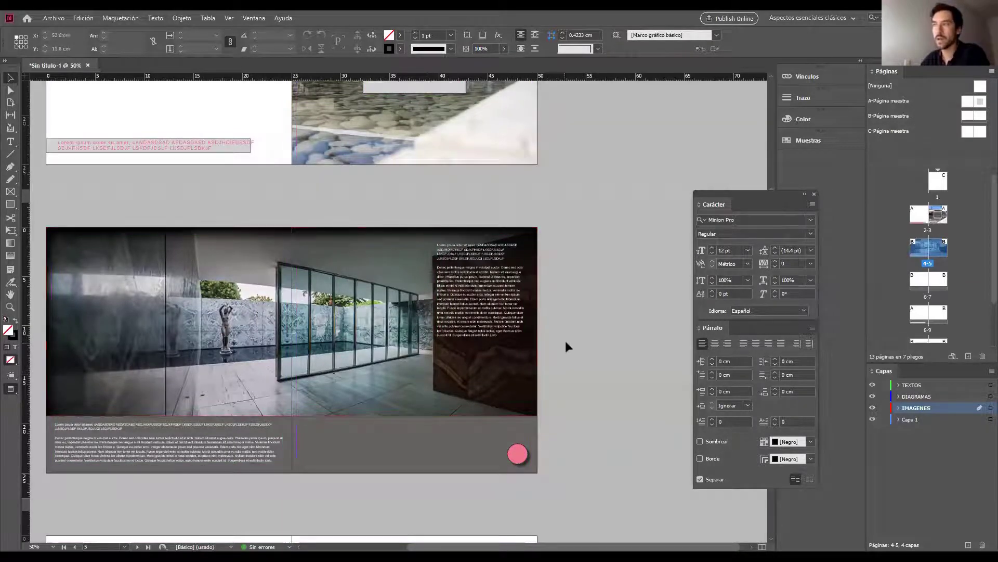
key("w")
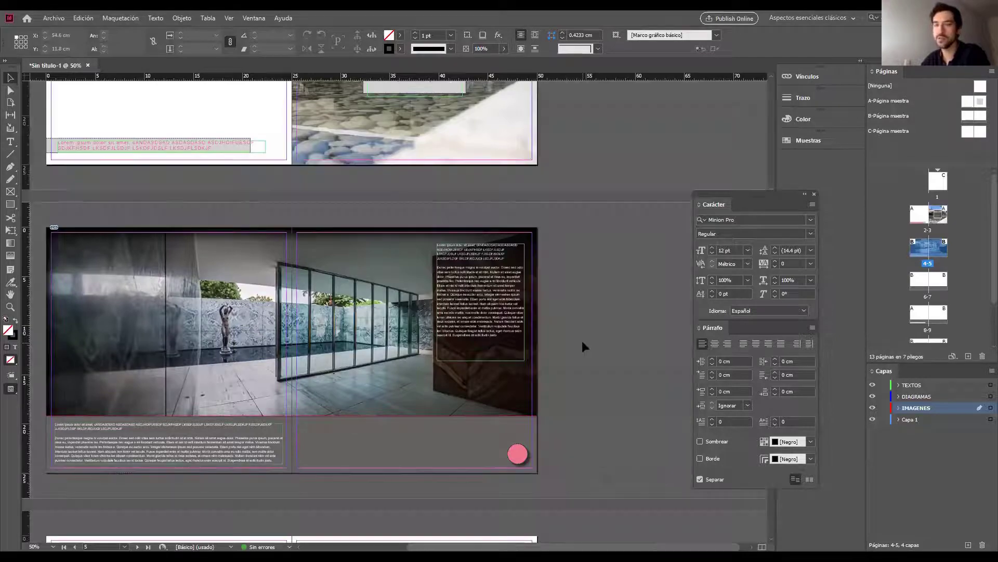
key("shift+w")
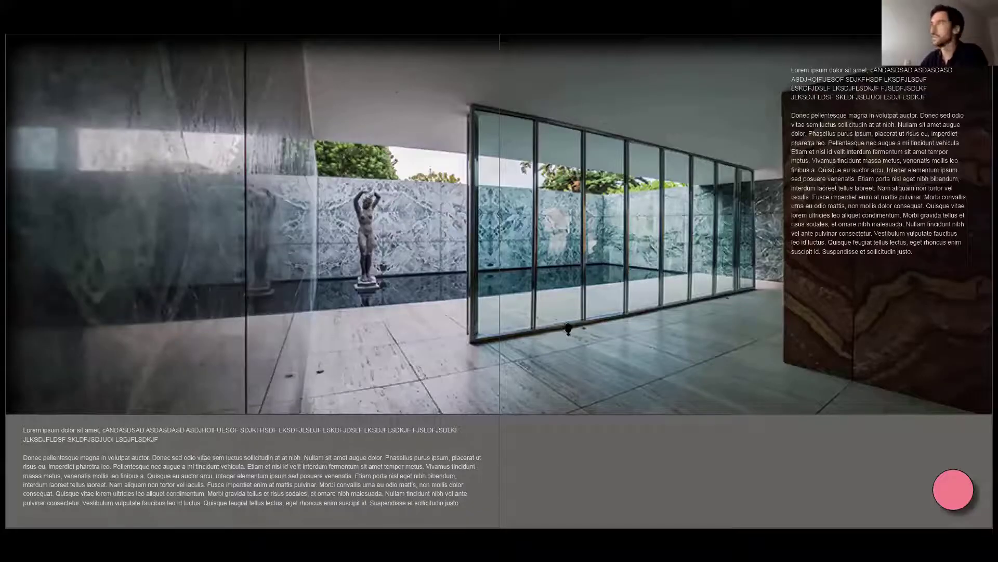
key("Escape")
key("w")
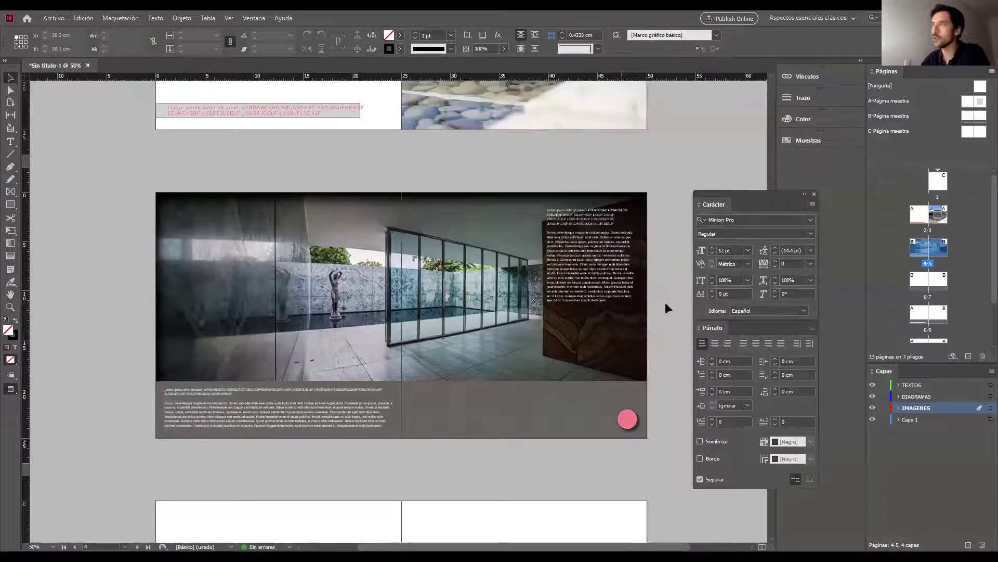
key("w")
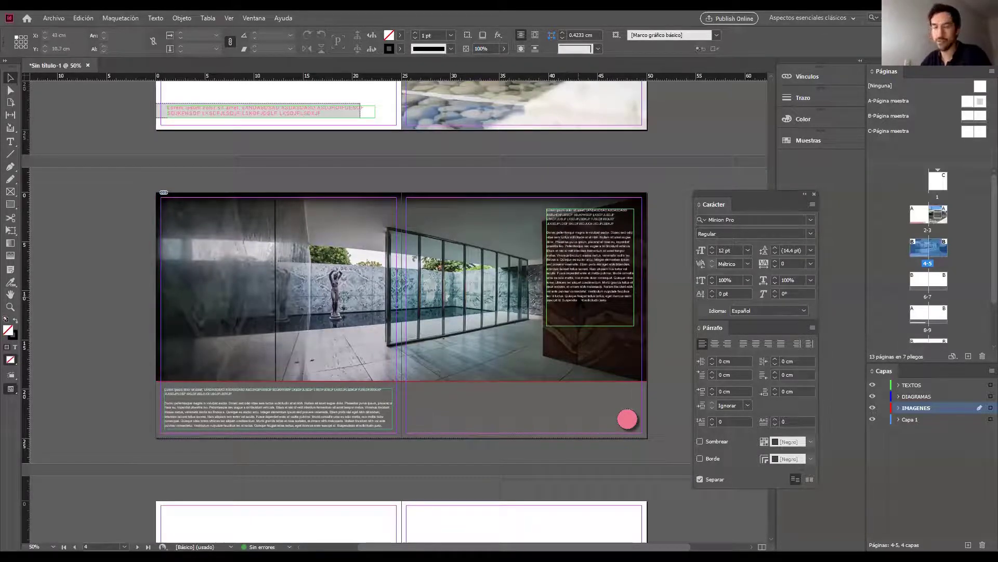
Set up guides on spread 6-7 with 3 rows and 3 columns, and turn on their preview
scroll(541, 266, "up", 2)
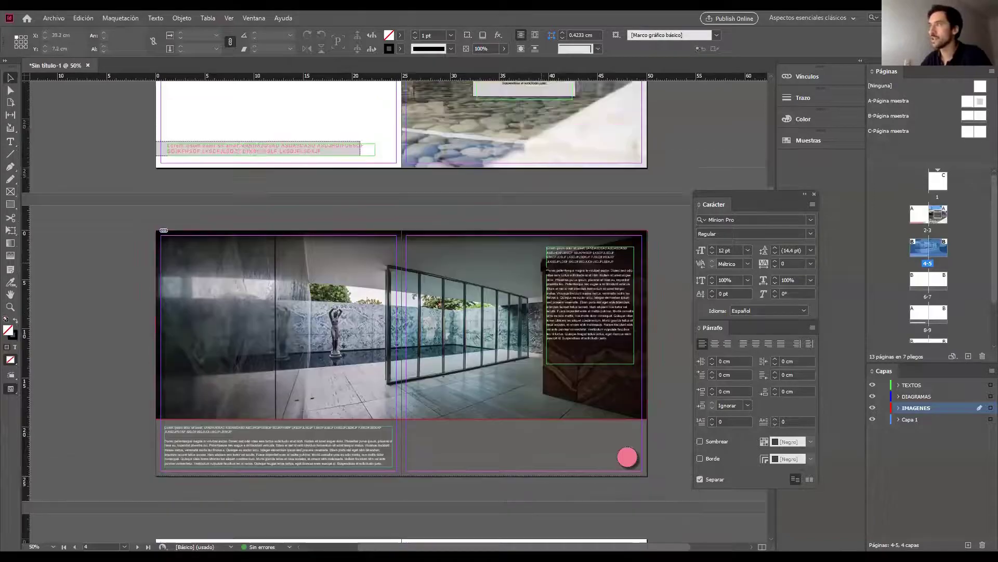
scroll(541, 265, "down", 5)
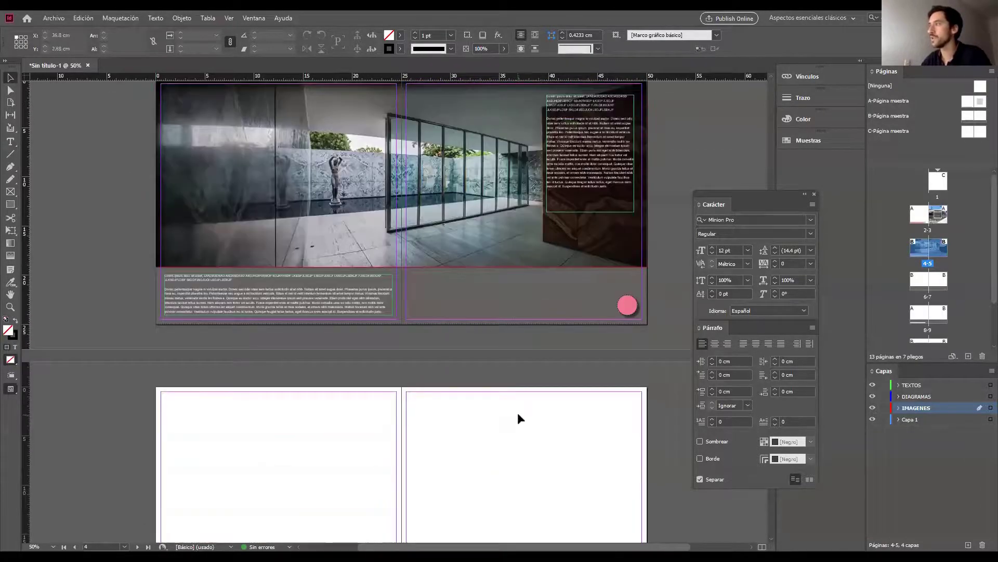
scroll(517, 414, "down", 4)
scroll(512, 398, "up", 1)
scroll(528, 361, "down", 2)
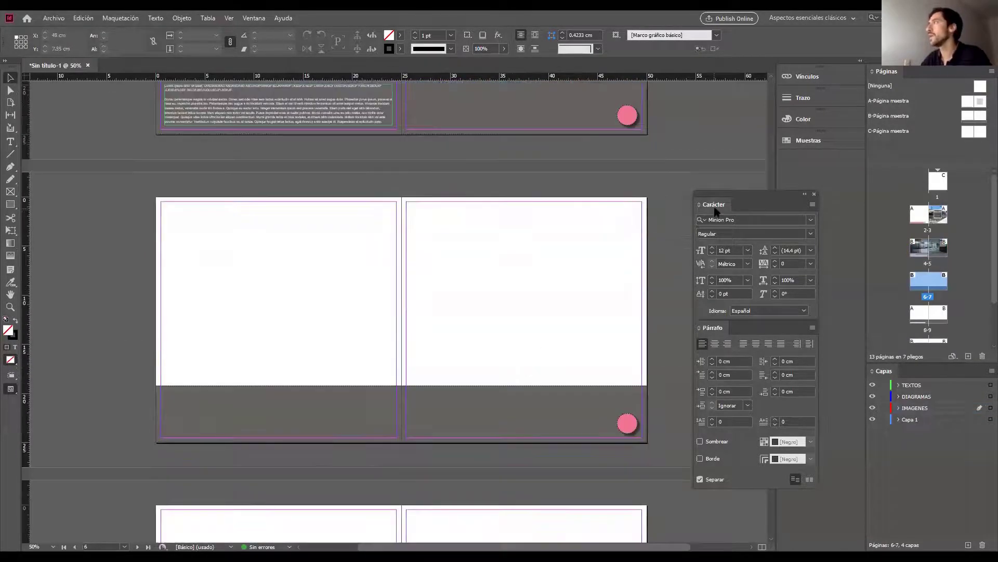
left_click(121, 18)
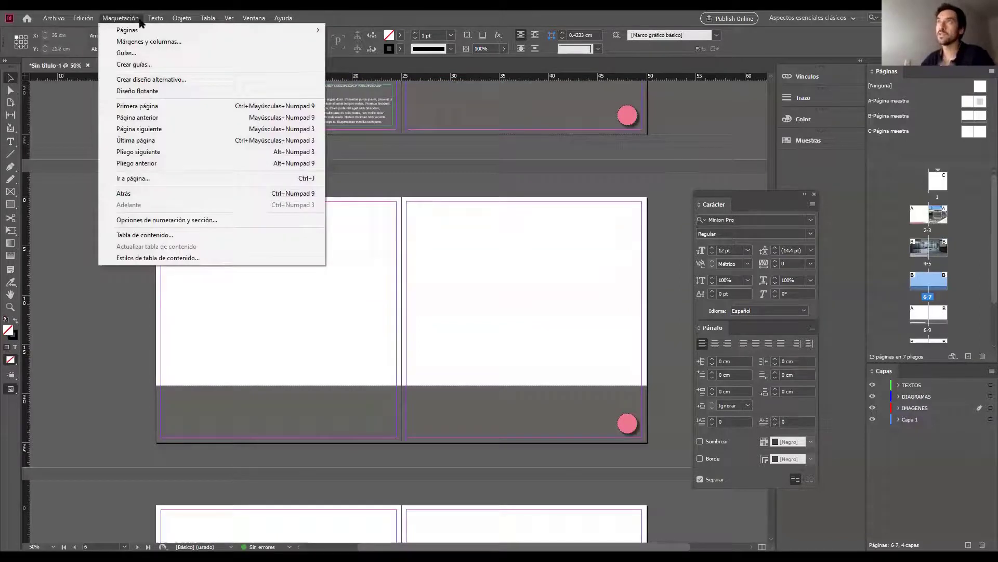
left_click(131, 65)
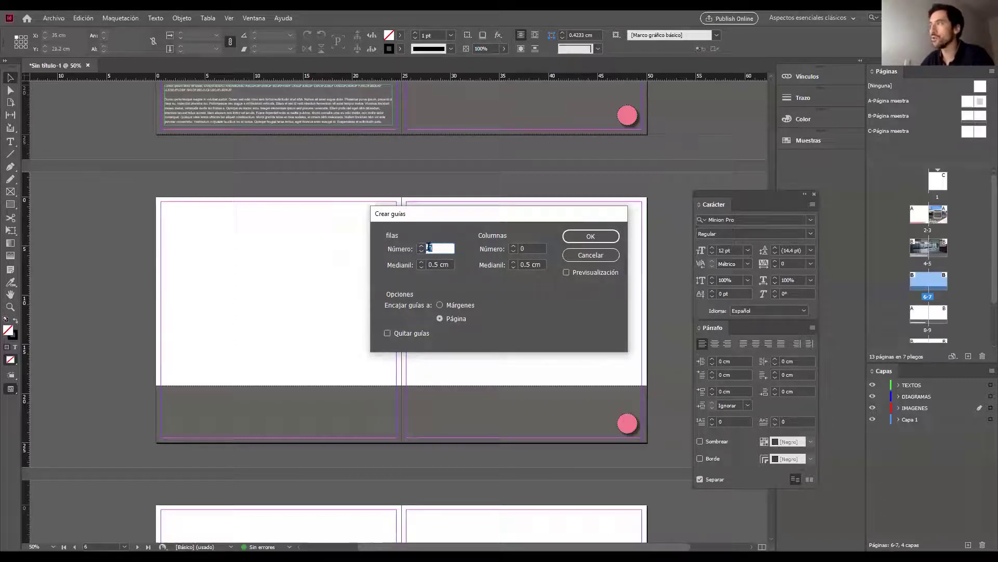
type("2")
left_click(421, 246)
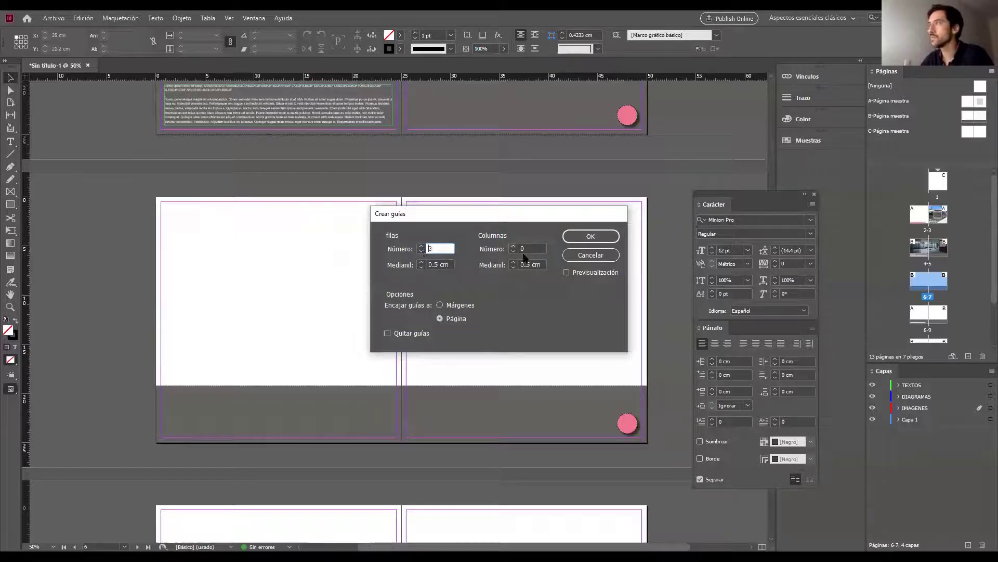
left_click(513, 247)
left_click(514, 247)
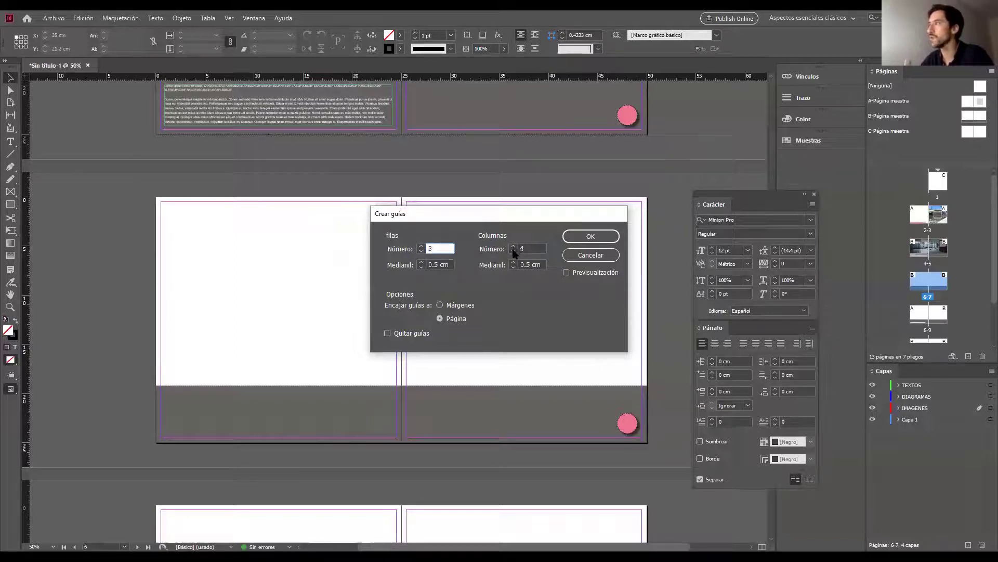
left_click(514, 252)
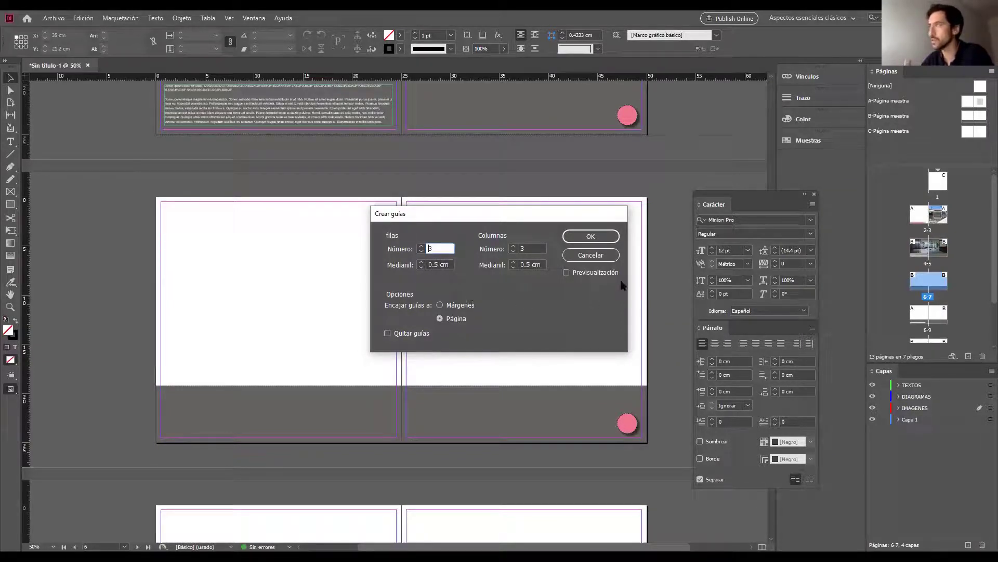
left_click(566, 272)
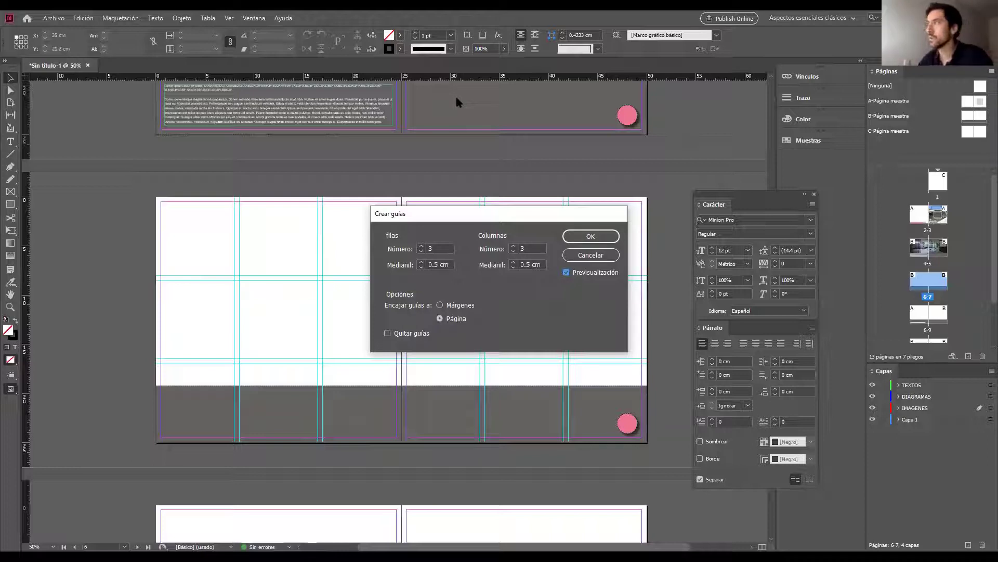
Set the guides on spread 6-7 to 4 rows and 2 columns, and create them
left_click(422, 252)
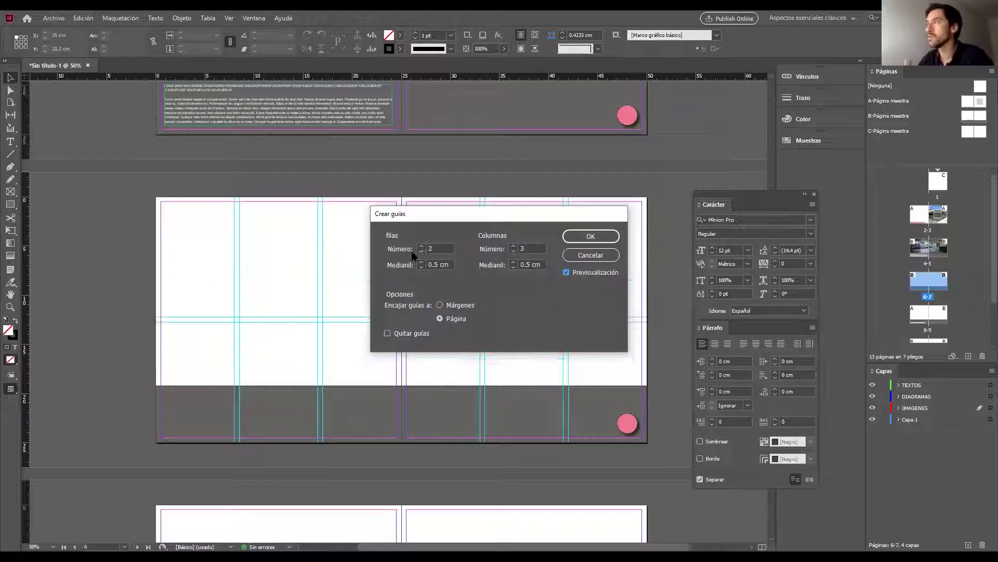
left_click(421, 246)
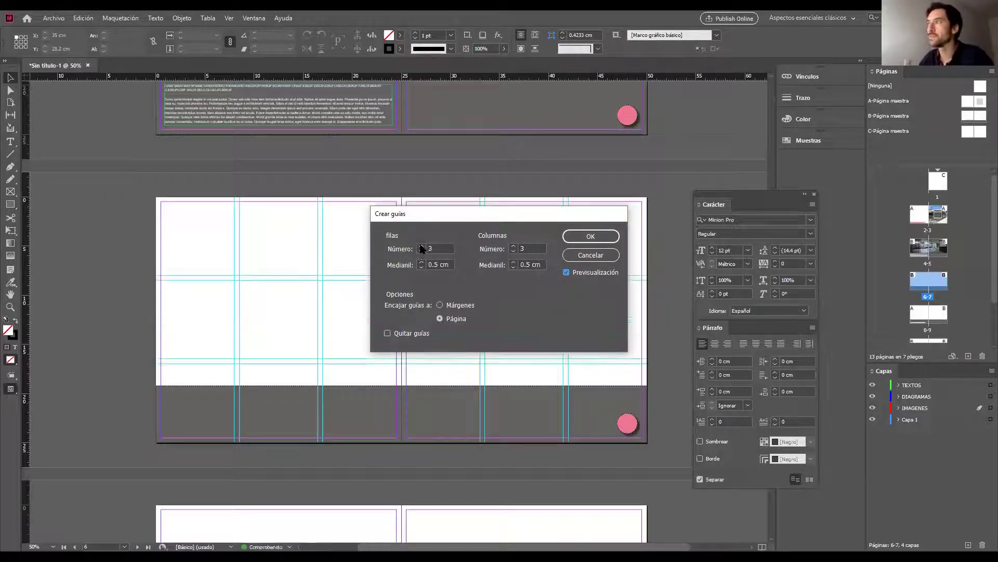
left_click(421, 246)
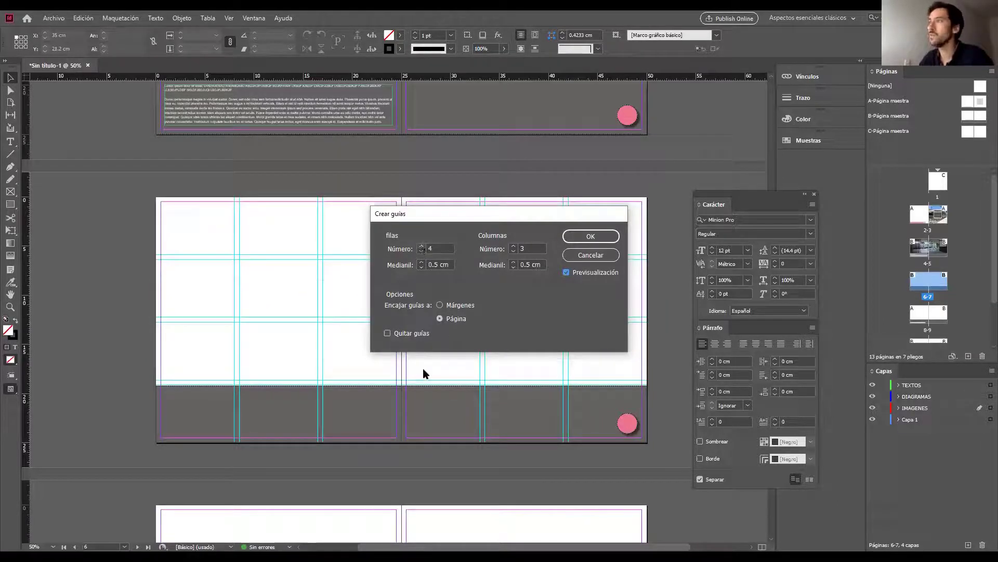
left_click(513, 252)
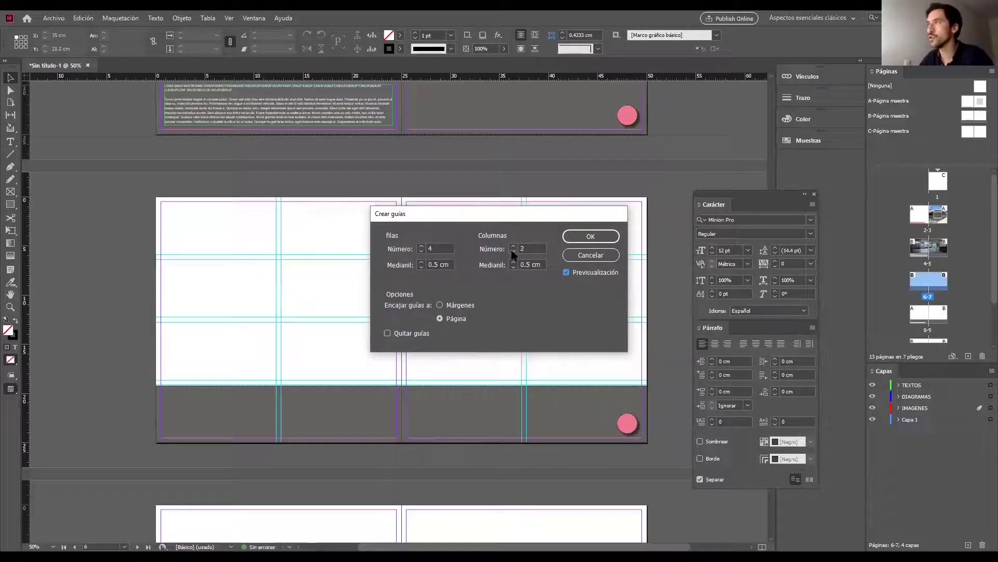
left_click(581, 235)
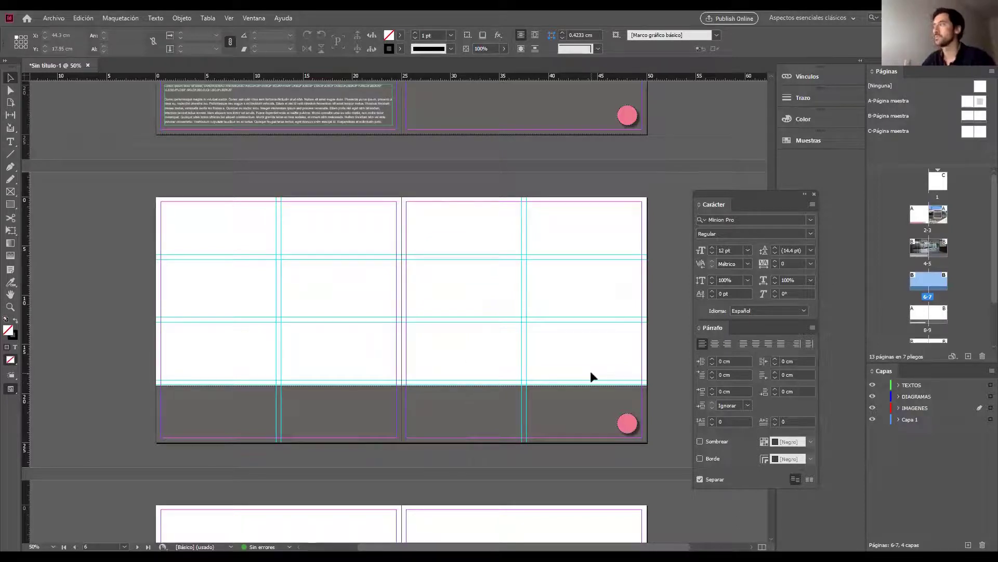
left_click(132, 18)
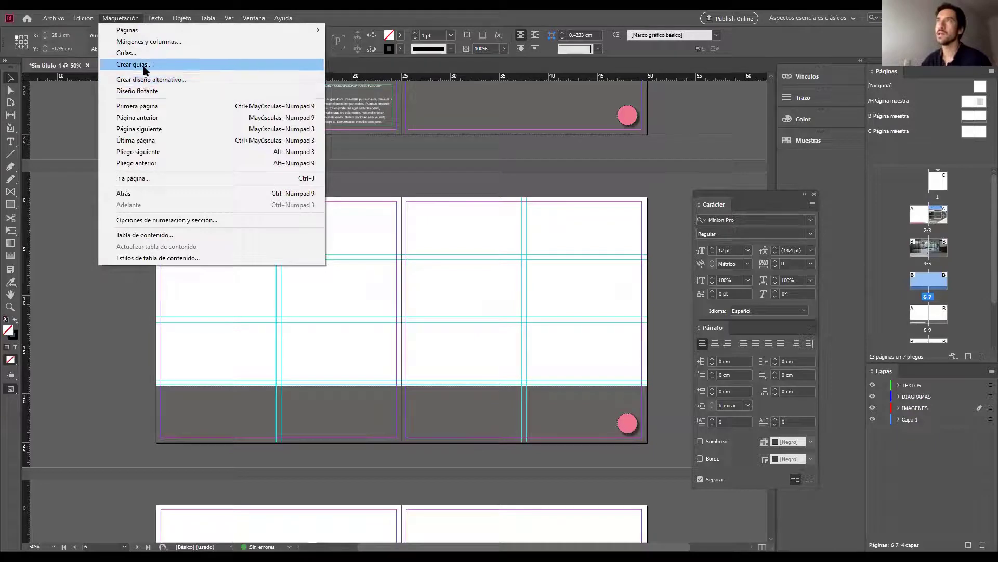
left_click(451, 180)
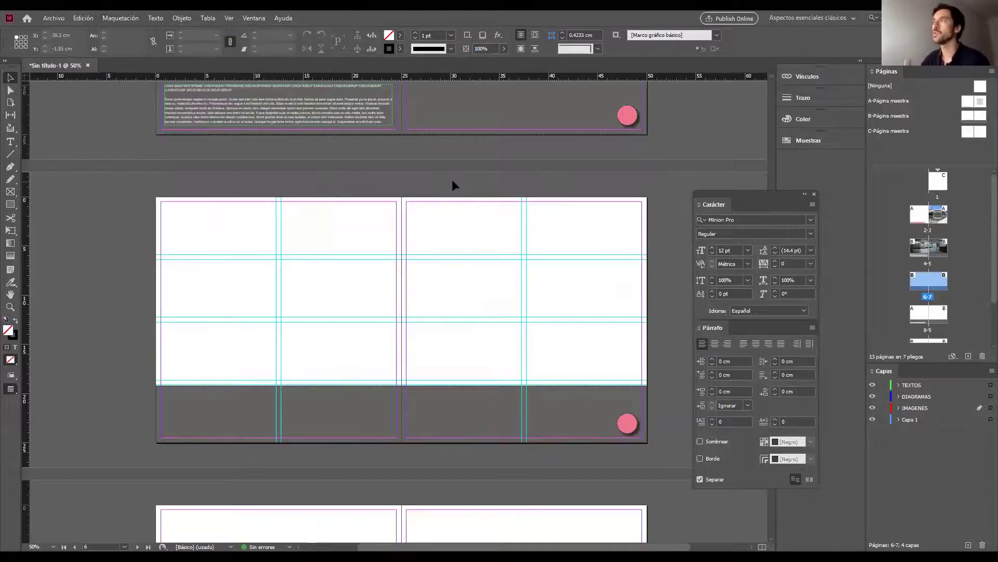
Lower the opacity of the photo filling page 3 to 43%
scroll(478, 239, "up", 5)
scroll(479, 238, "up", 11)
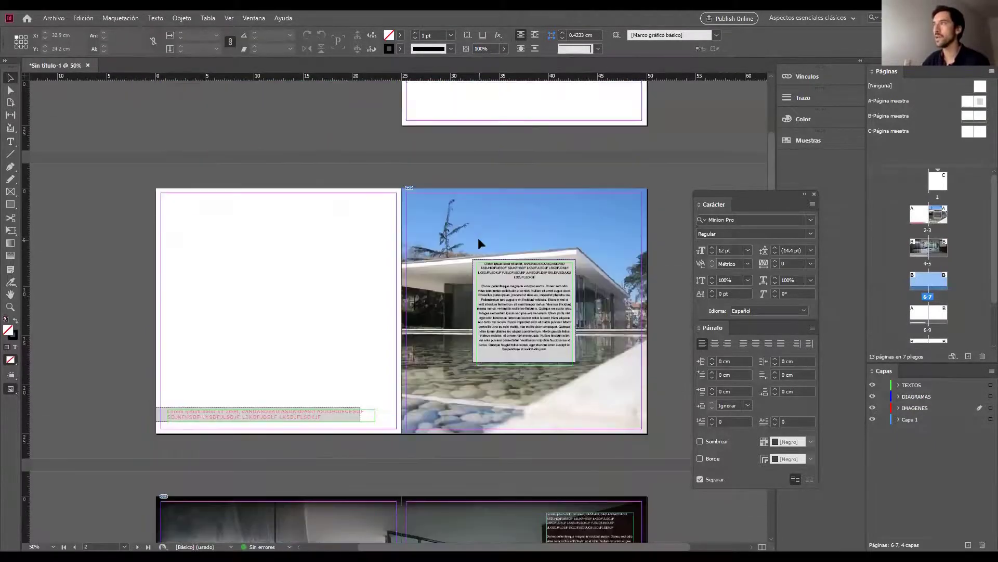
scroll(478, 238, "down", 6)
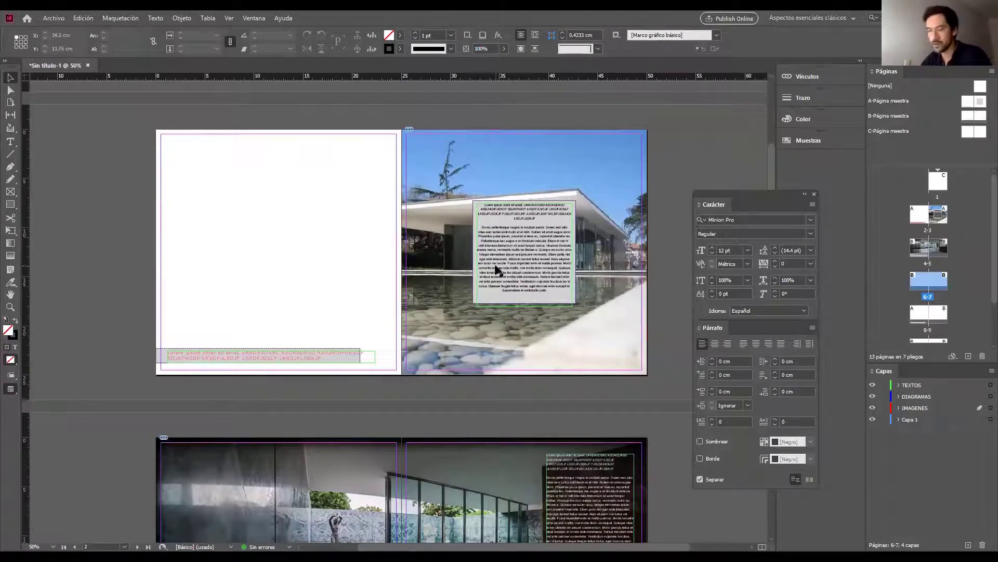
scroll(495, 265, "down", 2)
scroll(495, 265, "up", 2)
scroll(494, 266, "down", 3)
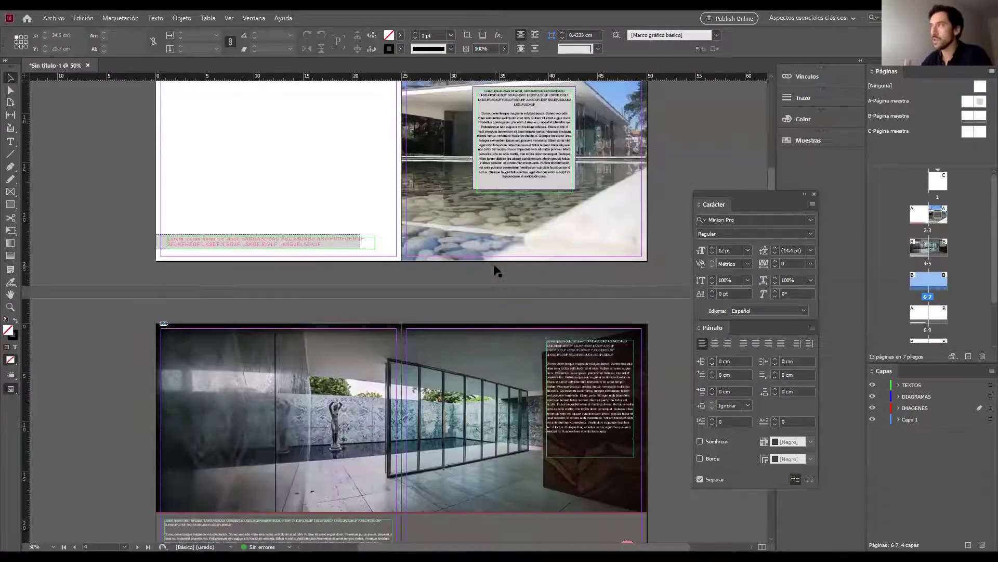
scroll(495, 265, "up", 3)
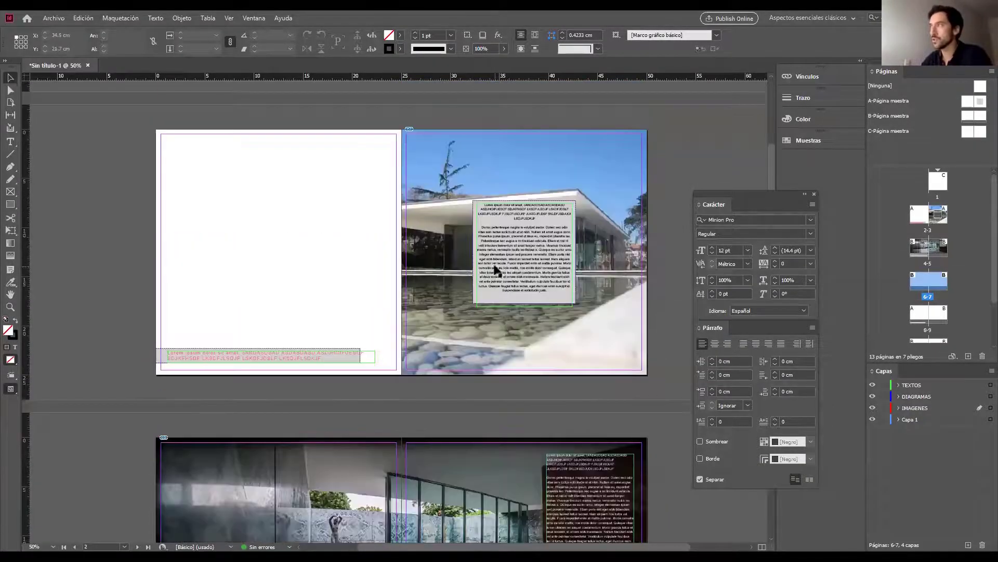
left_click(431, 316)
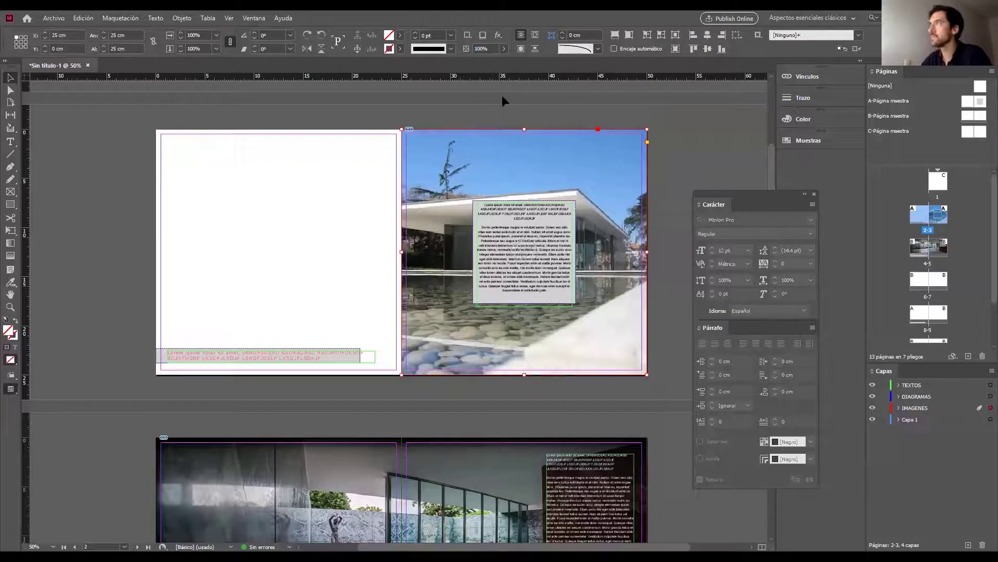
left_click(550, 36, "alt")
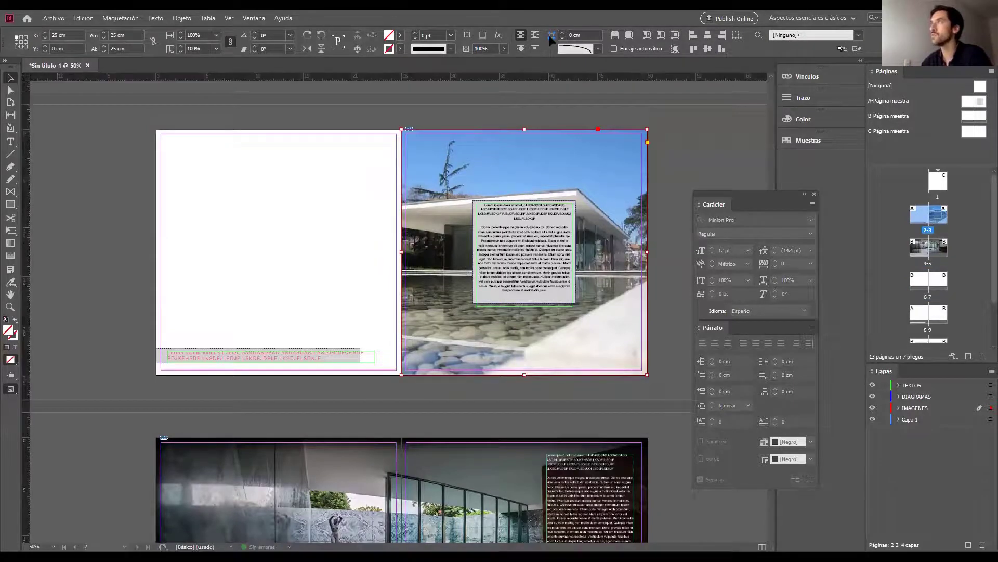
left_click(504, 48)
left_click_drag(504, 63, 474, 63)
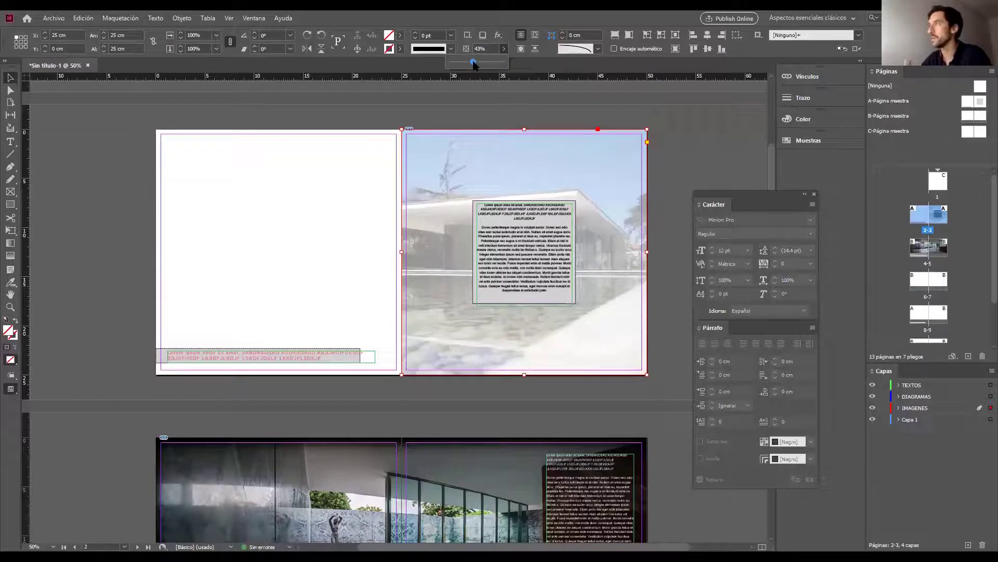
left_click(523, 251)
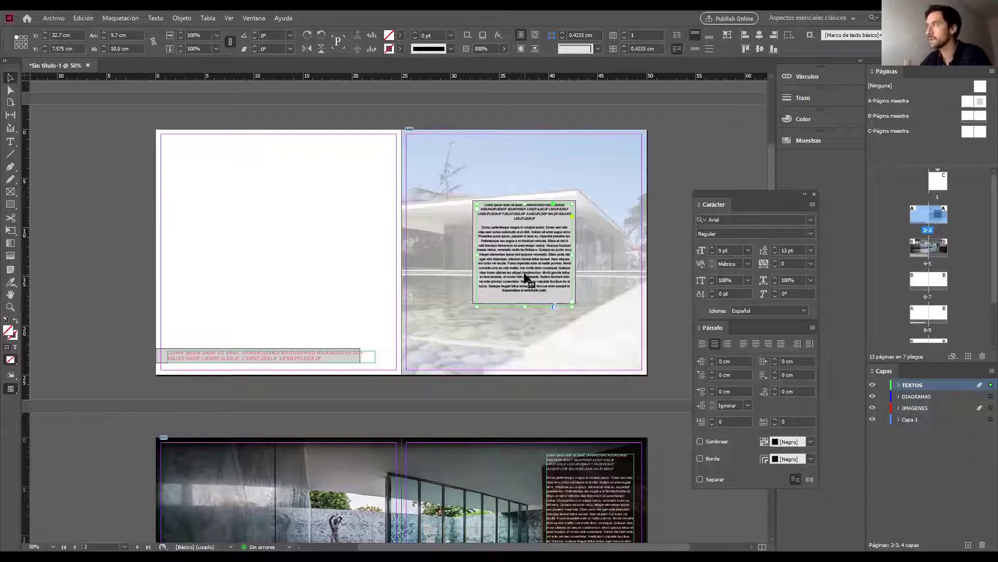
Examine the spreads from 2-3 onward, comparing the placed photos and text with the guide grid on spread 6-7
scroll(528, 281, "down", 2)
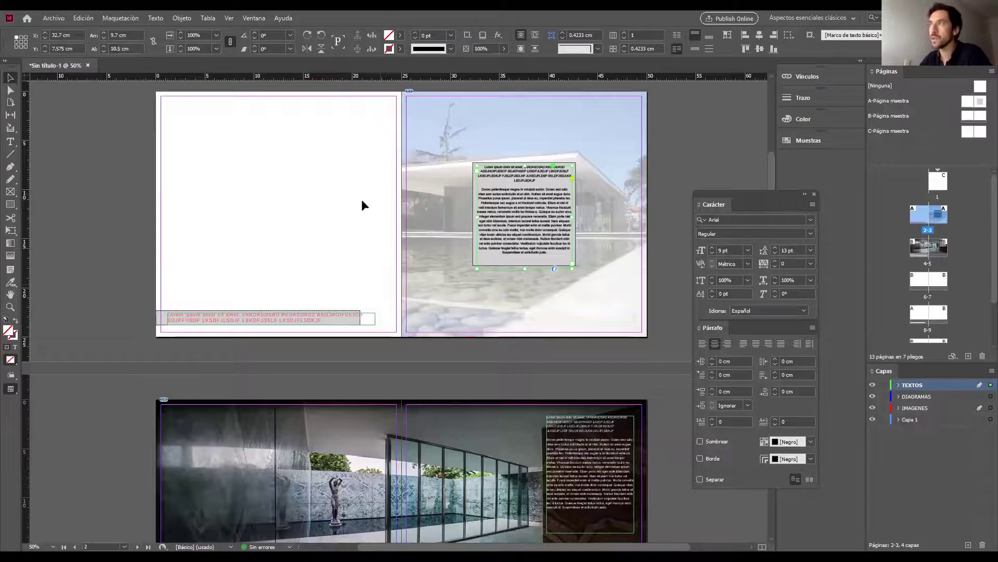
scroll(401, 288, "down", 6)
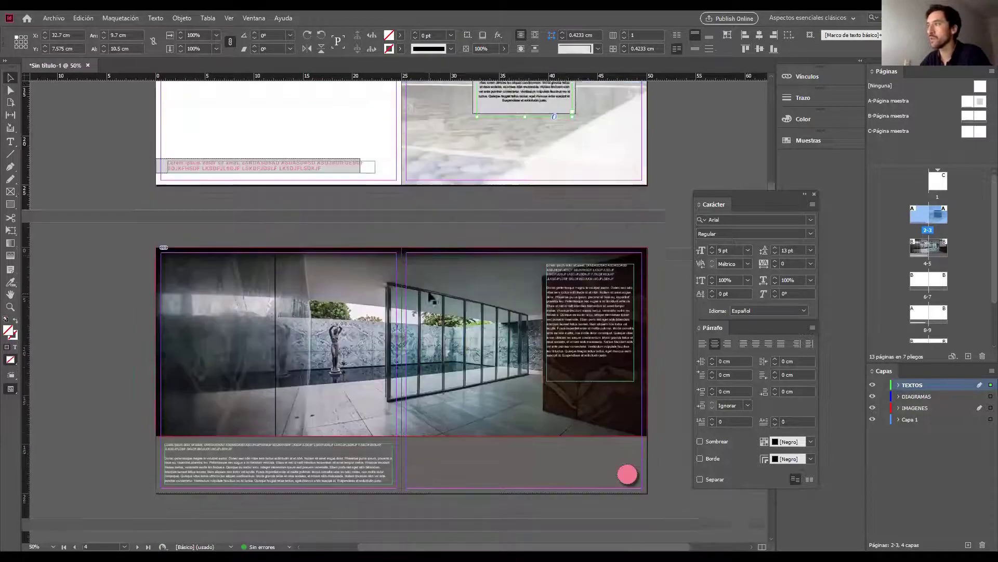
scroll(430, 297, "down", 2)
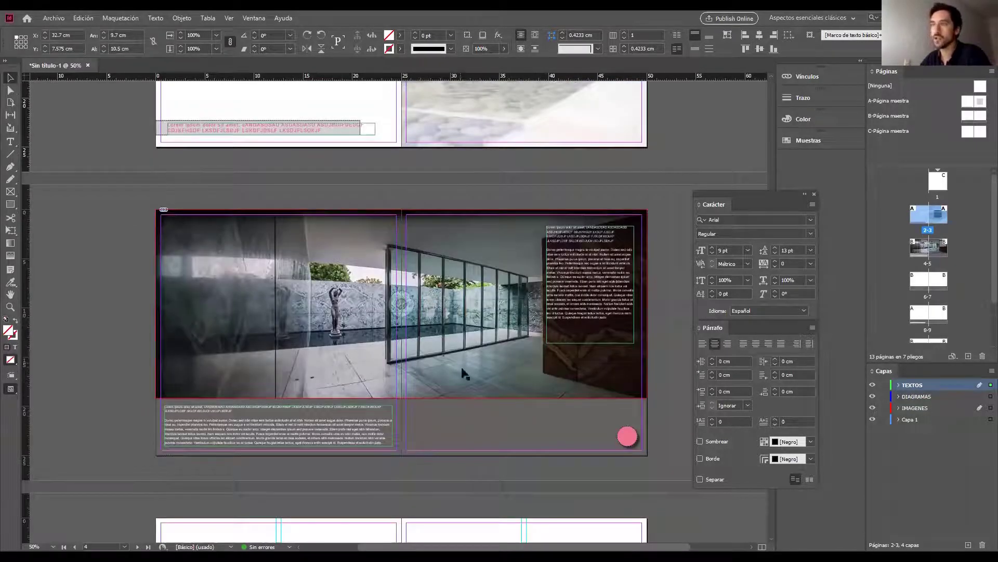
scroll(488, 382, "down", 4)
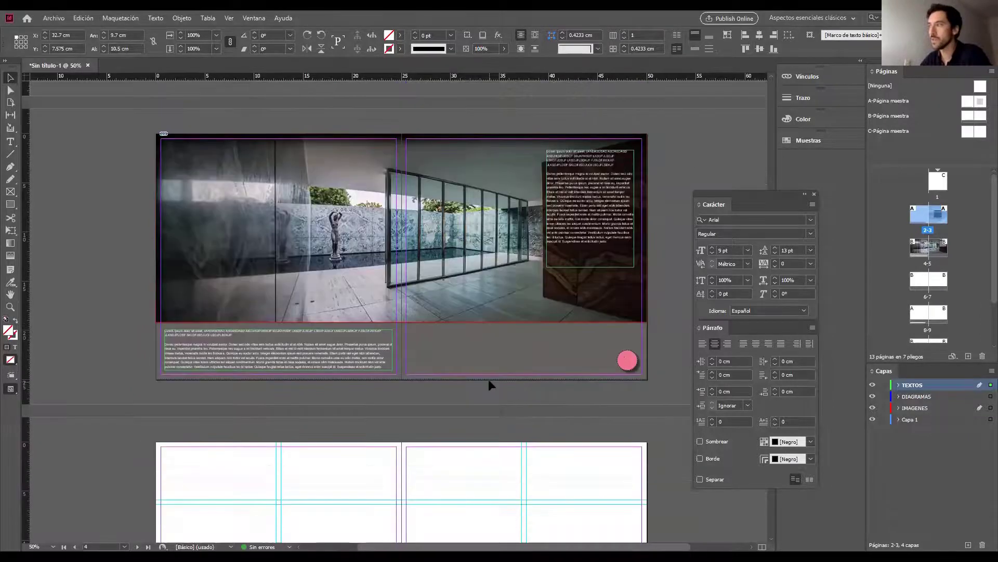
scroll(488, 382, "down", 8)
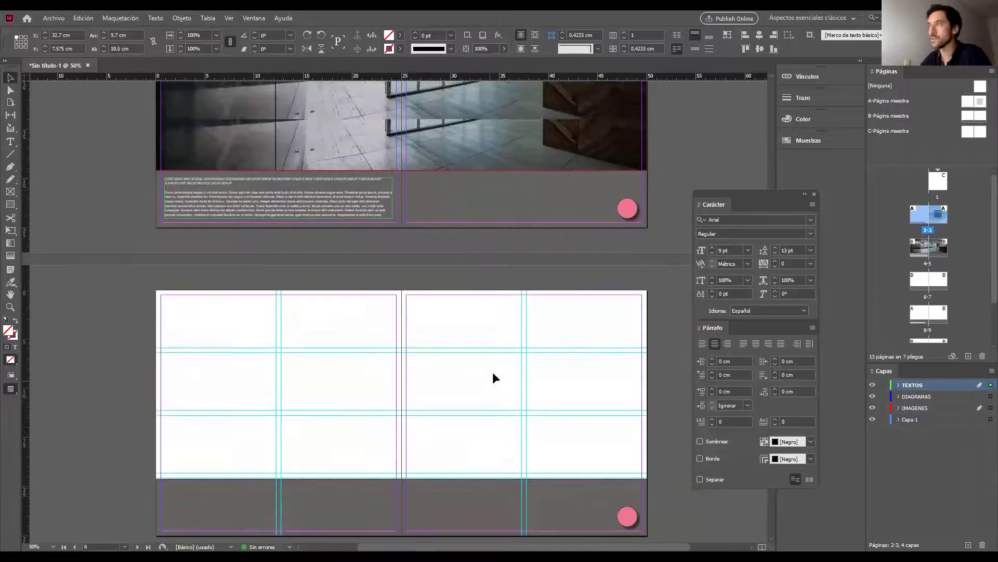
scroll(492, 372, "up", 2)
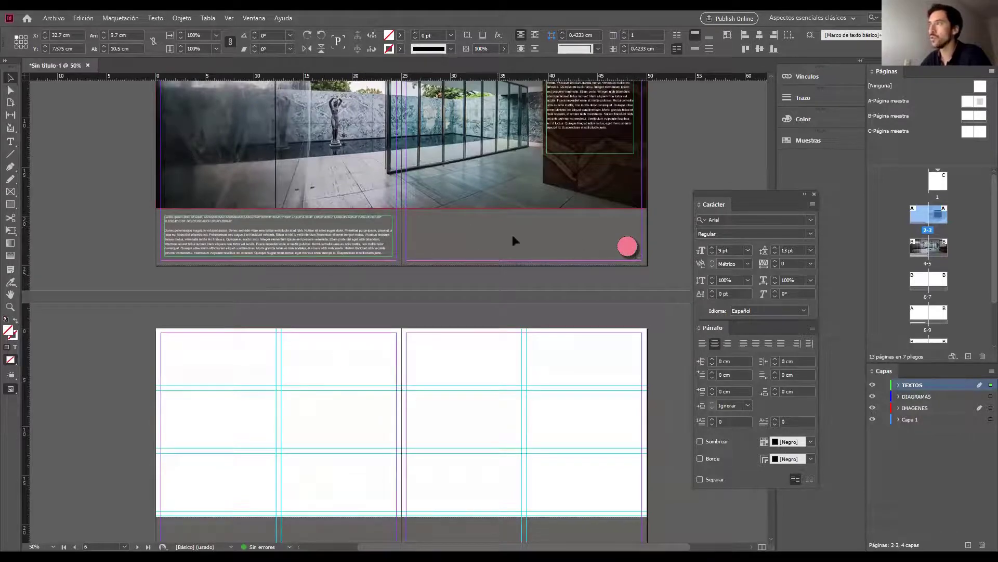
scroll(322, 426, "down", 4)
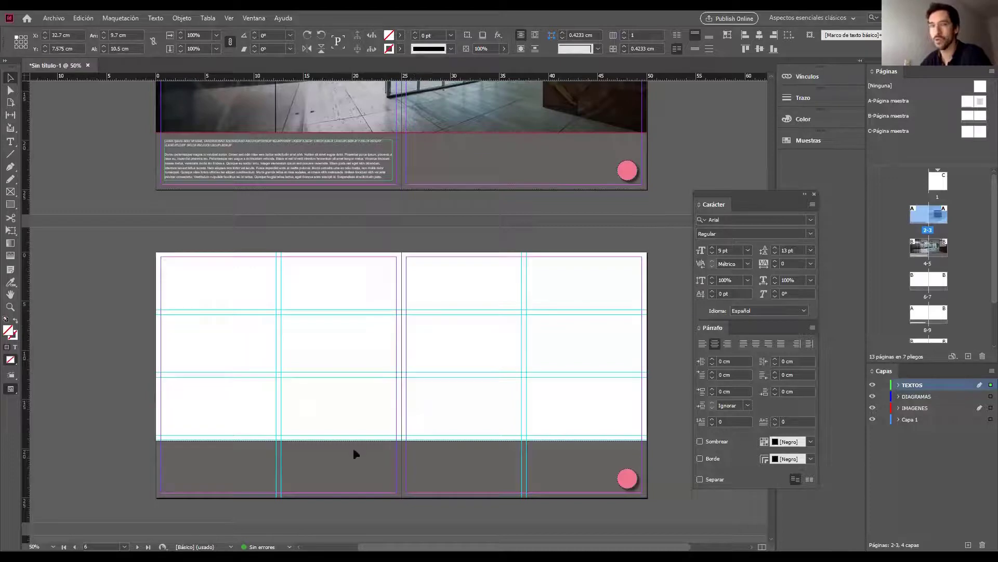
scroll(390, 400, "down", 4)
scroll(389, 397, "down", 20)
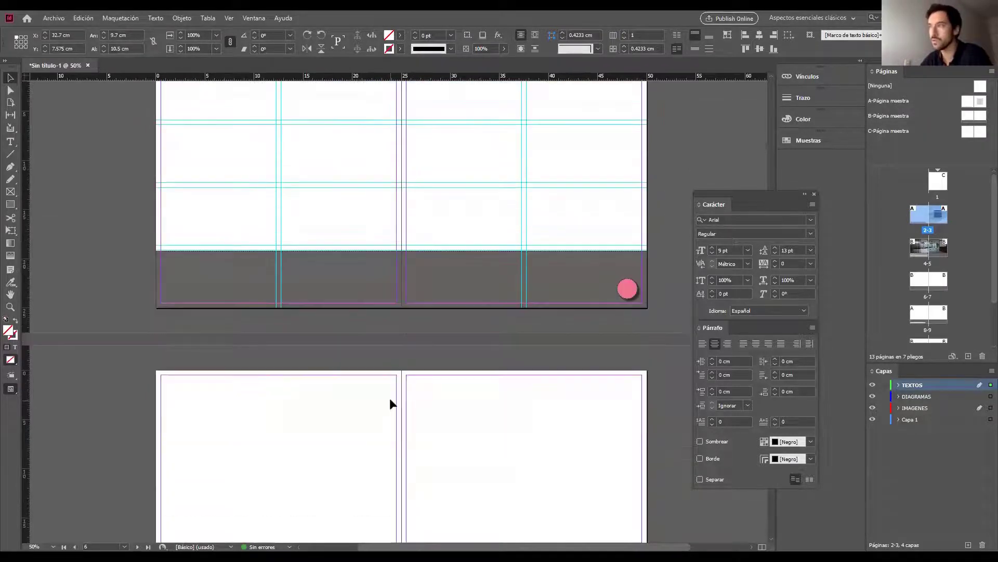
scroll(389, 398, "down", 20)
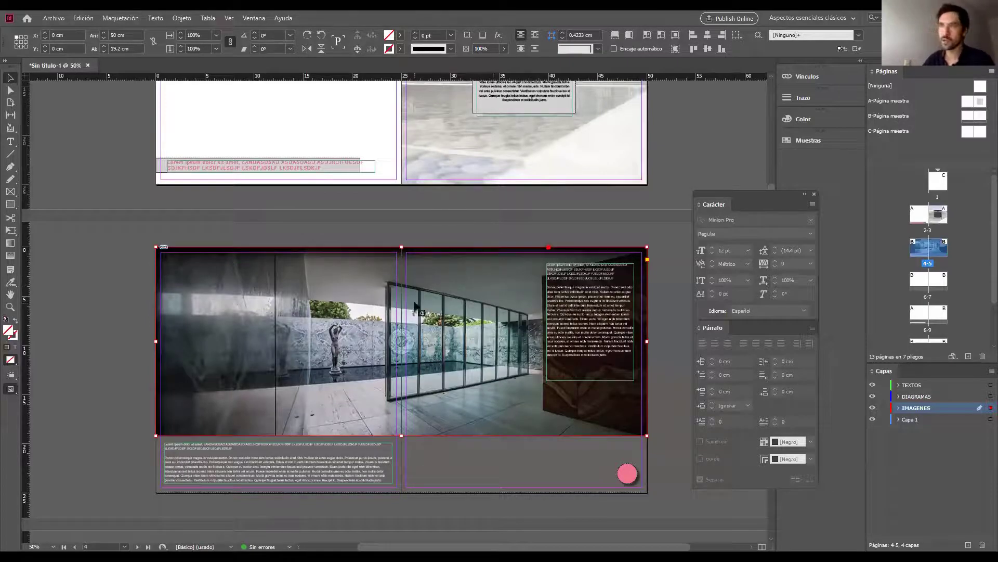
Show the document's image links in a floating panel over spread 4-5 and inspect the options for img_1.jpg
left_click(253, 19)
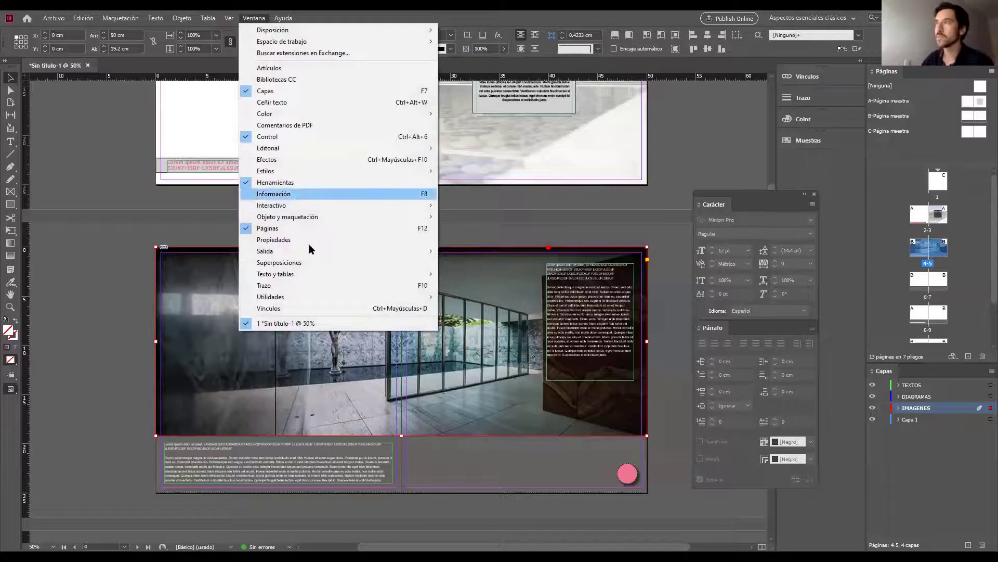
left_click(277, 310)
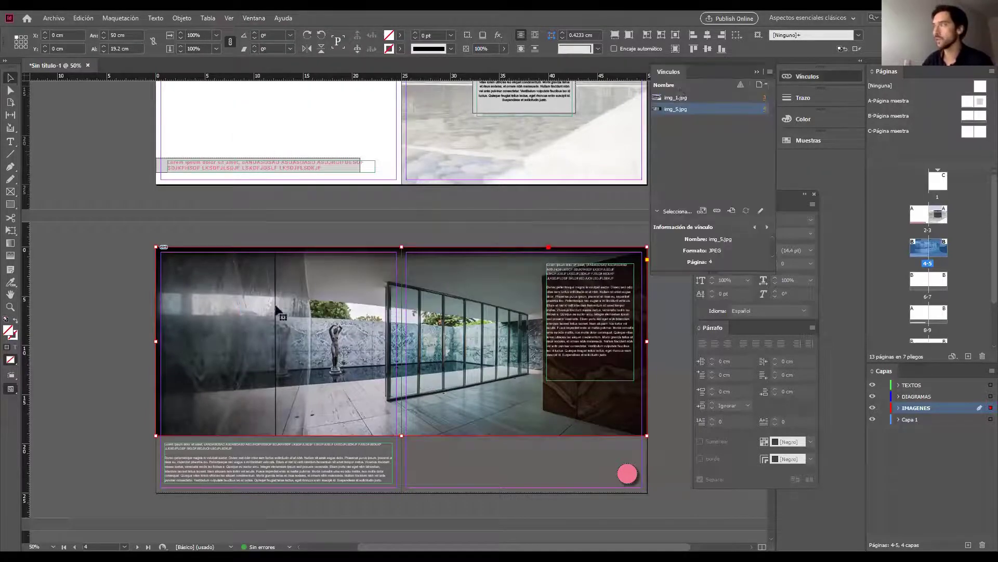
left_click_drag(692, 75, 514, 245)
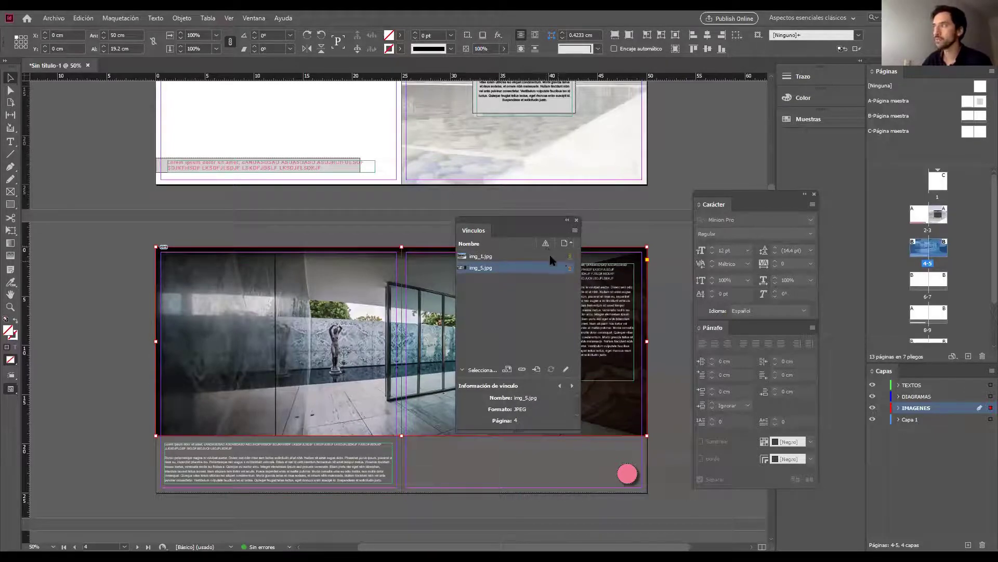
left_click(487, 257)
right_click(488, 259)
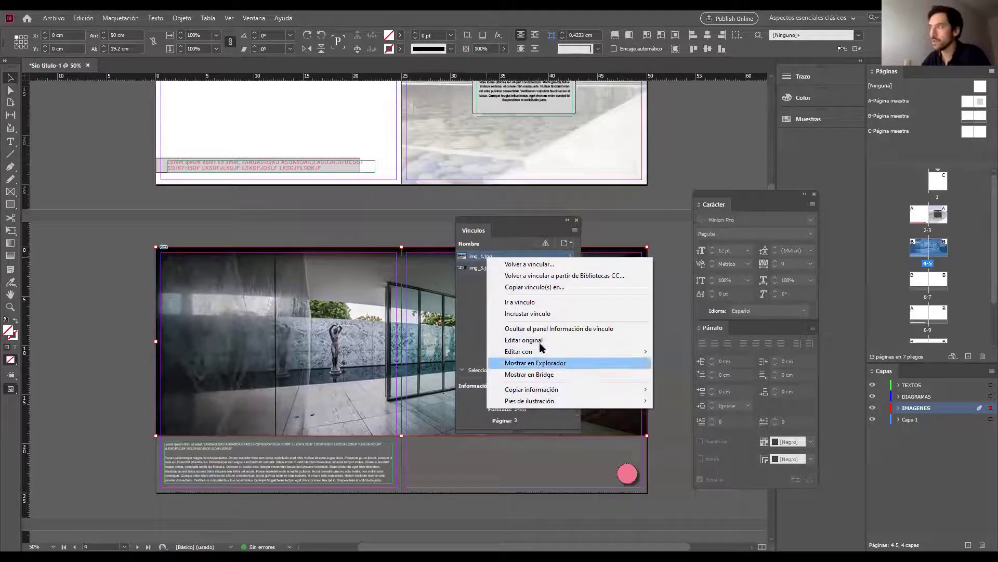
left_click(495, 272)
left_click(486, 256)
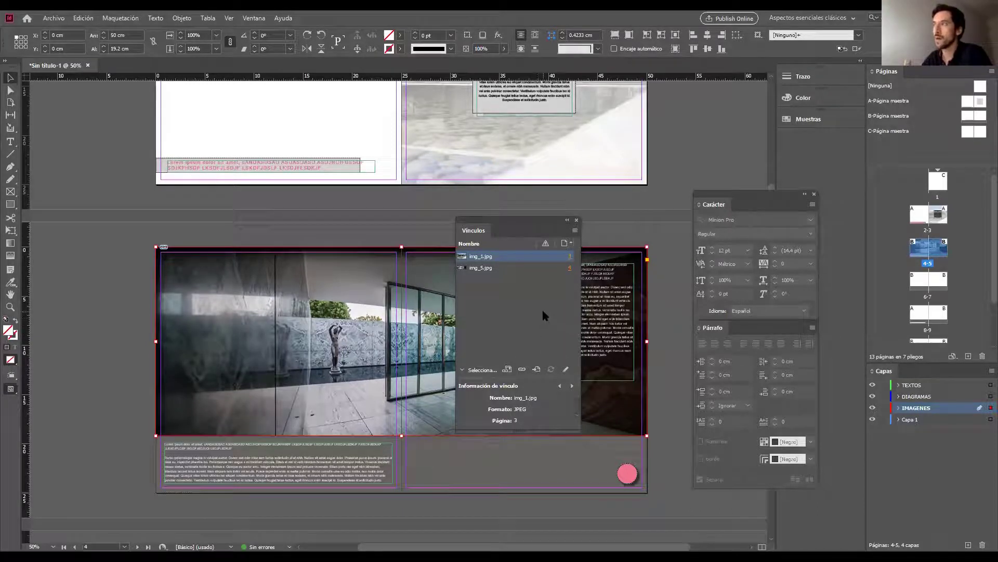
left_click(255, 19)
left_click(254, 18)
left_click(255, 18)
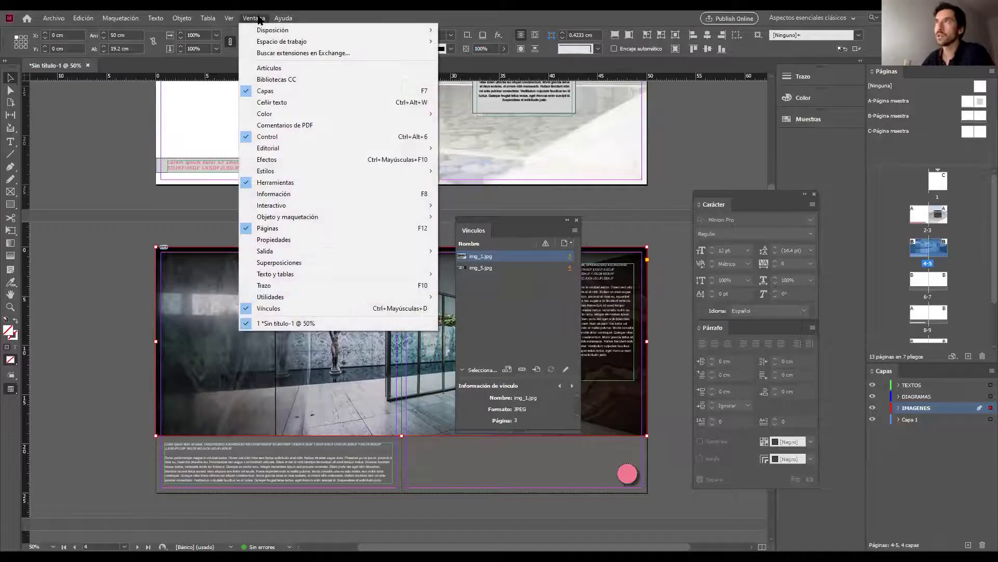
left_click(259, 19)
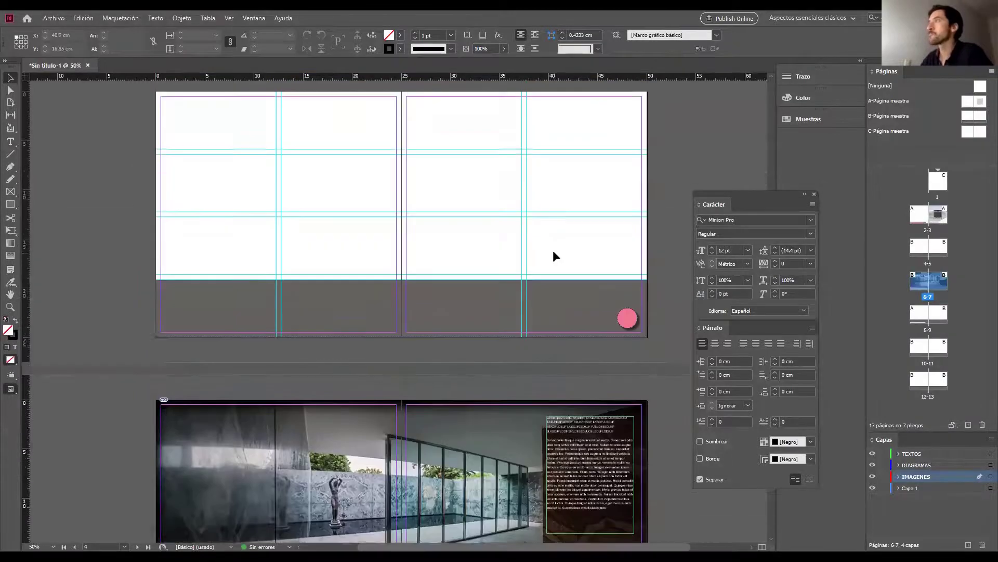
Open the A-Página maestra master spread for editing and bring its right-hand page into view
scroll(554, 255, "up", 10)
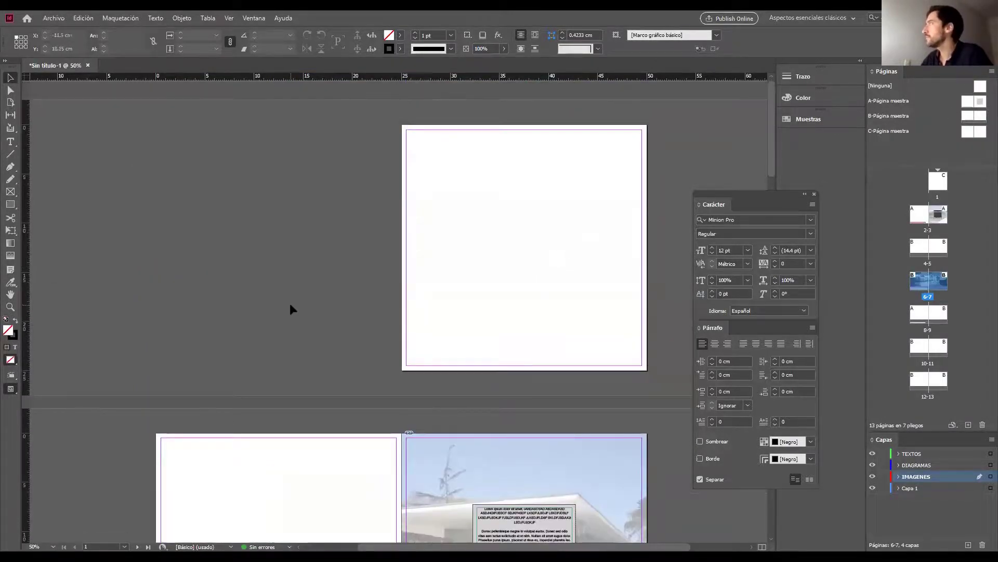
scroll(364, 296, "down", 10)
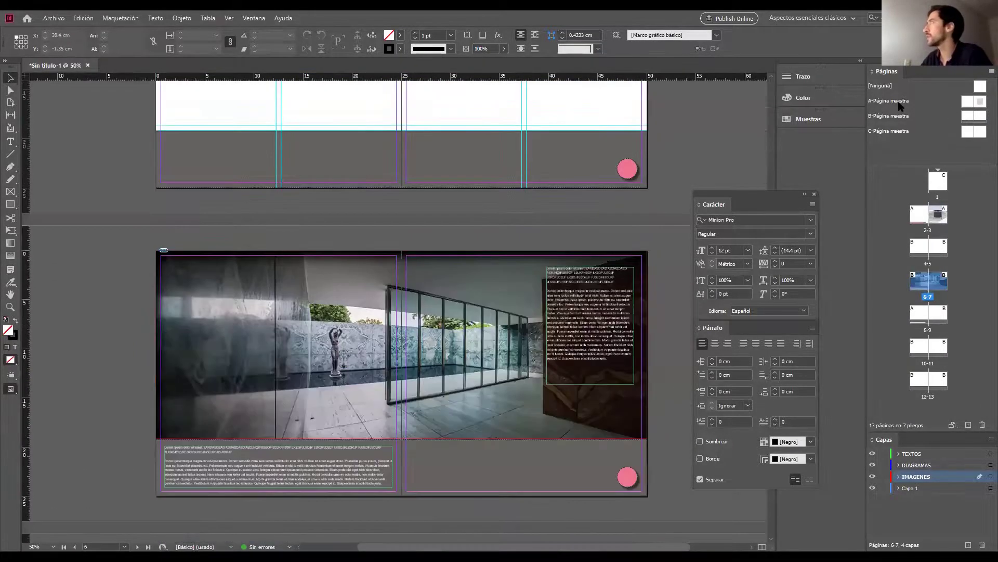
double_click(970, 106)
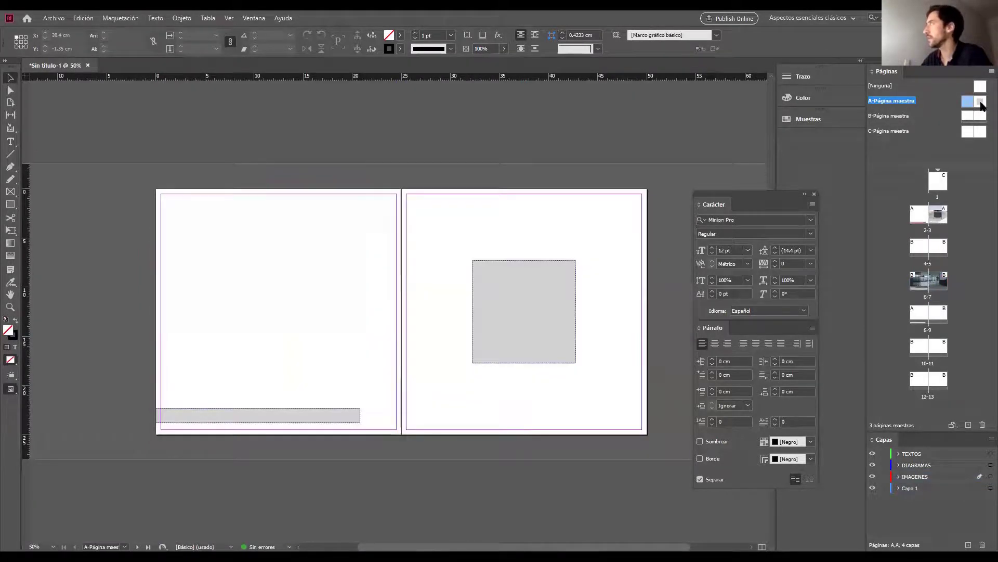
double_click(980, 102)
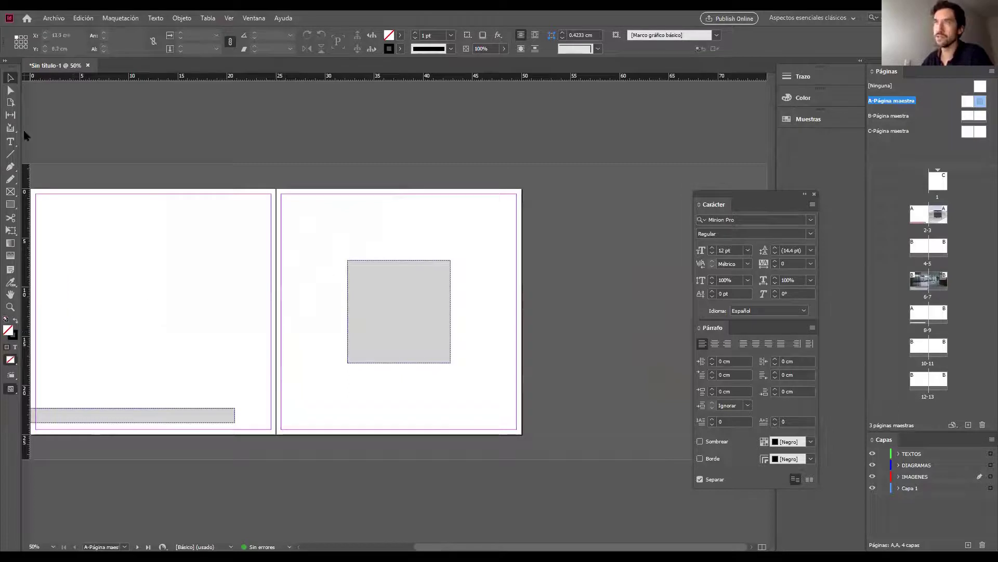
Add a text frame containing the letter A, about 1.55 × 1.5 cm, near the lower outer corner of A-Página maestra's right-hand page
left_click(10, 142)
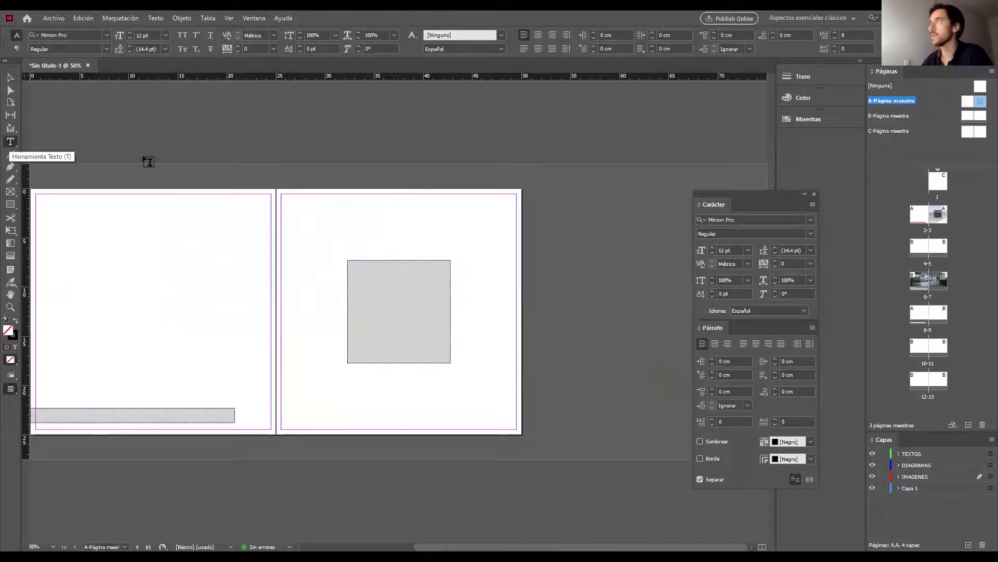
double_click(979, 102)
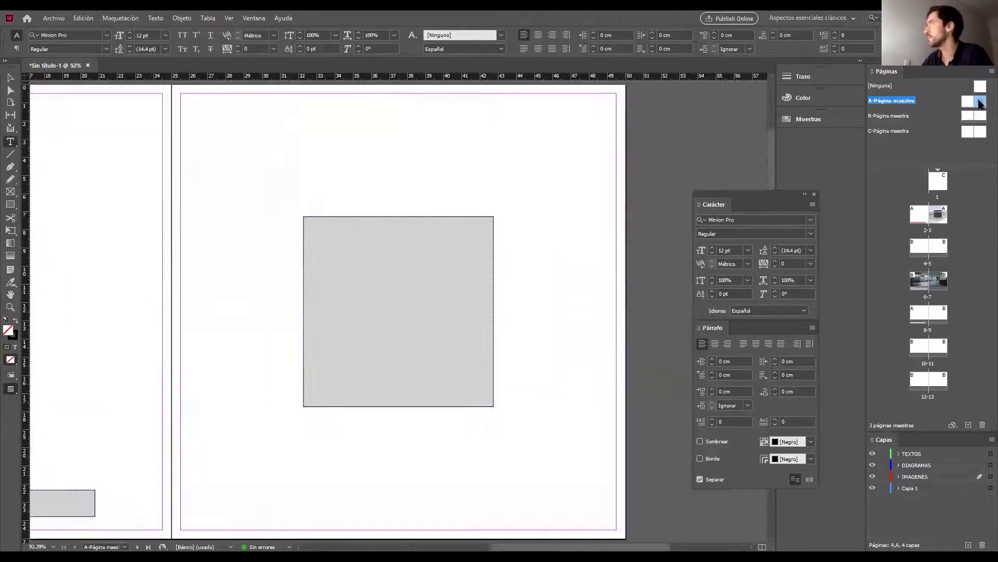
scroll(422, 302, "down", 1)
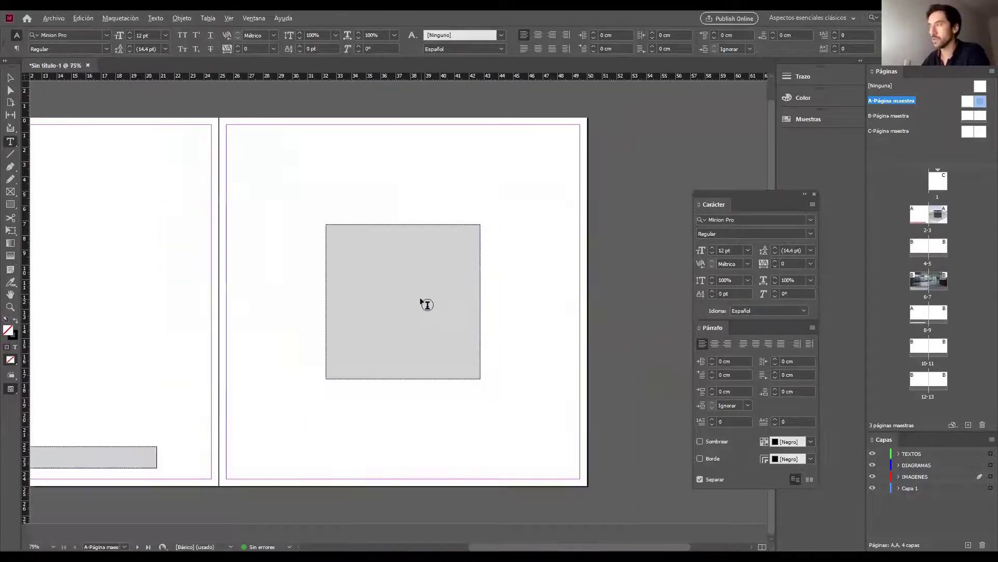
left_click_drag(514, 430, 546, 461)
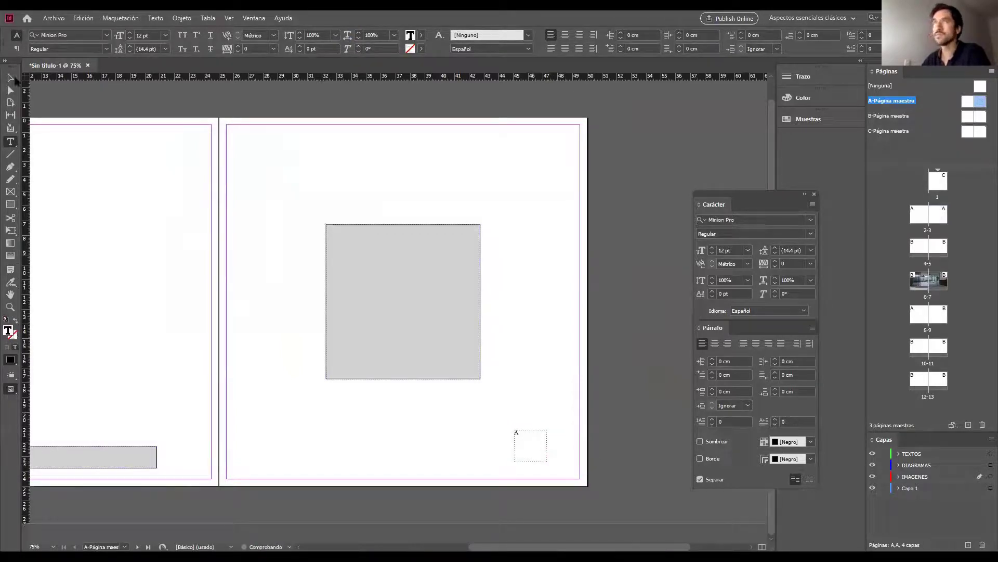
key("Escape")
left_click_drag(514, 429, 524, 439)
Set the letter A to 30 pt and fit its frame, about 1.35 × 1.2 cm, into the page's lower outer margin corner
left_click(747, 251)
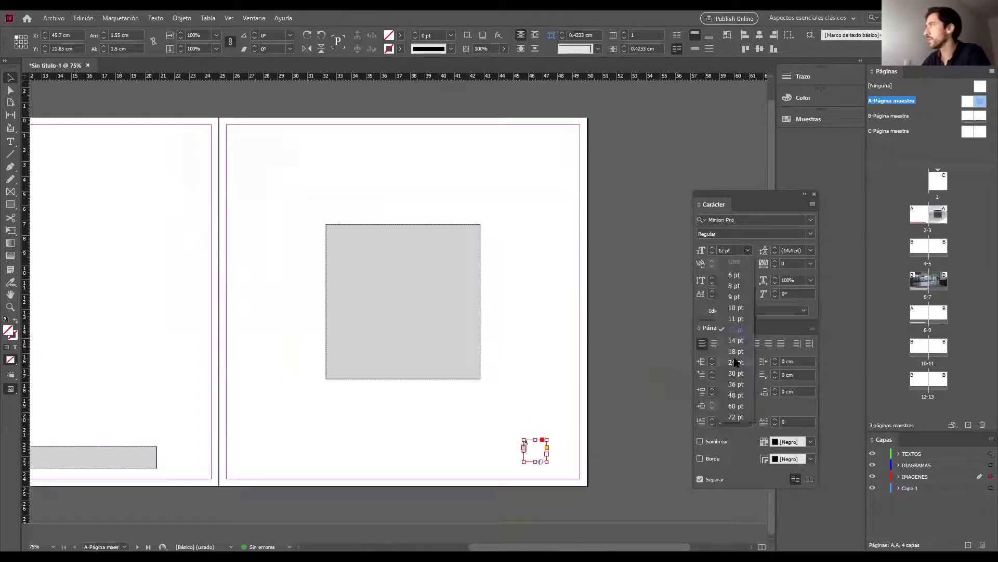
left_click(735, 362)
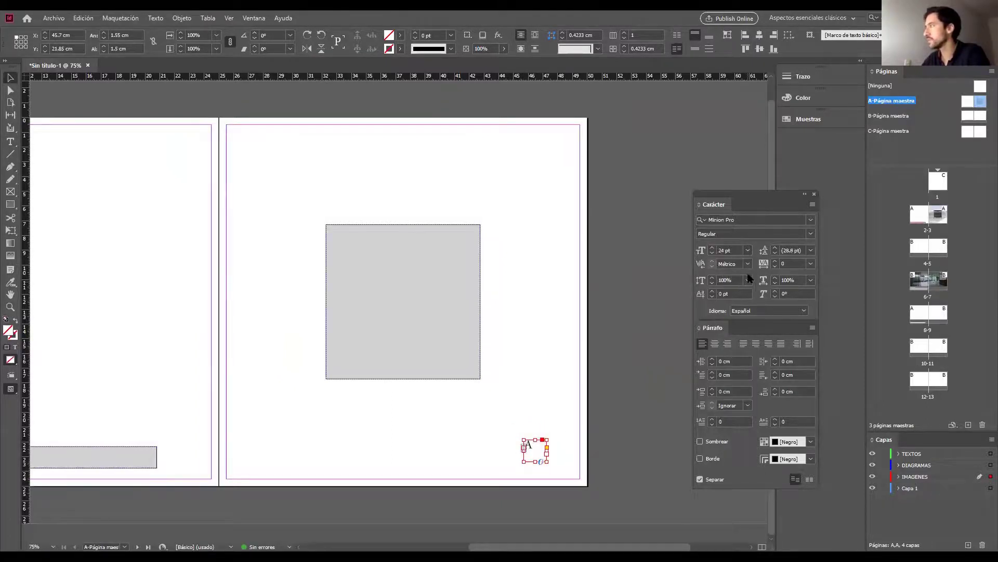
left_click(747, 251)
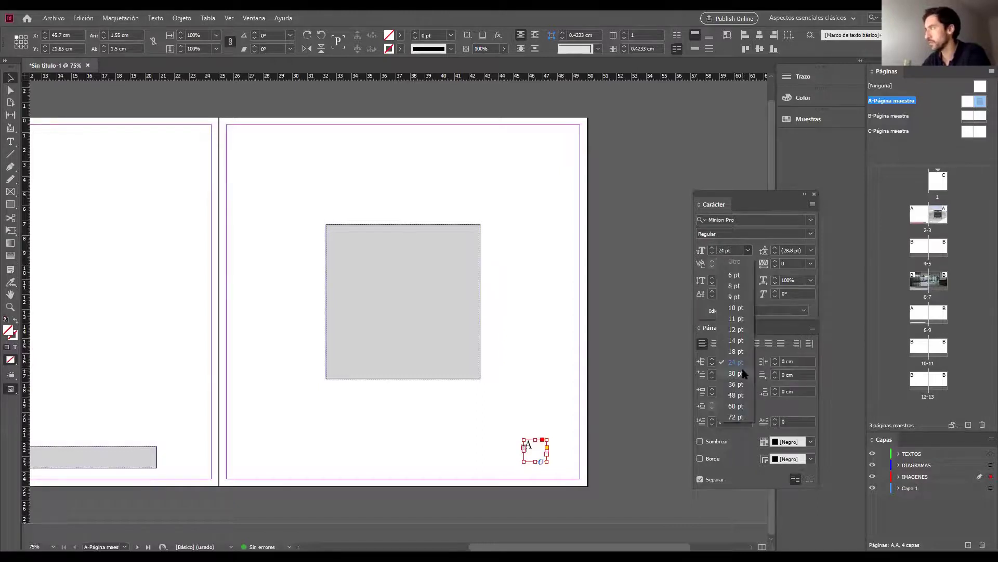
left_click(742, 373)
left_click_drag(523, 438, 569, 468)
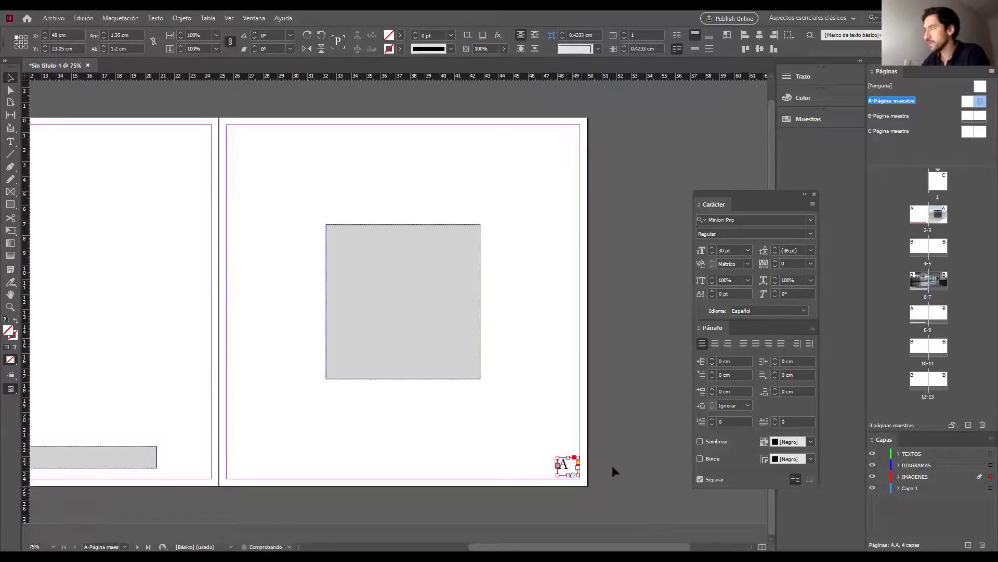
Create a new layer above TEXTOS and name it #PAGS
left_click(936, 453)
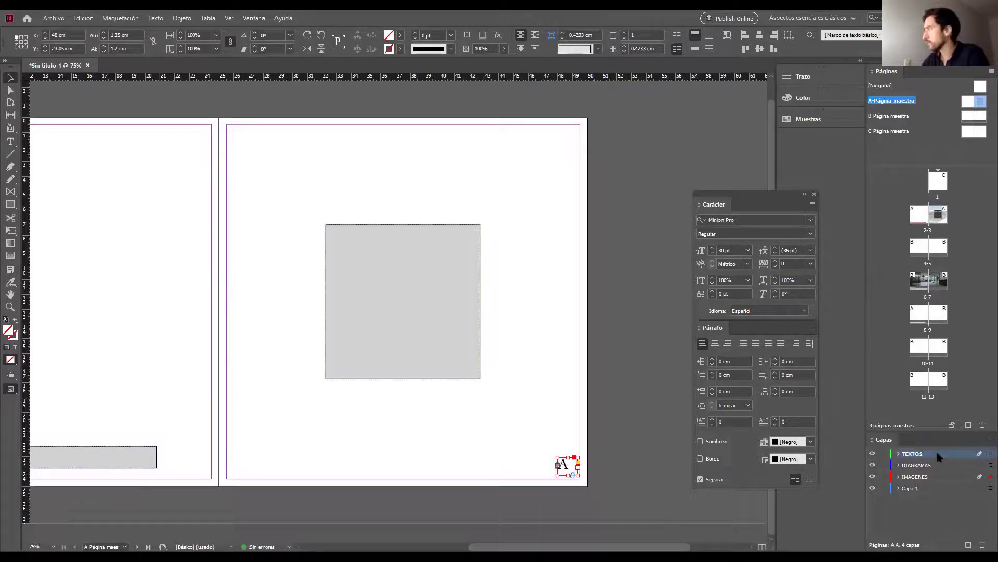
left_click(968, 545)
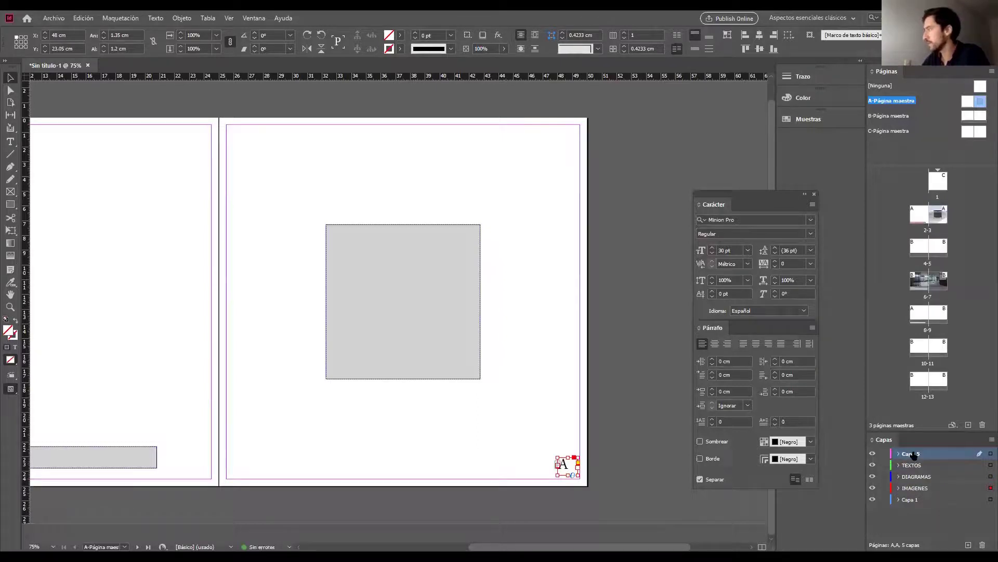
double_click(914, 455)
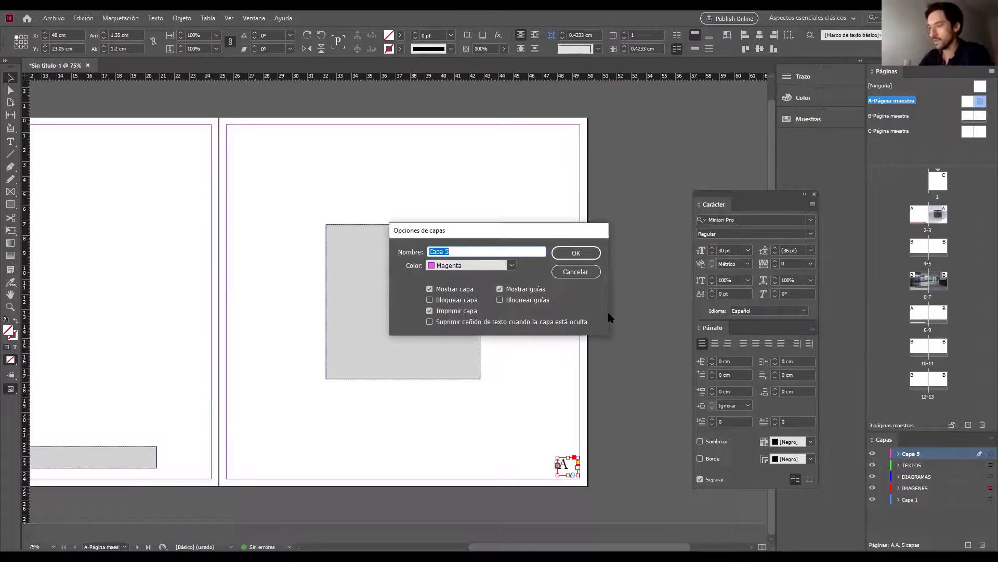
type("F")
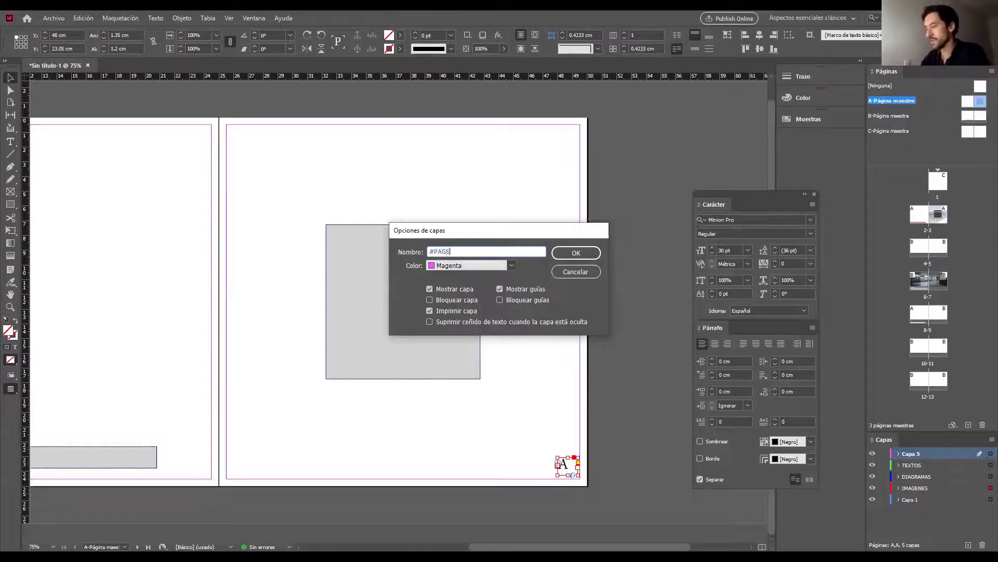
left_click(570, 252)
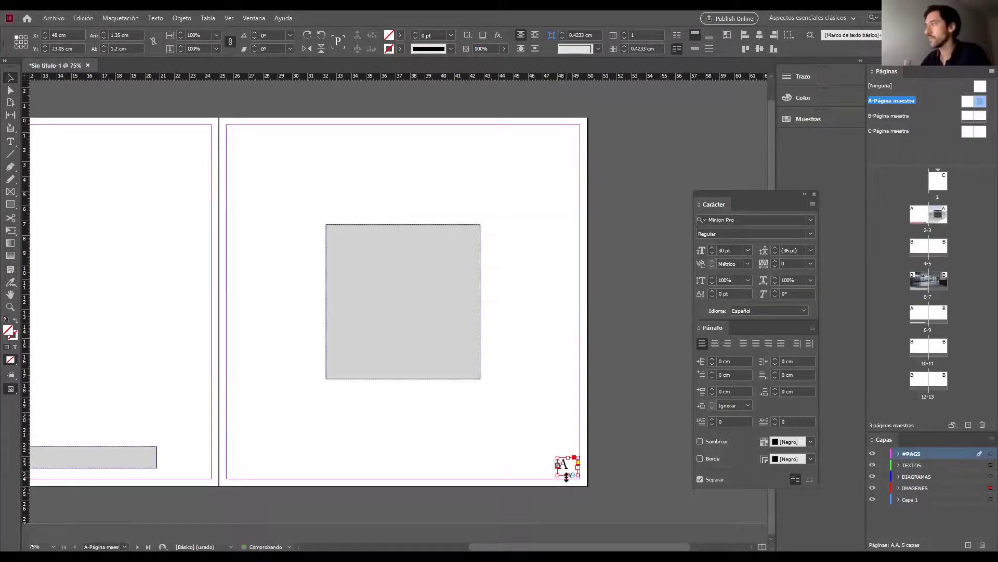
Transfer the letter A's text frame to the #PAGS layer by cutting it and pasting it in the same place
key("ctrl+x")
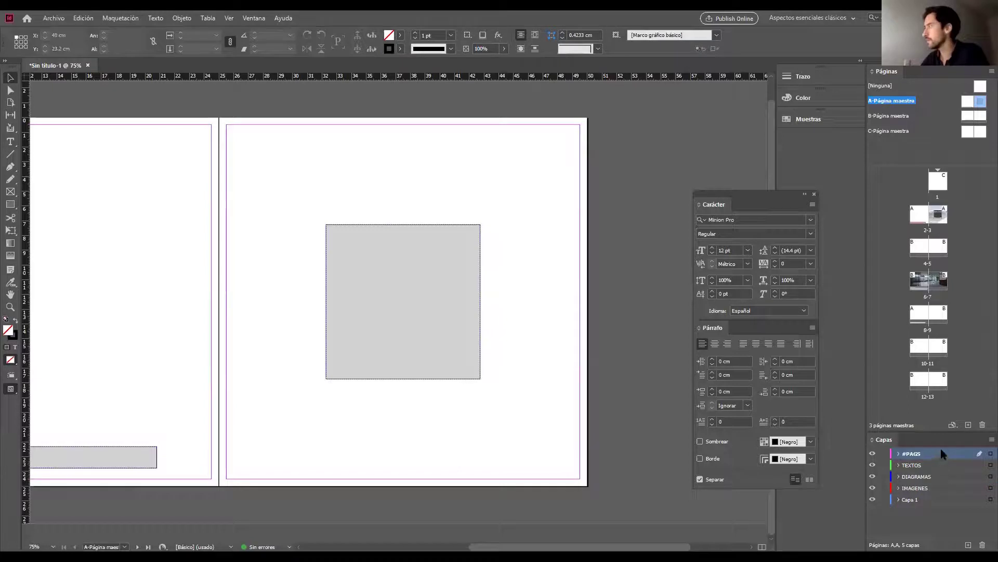
right_click(567, 464)
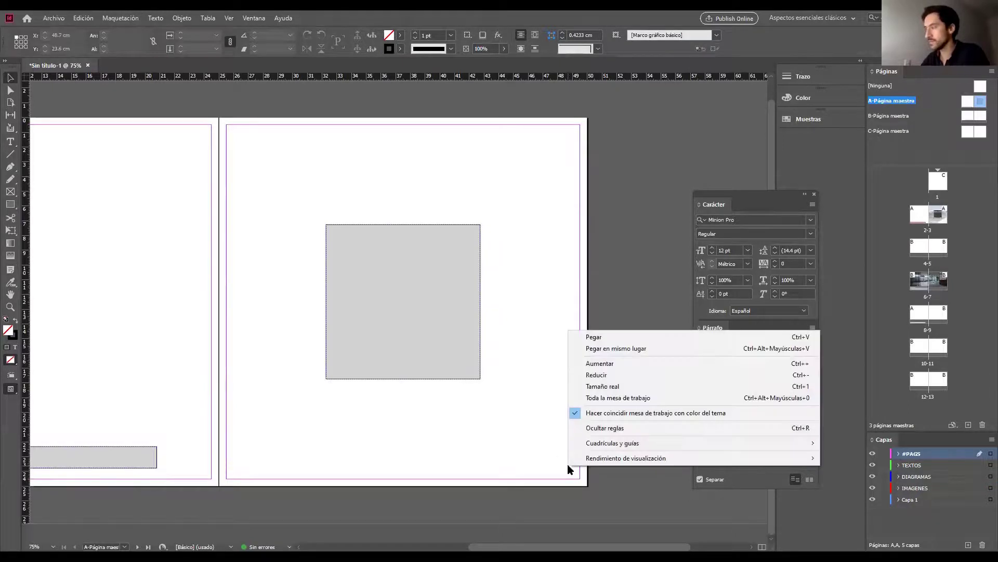
left_click(619, 349)
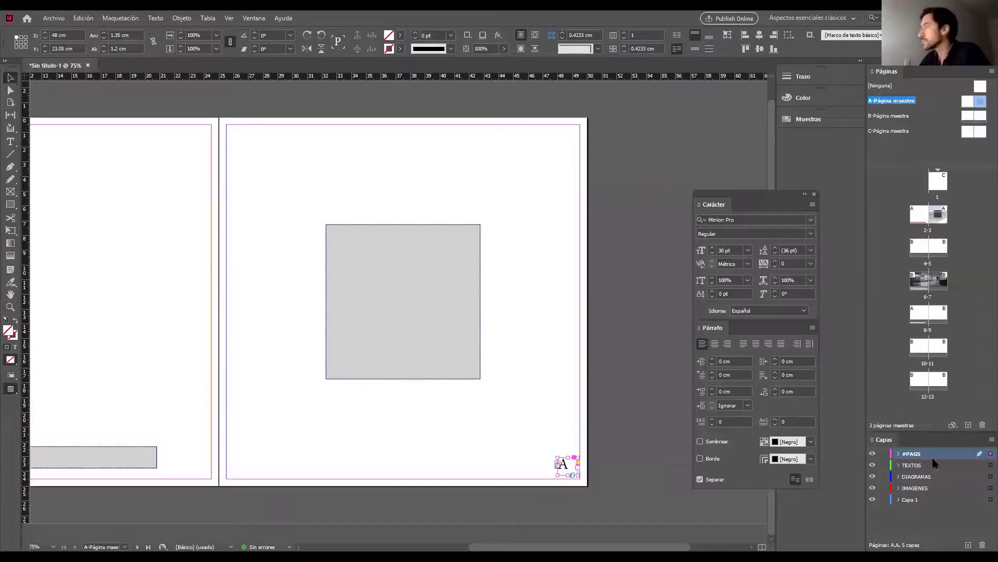
Delete the letter A's text frame from the right-hand page of A-Página maestra
double_click(568, 467)
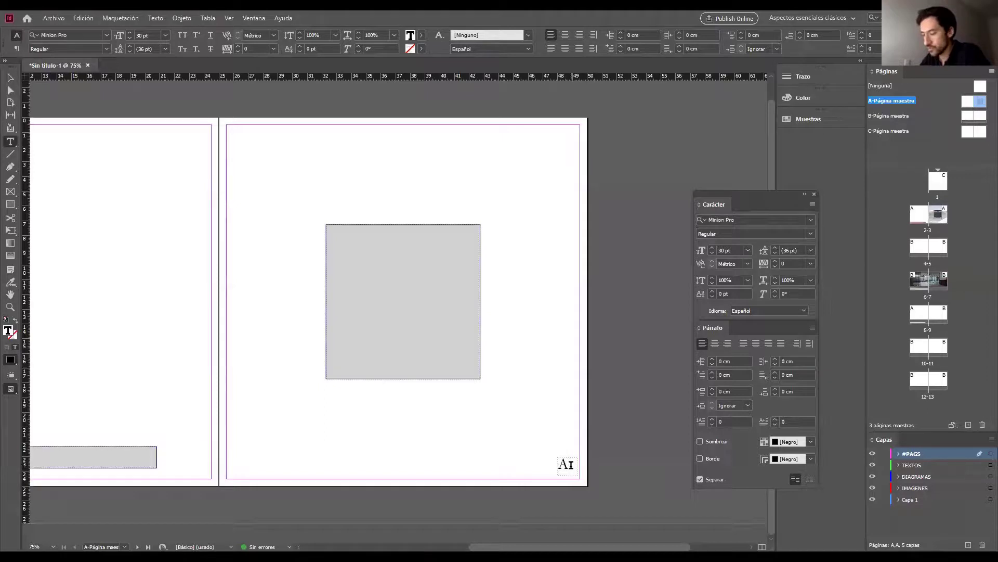
double_click(572, 464)
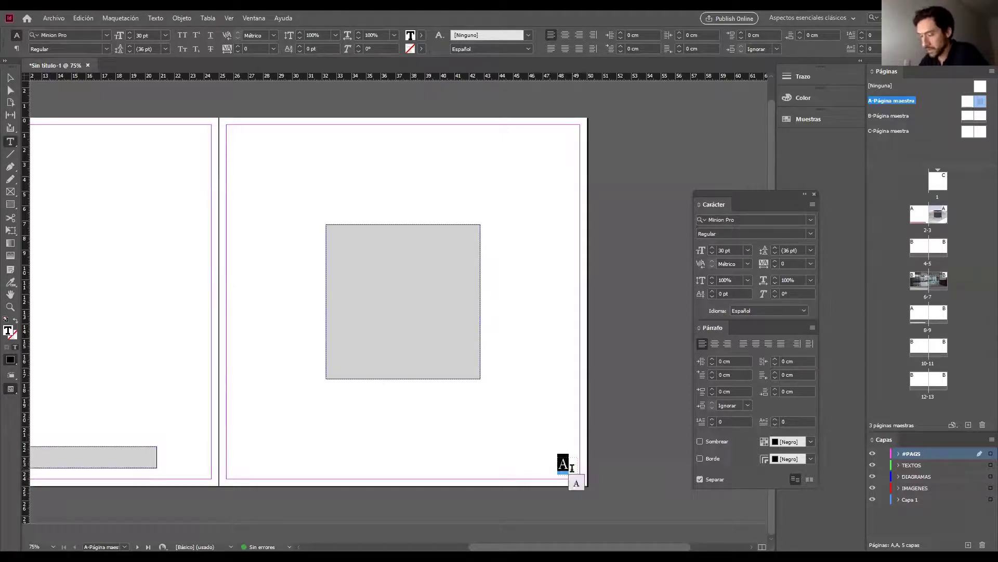
left_click(156, 18)
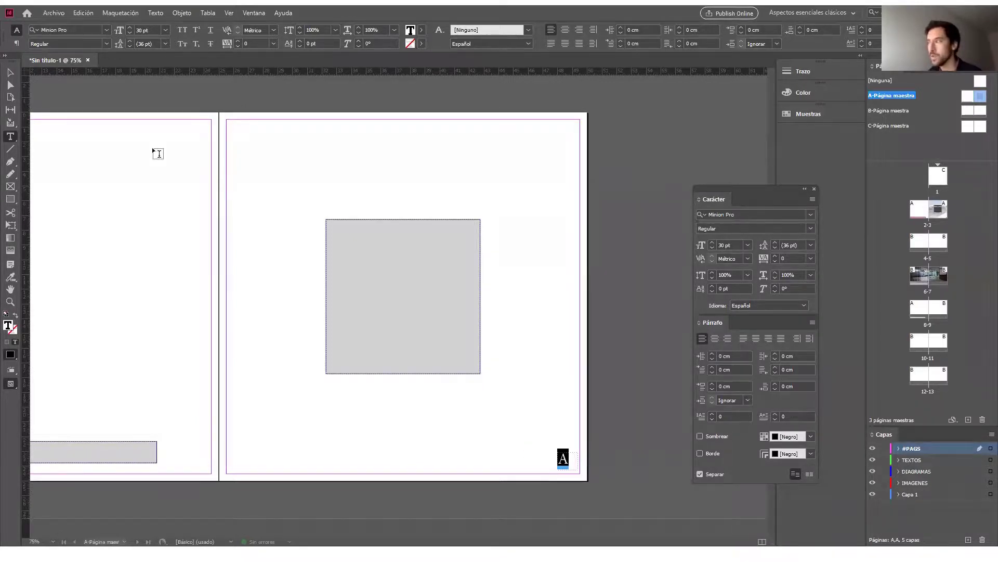
left_click(16, 73)
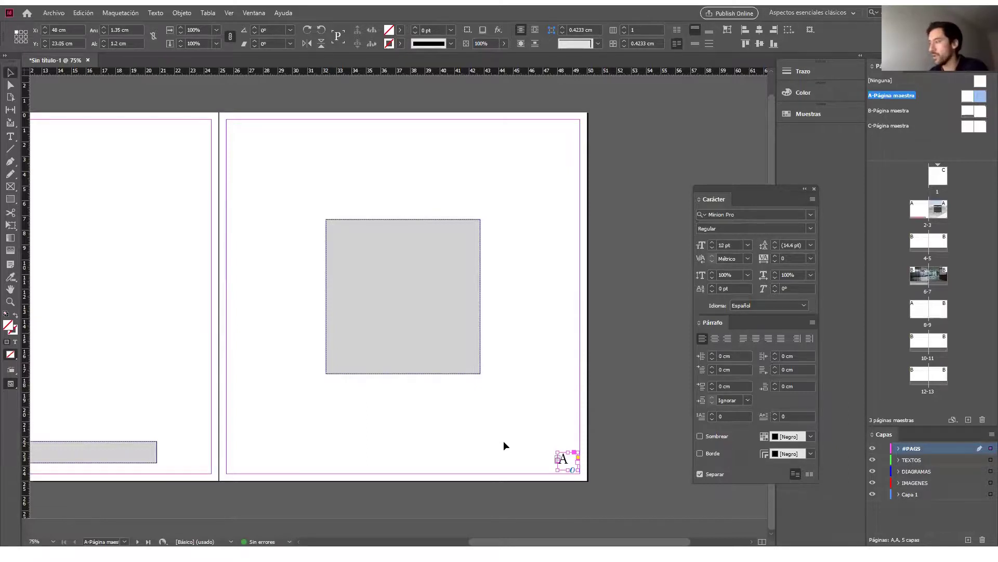
key("Delete")
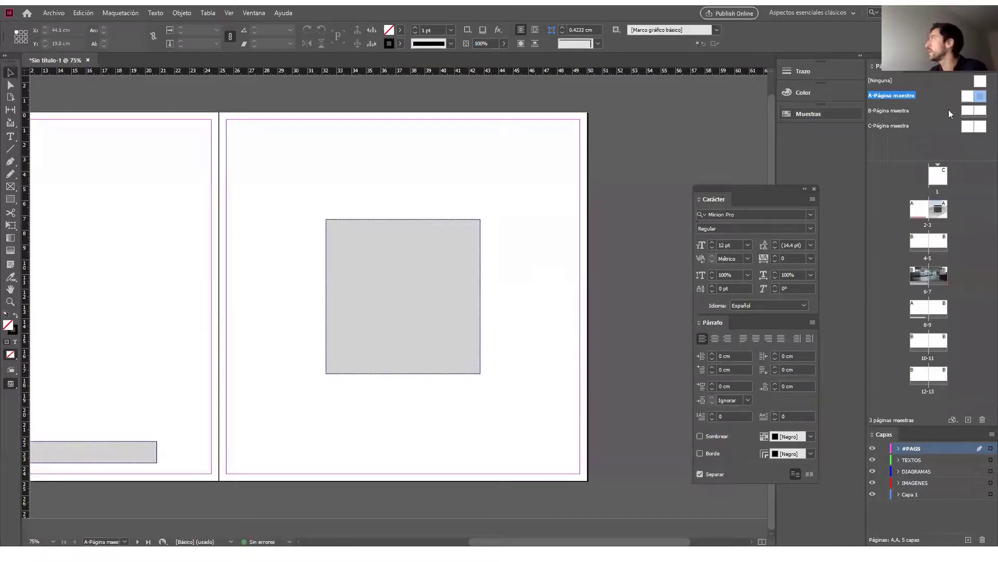
On B-Página maestra's right-hand page, add a text frame about 1.25 × 1.3 cm containing the letter A over the pink circle
double_click(981, 116)
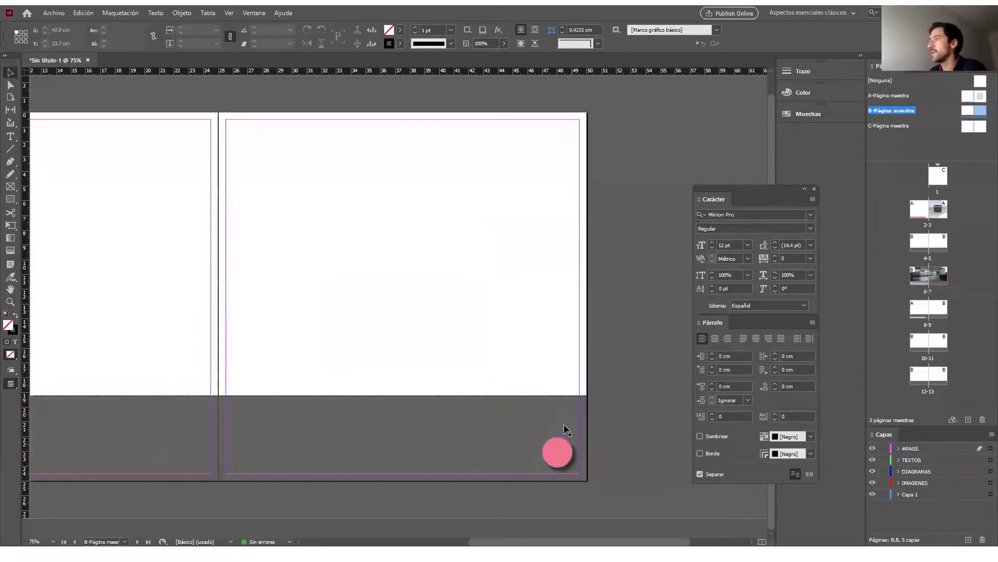
double_click(981, 115)
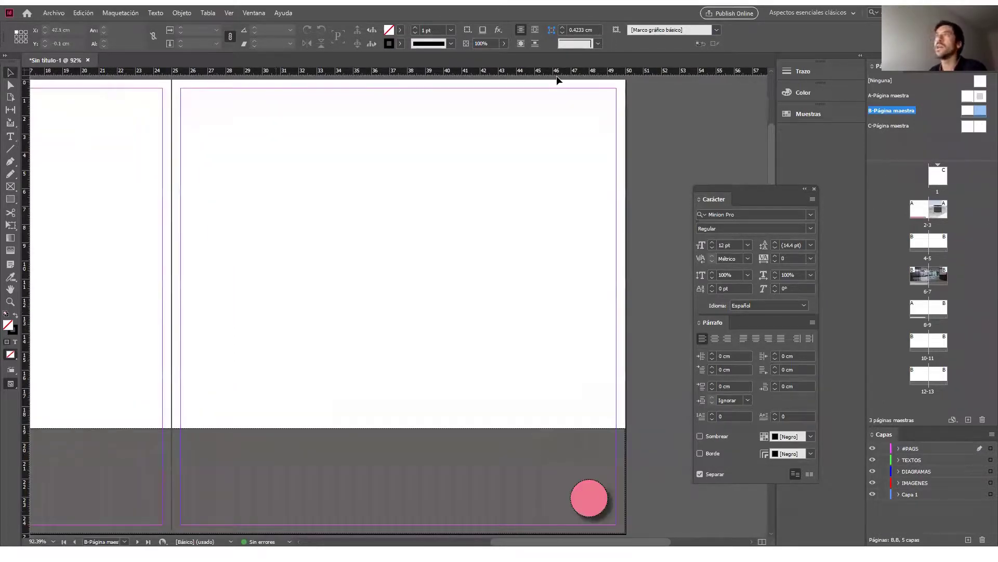
left_click(12, 138)
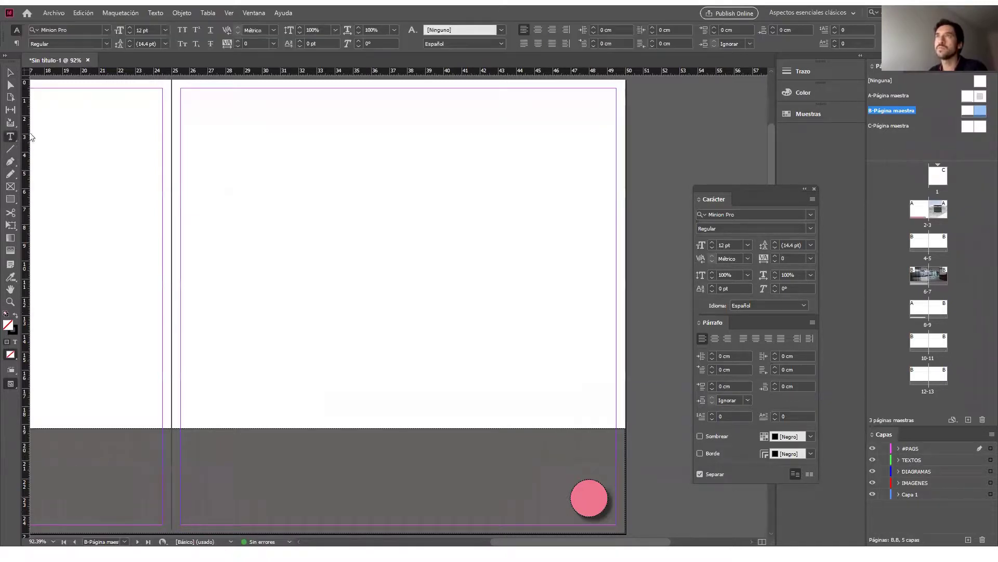
mouse_move(587, 493)
left_mouse_down()
mouse_move(607, 517)
mouse_move(601, 504)
left_mouse_up()
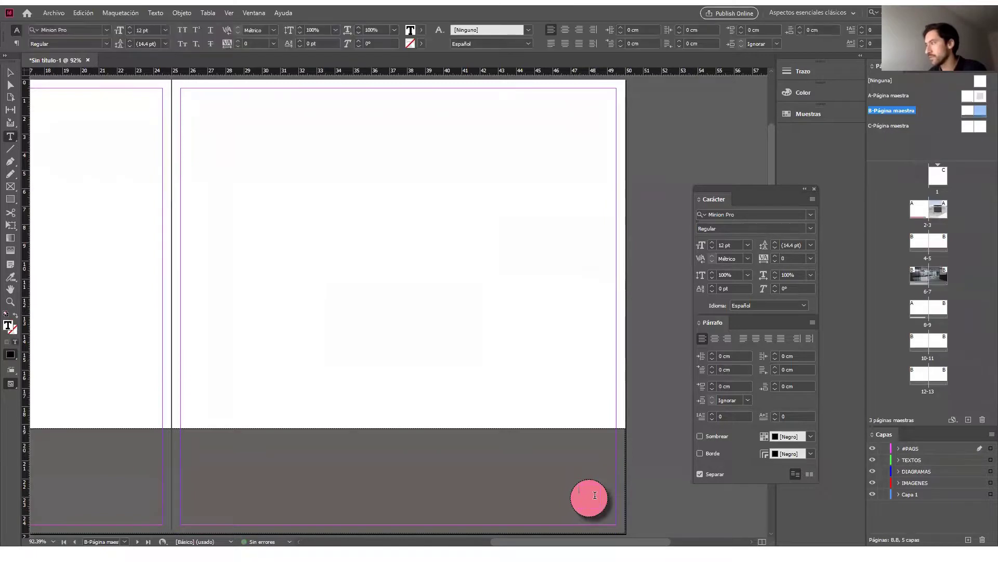
type("A")
left_click(17, 71)
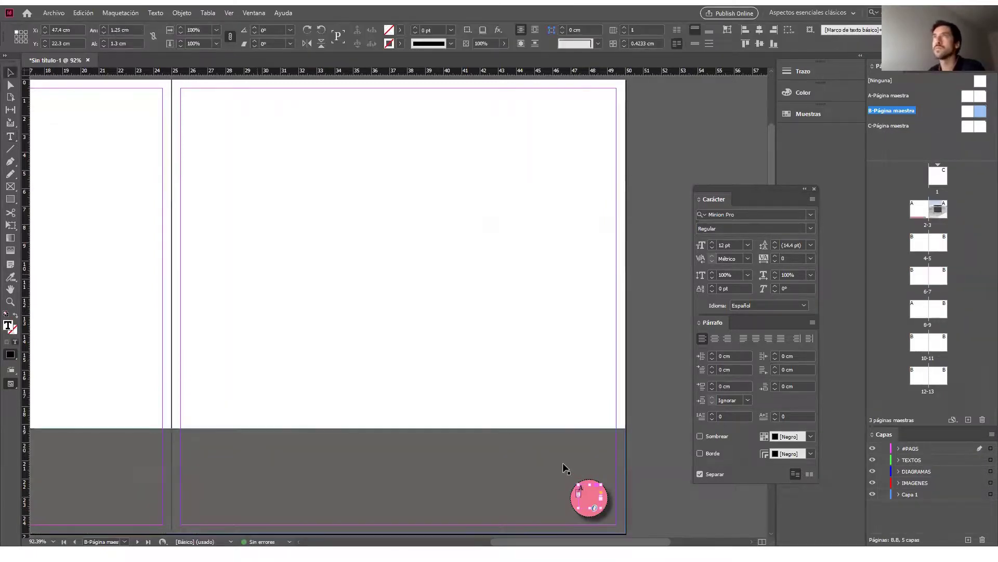
Set the letter A in the pink circle to 24 pt and shrink its frame to about 1.15 × 0.95 cm
left_click(747, 245)
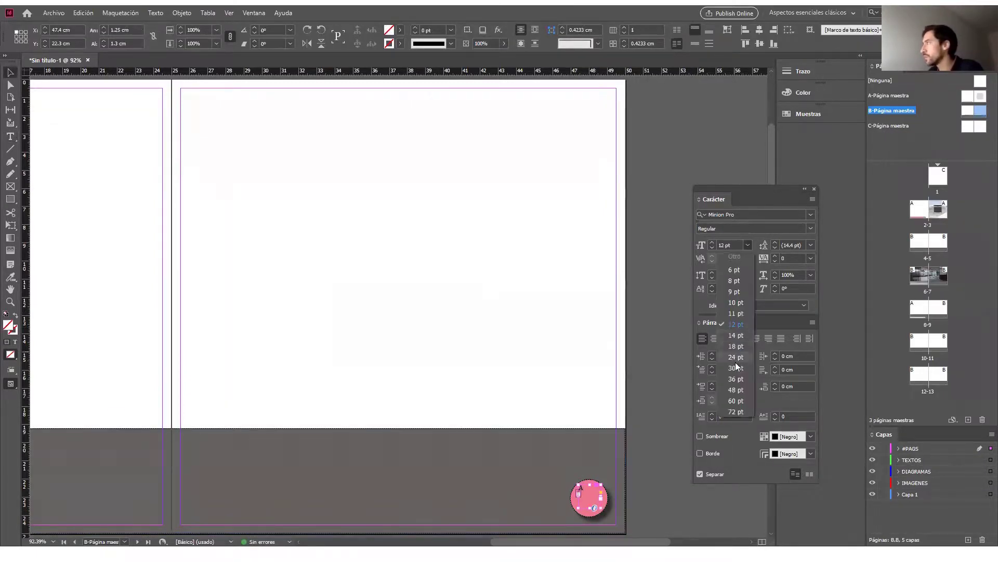
left_click(738, 346)
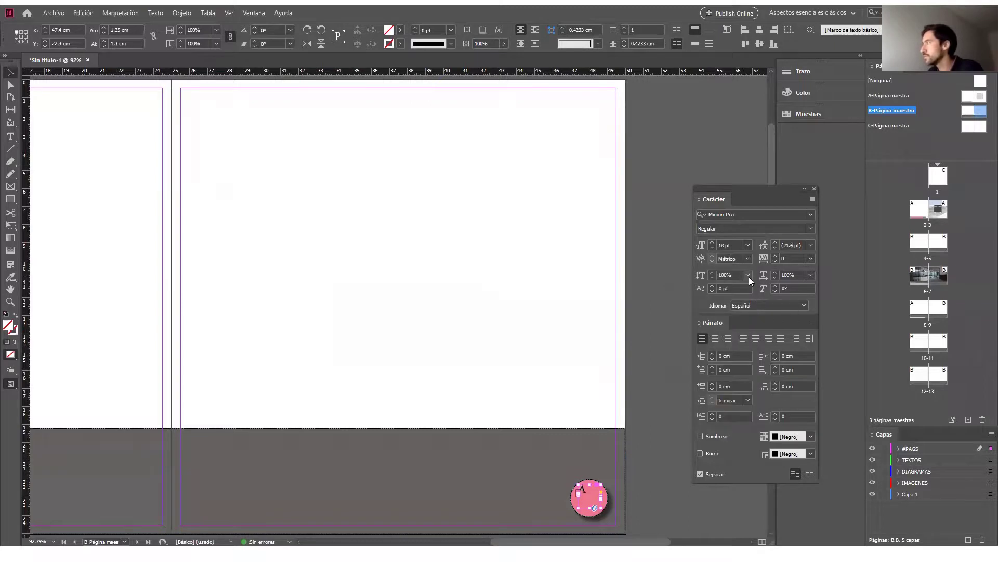
left_click(748, 244)
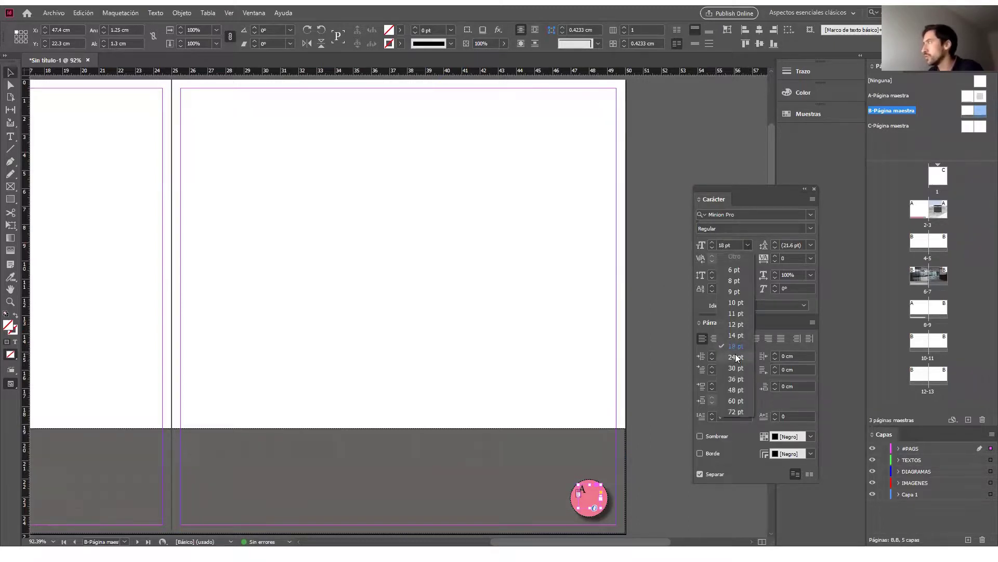
left_click(738, 357)
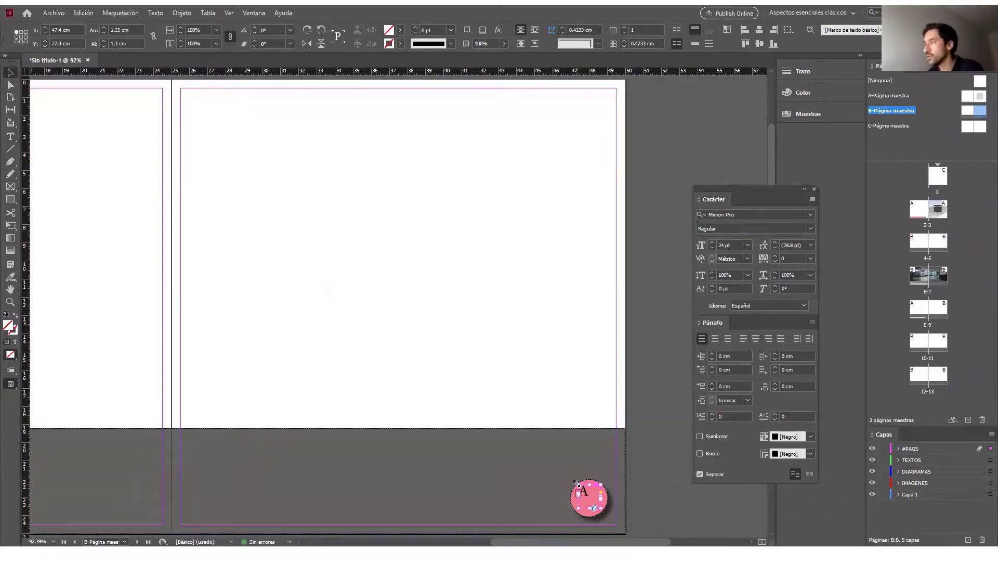
left_click_drag(575, 482, 577, 488)
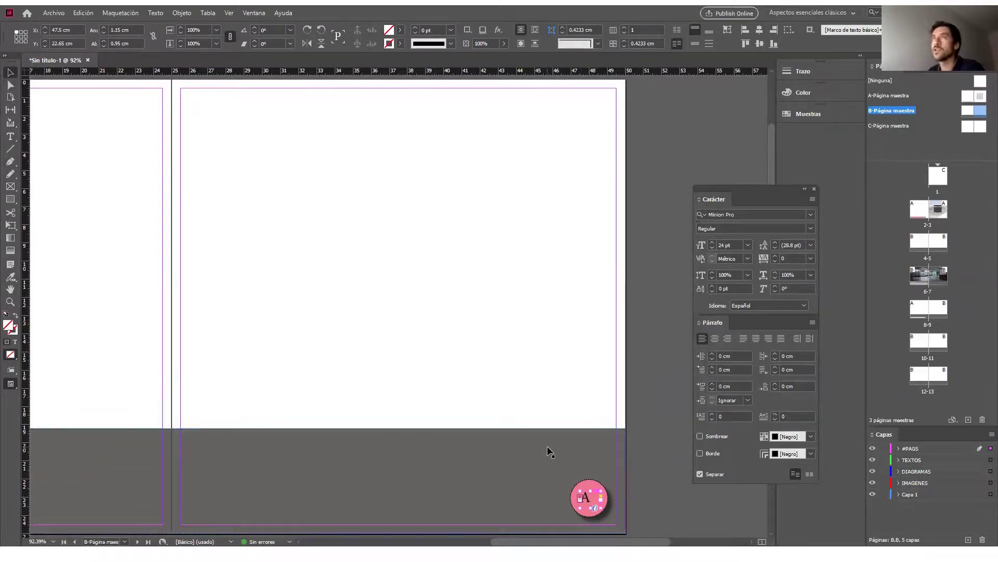
Replace the letter A in the pink circle with the current page number marker (Número de página actual)
double_click(586, 497)
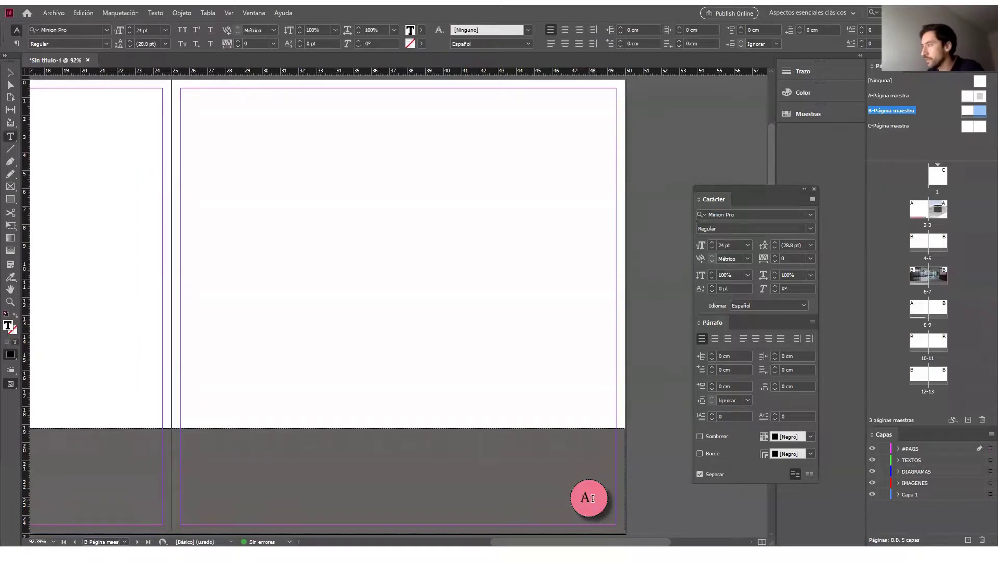
left_click_drag(588, 497, 579, 495)
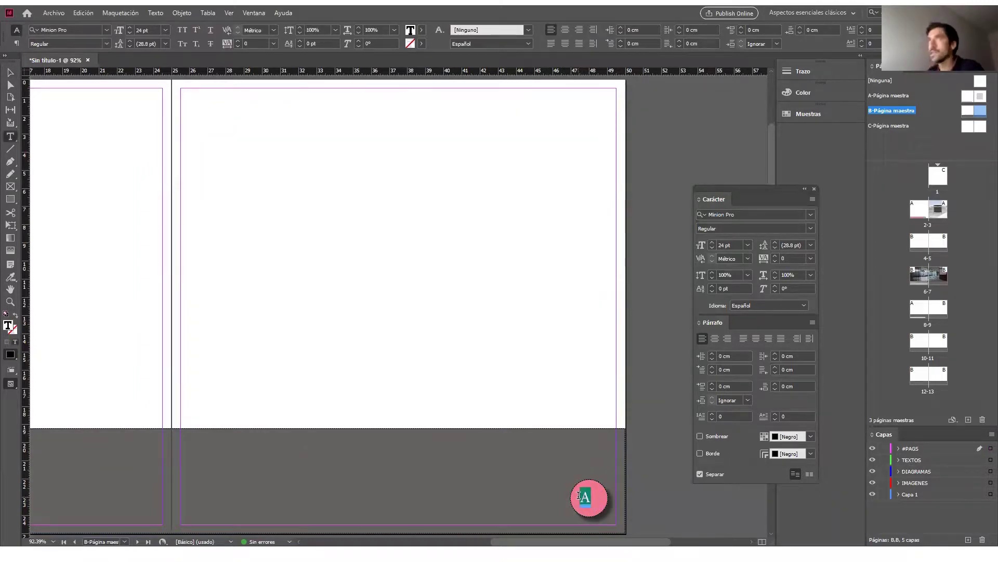
left_click(155, 13)
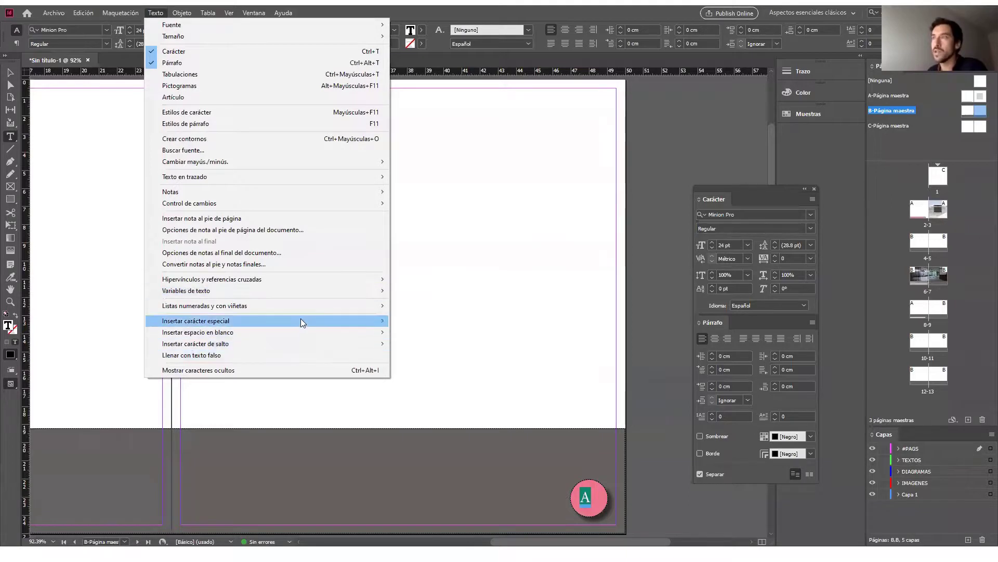
mouse_move(301, 318)
mouse_move(427, 337)
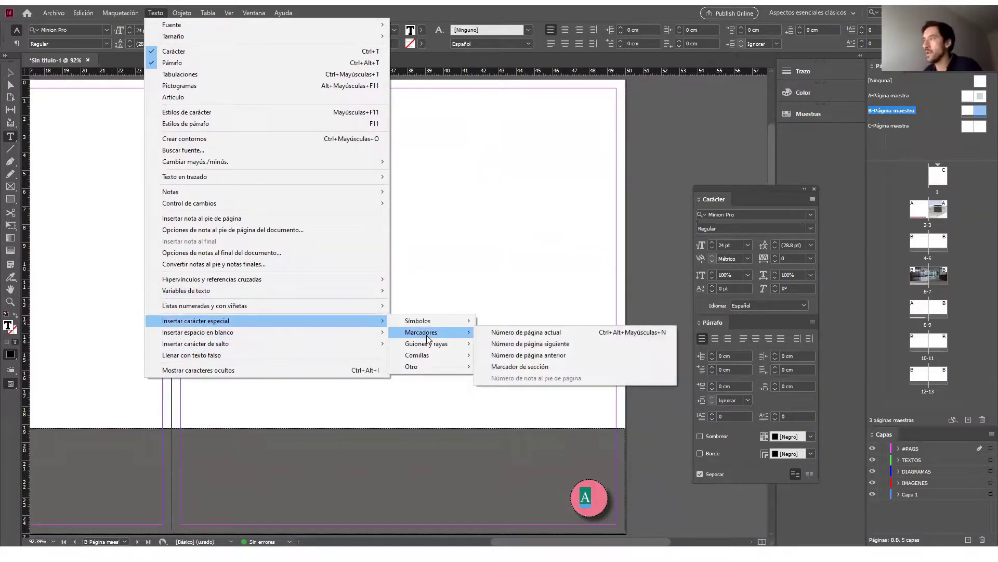
left_click(546, 334)
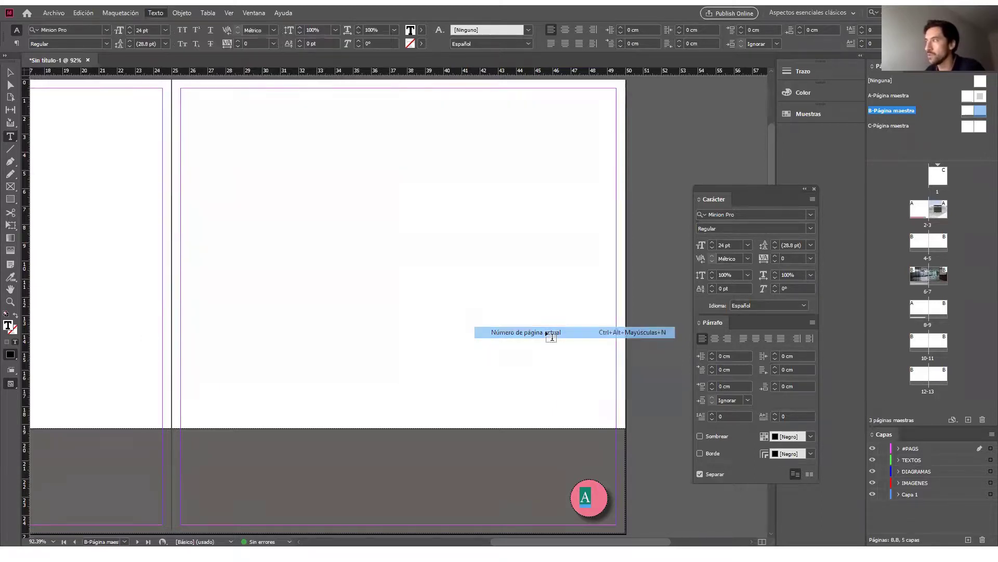
left_click(12, 72)
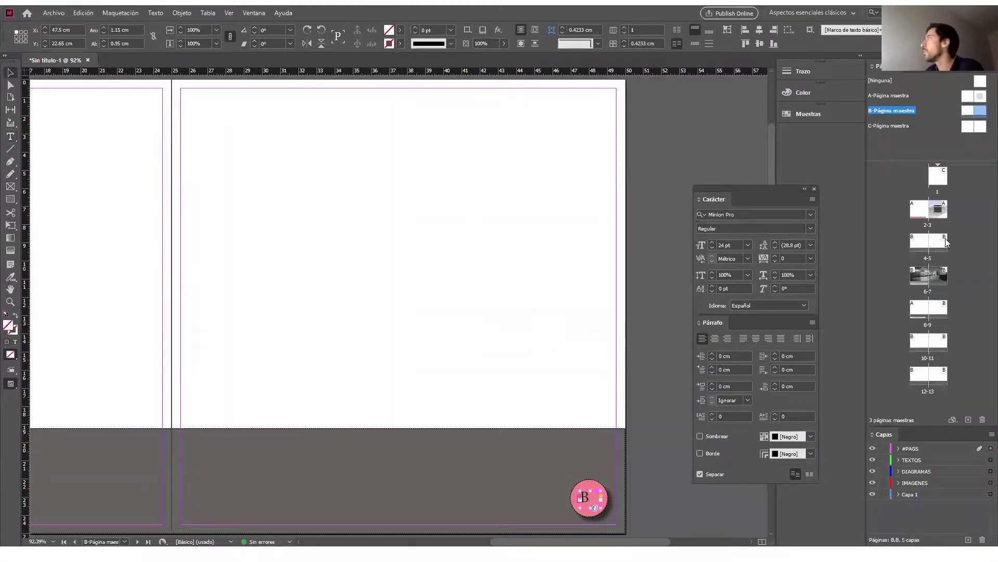
Go to page 5 and check the automatic page number there and in the pink circles across the document's spreads
double_click(940, 243)
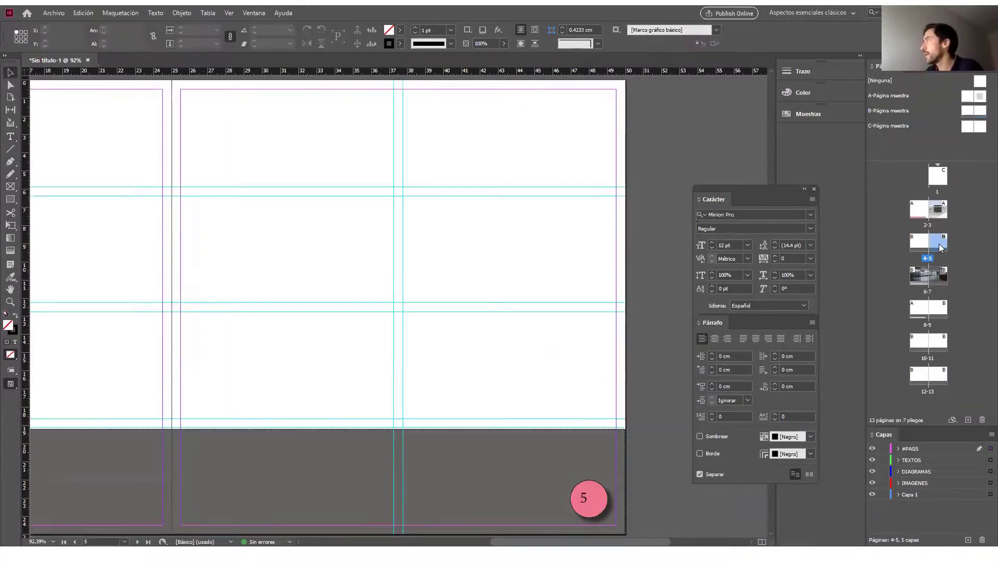
key("z")
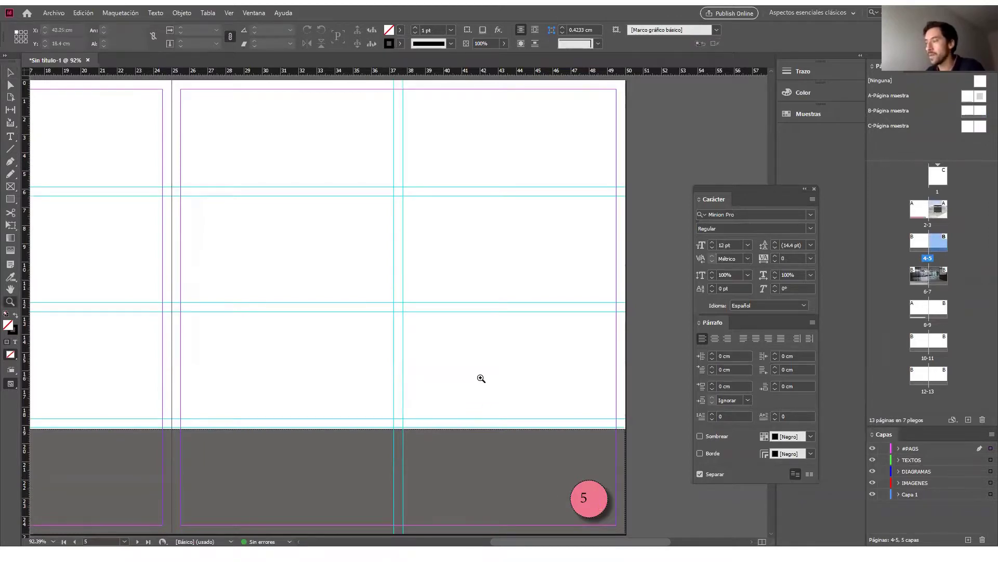
left_click(475, 379, "alt")
left_click(474, 379, "alt")
left_click(462, 378, "alt")
left_click(462, 378)
left_click(476, 368, "alt")
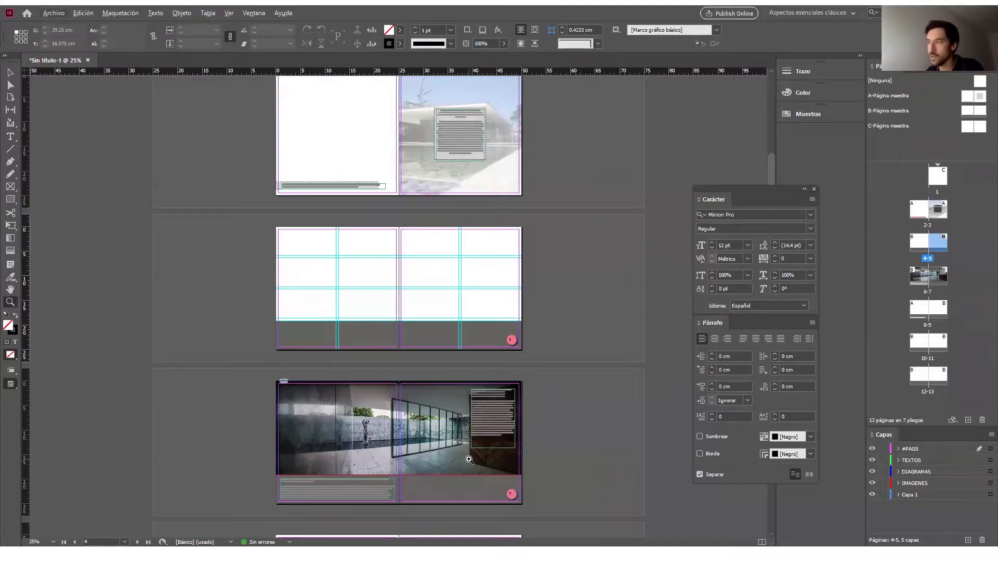
scroll(469, 453, "down", 5)
scroll(392, 415, "down", 3)
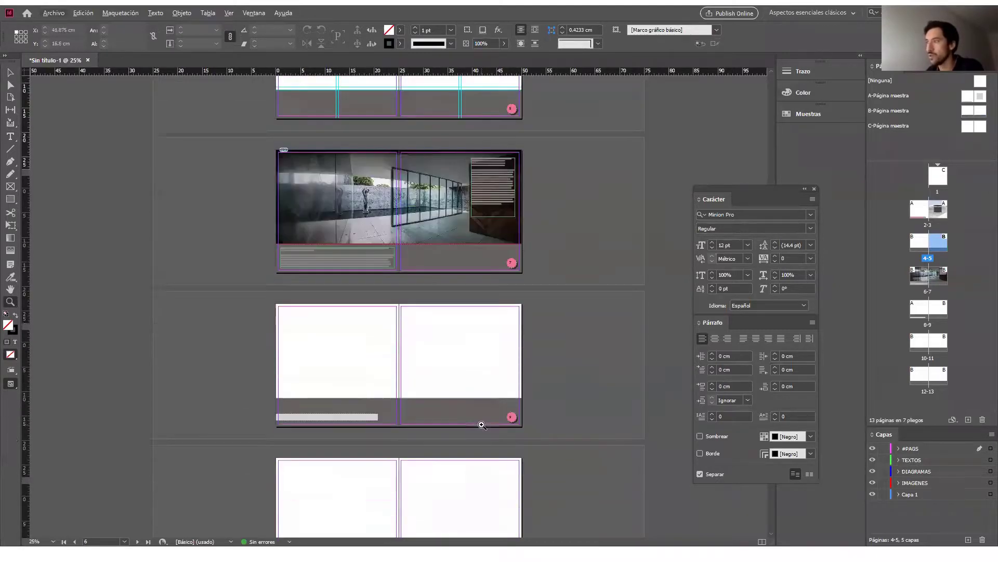
scroll(494, 466, "down", 4)
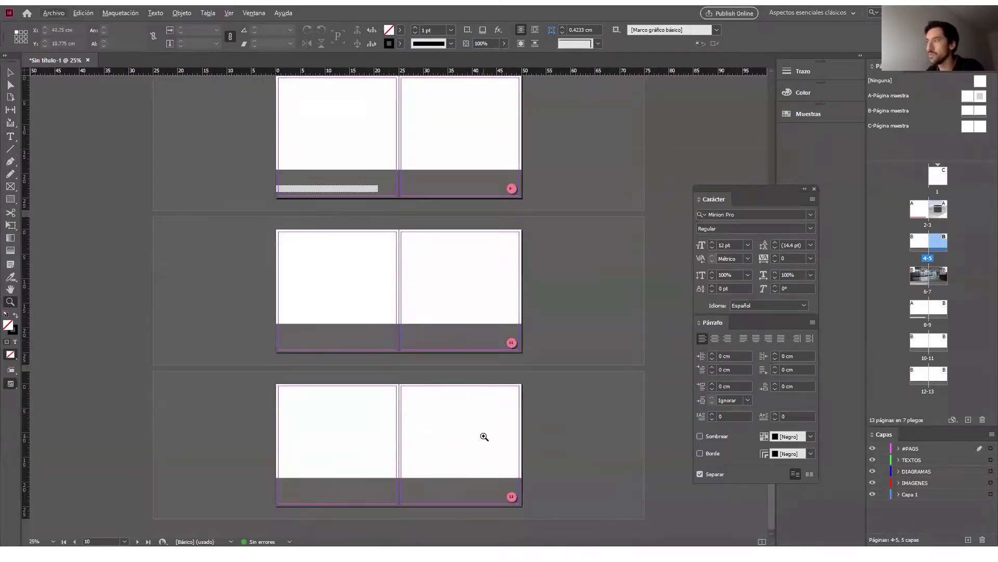
scroll(505, 438, "up", 15)
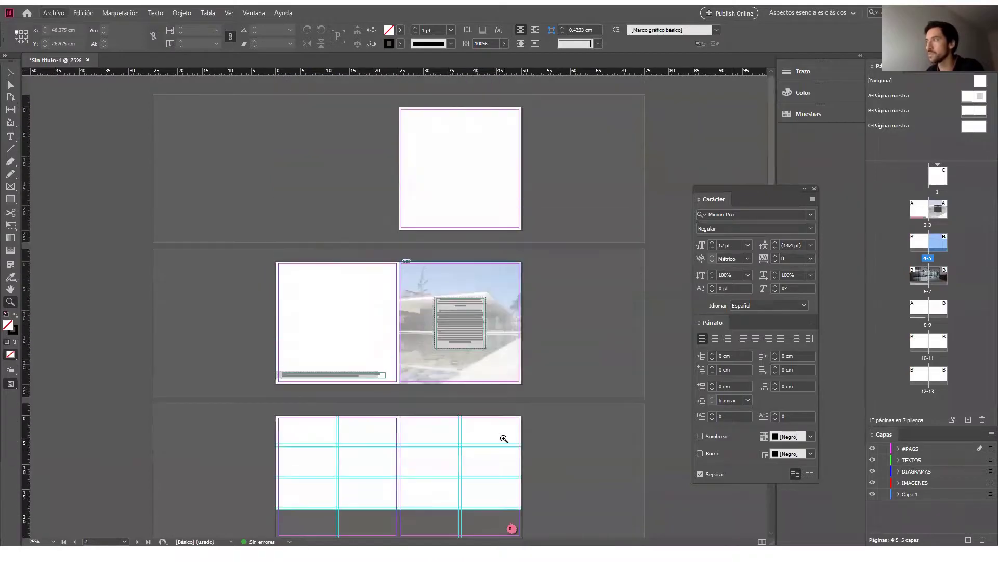
Examine the page numbers up close on the right-hand pages from spread 4-5 to 8-9, and review all spreads in overview
scroll(503, 439, "down", 4)
left_click(453, 363)
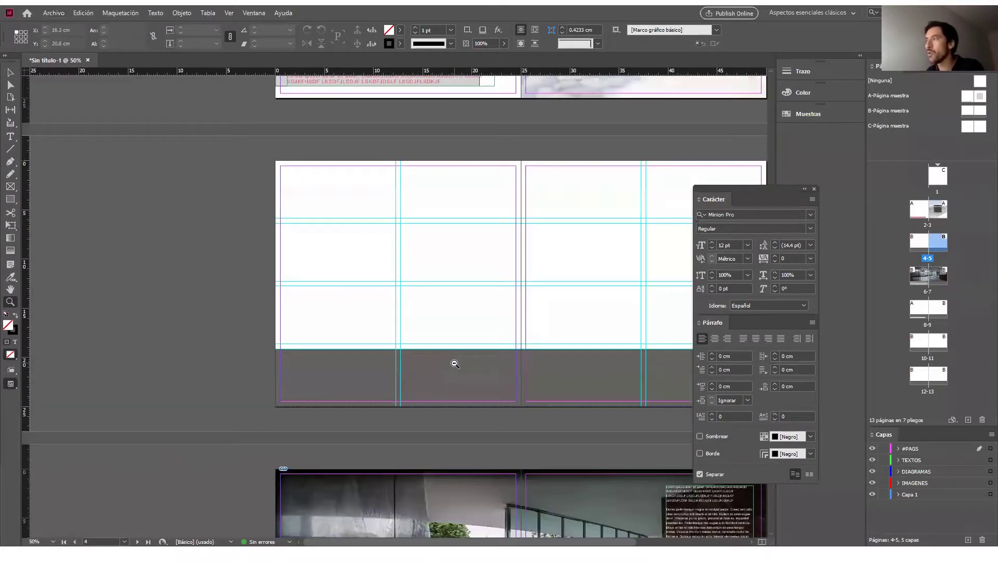
left_click(455, 364, "alt")
left_click(569, 349)
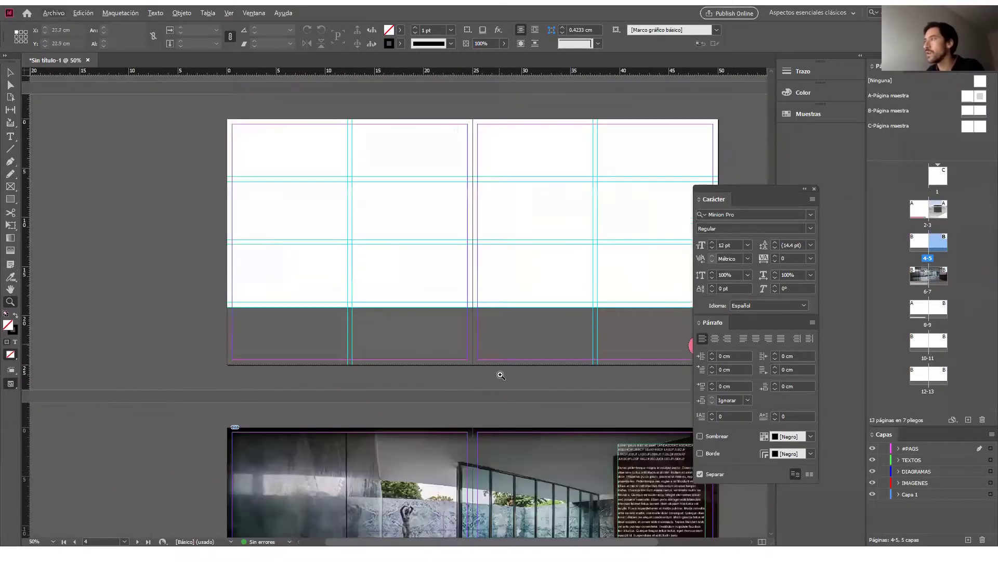
left_click_drag(378, 539, 454, 539)
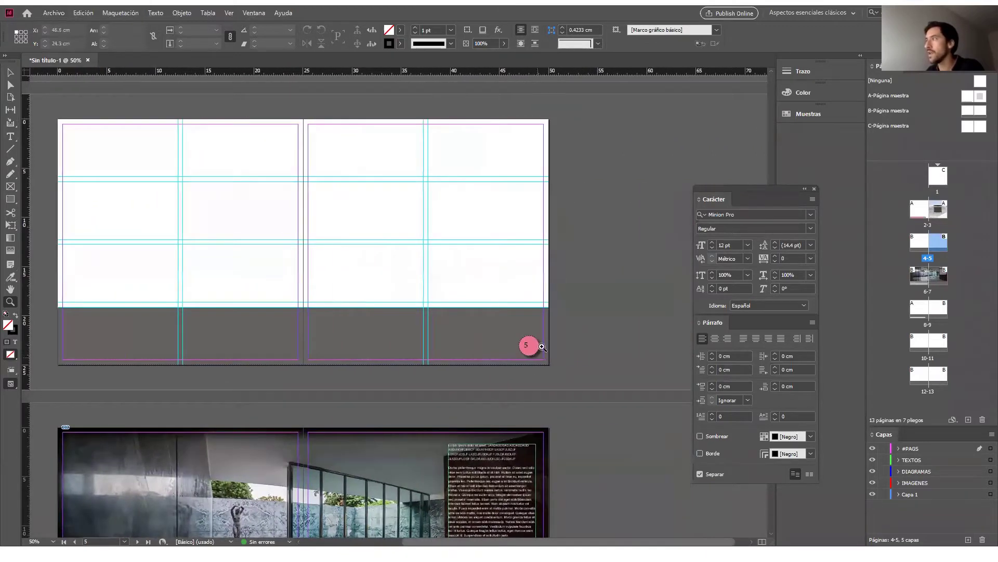
scroll(535, 346, "down", 10)
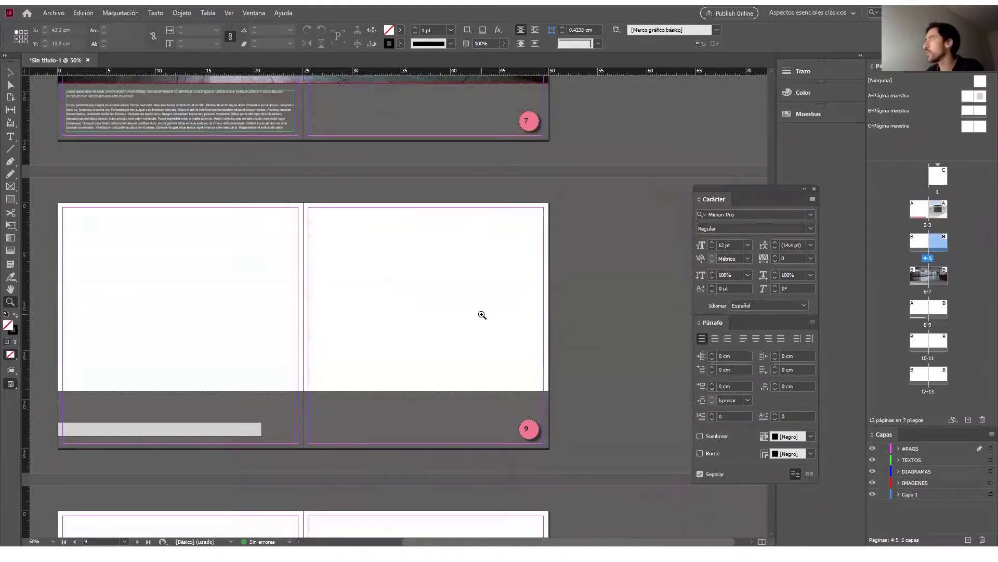
left_click(477, 310, "alt")
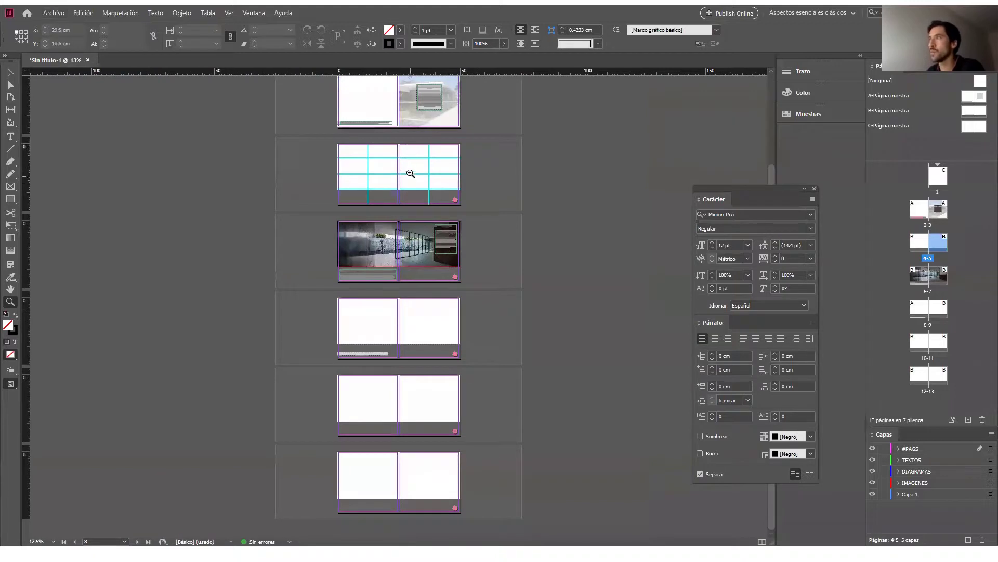
scroll(410, 173, "up", 1)
scroll(410, 173, "down", 2)
scroll(405, 239, "up", 1)
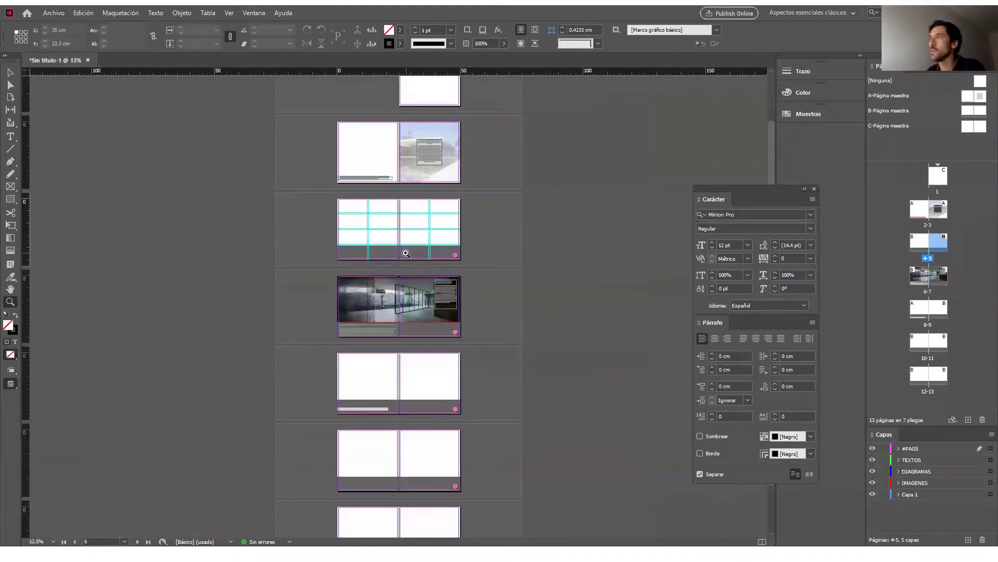
scroll(406, 253, "down", 2)
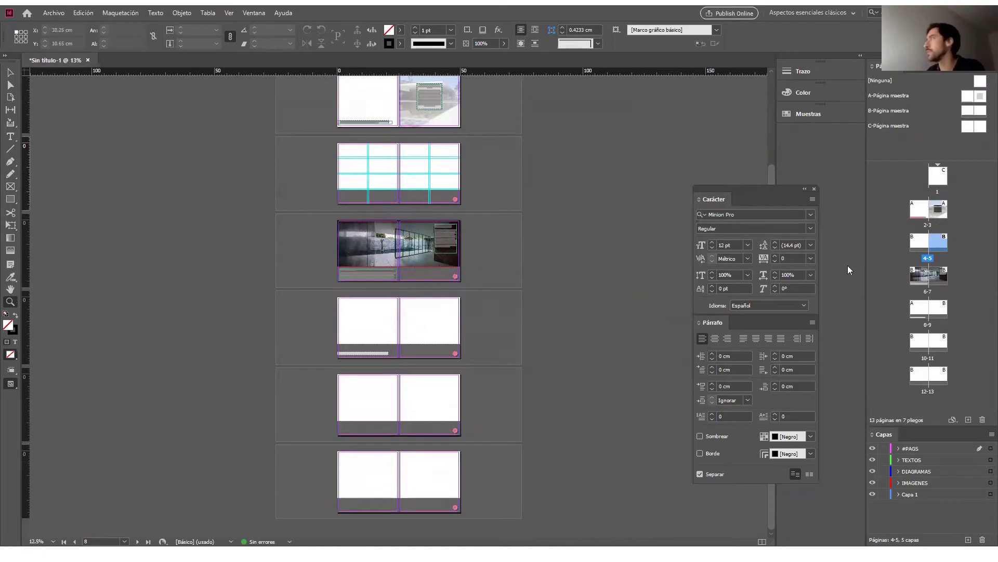
Insert 2 pages after page 13 based on A-Página maestra
left_click(924, 377)
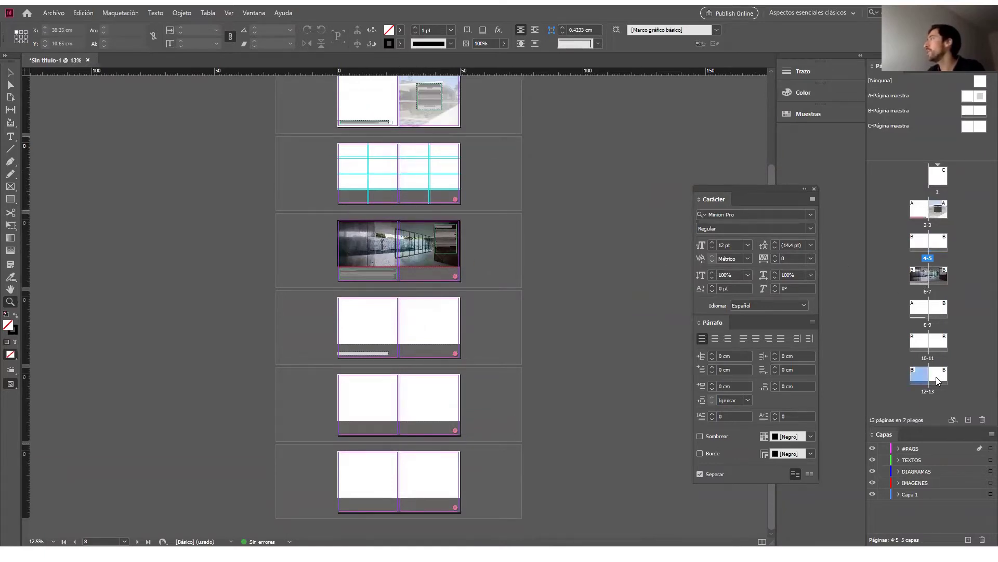
left_click(940, 376)
right_click(948, 392)
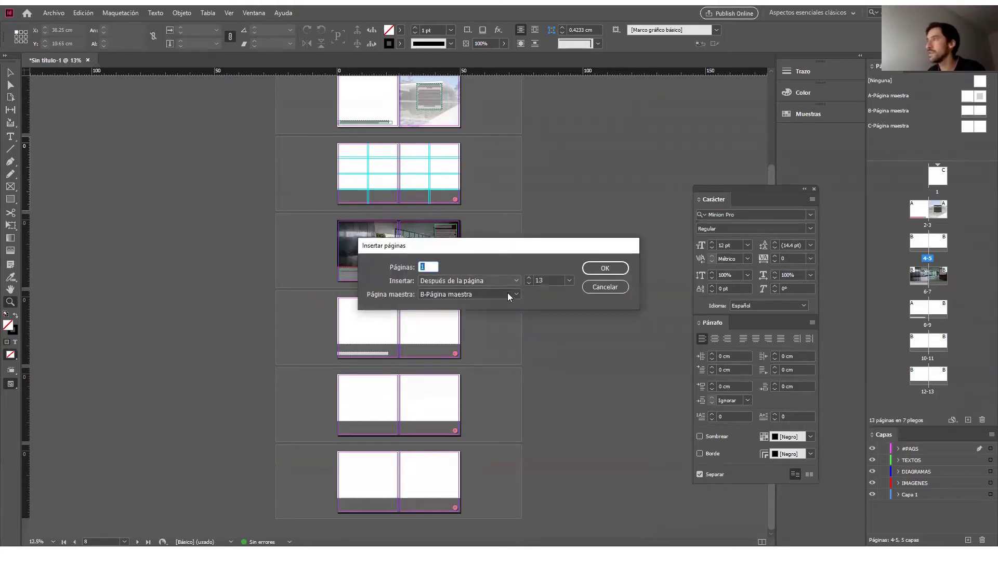
left_click(504, 293)
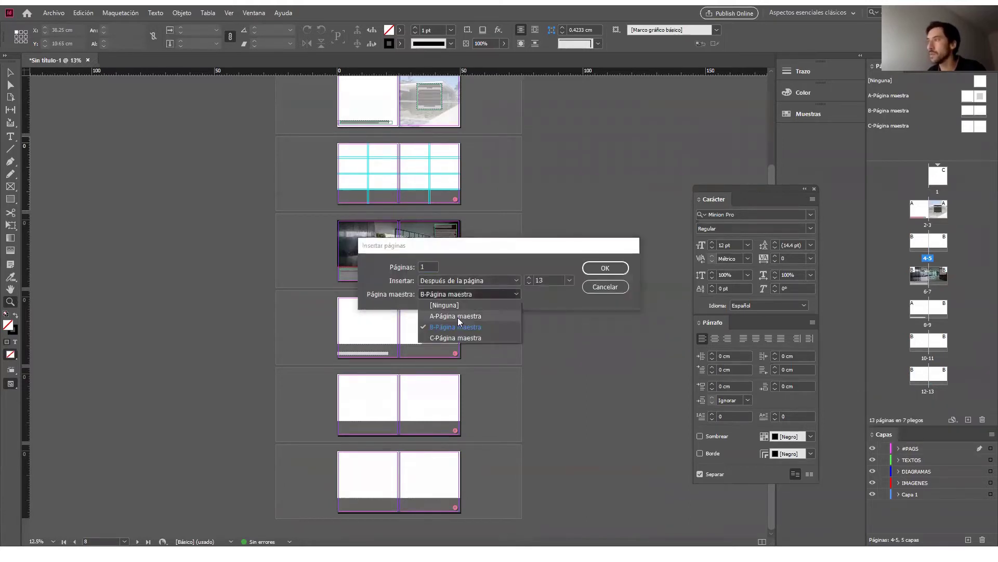
left_click(458, 316)
double_click(429, 266)
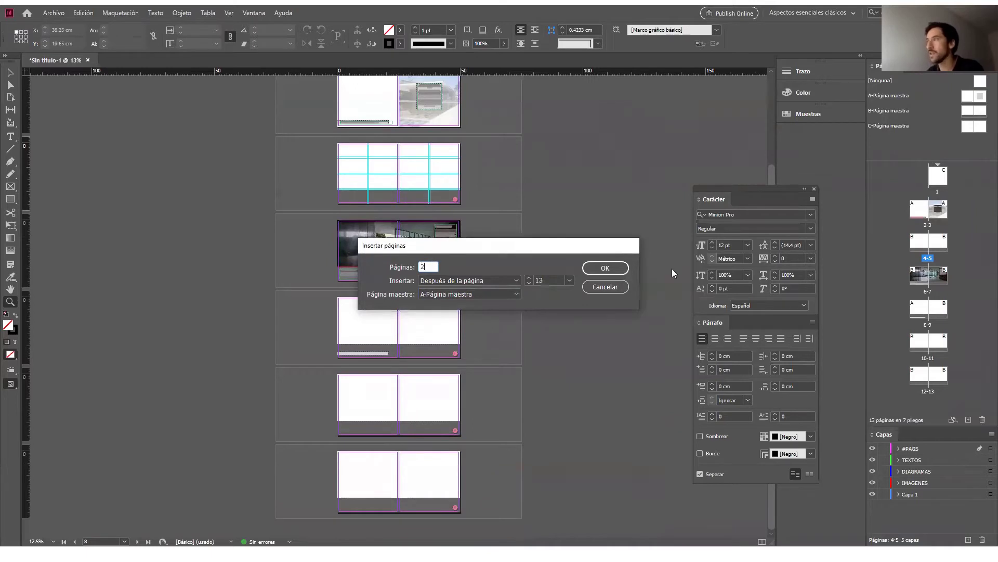
left_click(608, 266)
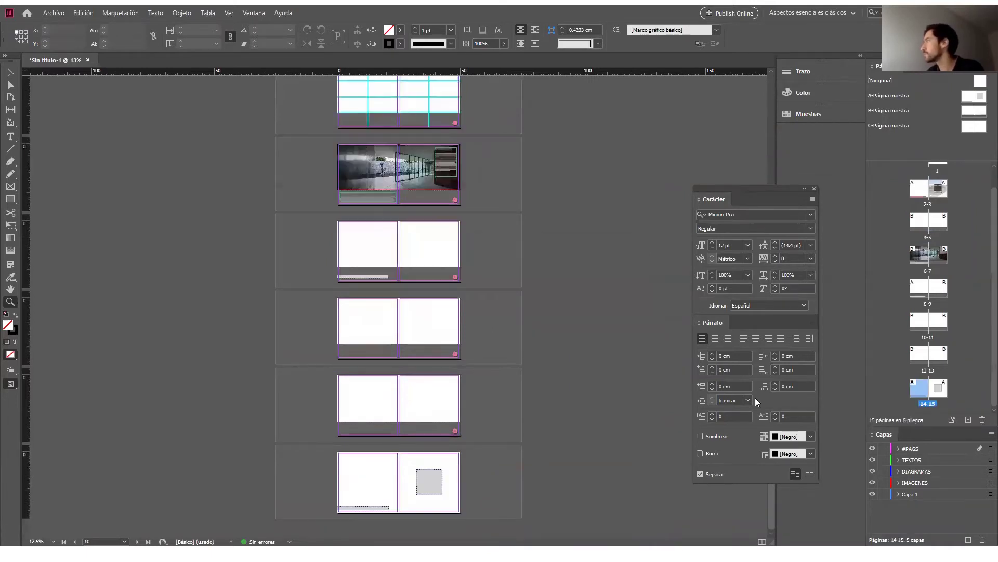
Set up the insertion of 6 pages after page 15 based on B-Página maestra
right_click(957, 391)
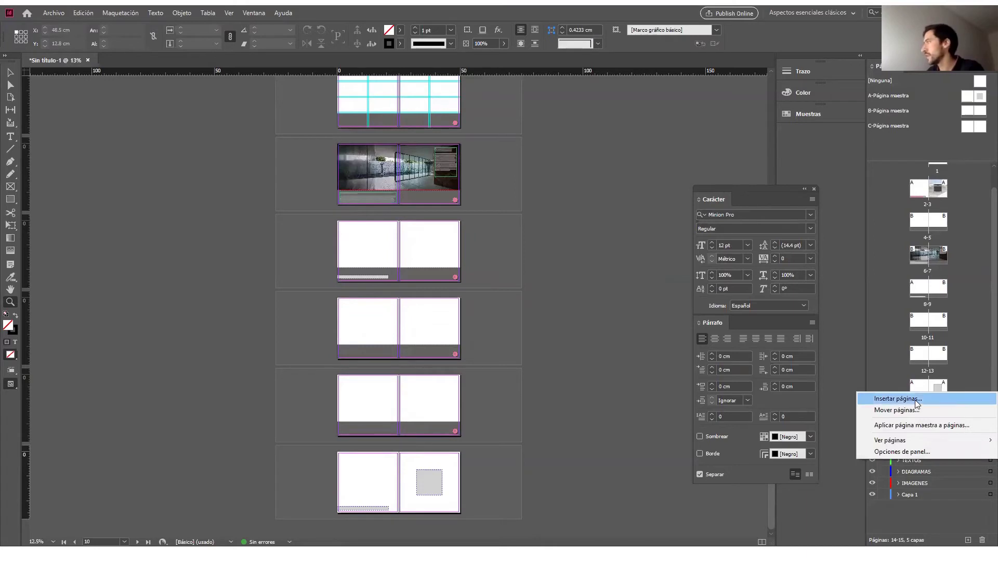
left_click(916, 401)
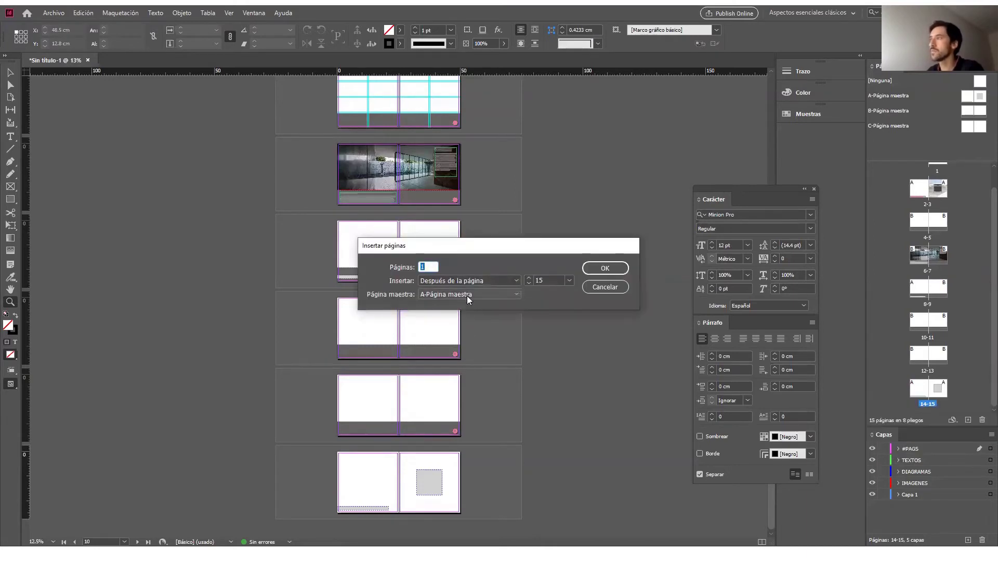
left_click(468, 298)
left_click(455, 327)
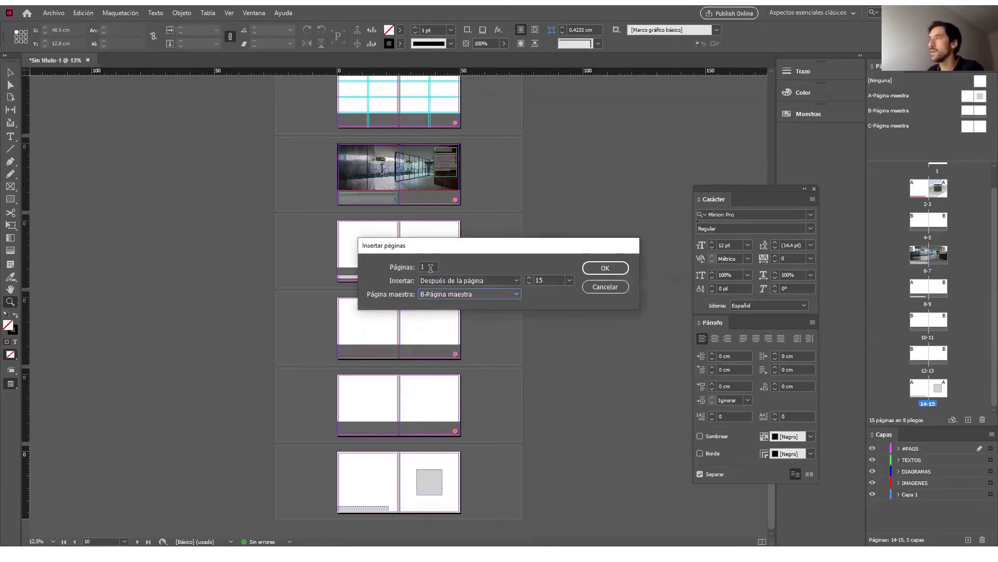
double_click(431, 267)
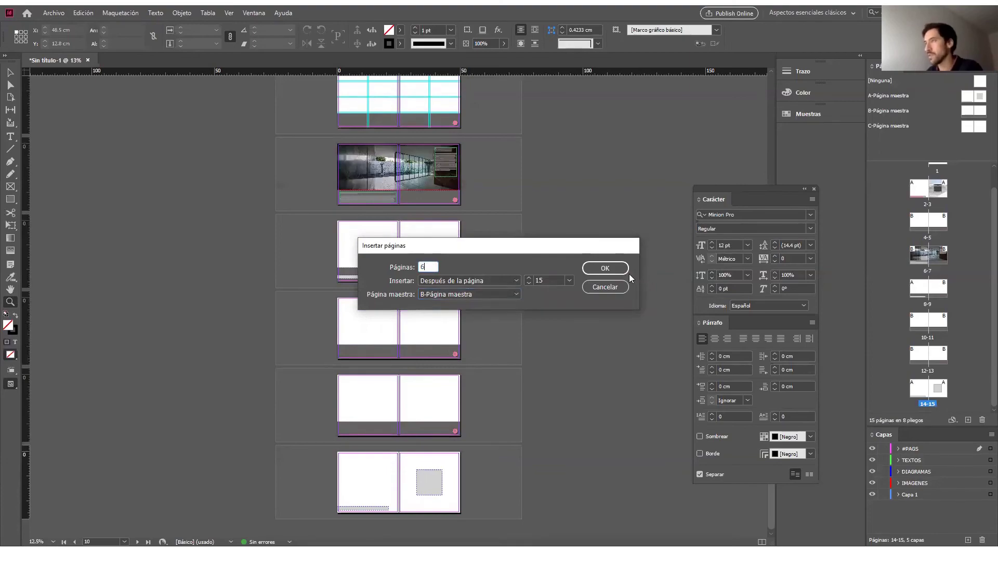